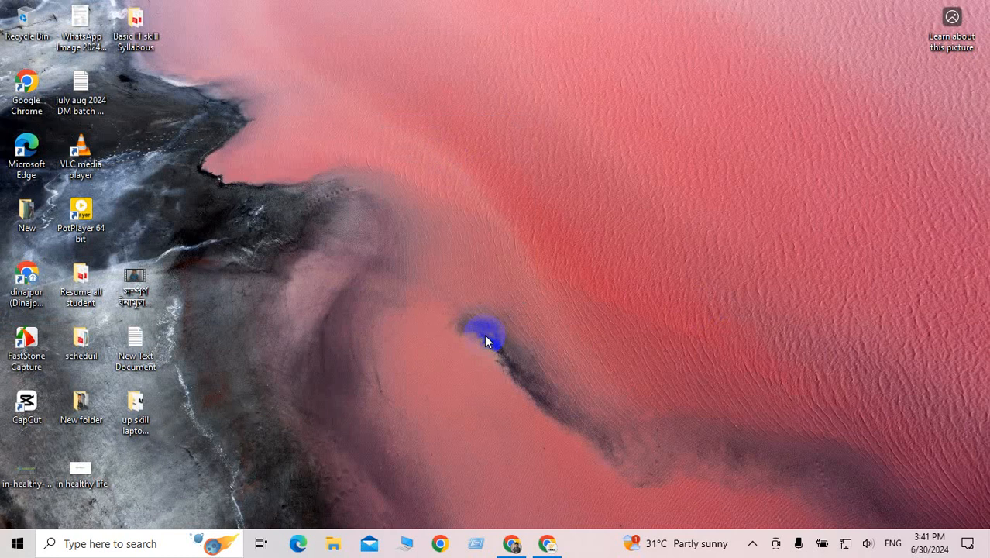
pyautogui.rightClick(645, 200)
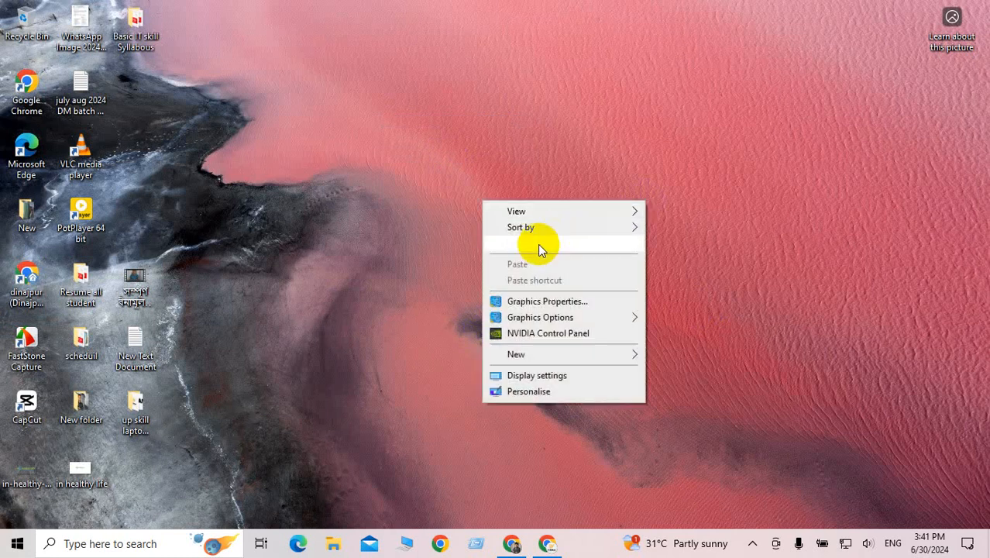
pyautogui.click(540, 247)
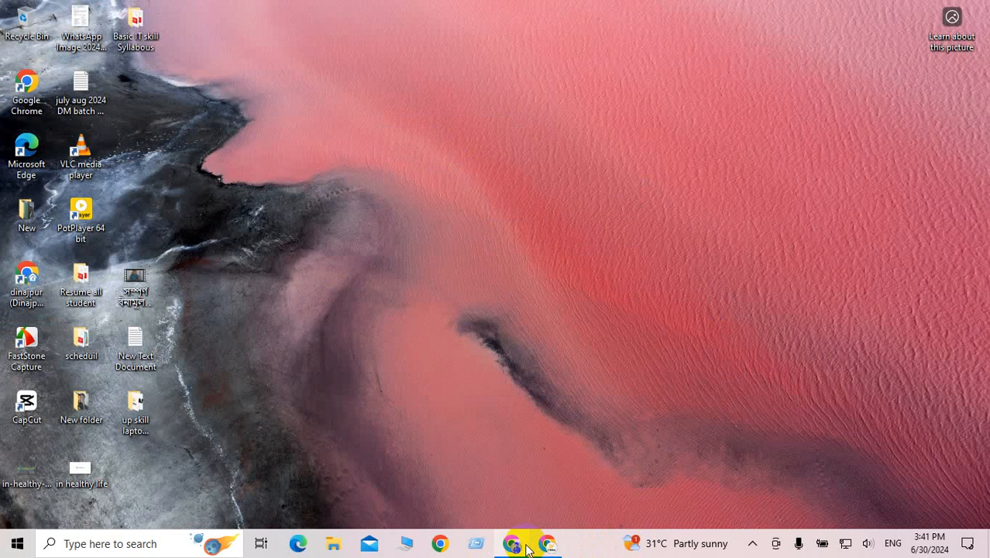
# Switch to Chrome, move the Mega Bird Stores tab beside the last tab, and open the site's WordPress dashboard.
pyautogui.moveTo(551, 548)
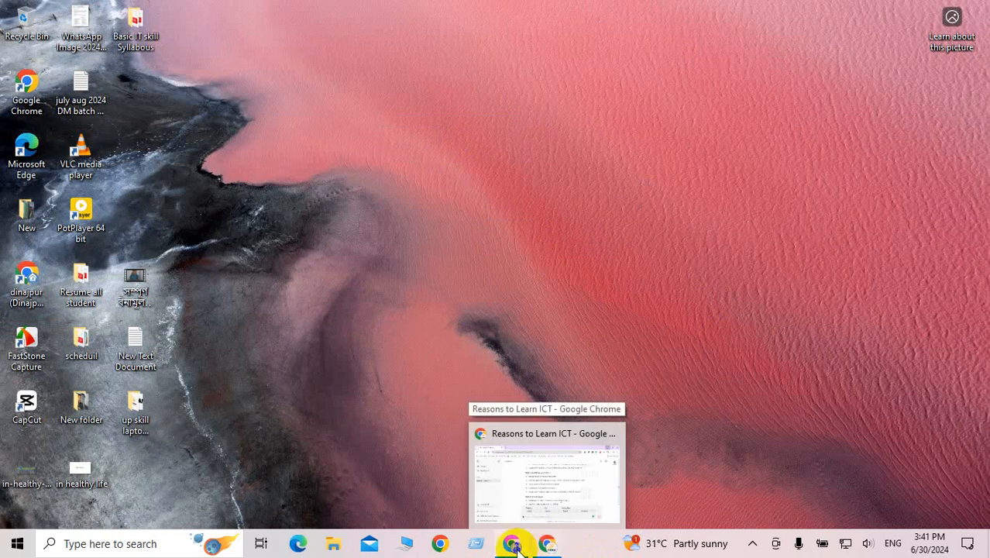
pyautogui.click(514, 545)
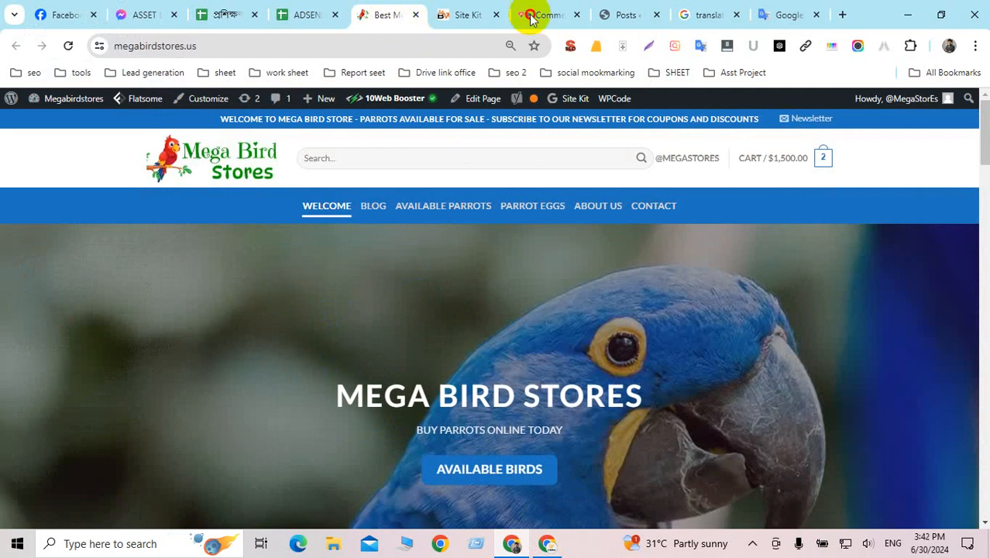
pyautogui.moveTo(531, 18); pyautogui.dragTo(674, 49)
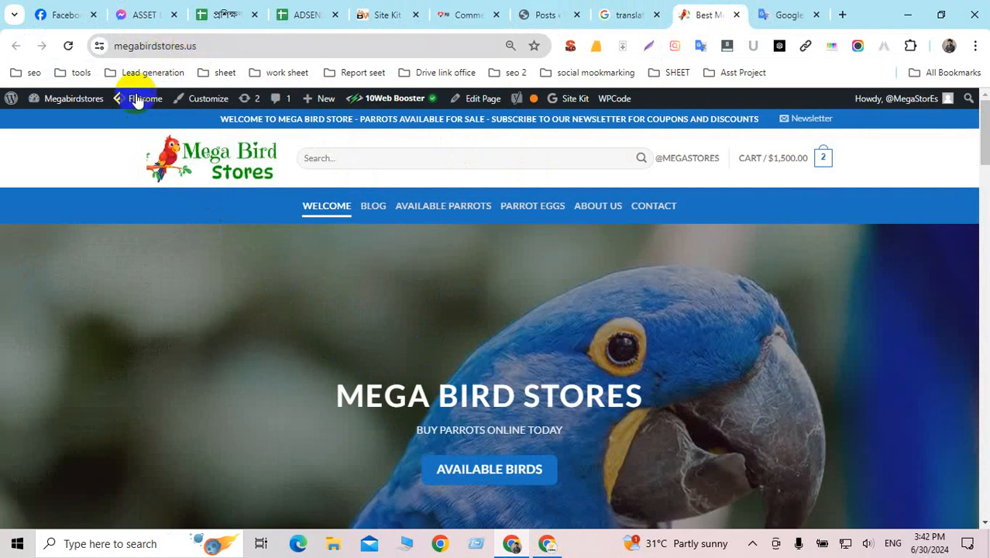
pyautogui.moveTo(78, 99)
pyautogui.click(57, 122)
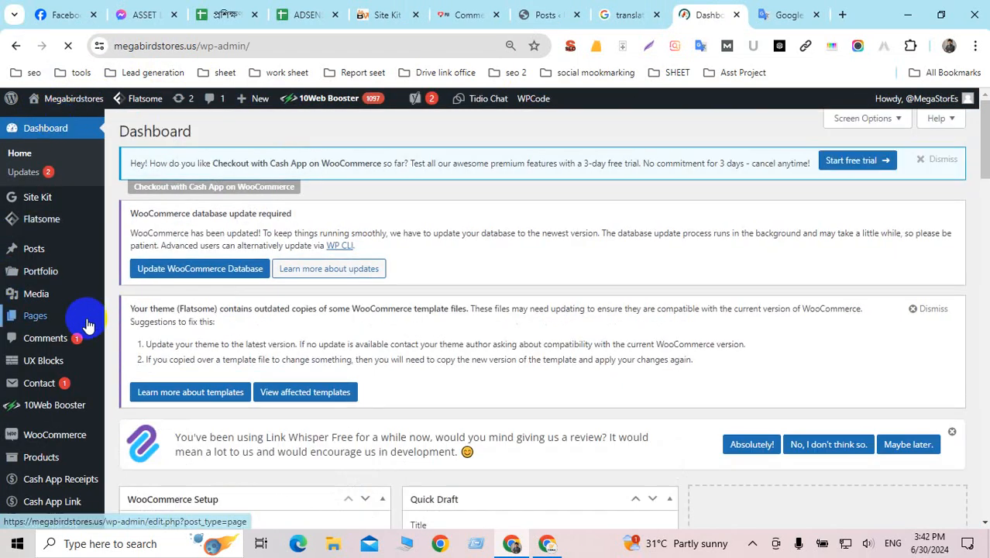
# Open the All Products list and the product Categories page in separate new tabs, and bring the categories page to the front.
pyautogui.moveTo(81, 322)
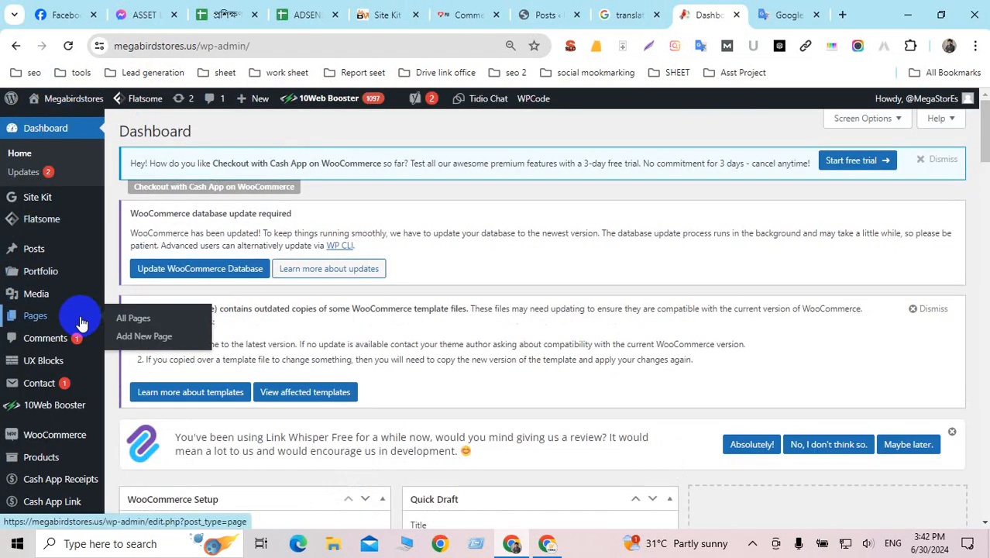
pyautogui.scroll(-1, 66, 289)
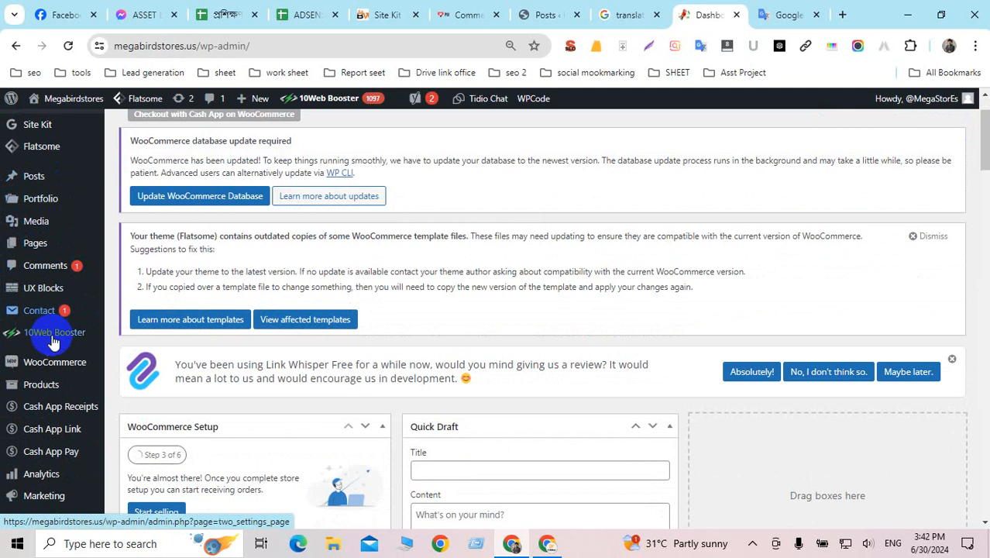
pyautogui.moveTo(35, 389)
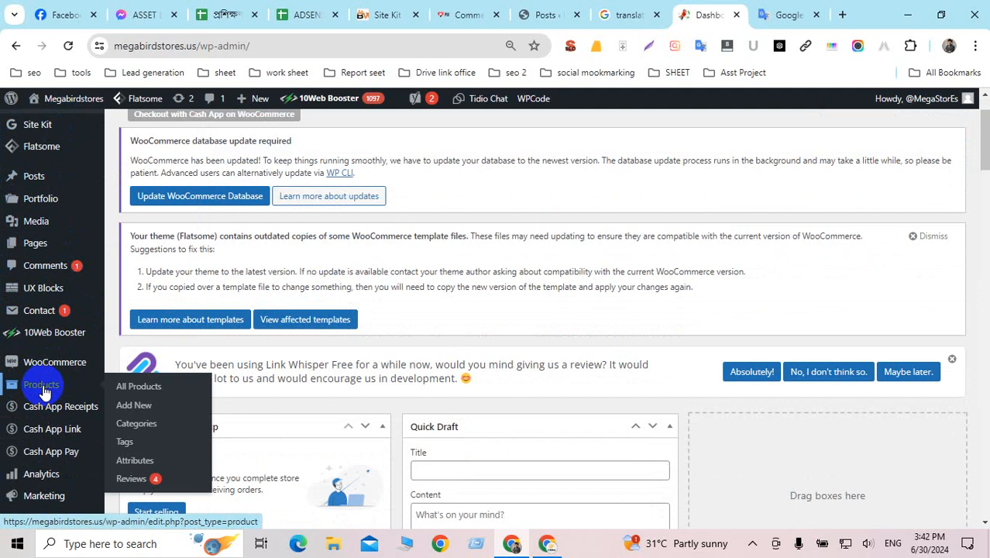
pyautogui.keyDown('ctrl'); pyautogui.click(137, 393); pyautogui.keyUp('ctrl')
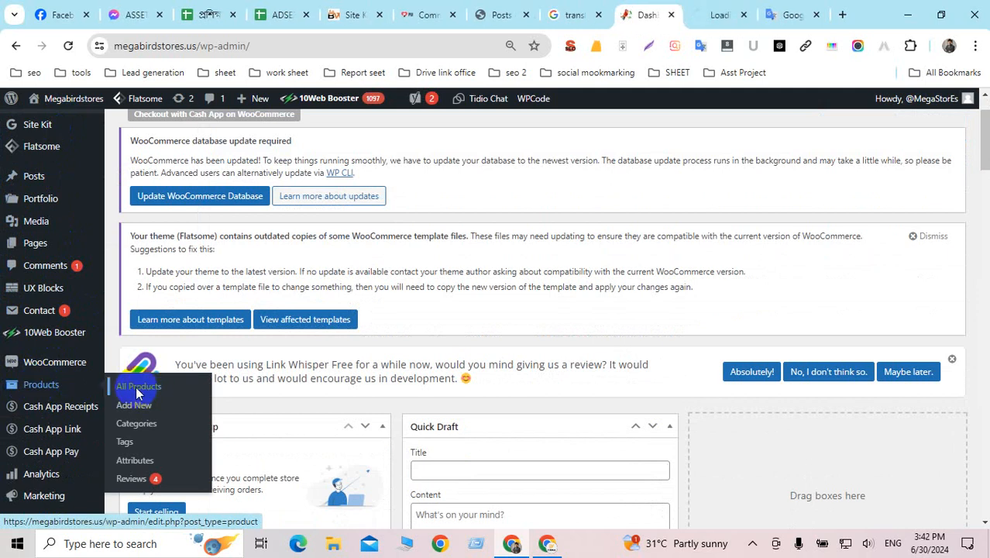
pyautogui.keyDown('ctrl'); pyautogui.click(144, 427); pyautogui.keyUp('ctrl')
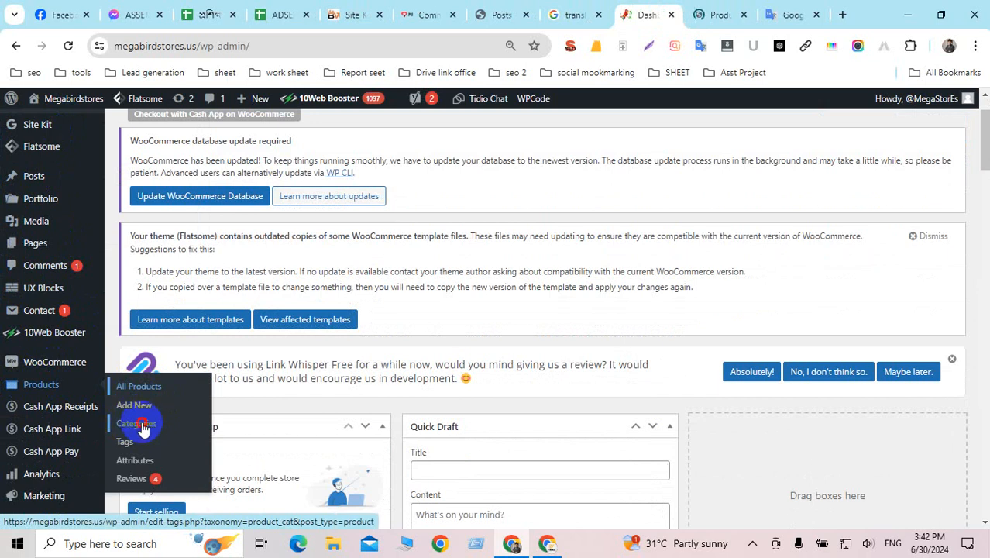
pyautogui.keyDown('ctrl'); pyautogui.click(141, 427); pyautogui.keyUp('ctrl')
pyautogui.click(728, 14)
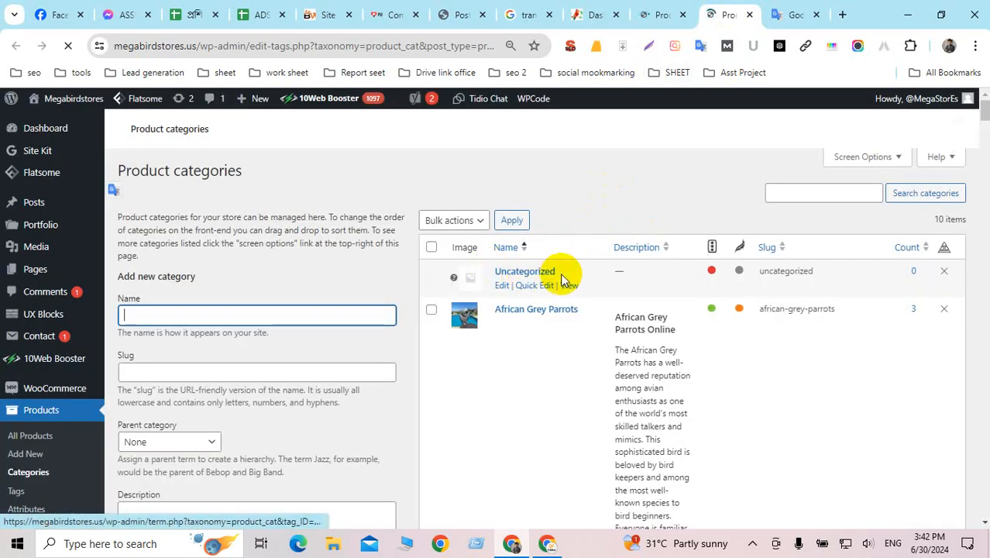
# Examine the product categories list with its total item count, and look over the entries available under Posts.
pyautogui.scroll(-6, 651, 286)
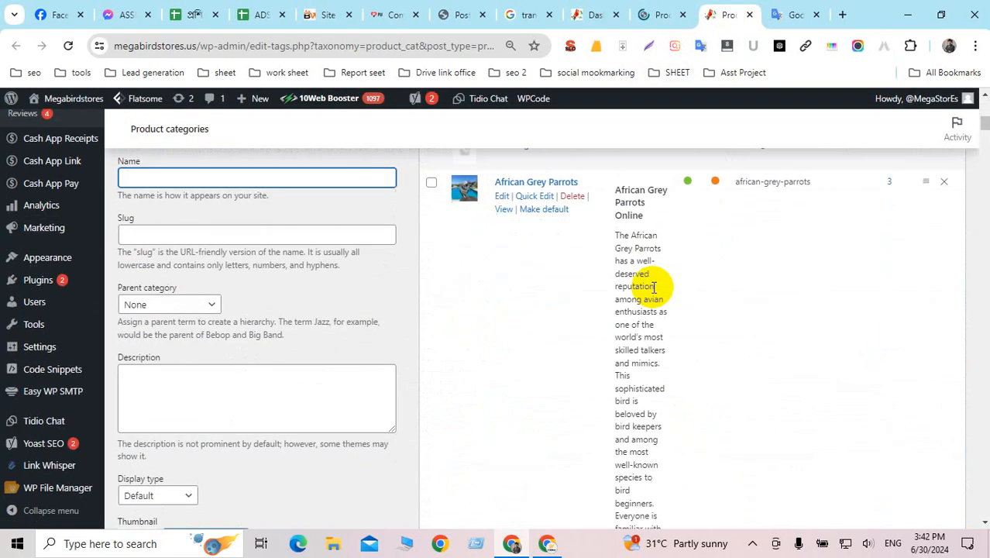
pyautogui.scroll(3, 651, 285)
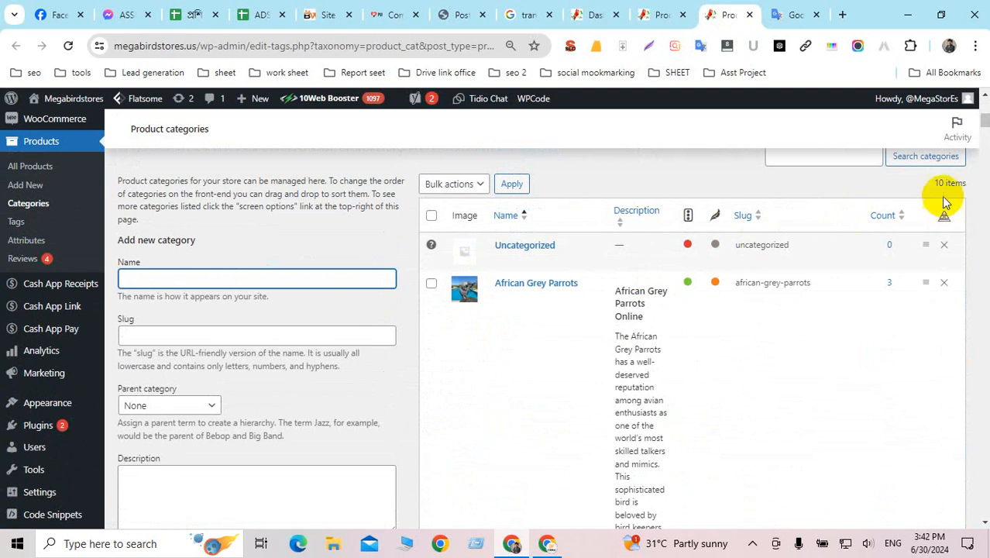
pyautogui.moveTo(932, 183)
pyautogui.mouseDown()
pyautogui.moveTo(958, 182)
pyautogui.moveTo(942, 183)
pyautogui.mouseUp()
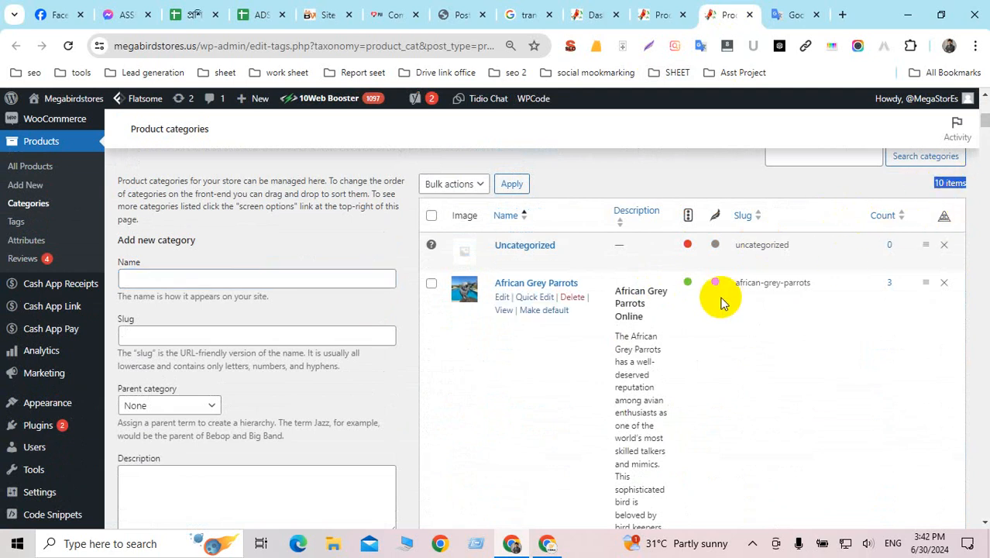
pyautogui.scroll(5, 49, 247)
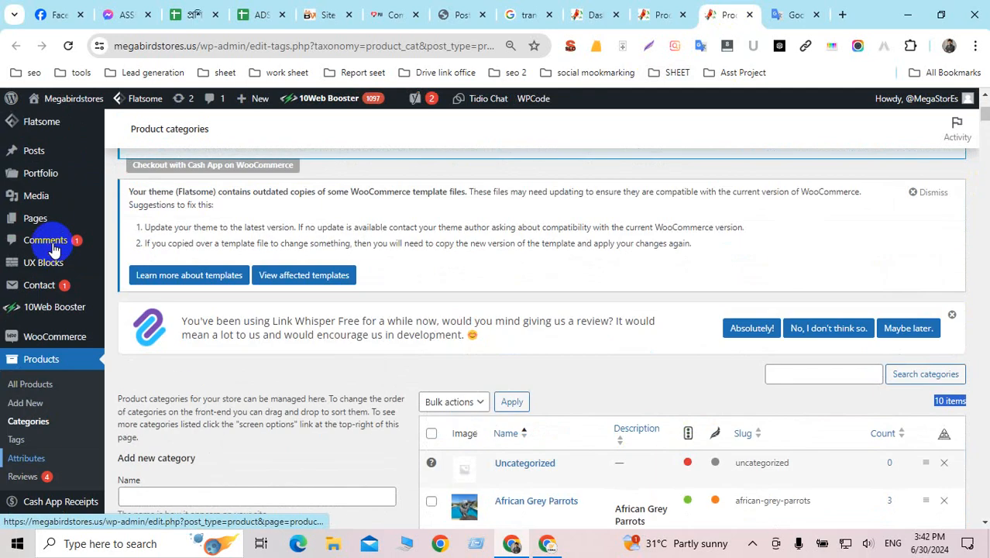
pyautogui.moveTo(31, 199)
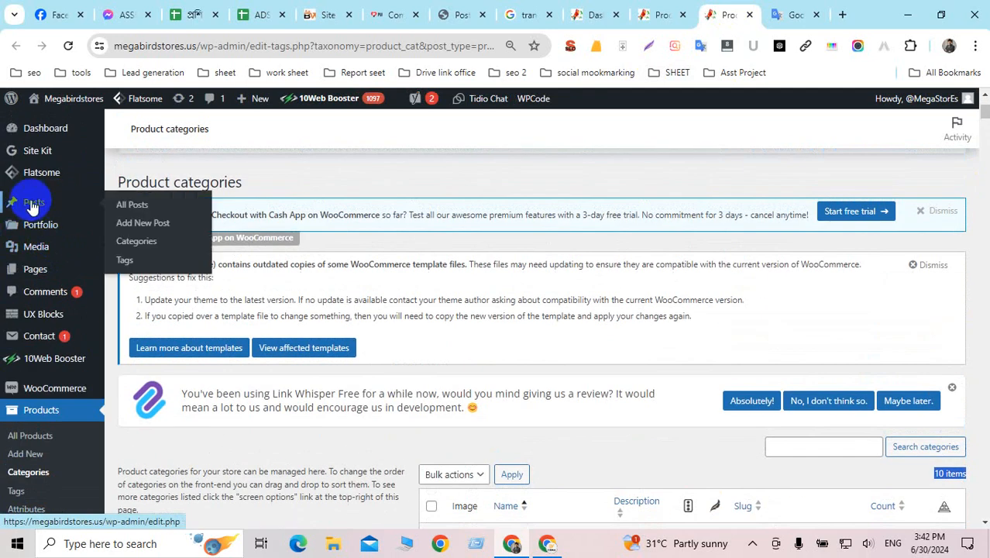
pyautogui.click(151, 208)
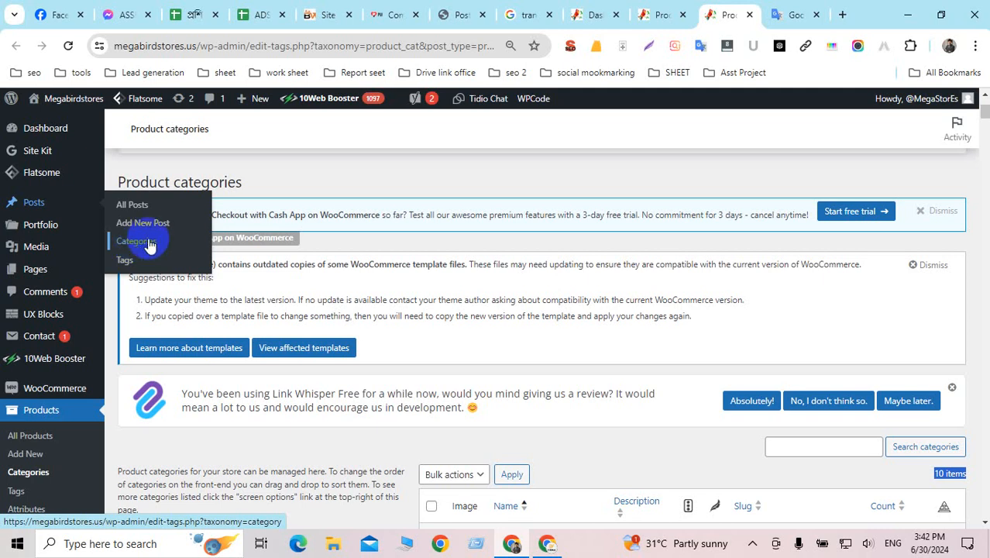
pyautogui.scroll(-3, 131, 245)
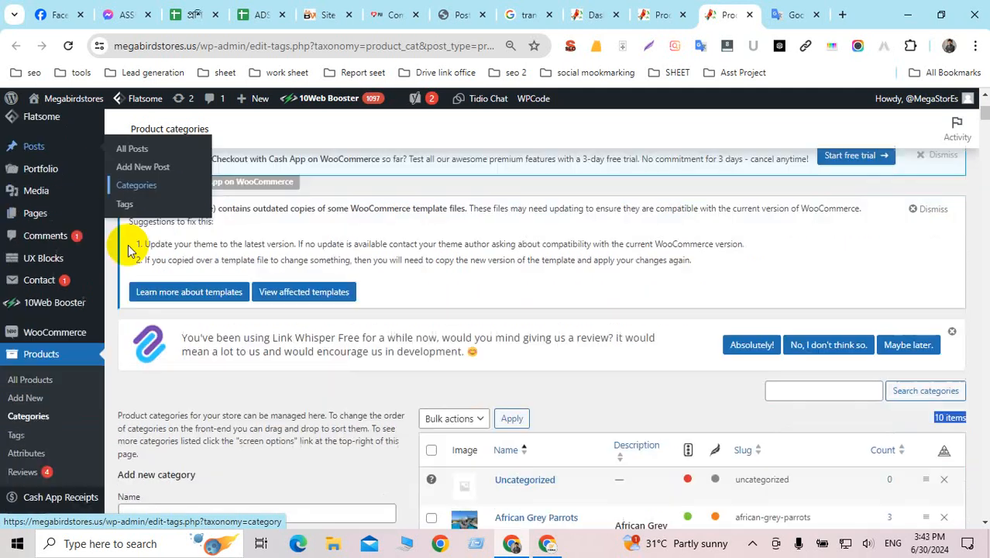
# Switch to the All Products list and enlarge the page to read the product status counts above the table.
pyautogui.click(664, 16)
pyautogui.scroll(-5, 283, 309)
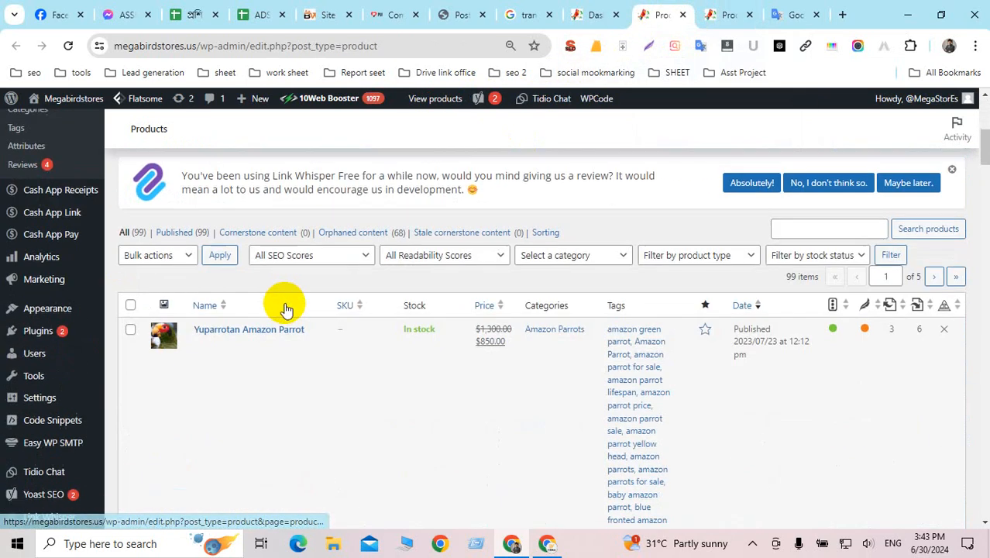
pyautogui.click(139, 235)
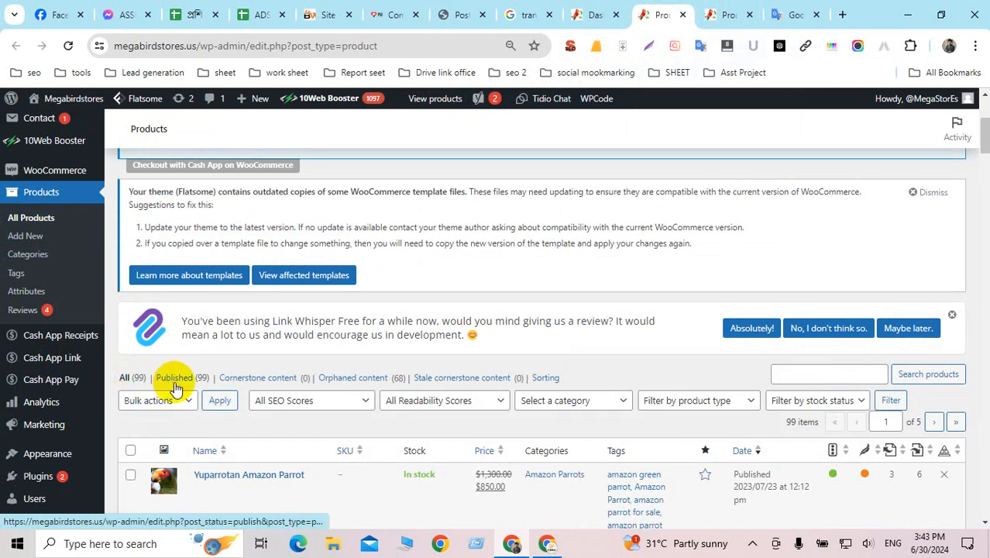
pyautogui.hotkey('ctrl', '+')
pyautogui.hotkey('ctrl', '+')
pyautogui.hotkey('ctrl', '+')
pyautogui.hotkey('ctrl', '-')
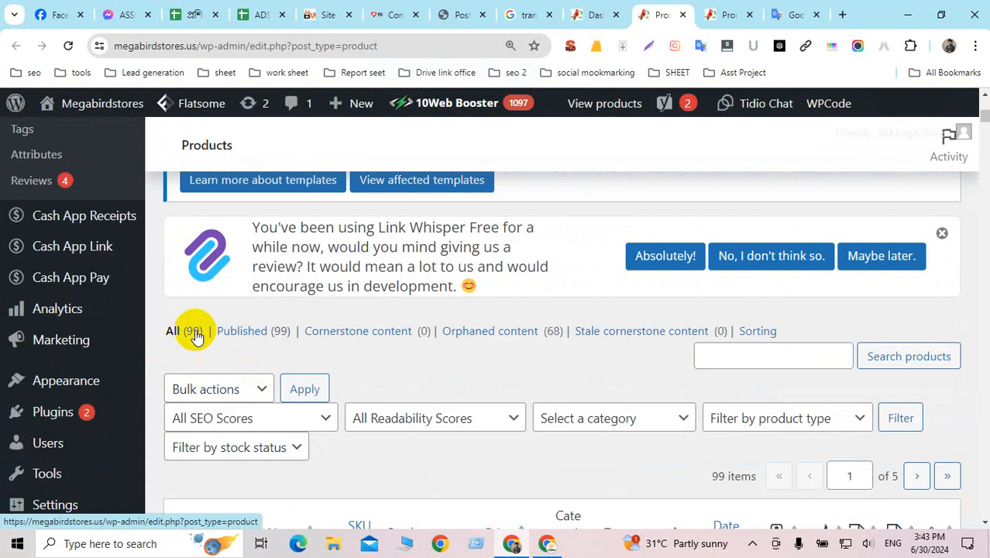
# Look through the first page of products, checking the SEO and readability score of each entry, and restore the smaller page zoom.
pyautogui.scroll(-5, 232, 329)
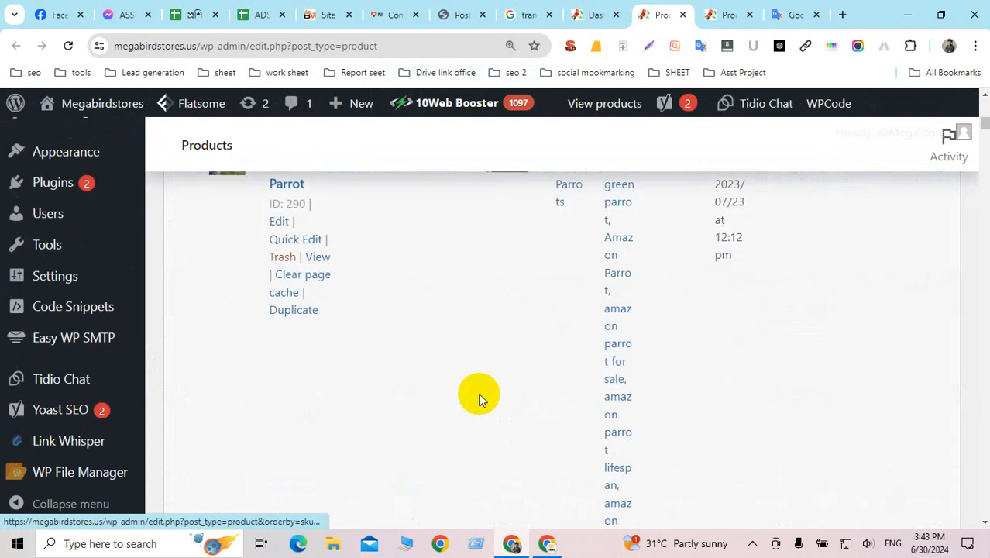
pyautogui.scroll(2, 478, 395)
pyautogui.scroll(-4, 852, 385)
pyautogui.scroll(4, 852, 386)
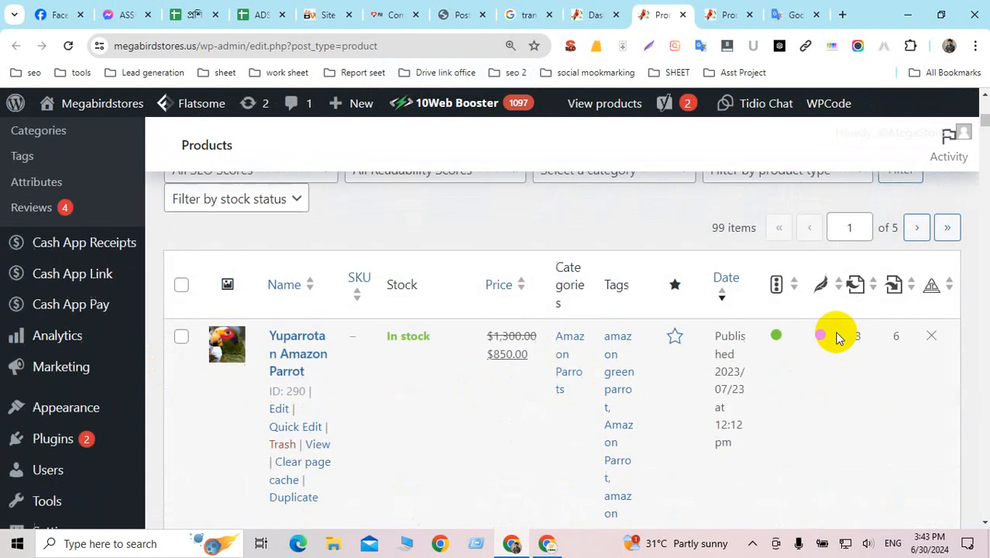
pyautogui.scroll(-5, 836, 332)
pyautogui.scroll(-3, 837, 331)
pyautogui.keyDown('ctrl'); pyautogui.scroll(-3, 836, 331); pyautogui.keyUp('ctrl')
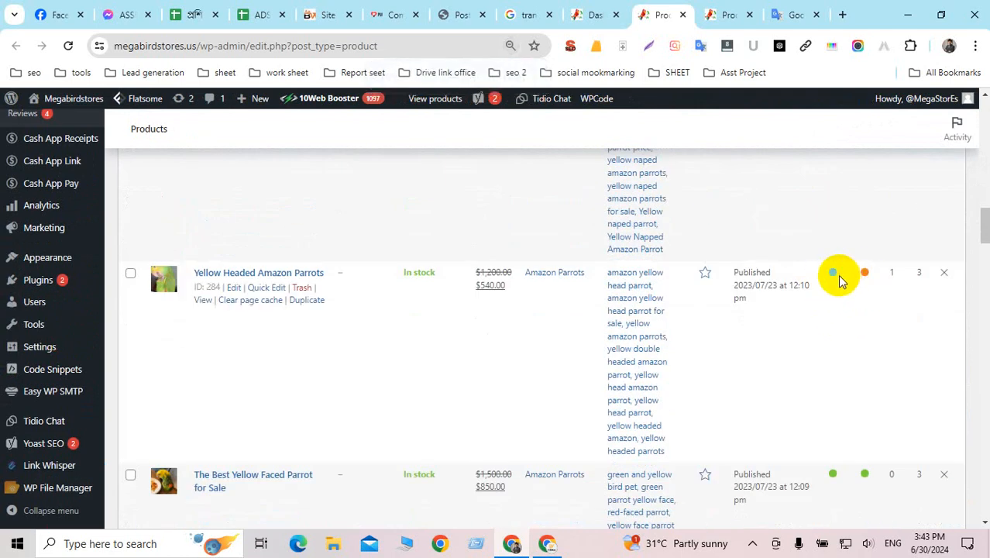
pyautogui.scroll(-5, 859, 318)
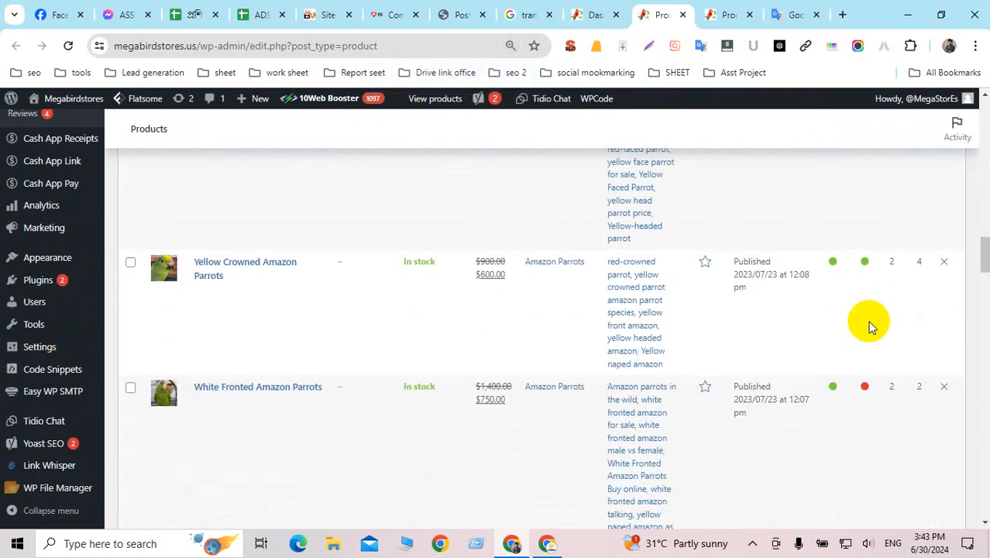
pyautogui.scroll(-10, 867, 323)
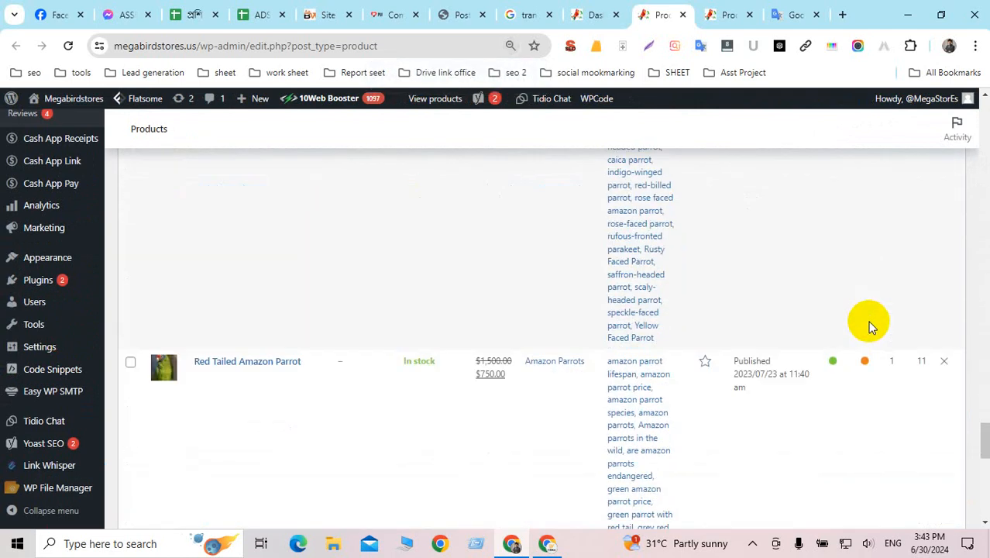
pyautogui.scroll(-5, 868, 326)
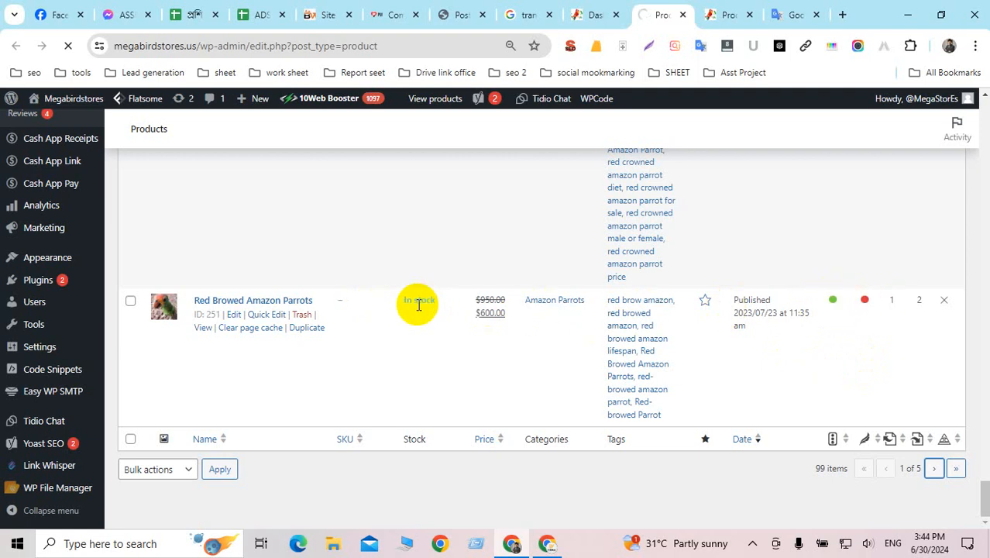
# Examine the stock status, category and publication date columns for the listed products.
pyautogui.moveTo(402, 307); pyautogui.dragTo(440, 304)
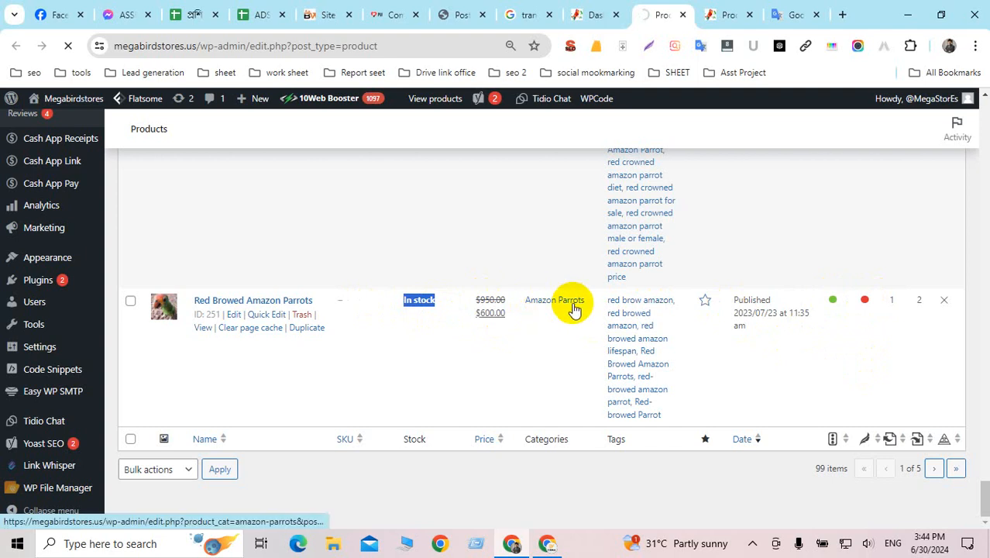
pyautogui.moveTo(977, 486); pyautogui.dragTo(961, 133)
pyautogui.scroll(-2, 706, 391)
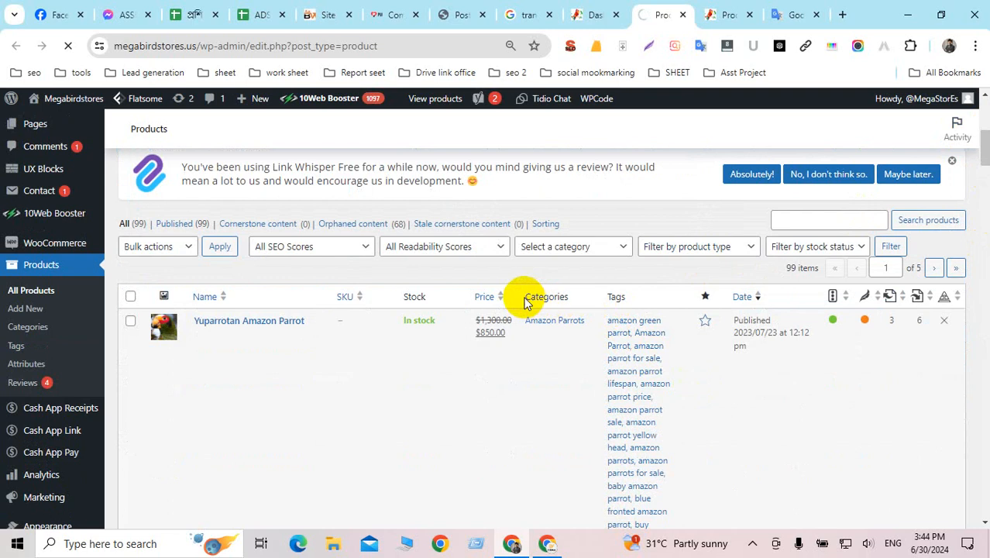
pyautogui.moveTo(526, 299); pyautogui.dragTo(557, 298)
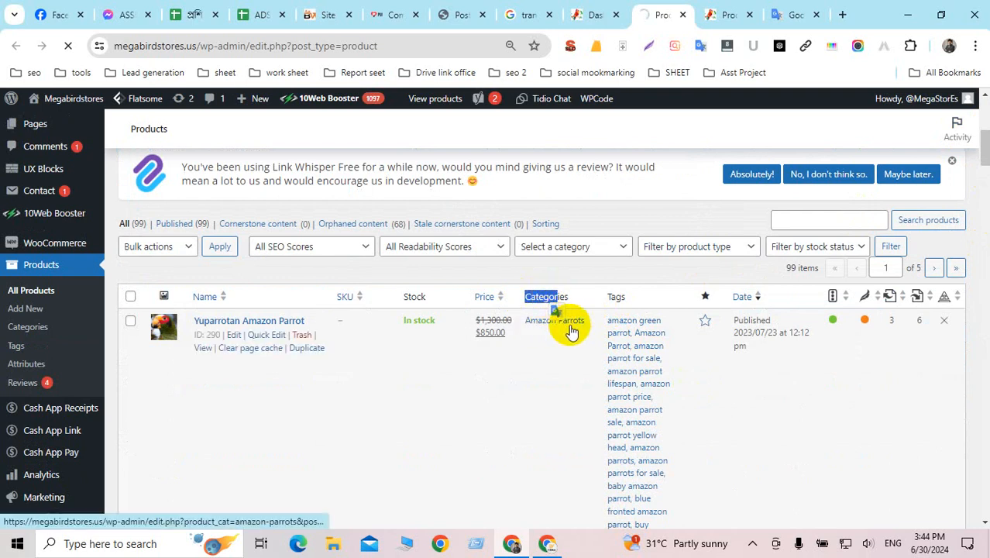
pyautogui.click(582, 278)
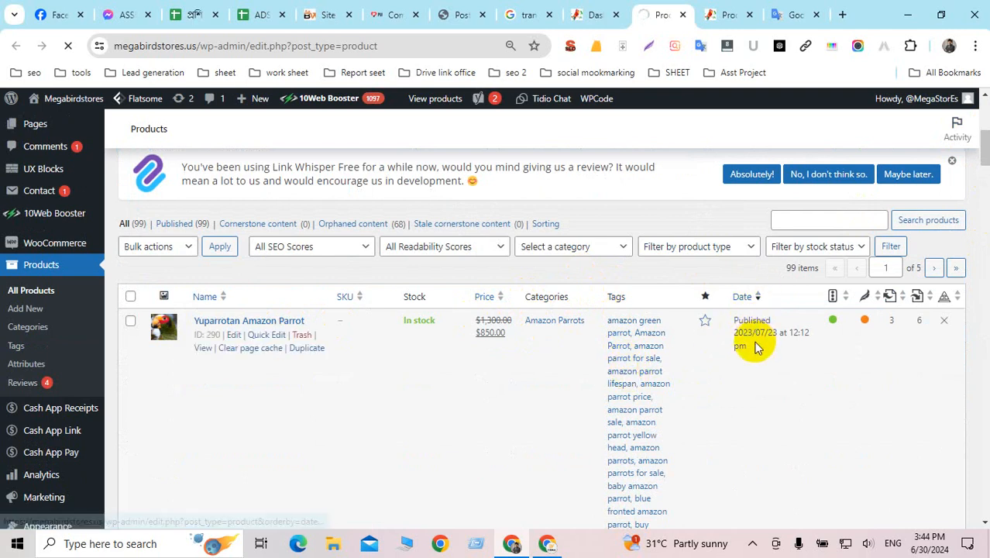
pyautogui.moveTo(778, 335); pyautogui.dragTo(736, 333)
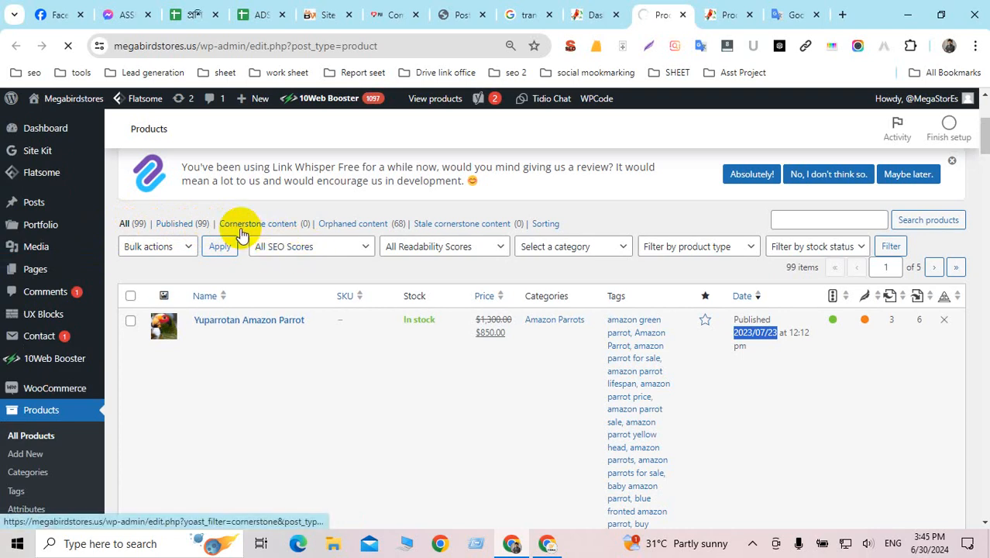
# Enlarge the products page and examine the cornerstone and orphaned content filters above the table.
pyautogui.hotkey('ctrl', '+')
pyautogui.hotkey('ctrl', '+')
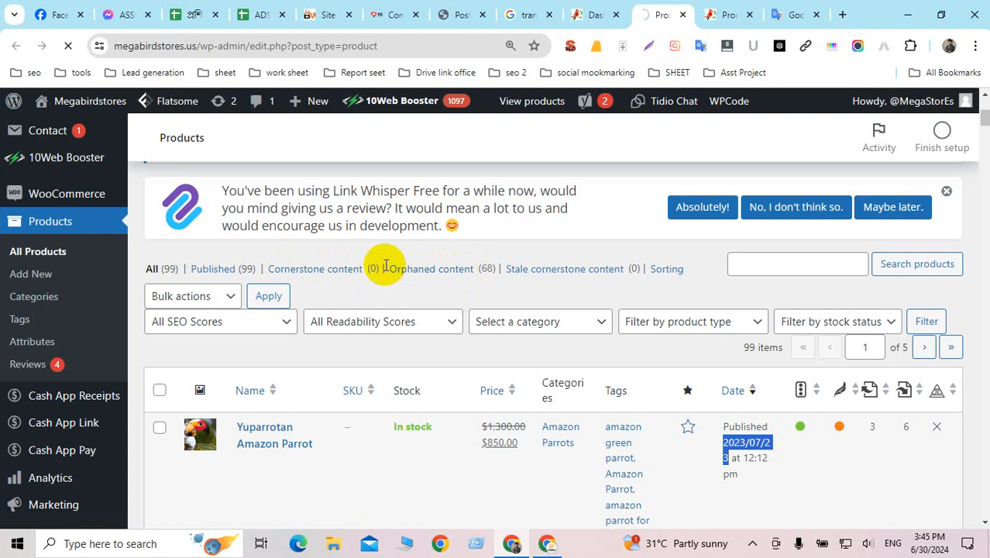
pyautogui.moveTo(385, 266); pyautogui.dragTo(465, 269)
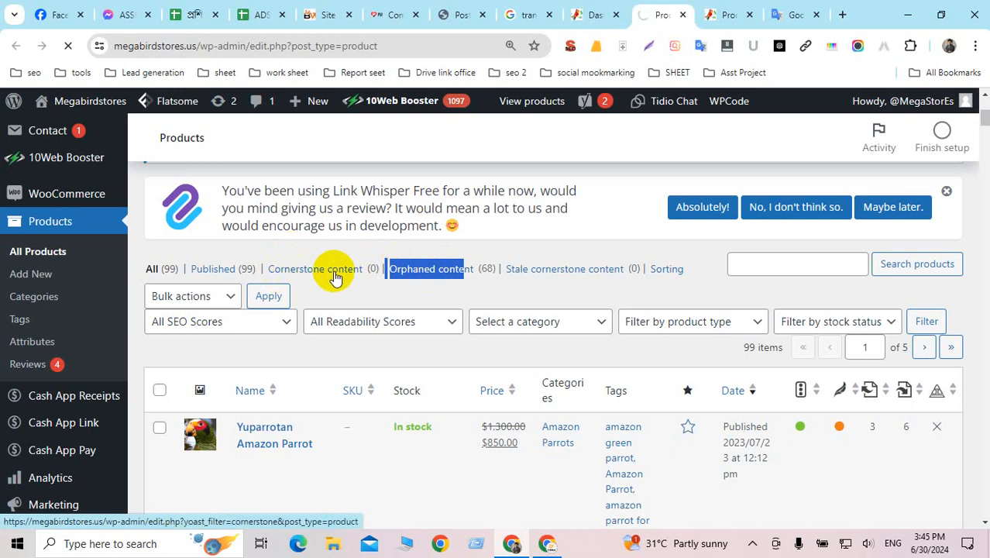
# Copy the "Cornerstone content" filter name and search Google in a new tab for "what is Cornerstone content".
pyautogui.moveTo(264, 257); pyautogui.dragTo(334, 269)
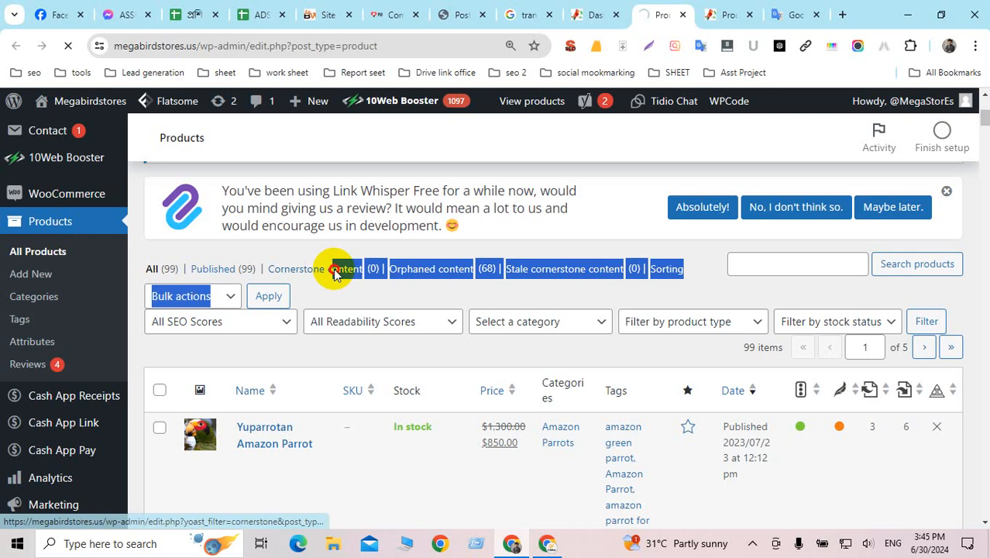
pyautogui.click(609, 145)
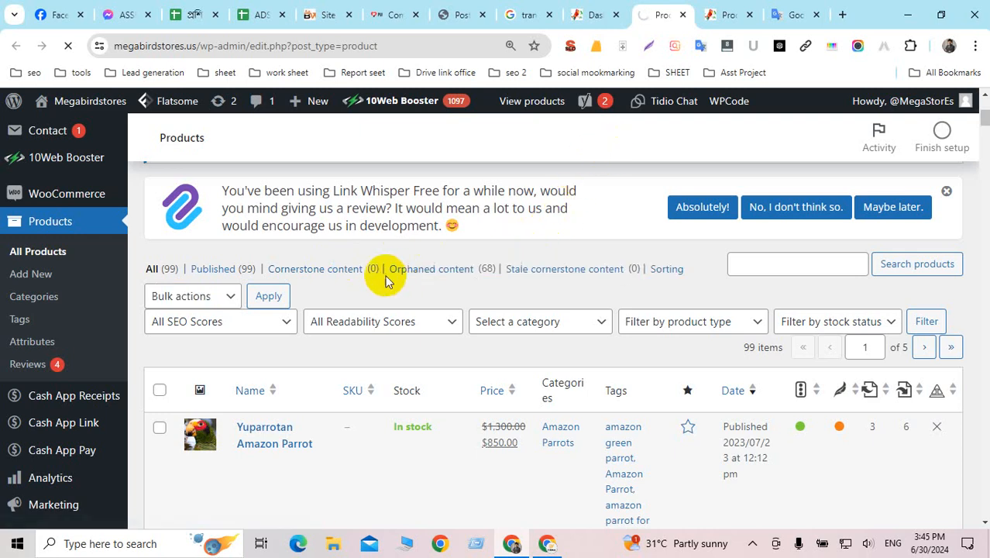
pyautogui.moveTo(365, 267); pyautogui.dragTo(265, 269)
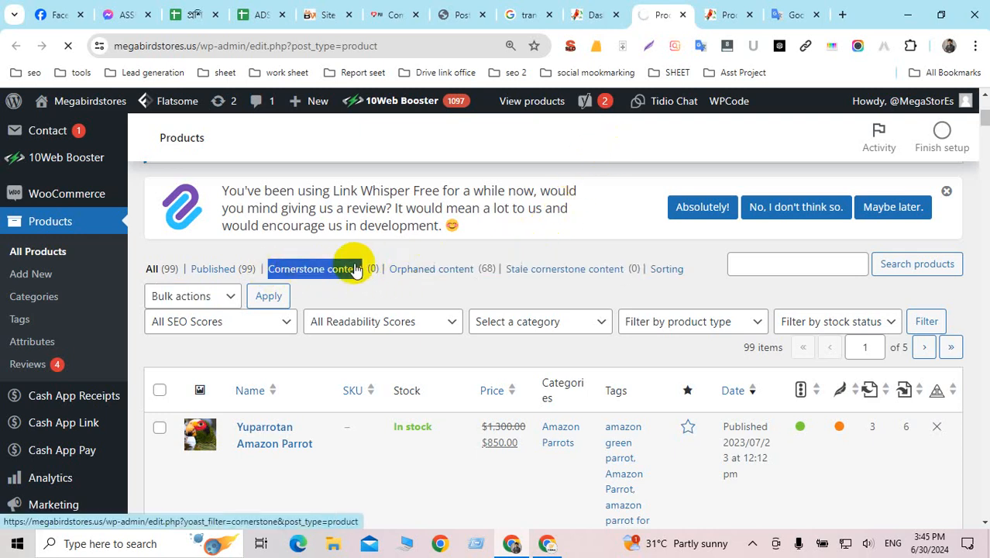
pyautogui.hotkey('ctrl', 'c')
pyautogui.click(842, 15)
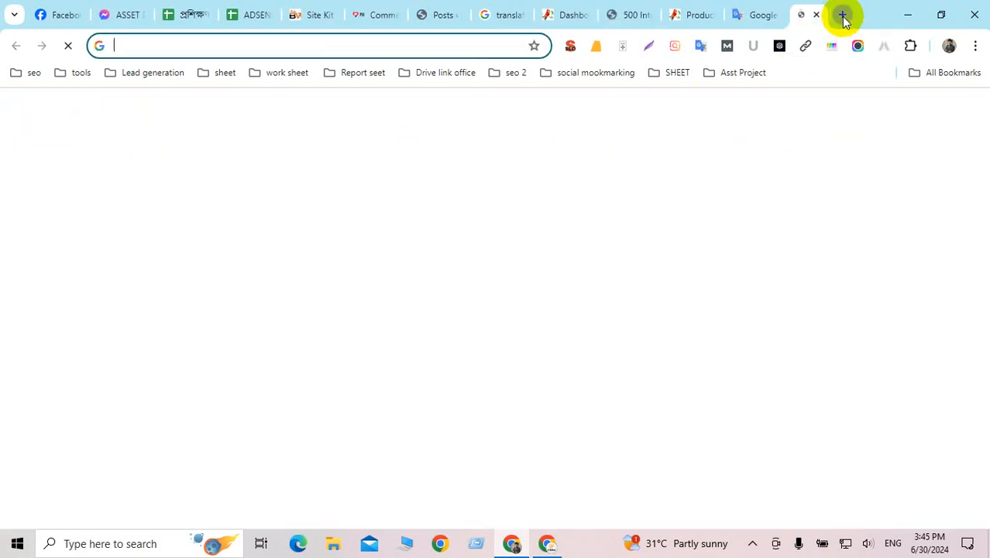
pyautogui.hotkey('ctrl', 'v')
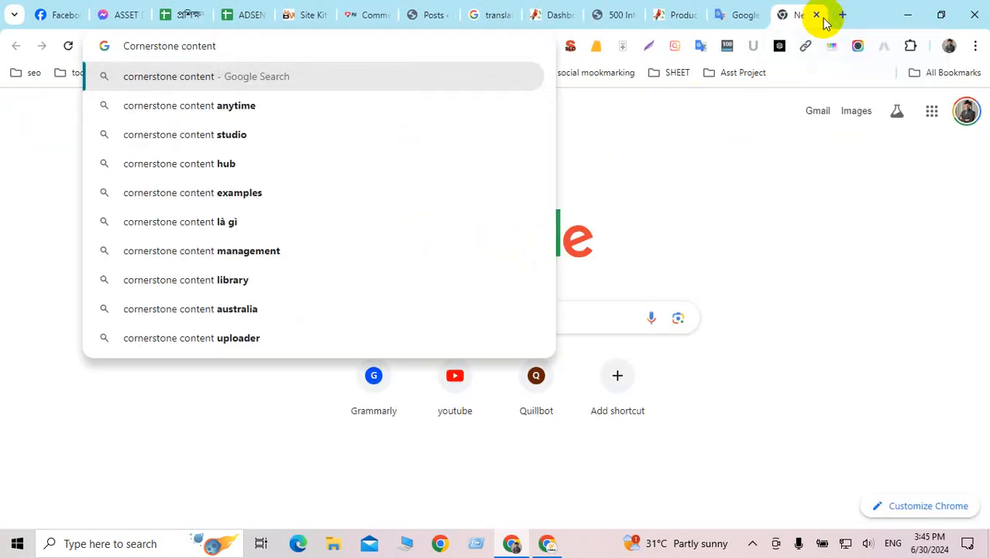
pyautogui.write('what ')
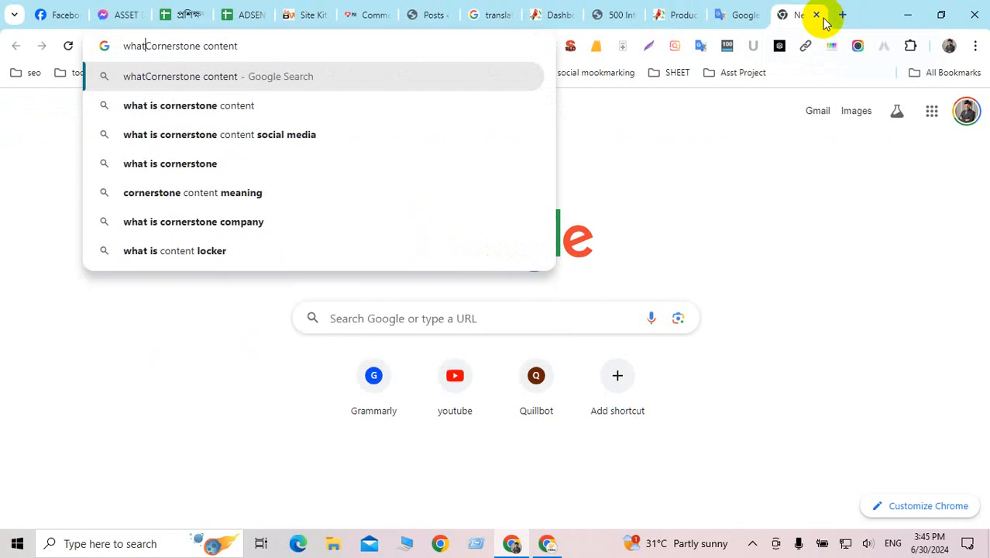
pyautogui.write('i')
pyautogui.press('Return')
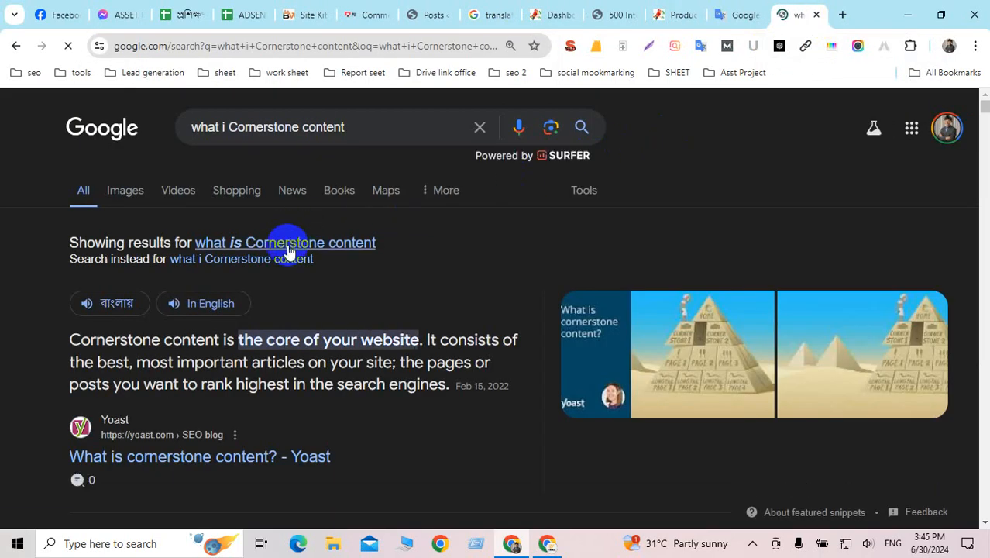
pyautogui.click(288, 243)
# Open Yoast's "What is cornerstone content?" result in a new tab and skim the article down to the section on optimizing cornerstones.
pyautogui.scroll(-2, 378, 256)
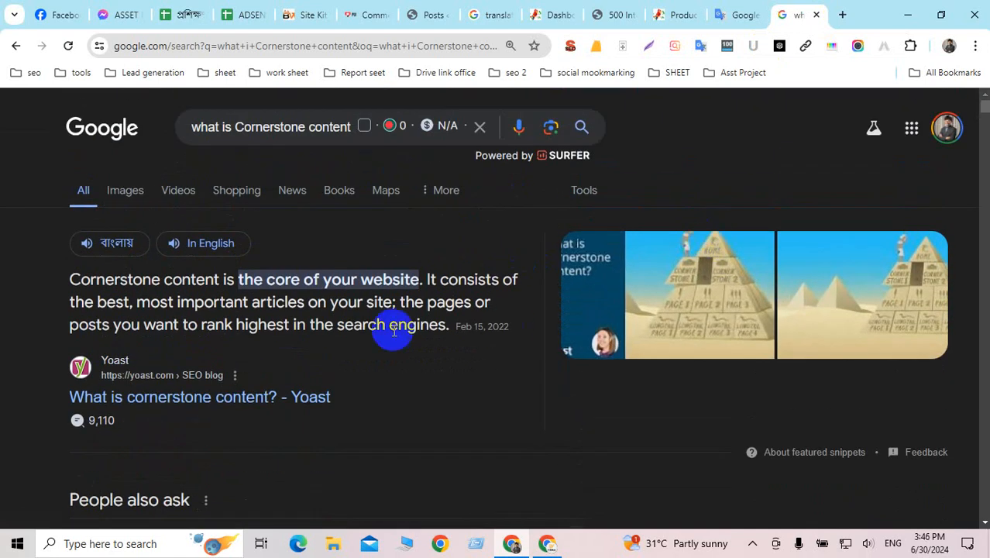
pyautogui.middleClick(121, 397)
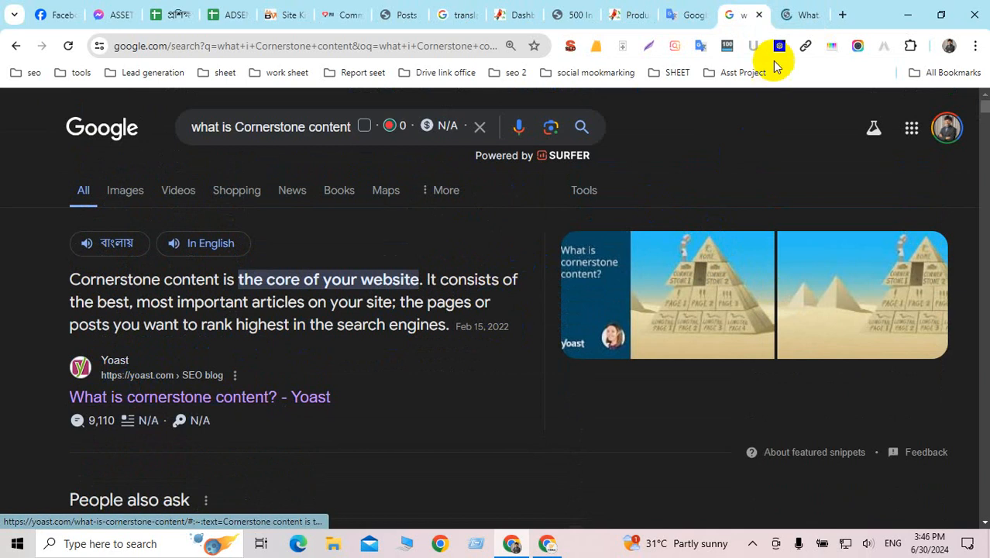
pyautogui.click(803, 13)
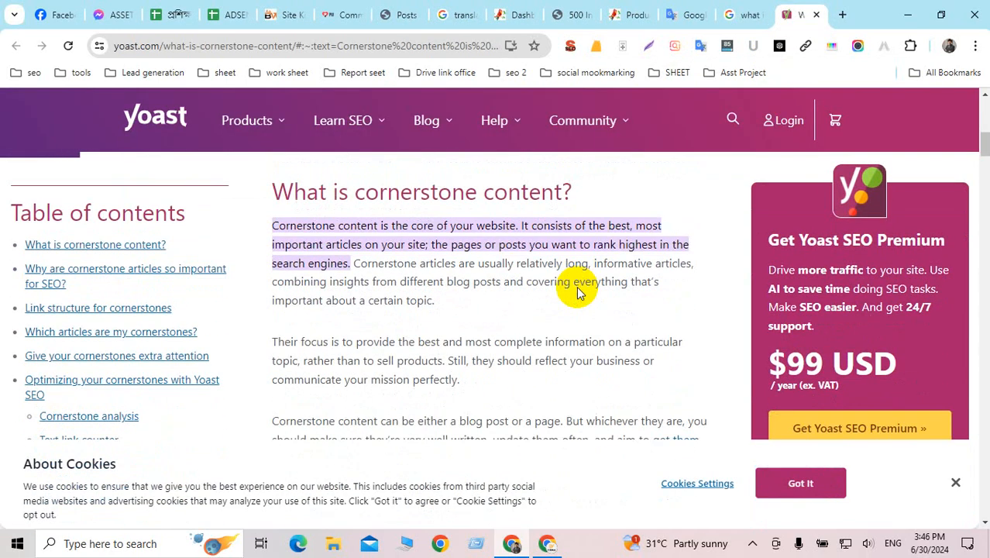
pyautogui.scroll(-5, 577, 287)
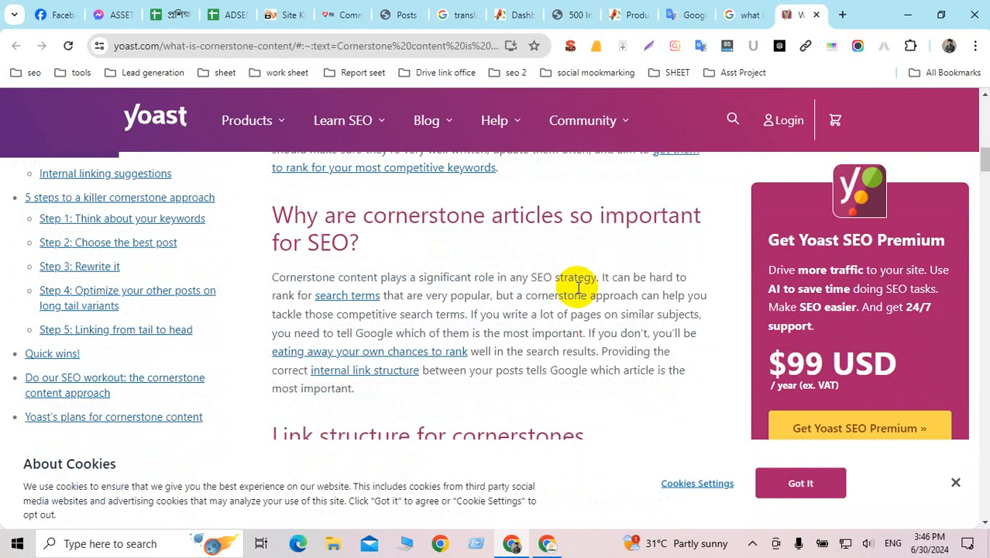
pyautogui.scroll(-10, 578, 288)
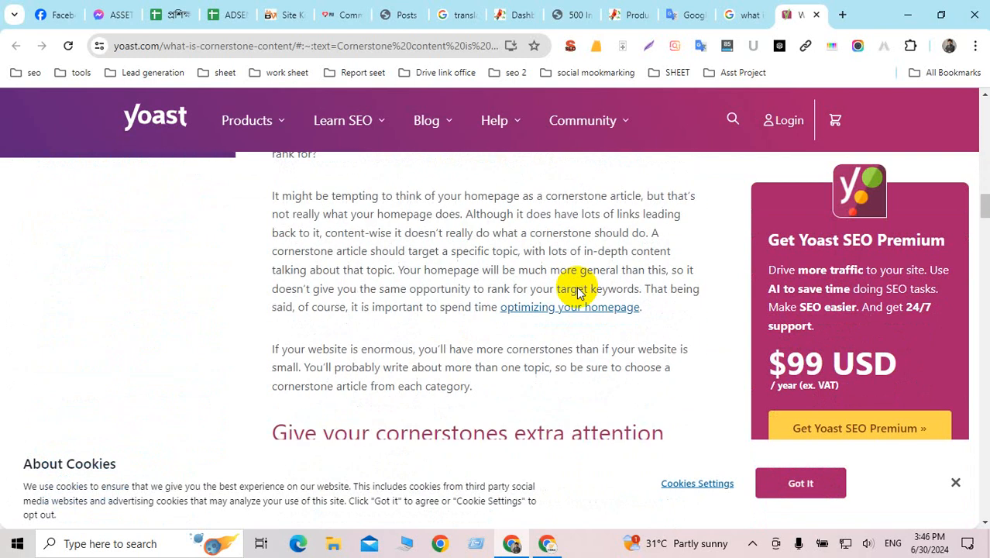
pyautogui.scroll(-8, 577, 293)
pyautogui.scroll(3, 577, 293)
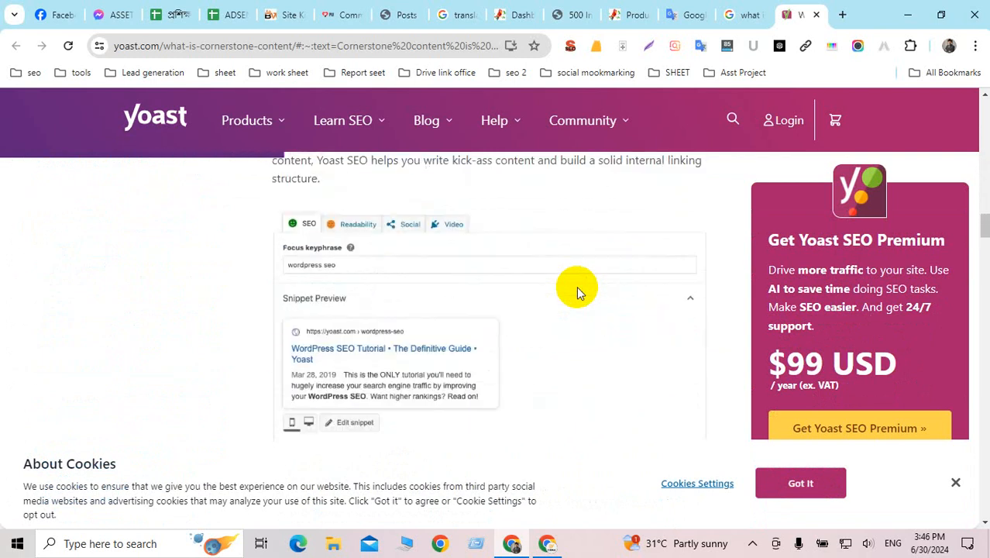
pyautogui.scroll(-6, 578, 292)
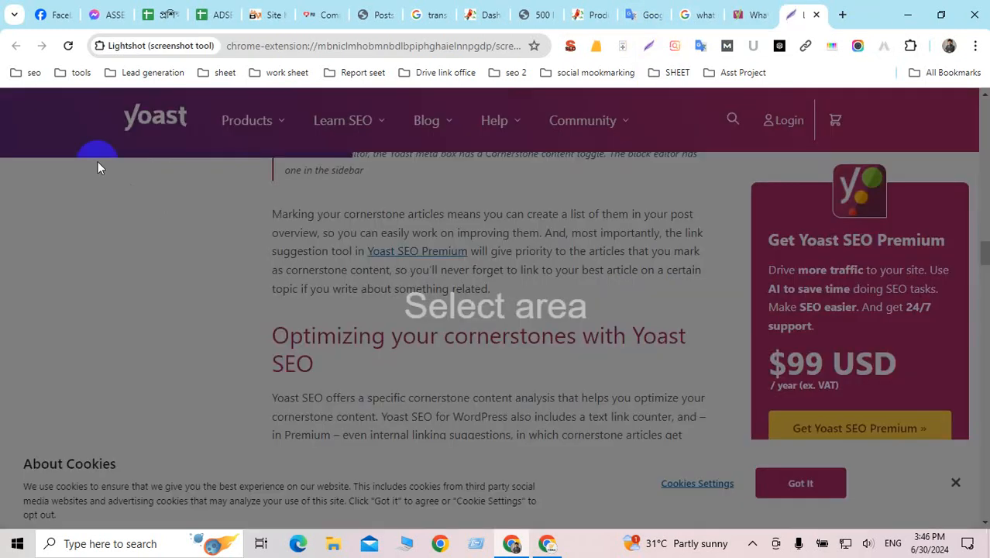
# Select a Lightshot capture area of about 855x429 over the article and draw a red rectangle labelled "seo" in its blank margin.
pyautogui.moveTo(56, 161); pyautogui.dragTo(675, 472)
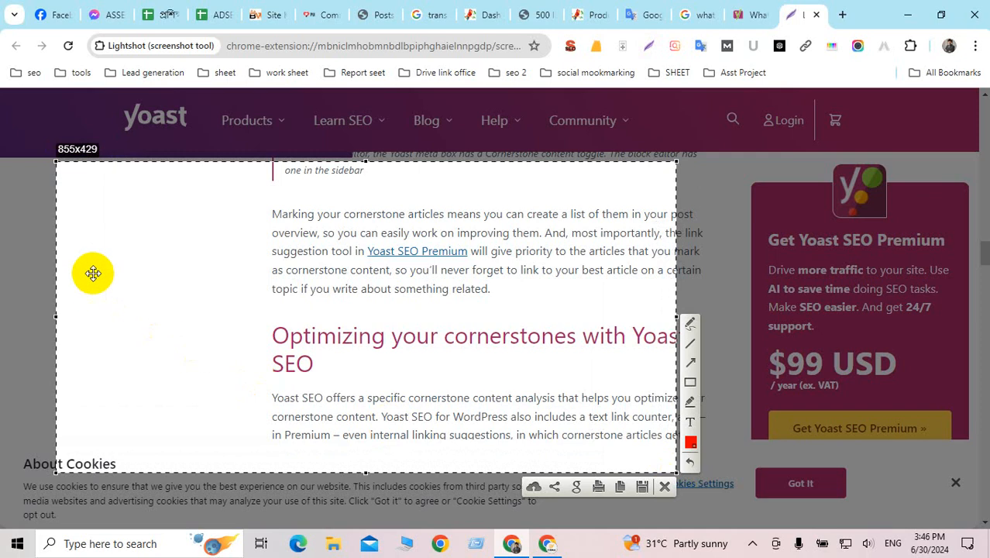
pyautogui.click(690, 382)
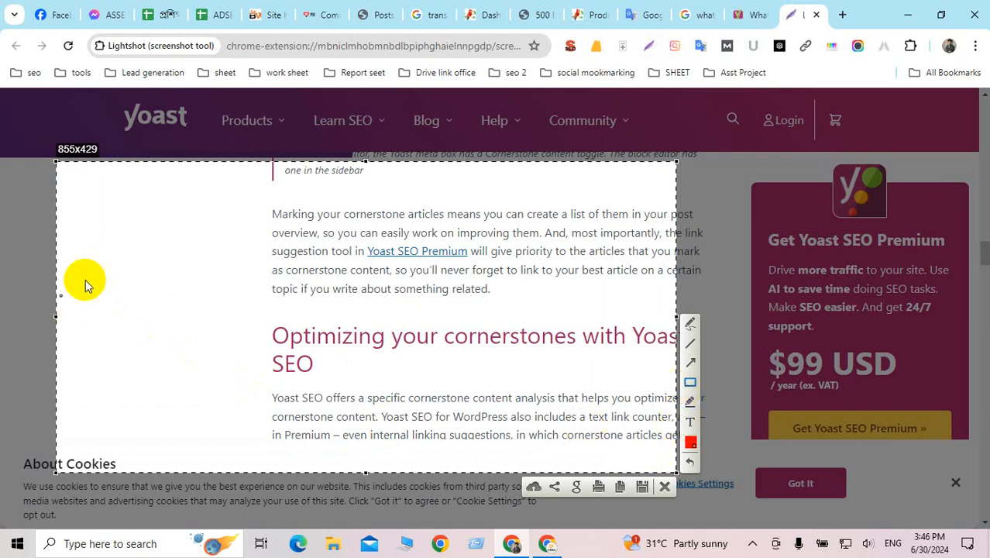
pyautogui.moveTo(70, 265)
pyautogui.mouseDown()
pyautogui.moveTo(75, 295)
pyautogui.moveTo(184, 296)
pyautogui.mouseUp()
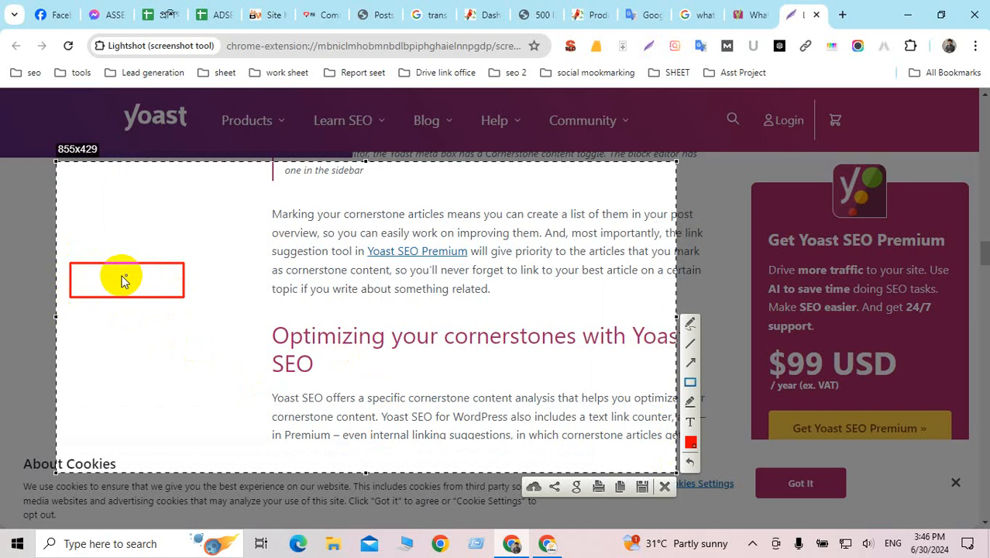
pyautogui.click(82, 279)
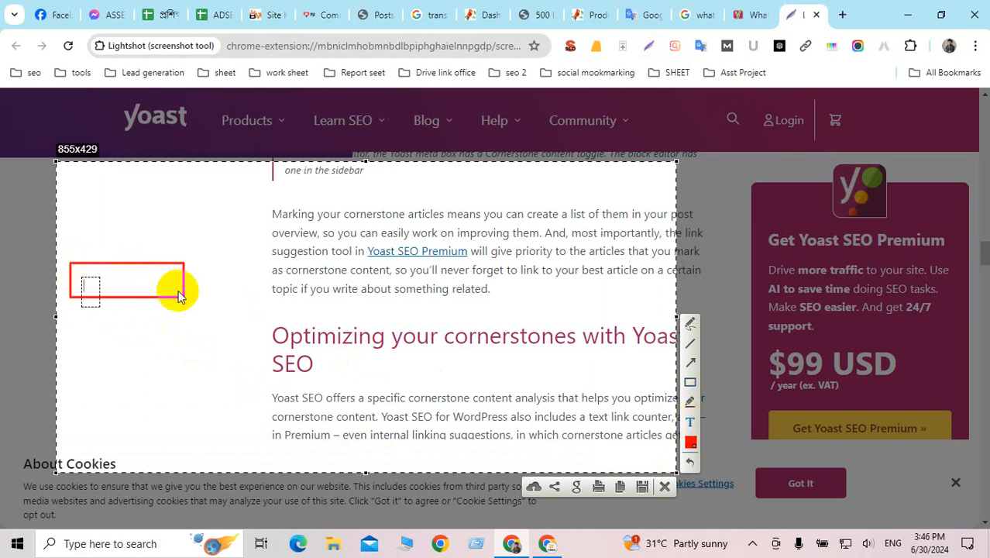
pyautogui.write('seo')
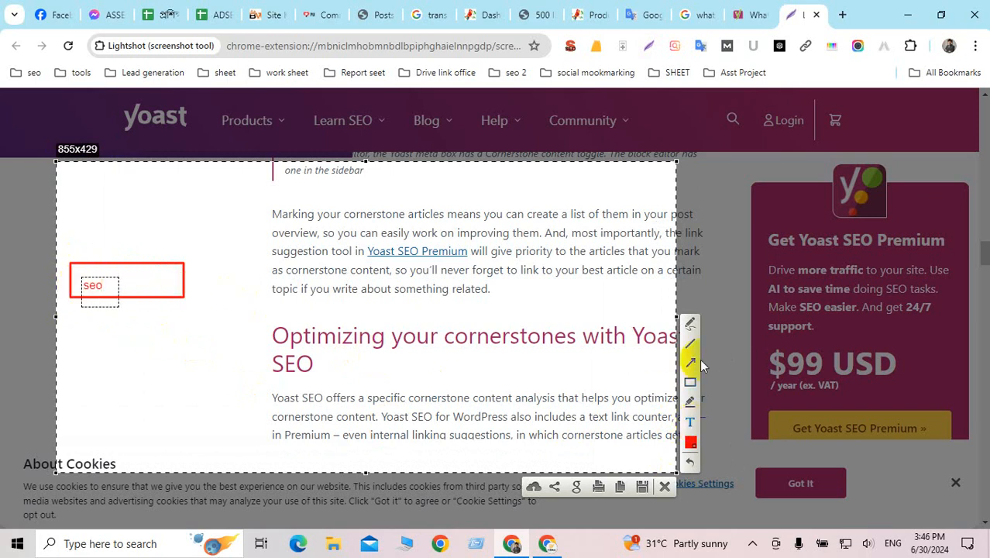
# Draw red arrows fanning out in five directions from the right side of the "seo" box, doubling the topmost one.
pyautogui.click(690, 363)
pyautogui.click(263, 271)
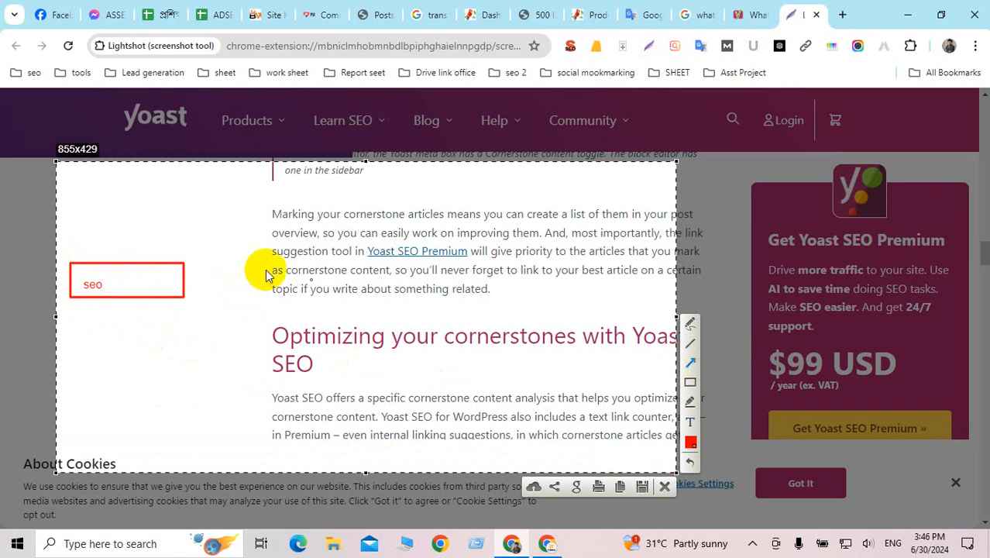
pyautogui.moveTo(176, 273)
pyautogui.mouseDown()
pyautogui.moveTo(243, 246)
pyautogui.moveTo(189, 279)
pyautogui.moveTo(243, 279)
pyautogui.mouseUp()
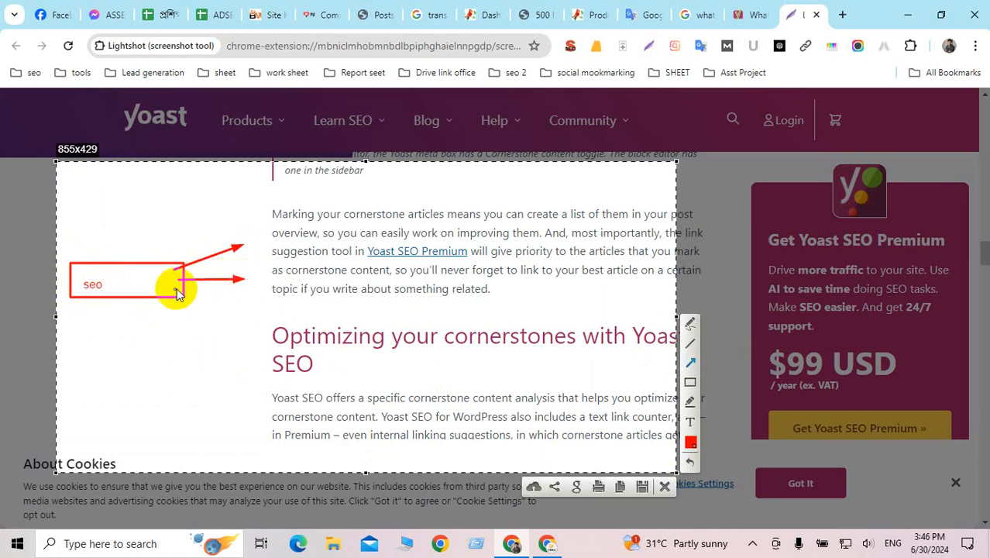
pyautogui.moveTo(176, 289); pyautogui.dragTo(240, 302)
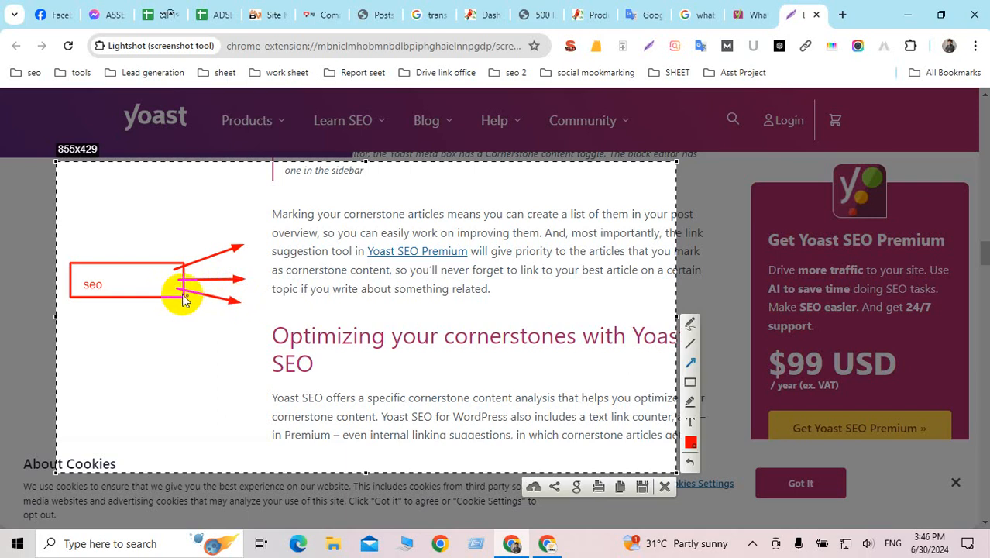
pyautogui.moveTo(173, 288); pyautogui.dragTo(231, 324)
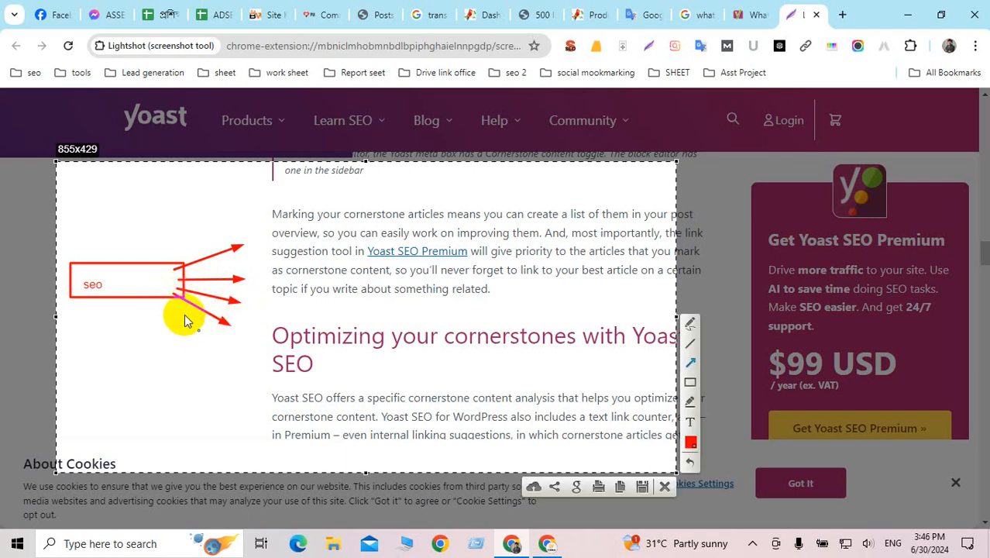
pyautogui.moveTo(159, 294); pyautogui.dragTo(205, 340)
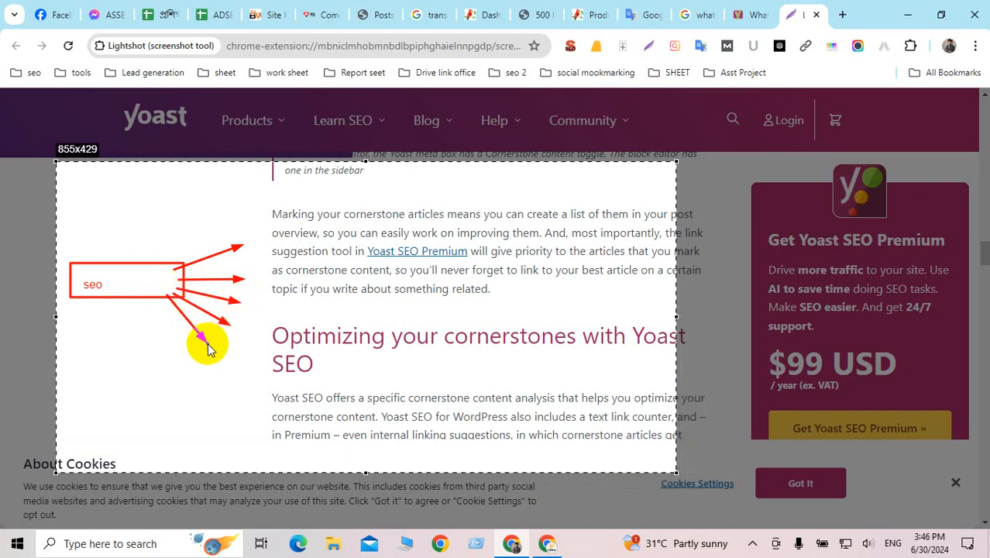
pyautogui.moveTo(179, 267); pyautogui.dragTo(248, 240)
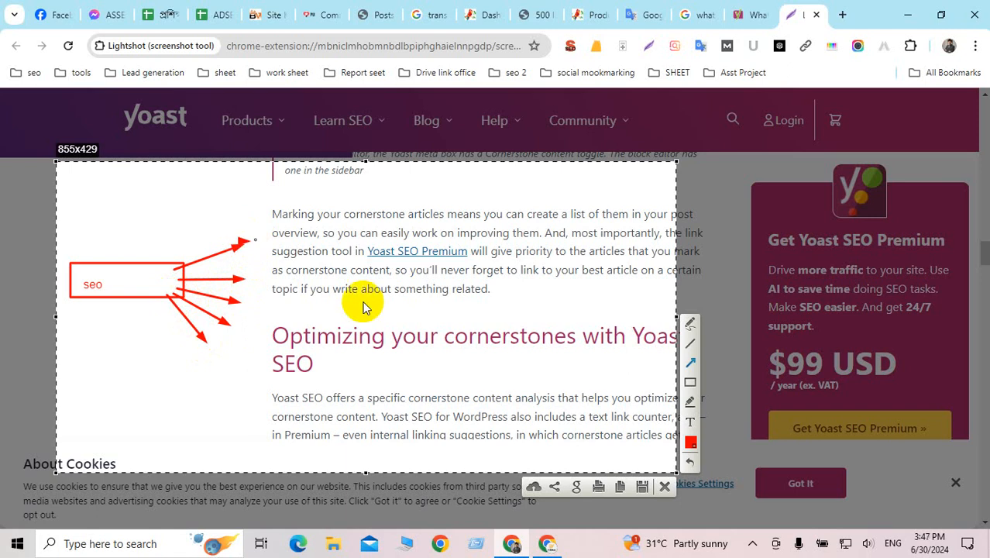
# Label the two uppermost arrows "on page seo" and "off page seo" at their tips.
pyautogui.click(690, 422)
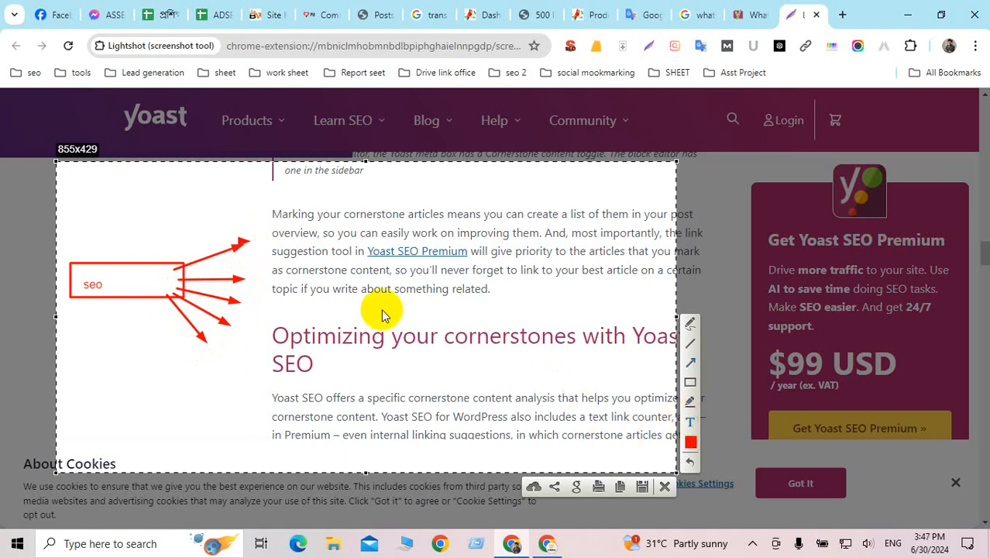
pyautogui.click(258, 242)
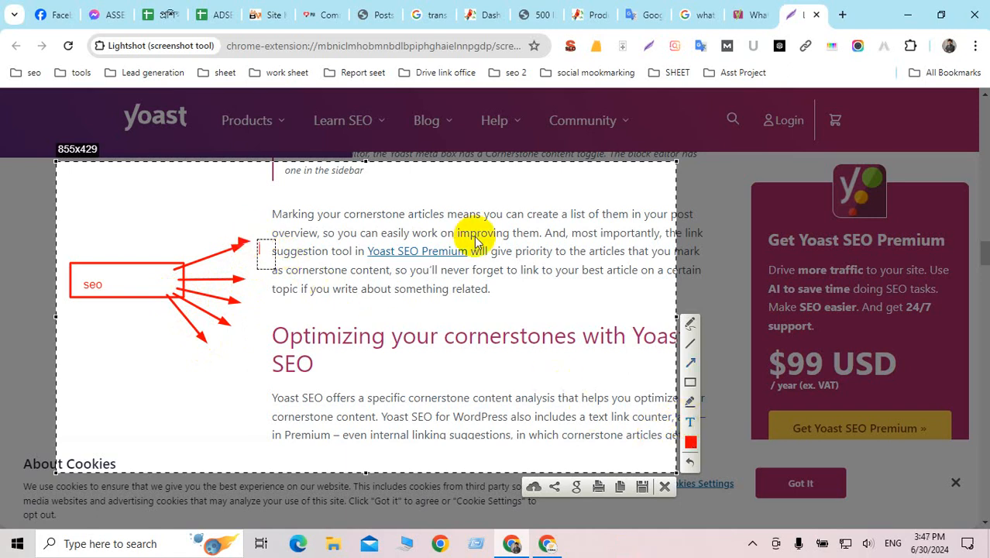
pyautogui.write('on')
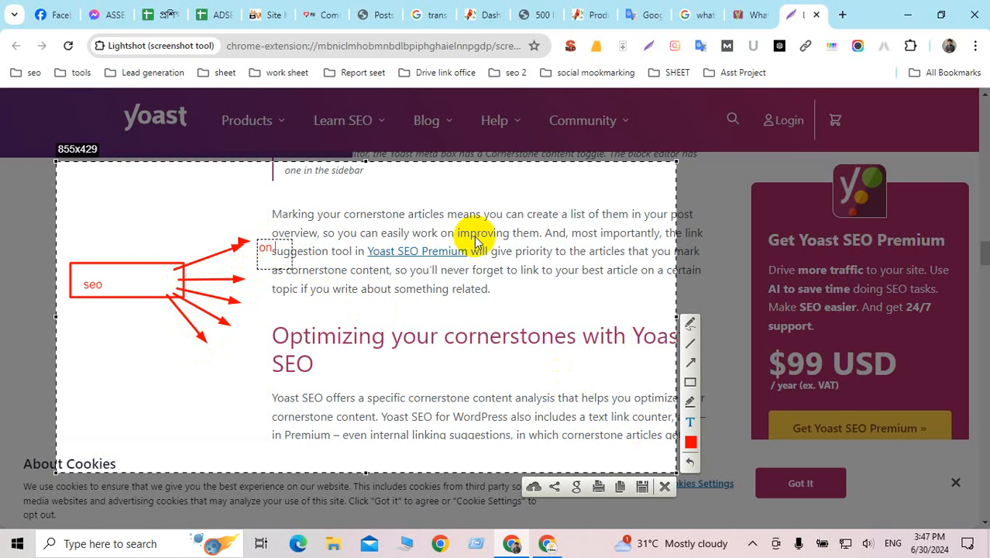
pyautogui.write(' page seo')
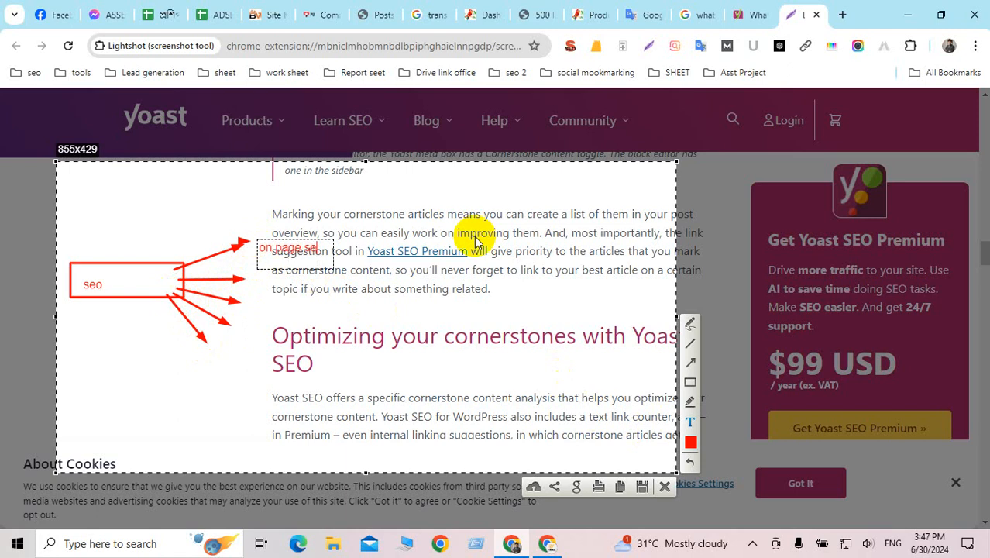
pyautogui.click(259, 276)
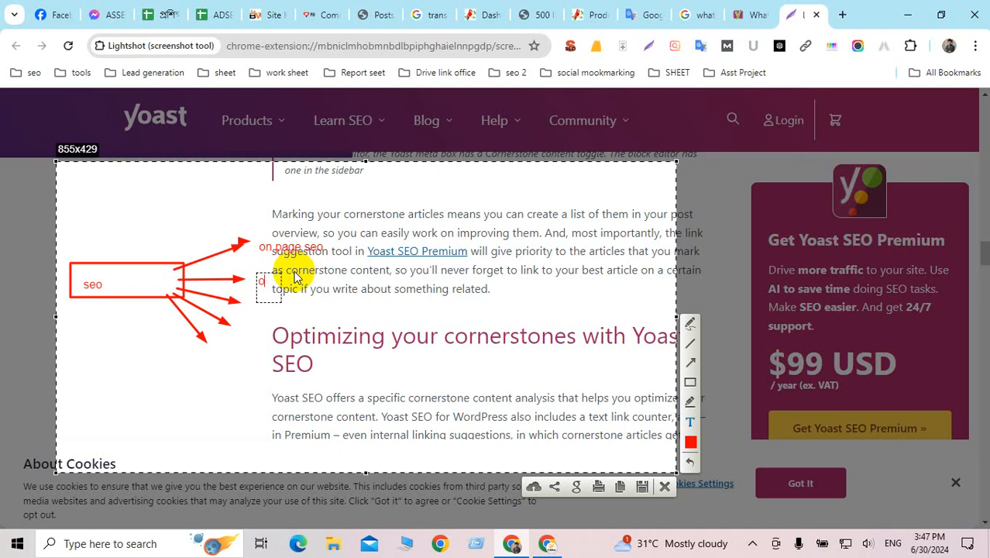
pyautogui.write('off pag')
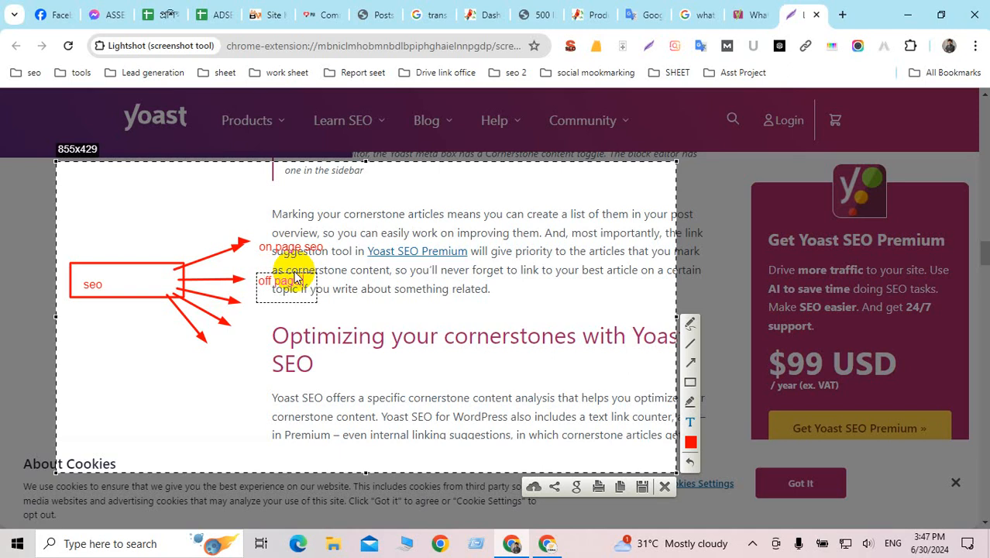
pyautogui.write('e seo')
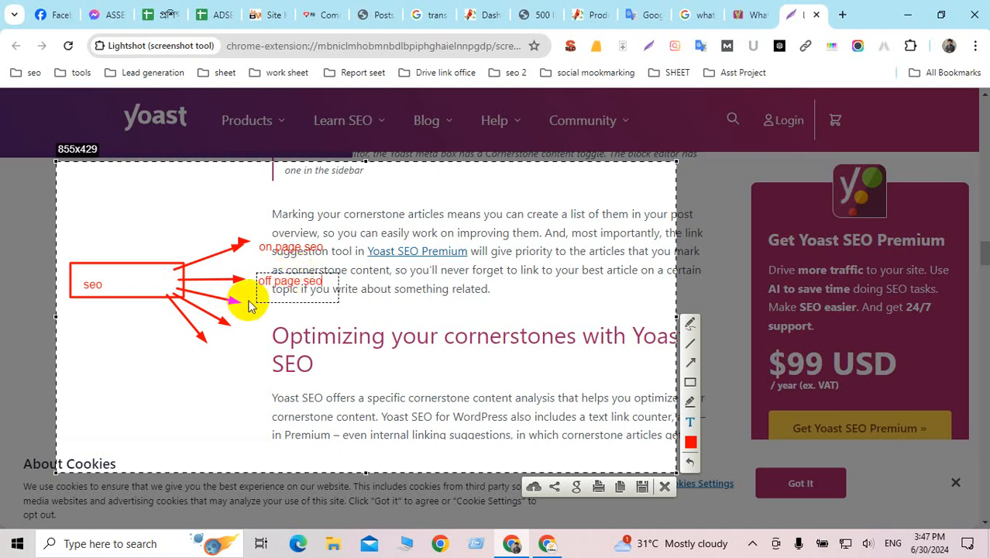
# Label the next two arrows "techcal seo" and "local seo" at their tips in the SEO diagram.
pyautogui.click(248, 297)
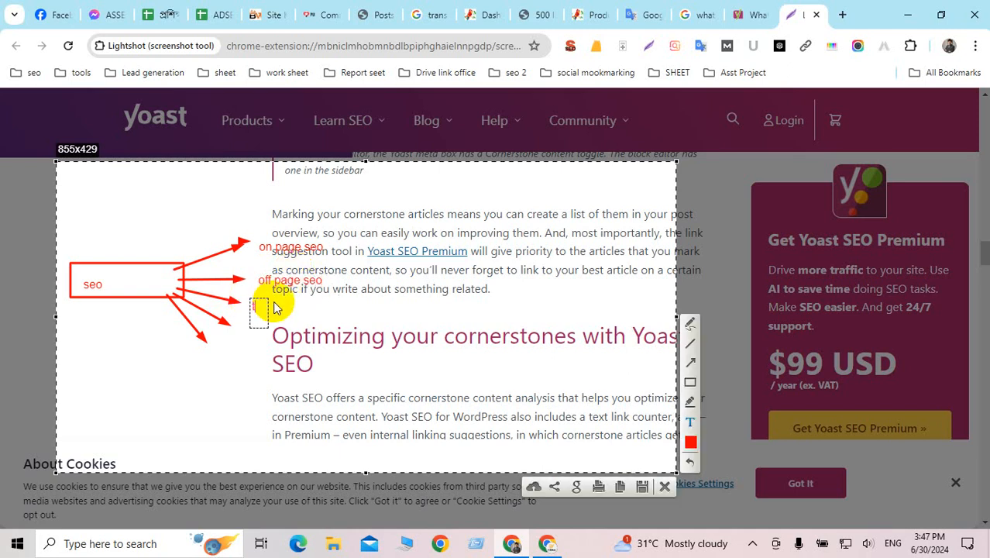
pyautogui.write('tech')
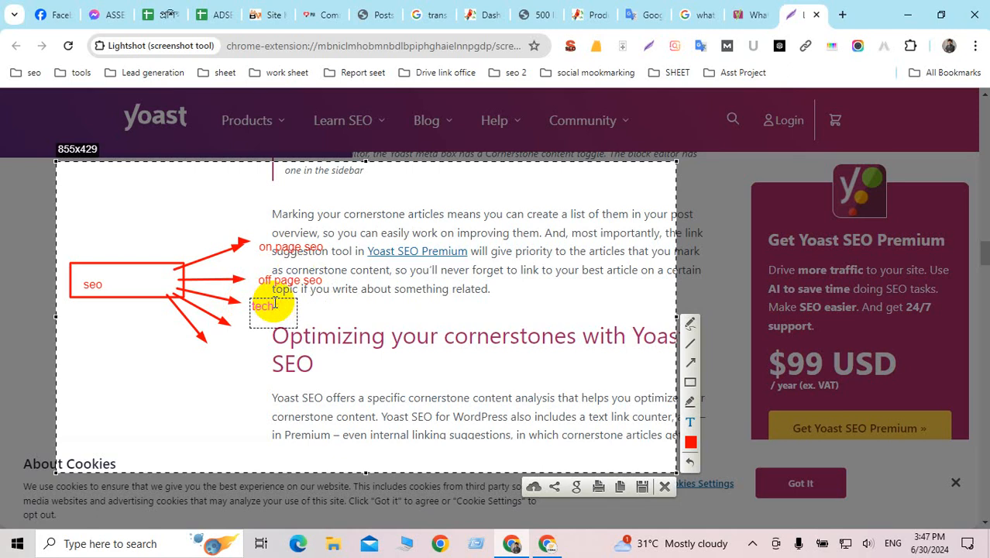
pyautogui.write('cal seo')
pyautogui.click(239, 325)
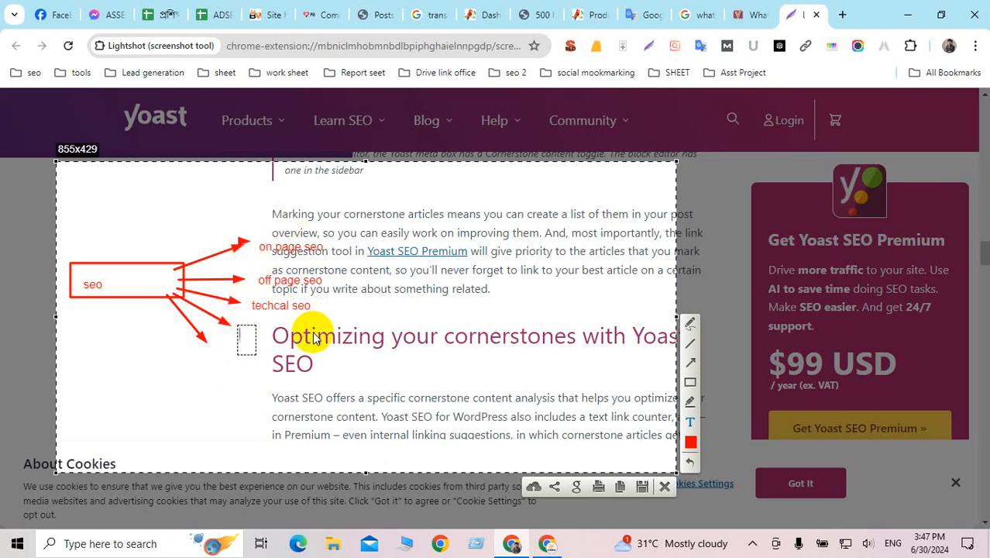
pyautogui.write('laoca')
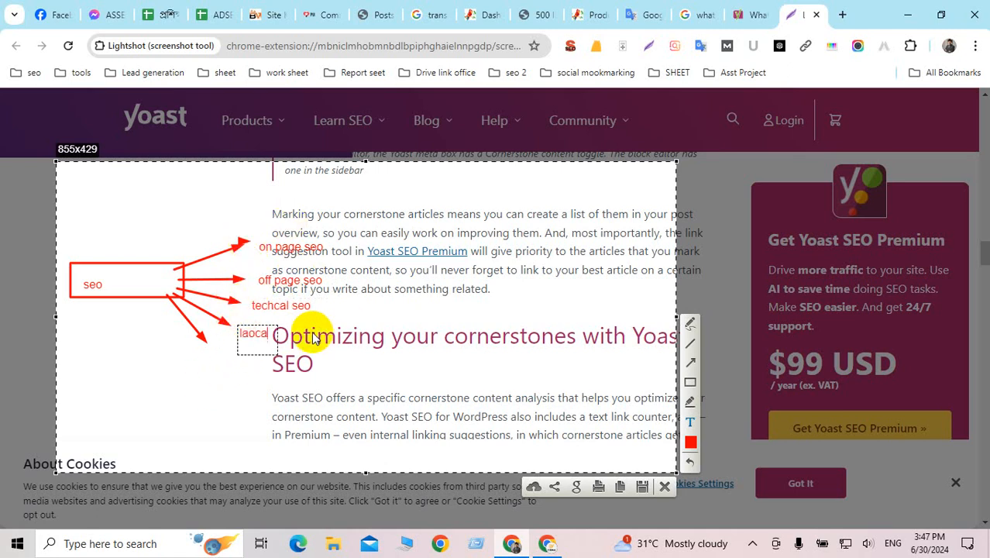
pyautogui.write('l seo')
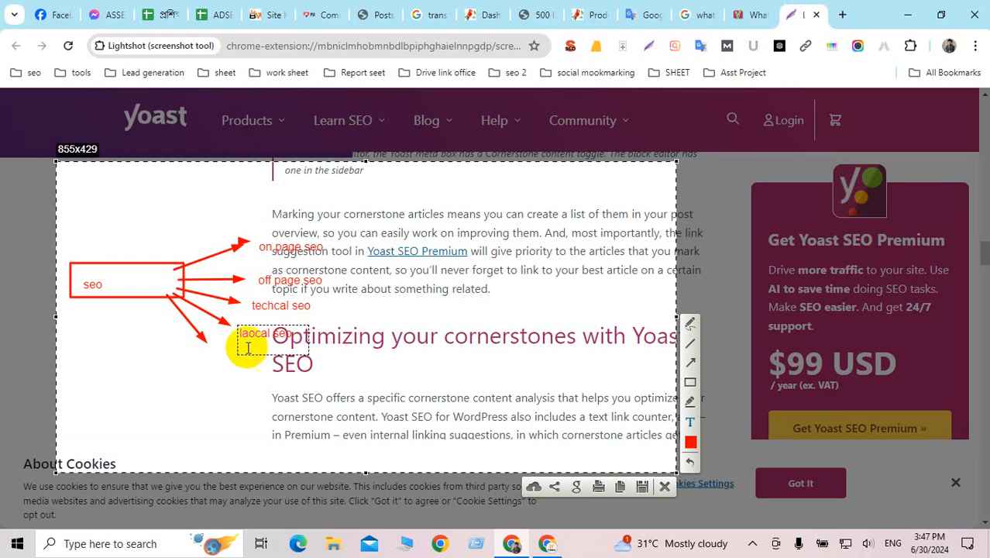
pyautogui.press('BackSpace')
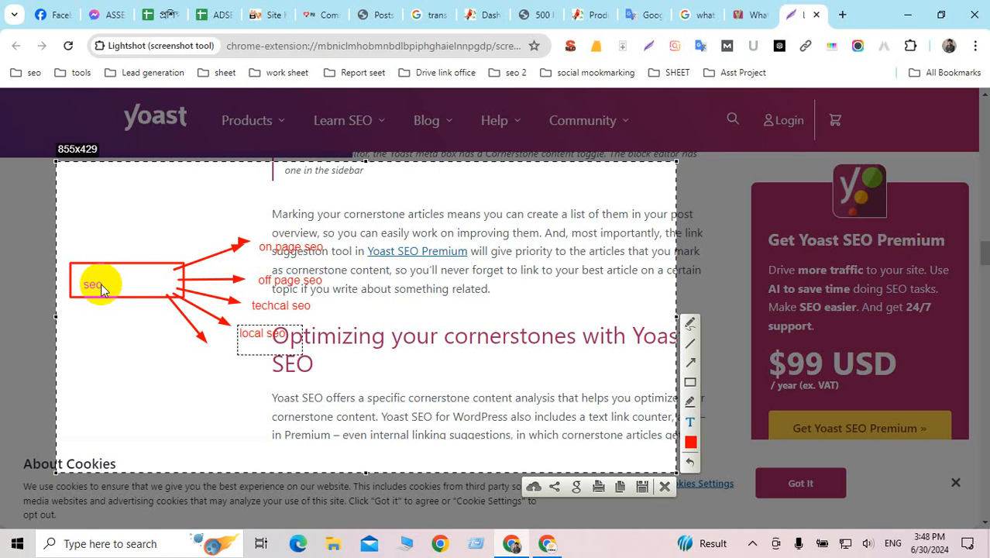
pyautogui.click(524, 16)
pyautogui.click(480, 15)
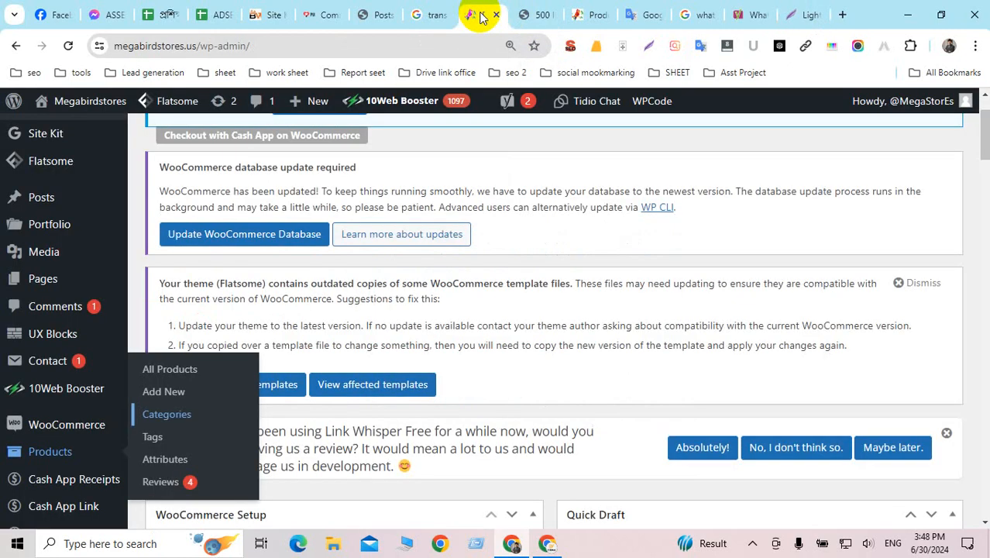
pyautogui.moveTo(402, 100)
pyautogui.scroll(-2, 686, 375)
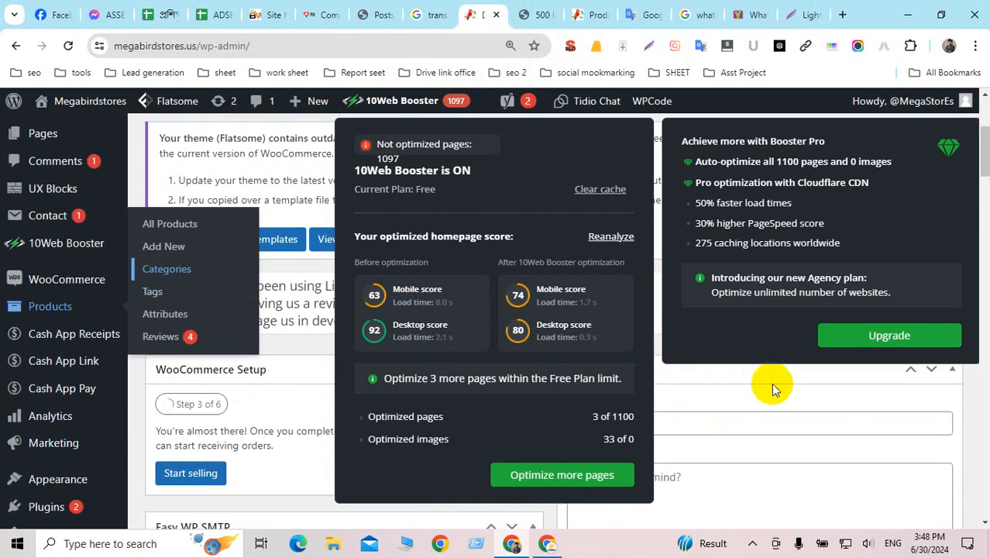
pyautogui.click(964, 402)
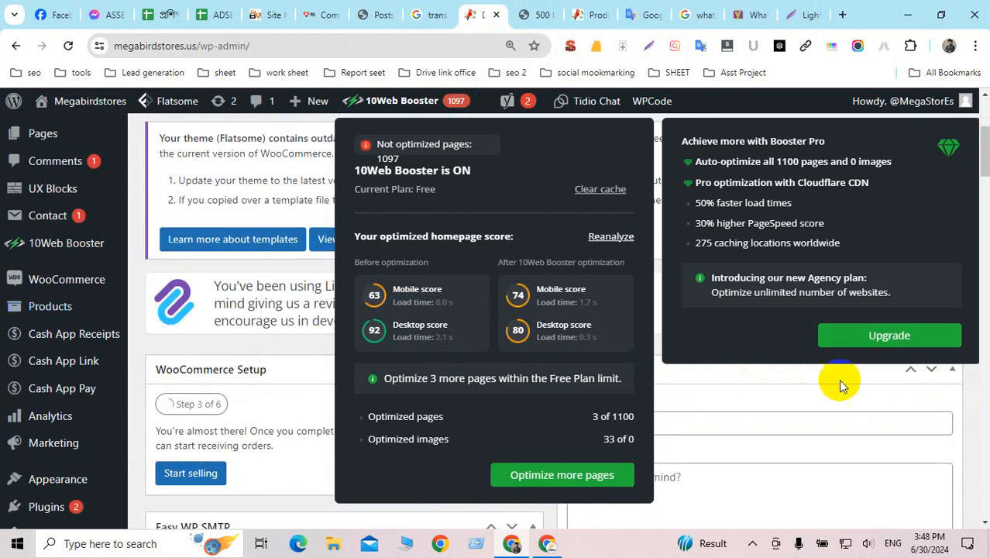
pyautogui.scroll(3, 514, 292)
pyautogui.scroll(-4, 514, 292)
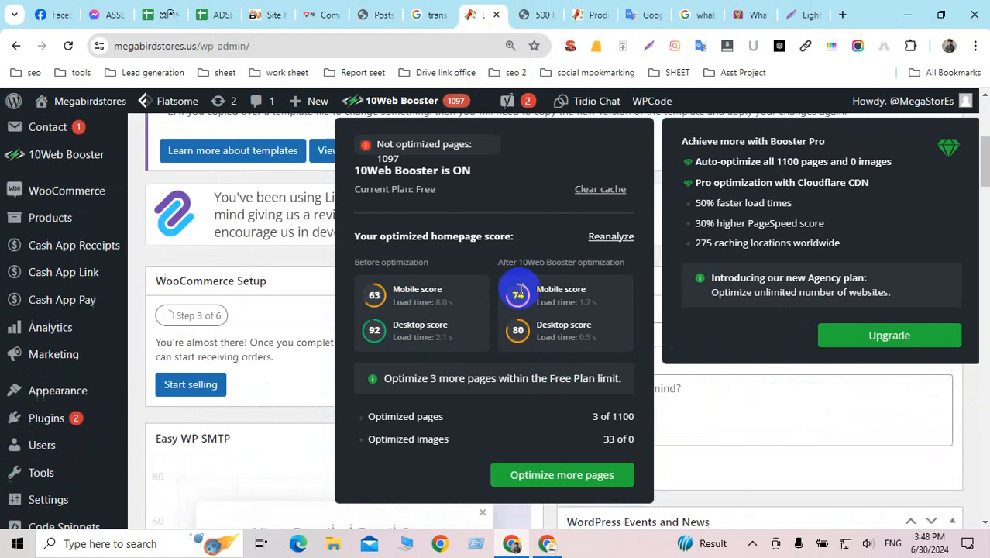
pyautogui.scroll(2, 514, 292)
# Reload the timed-out second page of the product list and skim its products and SEO columns.
pyautogui.click(533, 14)
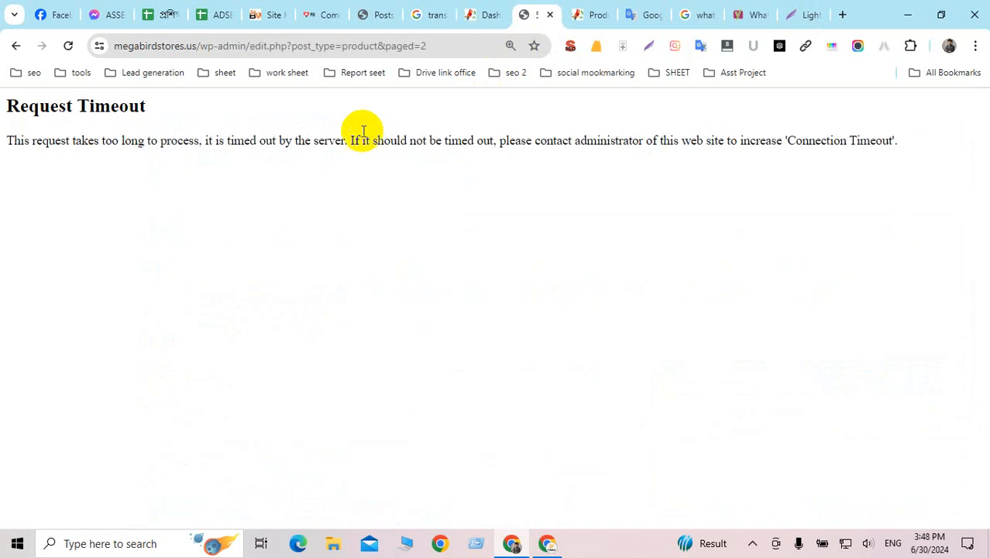
pyautogui.click(67, 47)
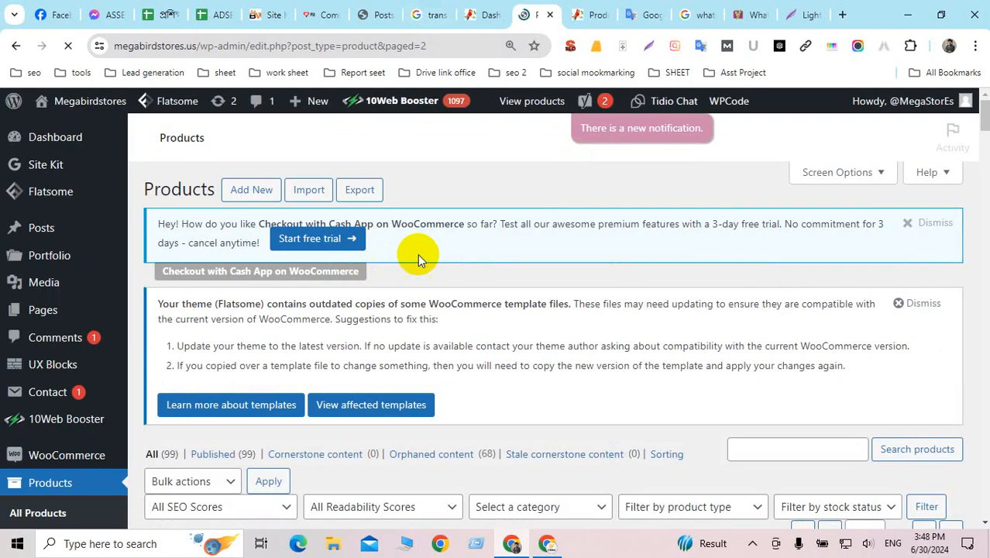
pyautogui.scroll(-4, 429, 334)
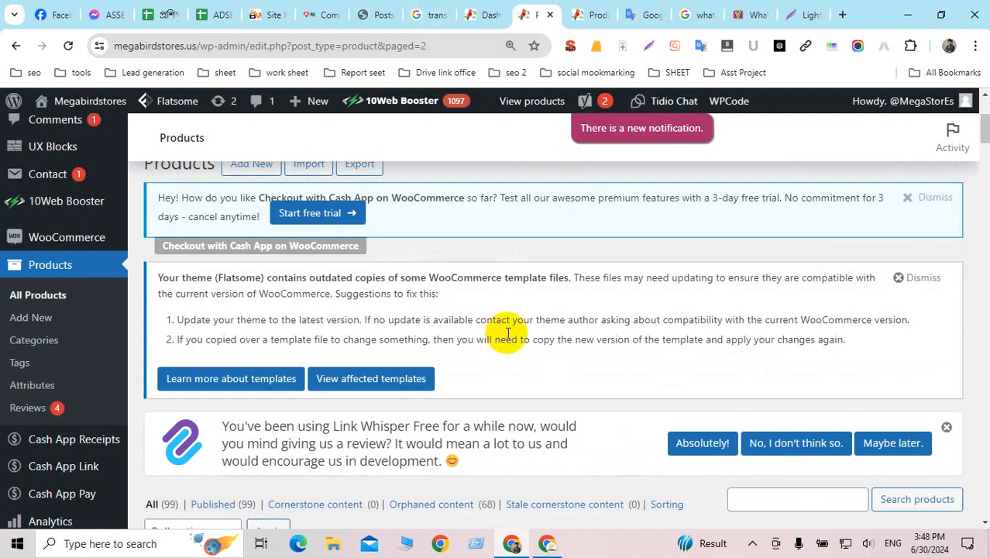
pyautogui.scroll(-2, 503, 324)
pyautogui.scroll(-2, 518, 338)
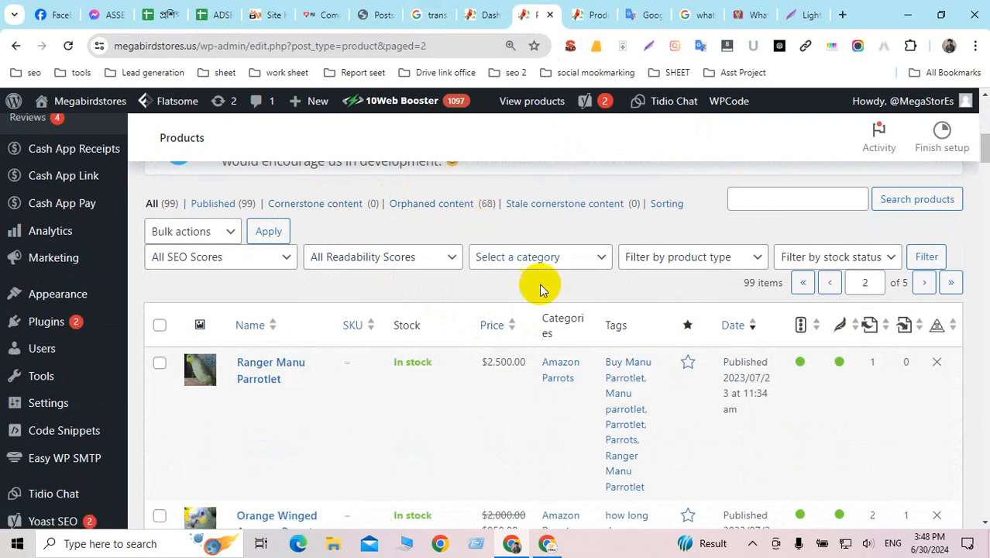
pyautogui.scroll(-3, 570, 354)
pyautogui.scroll(2, 823, 302)
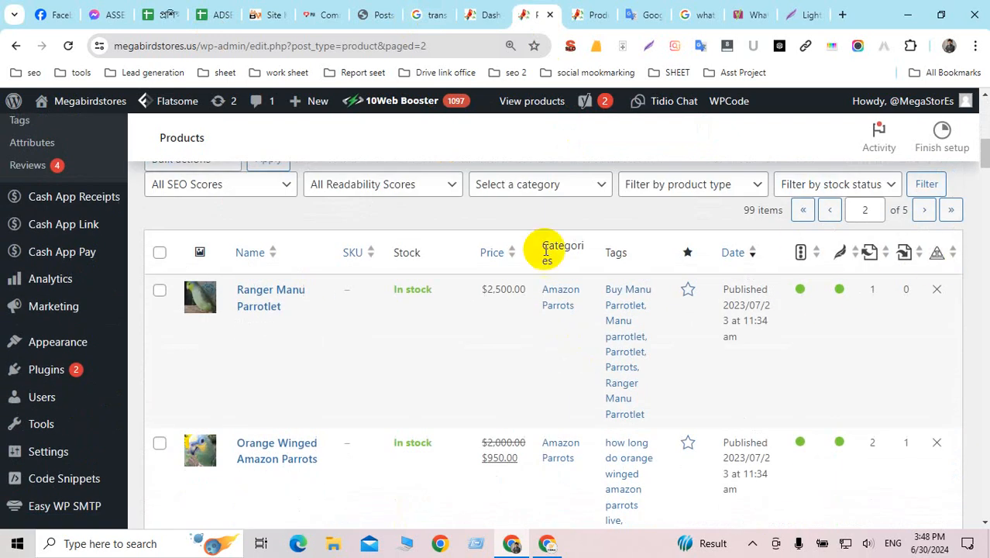
# Go to the last page of the product list and open the Buy Military Macaw Parrots product page in a new tab.
pyautogui.click(951, 211)
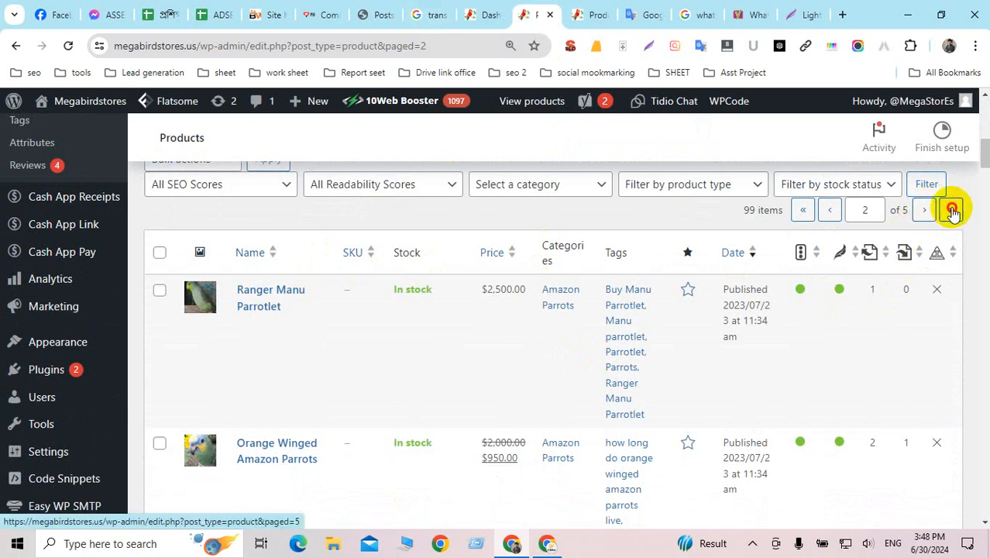
pyautogui.scroll(-5, 841, 352)
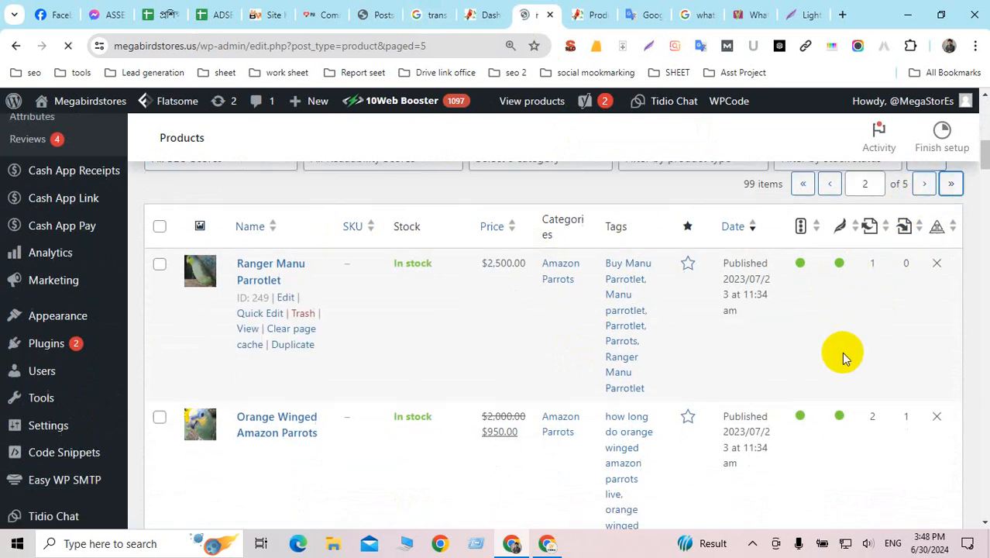
pyautogui.scroll(-10, 841, 352)
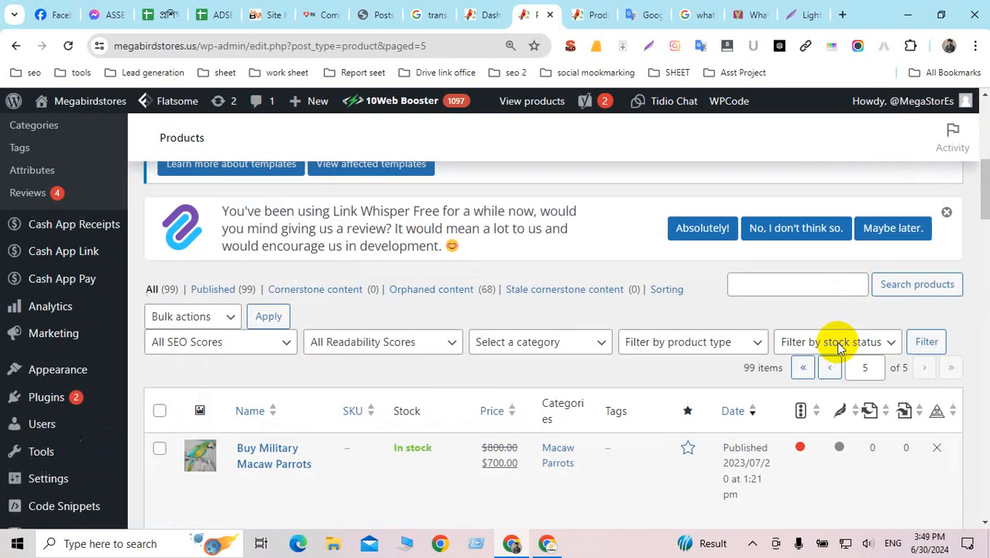
pyautogui.doubleClick(903, 365)
pyautogui.scroll(-3, 601, 409)
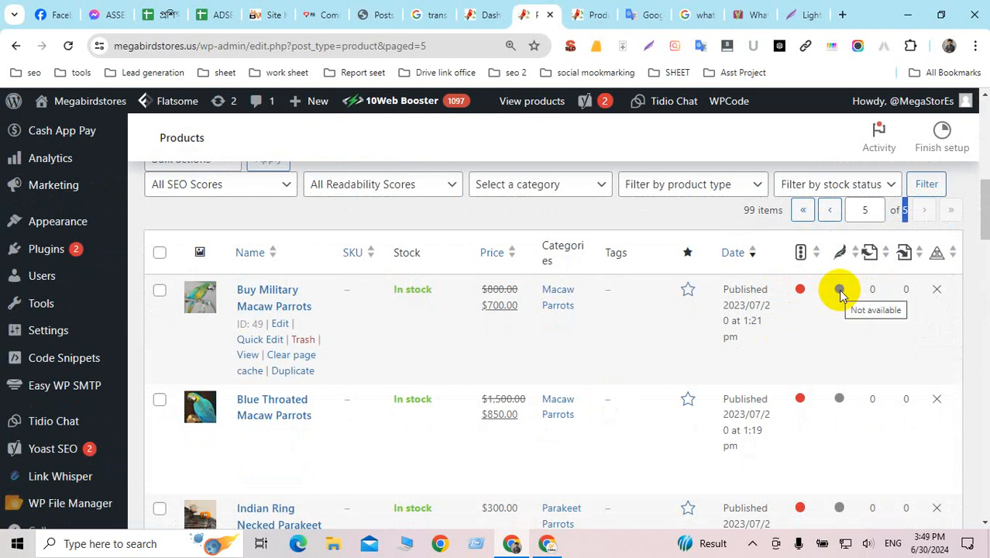
pyautogui.keyDown('ctrl'); pyautogui.click(248, 355); pyautogui.keyUp('ctrl')
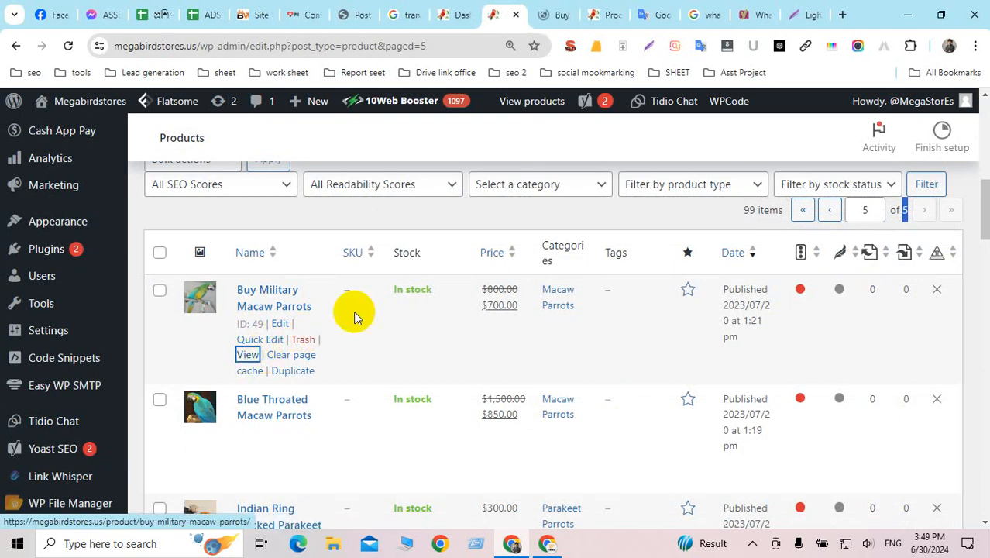
pyautogui.click(565, 14)
# Close the product categories, cornerstone search, Yoast article and Lightshot tabs, and move the Buy Military Macaw Parrots tab to the end.
pyautogui.click(611, 15)
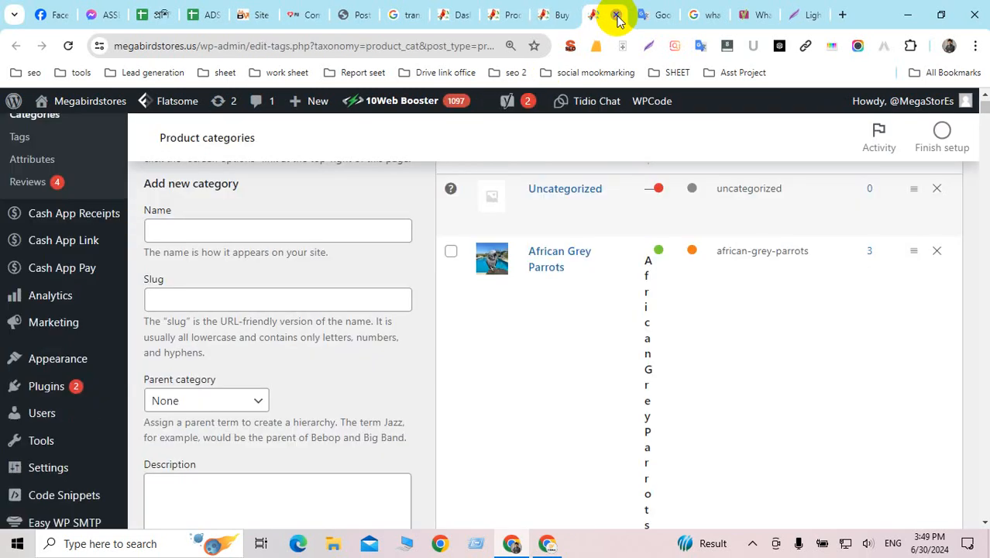
pyautogui.click(618, 15)
pyautogui.click(664, 16)
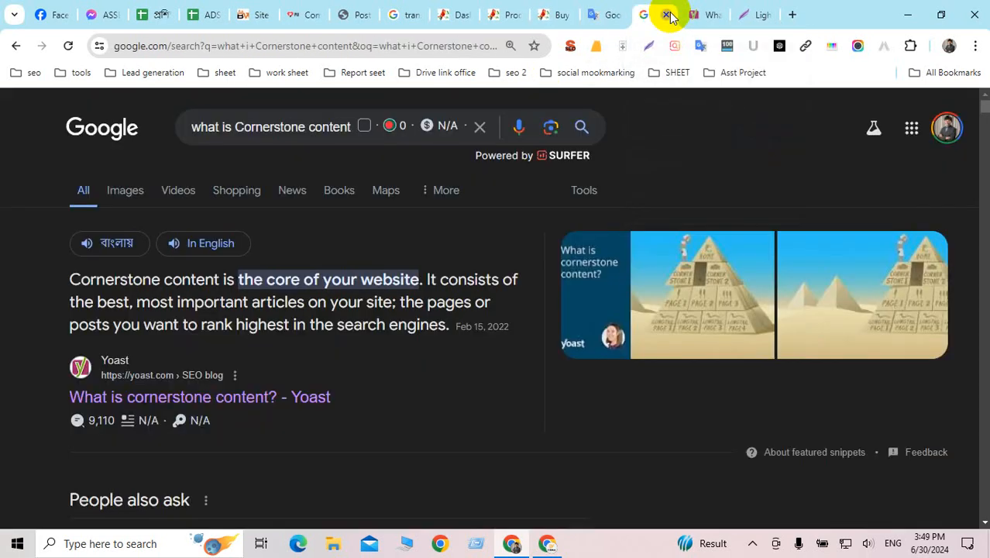
pyautogui.click(667, 14)
pyautogui.click(667, 15)
pyautogui.click(668, 14)
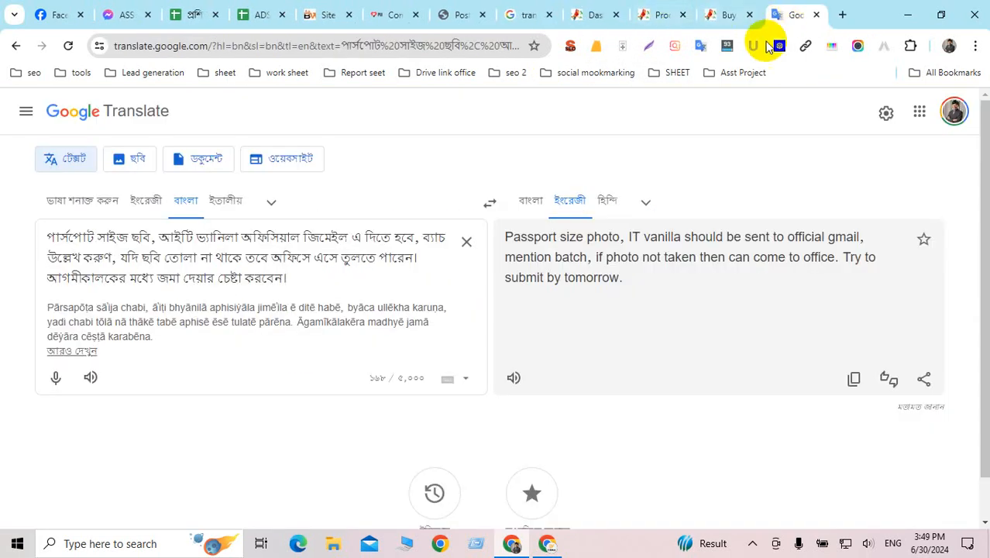
pyautogui.moveTo(720, 15); pyautogui.dragTo(771, 16)
# Skim the Buy Military Macaw Parrots product page from its title through the description to the related products.
pyautogui.scroll(-15, 549, 345)
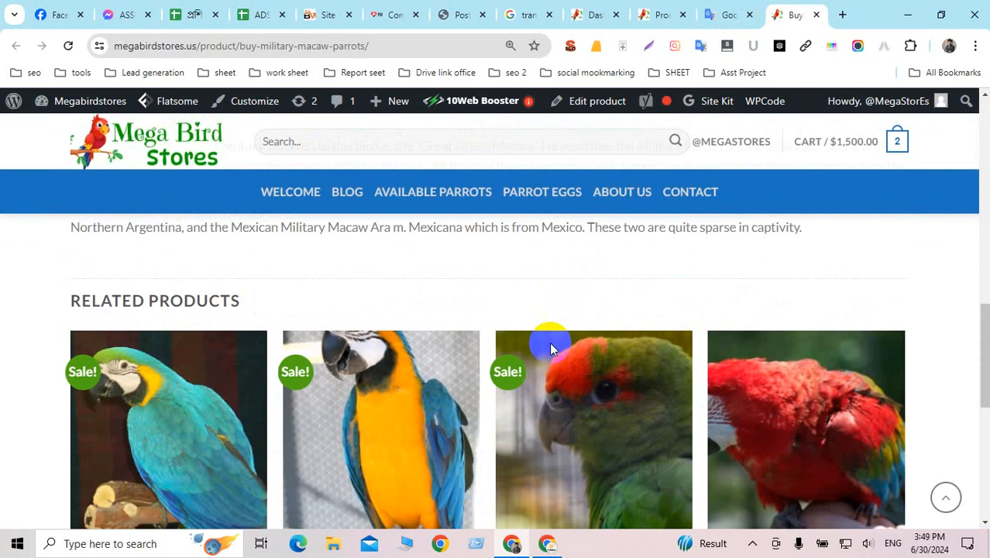
pyautogui.scroll(-5, 549, 345)
pyautogui.scroll(20, 549, 345)
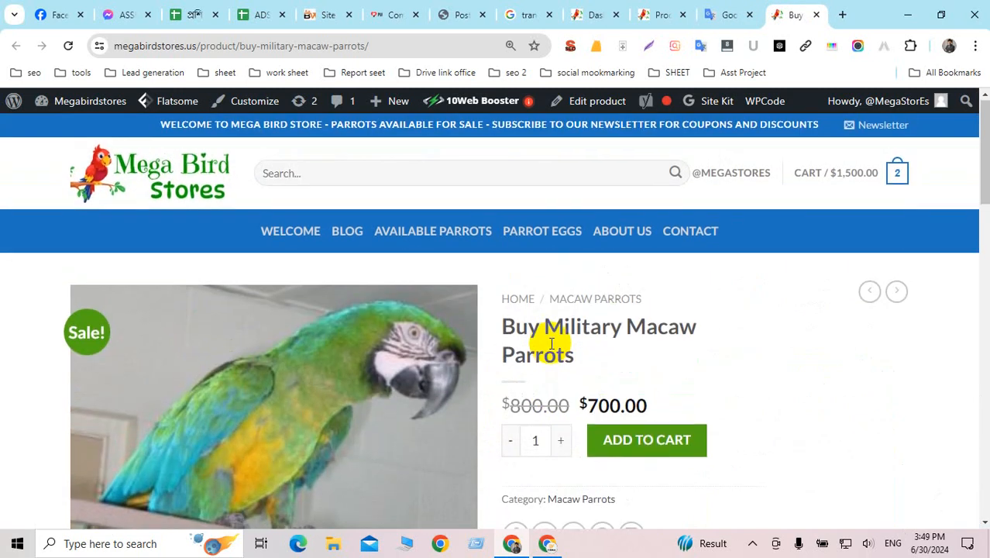
pyautogui.scroll(-4, 550, 343)
pyautogui.scroll(4, 550, 343)
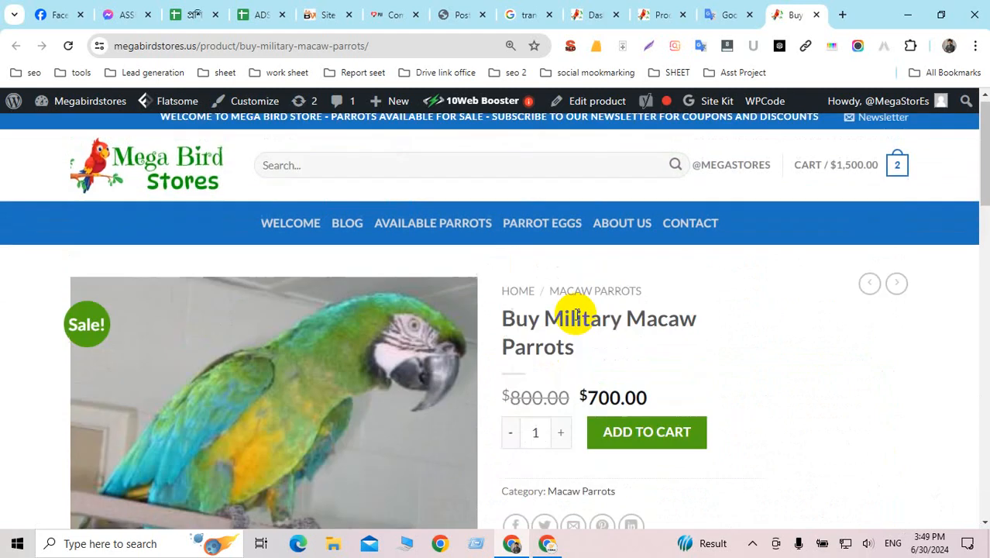
# Examine the product page's title, meta description and H1 count in the SEO extension's summary, and close it.
pyautogui.click(570, 47)
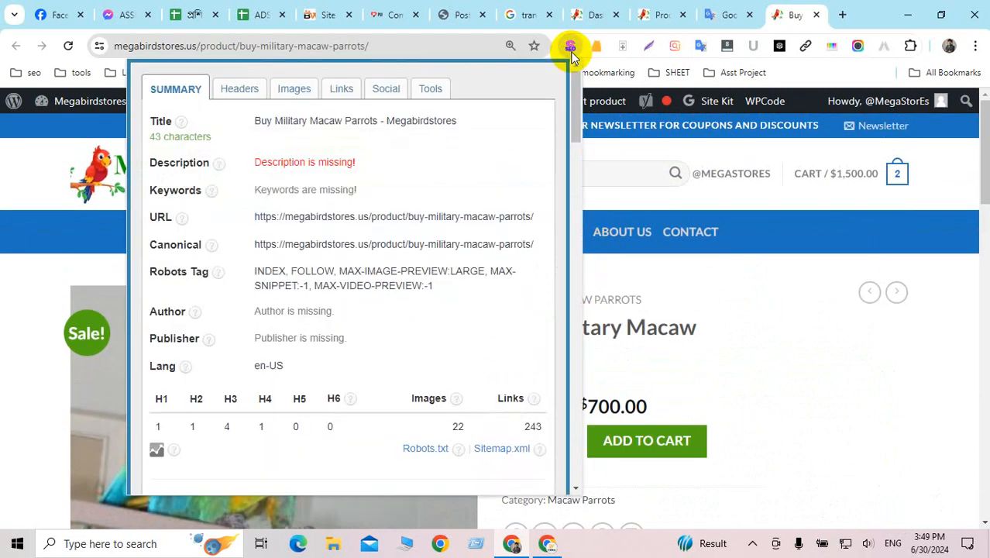
pyautogui.moveTo(256, 121); pyautogui.dragTo(495, 124)
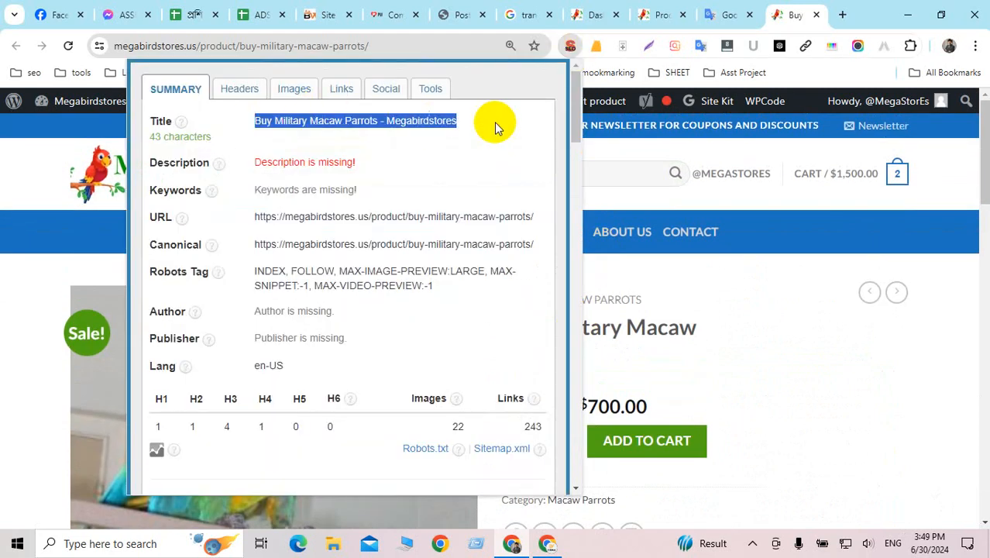
pyautogui.moveTo(258, 163); pyautogui.dragTo(370, 169)
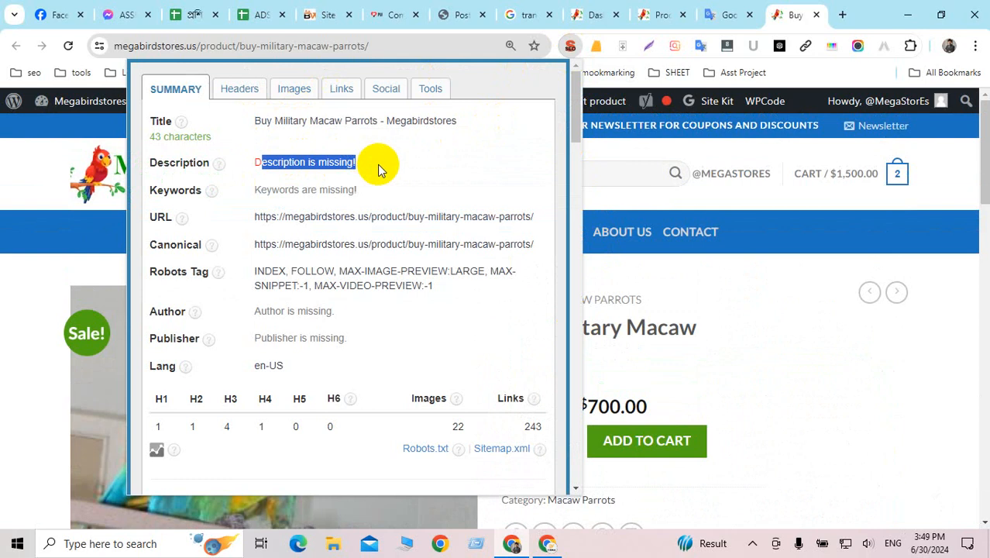
pyautogui.click(157, 426)
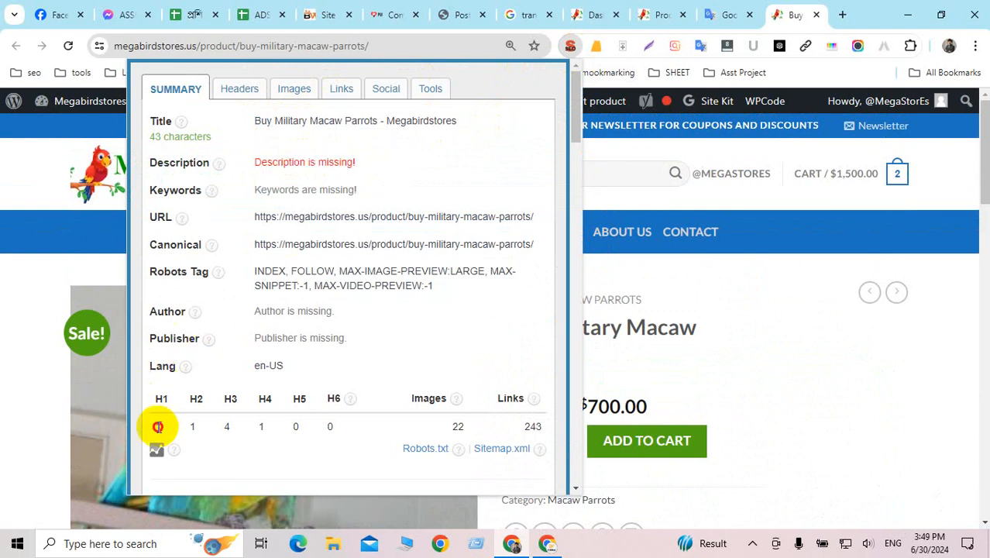
pyautogui.click(45, 404)
# Open the Buy Military Macaw Parrots product for editing in a new tab and switch to that tab.
pyautogui.scroll(-1, 403, 332)
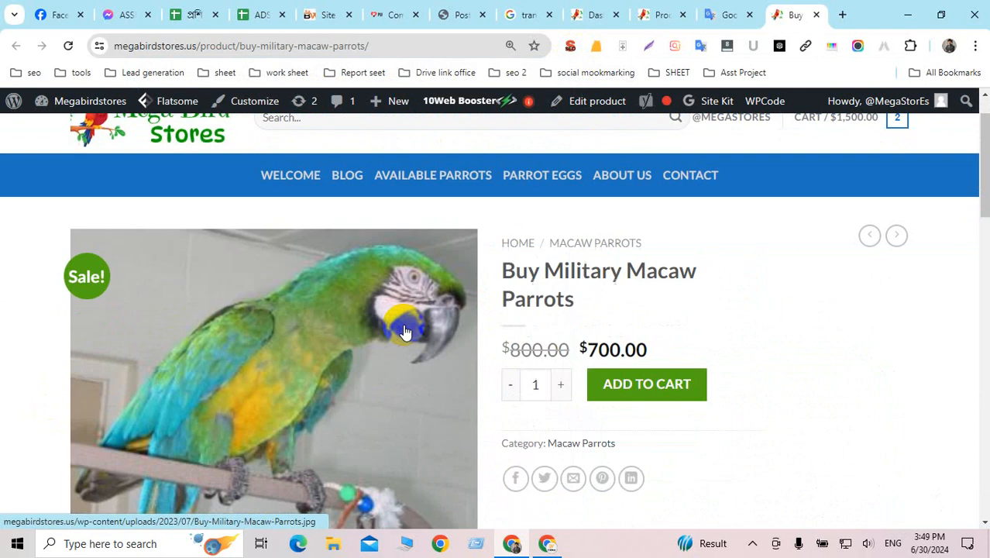
pyautogui.scroll(-1, 404, 331)
pyautogui.scroll(2, 402, 327)
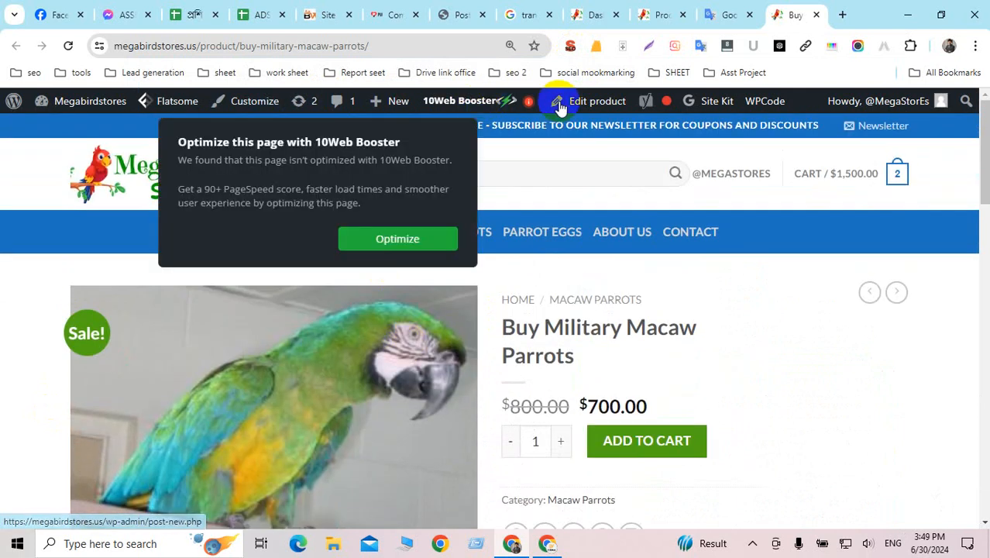
pyautogui.moveTo(596, 103)
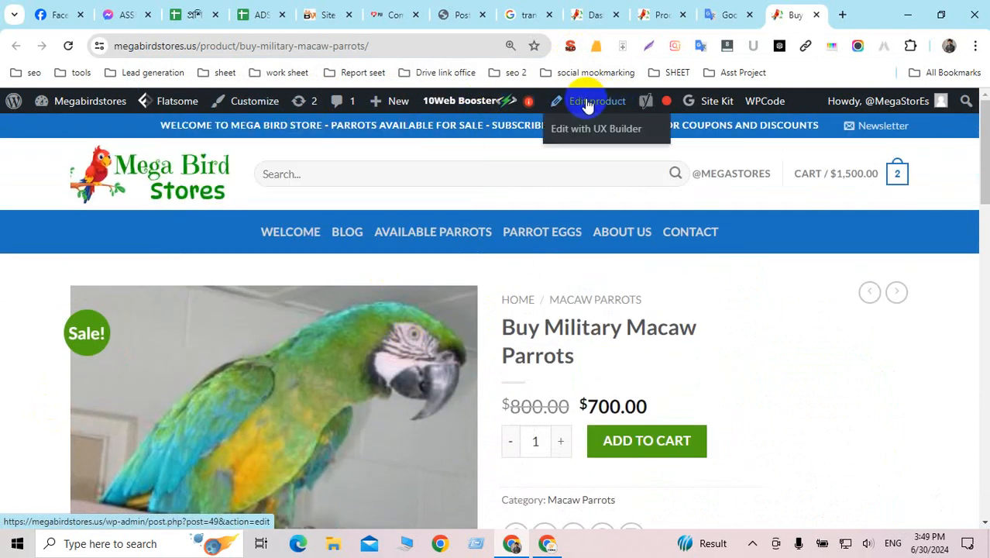
pyautogui.middleClick(595, 106)
pyautogui.click(803, 13)
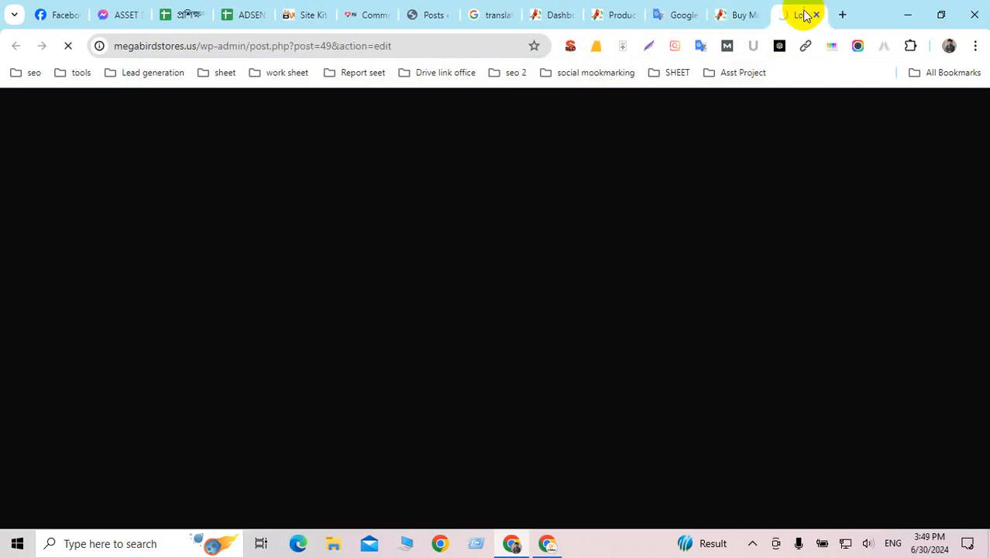
pyautogui.moveTo(738, 23)
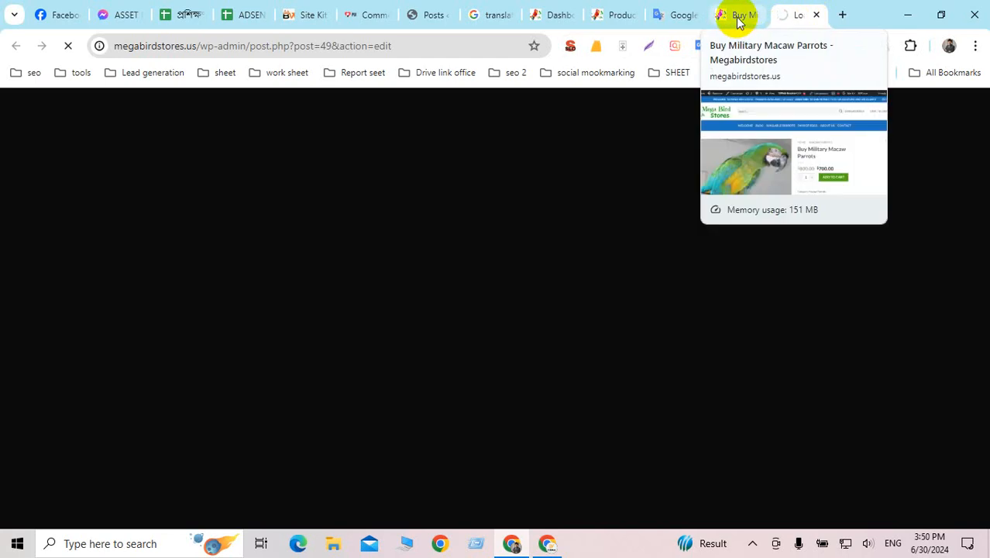
pyautogui.click(736, 18)
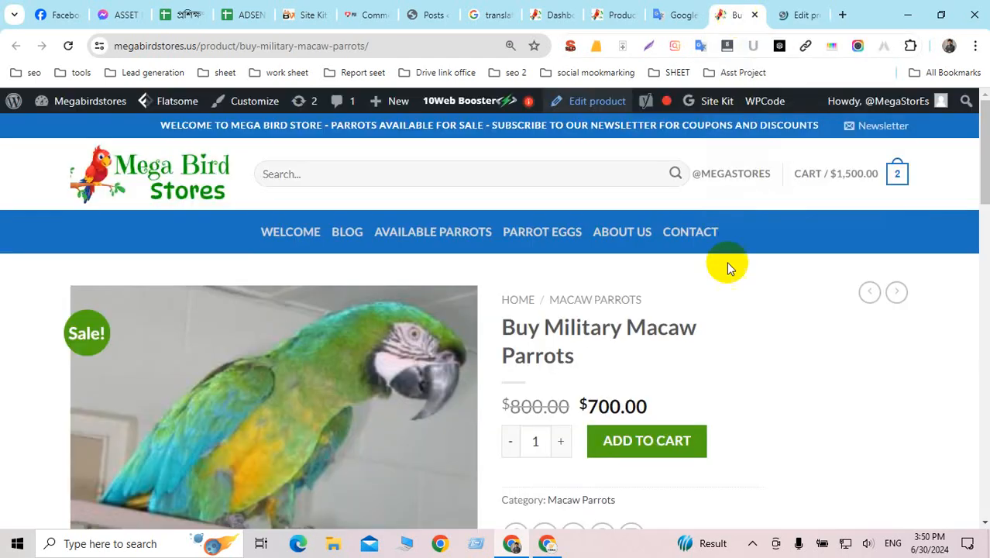
pyautogui.scroll(-2, 406, 313)
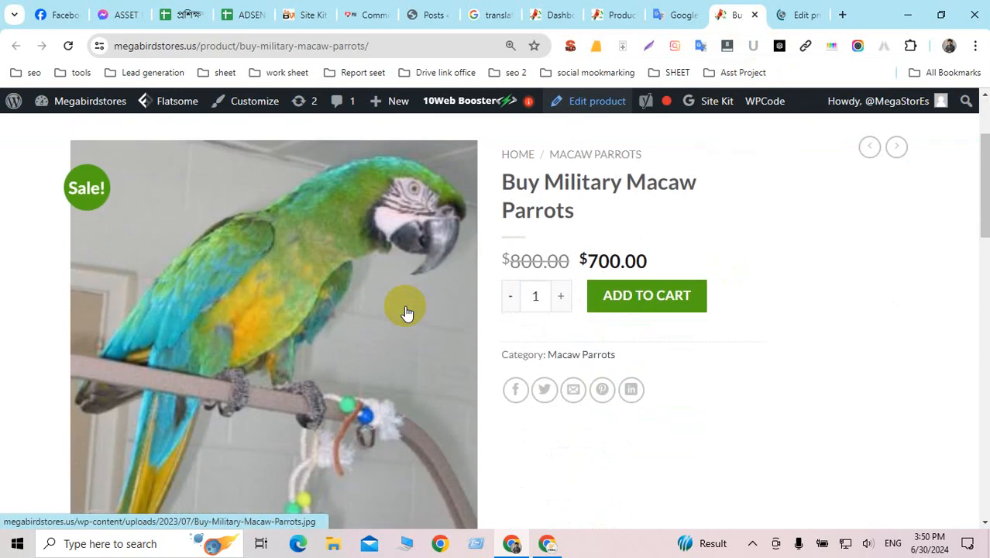
pyautogui.scroll(2, 406, 313)
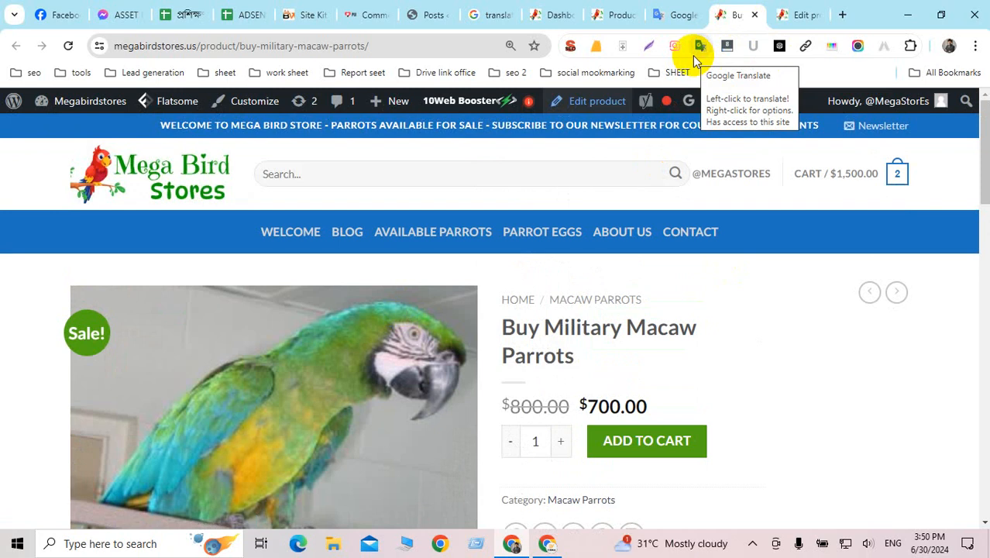
# Switch to the ADSENSE ACCOUNT DETAILS spreadsheet and open its moneyteg sheet.
pyautogui.click(254, 19)
pyautogui.scroll(-5, 316, 271)
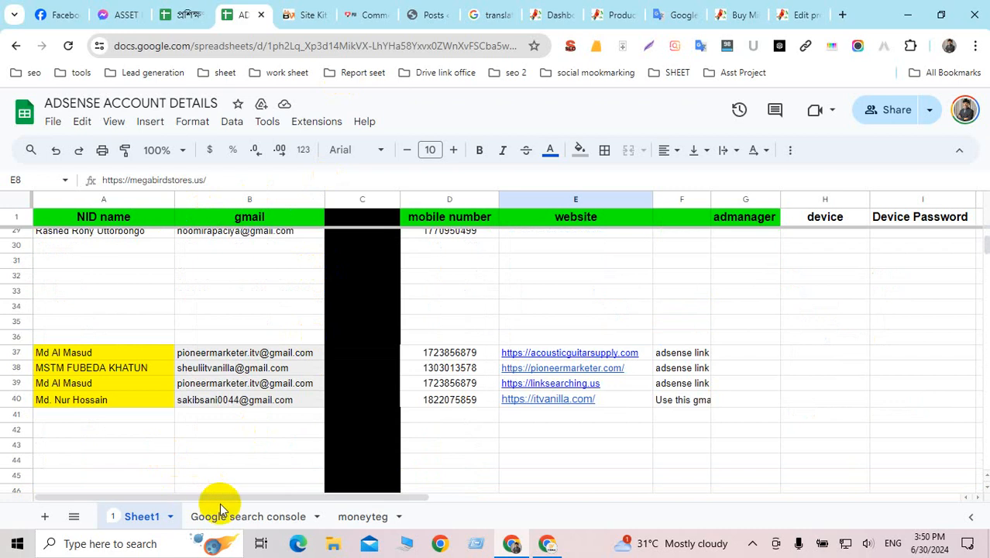
pyautogui.click(256, 516)
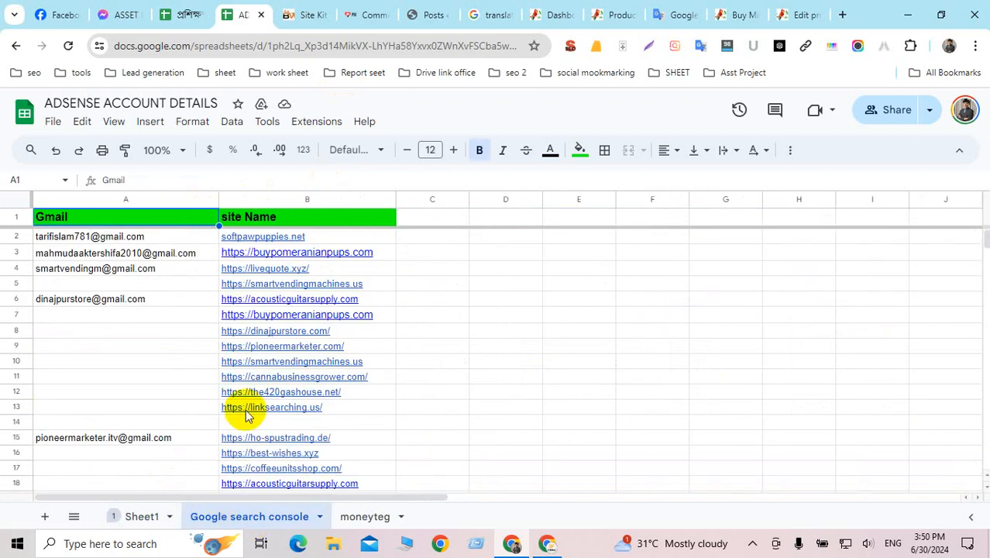
pyautogui.click(367, 515)
pyautogui.click(62, 261)
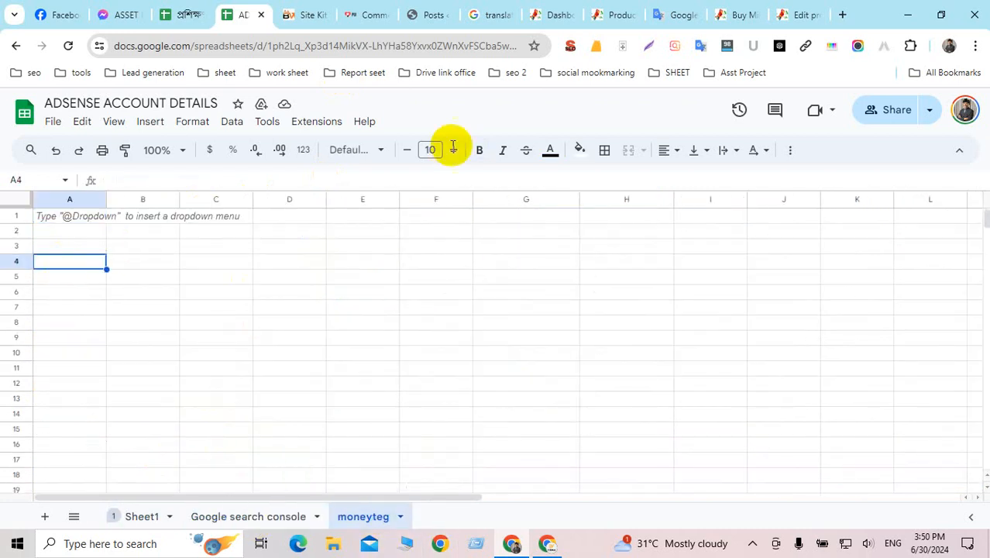
# Copy the web address of the Buy Military Macaw Parrots product page.
pyautogui.click(745, 14)
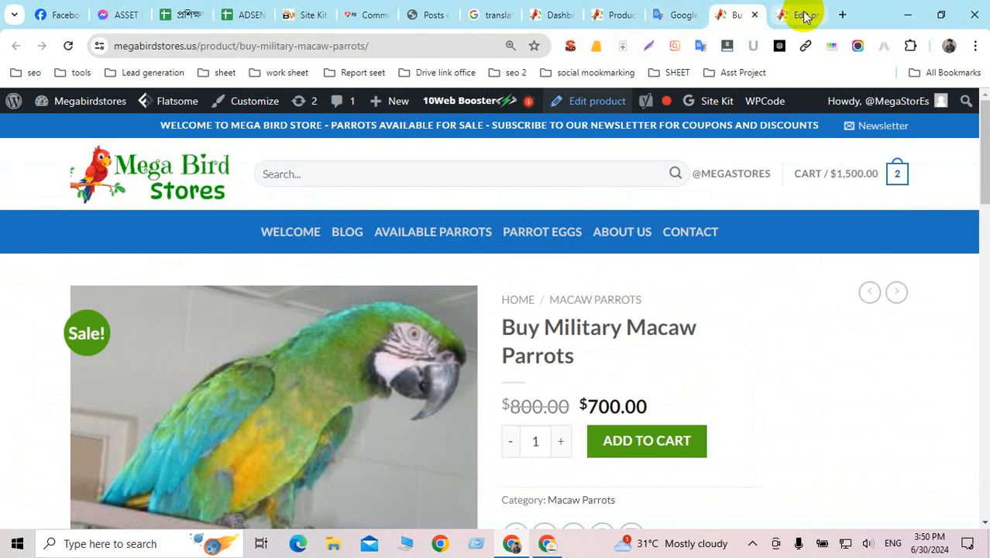
pyautogui.click(422, 46)
pyautogui.hotkey('ctrl', 'c')
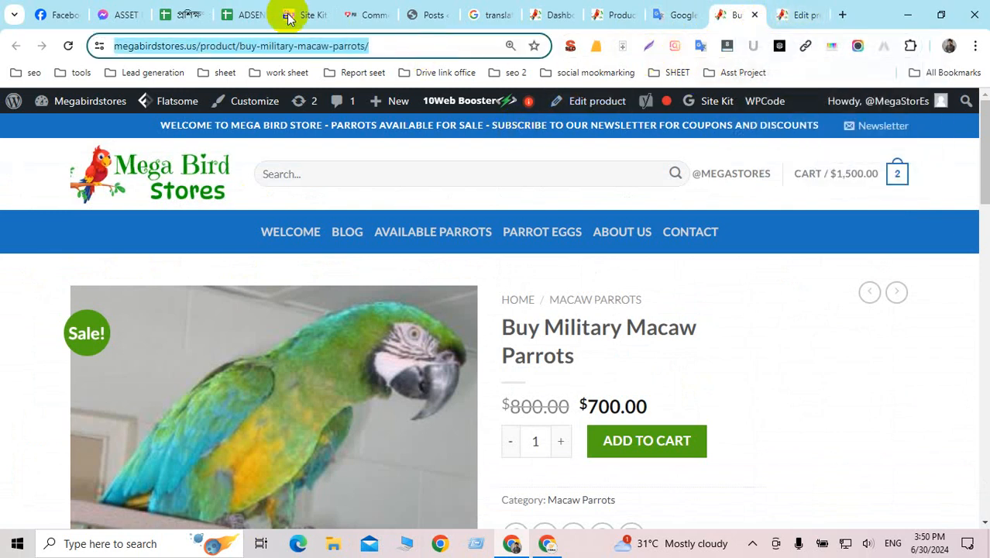
# On the moneyteg sheet, enter the copied address in A2 under a Product URL header in A1, and widen column A to fit it.
pyautogui.click(249, 15)
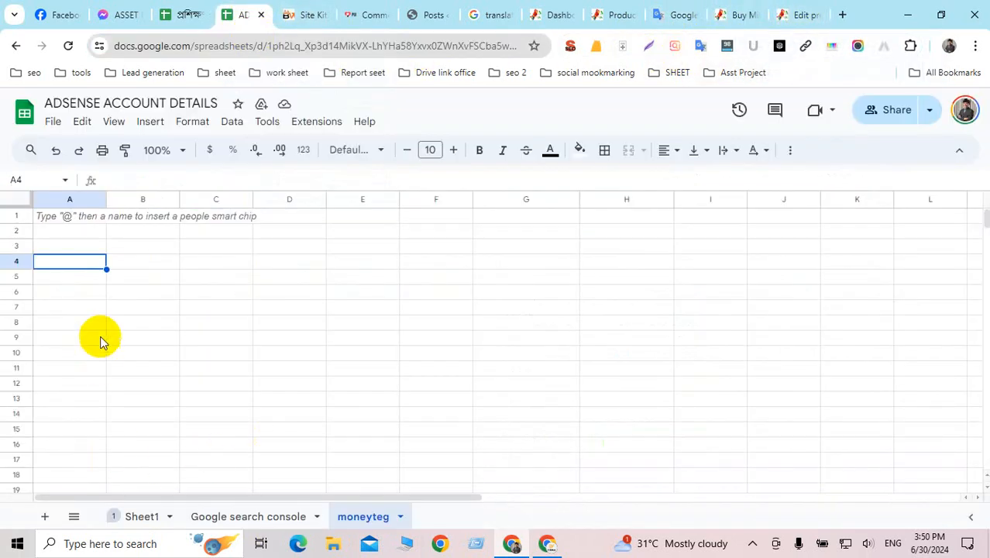
pyautogui.click(66, 293)
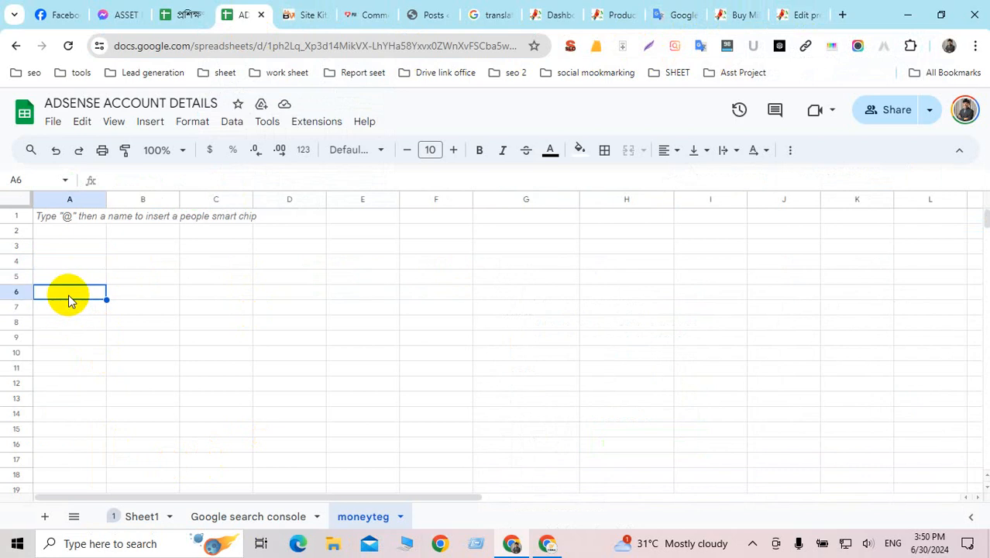
pyautogui.click(69, 221)
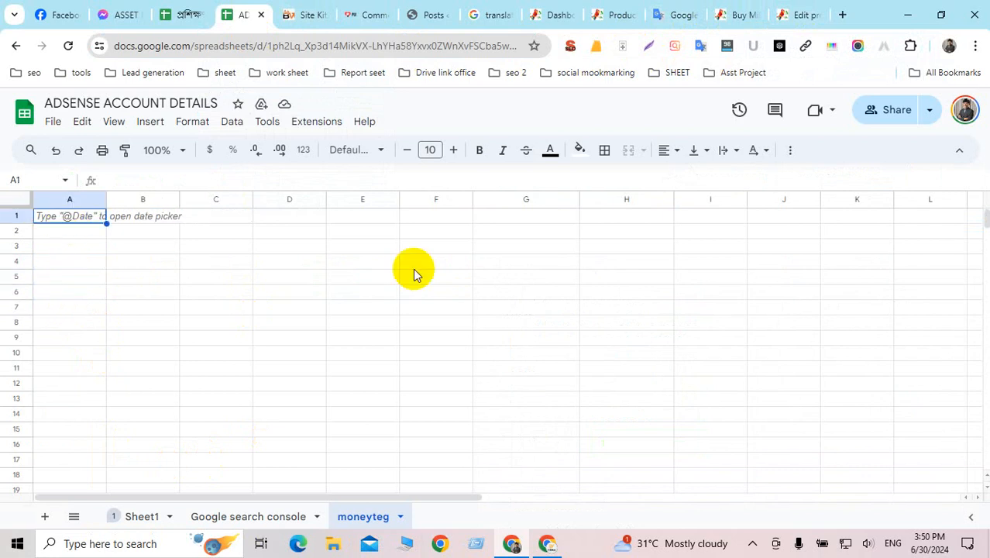
pyautogui.write('Product URL')
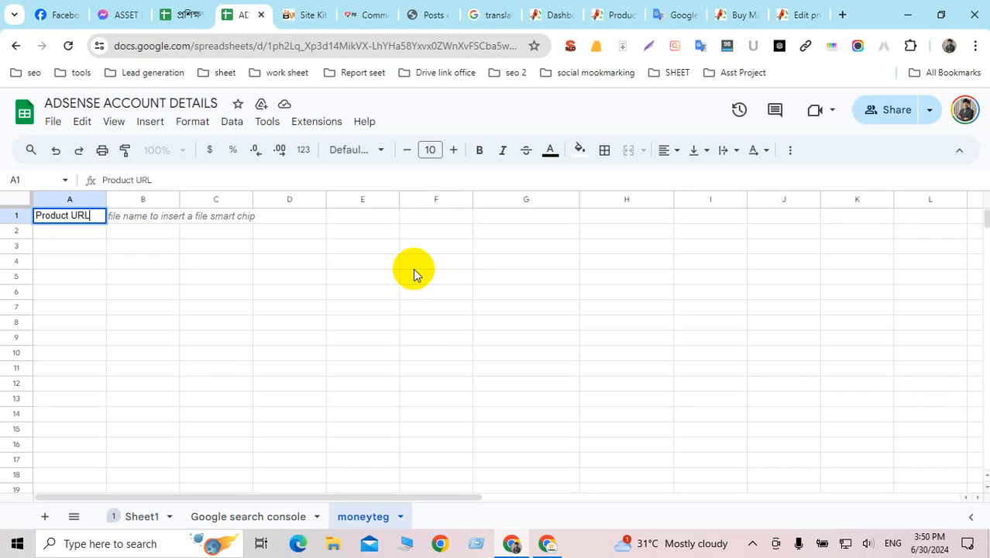
pyautogui.click(67, 231)
pyautogui.hotkey('ctrl', 'v')
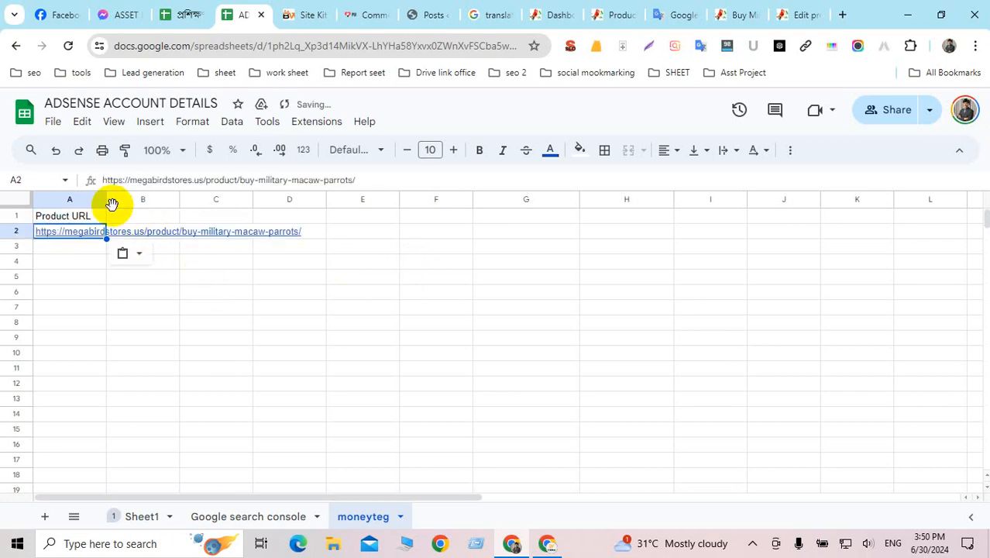
pyautogui.moveTo(106, 199); pyautogui.dragTo(303, 211)
# Add the column headers Keyword, SV and title in cells B1 to D1.
pyautogui.click(342, 221)
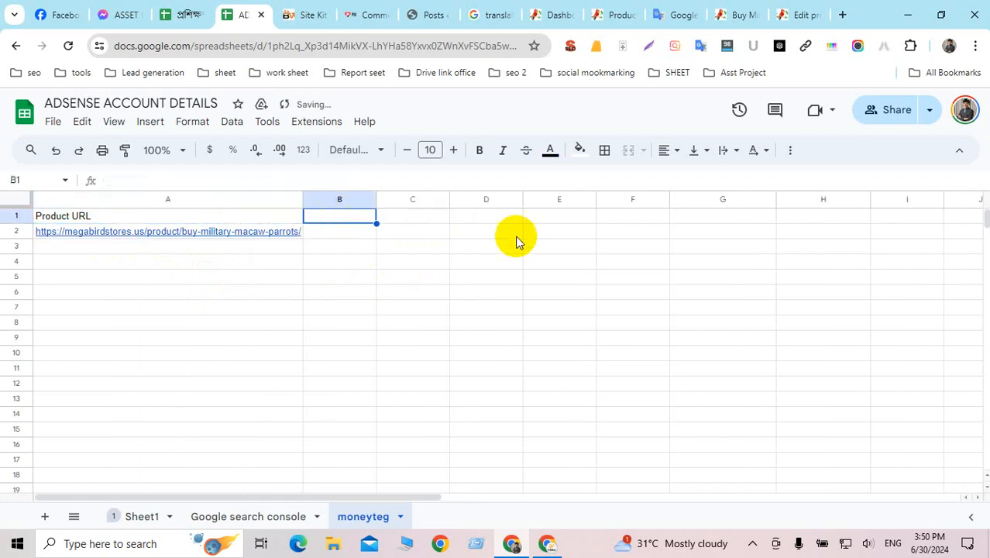
pyautogui.write('Ke')
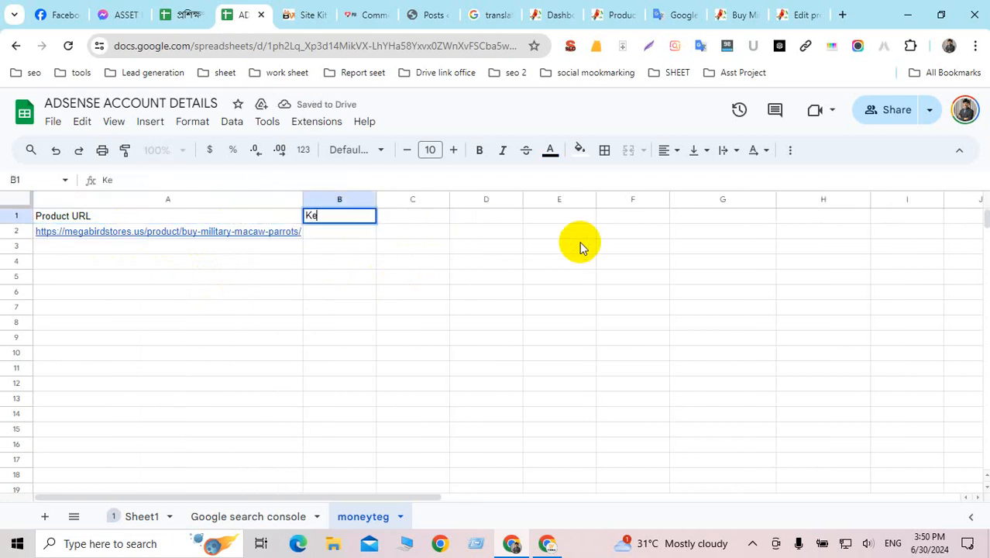
pyautogui.write('yword')
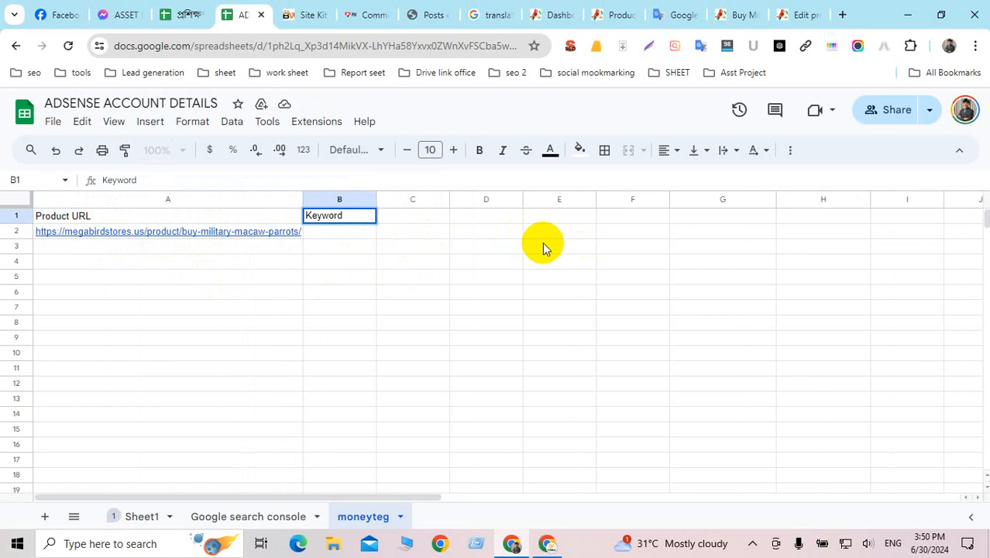
pyautogui.click(429, 217)
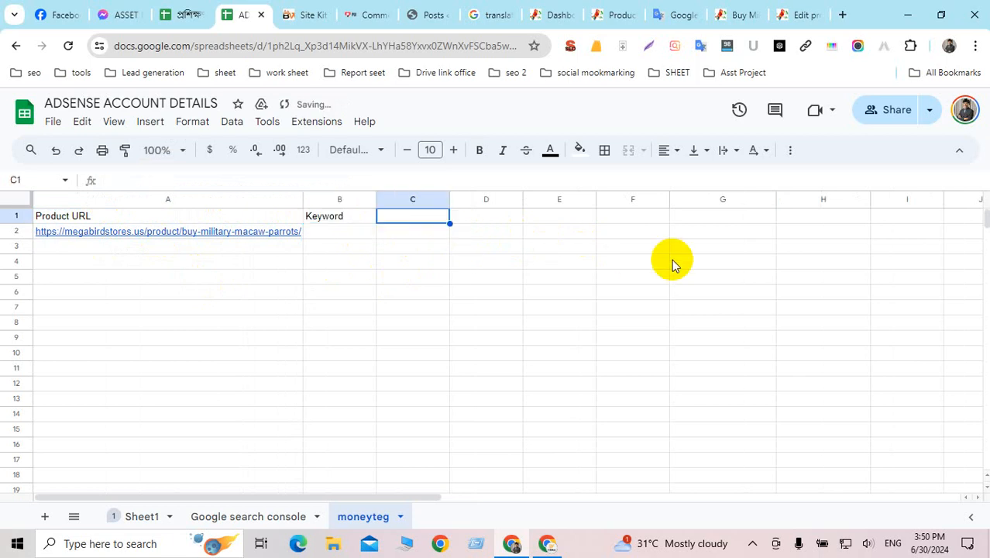
pyautogui.write('SV')
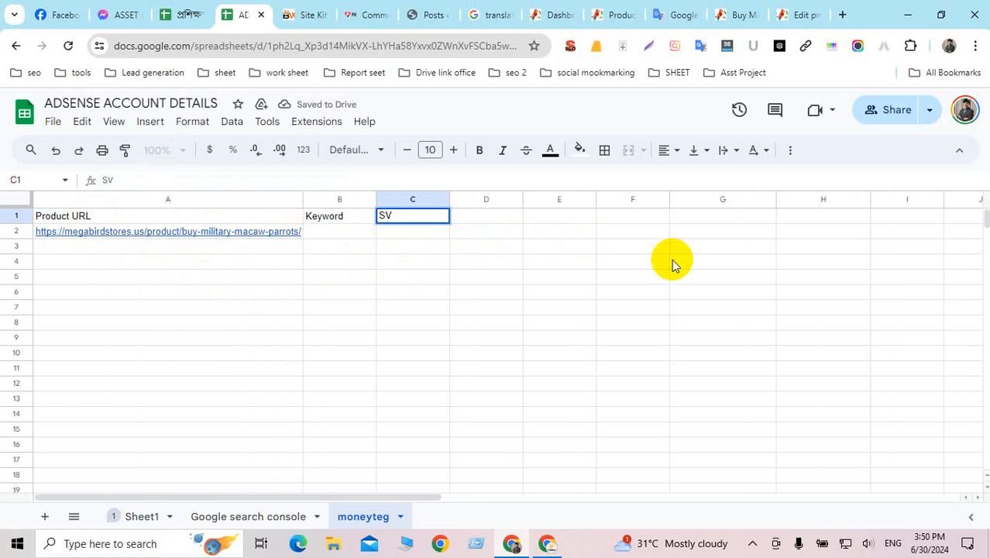
pyautogui.click(485, 221)
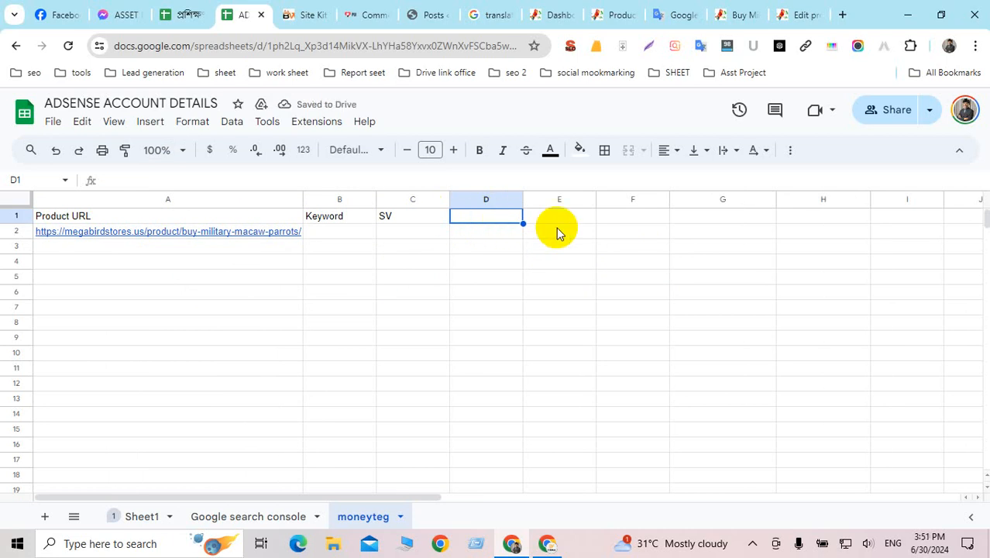
pyautogui.write('ti')
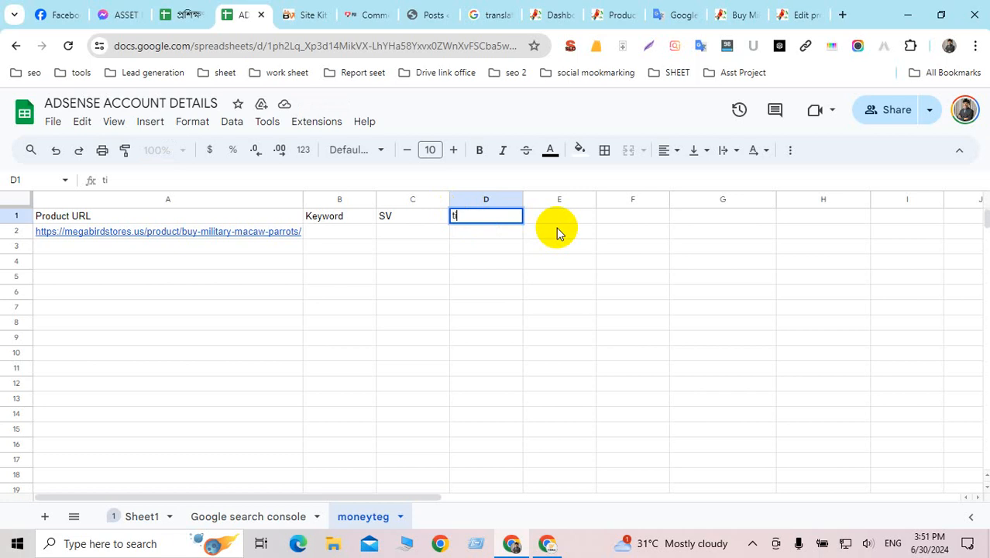
pyautogui.write('tle')
# Add the column headers Meta, SEO and Indexing in cells E1 to G1.
pyautogui.click(570, 224)
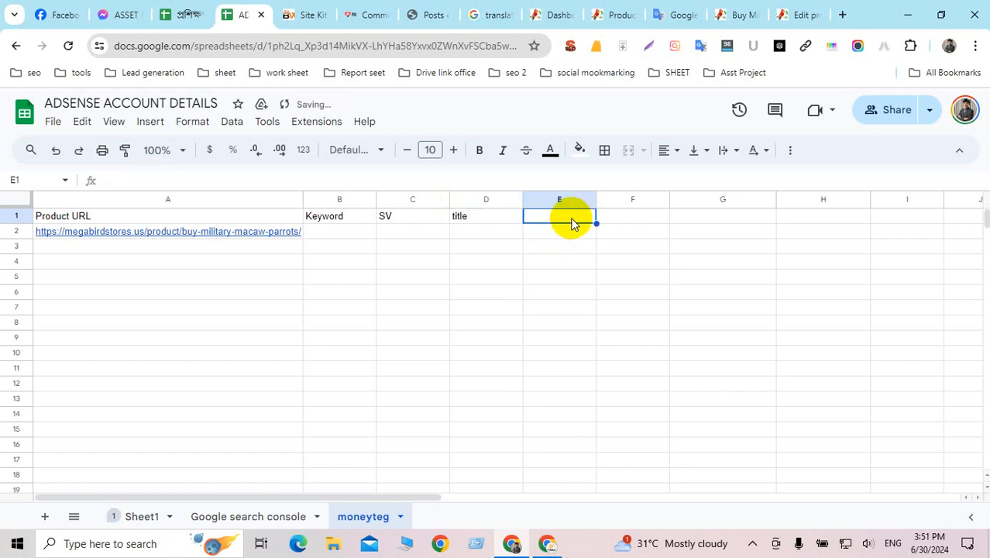
pyautogui.write('Meta')
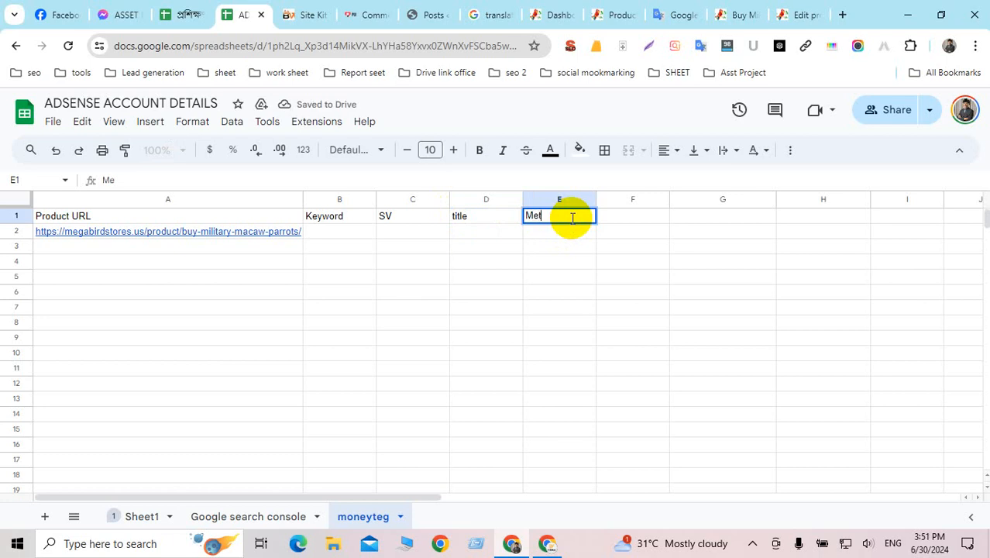
pyautogui.click(630, 222)
pyautogui.write('SEO')
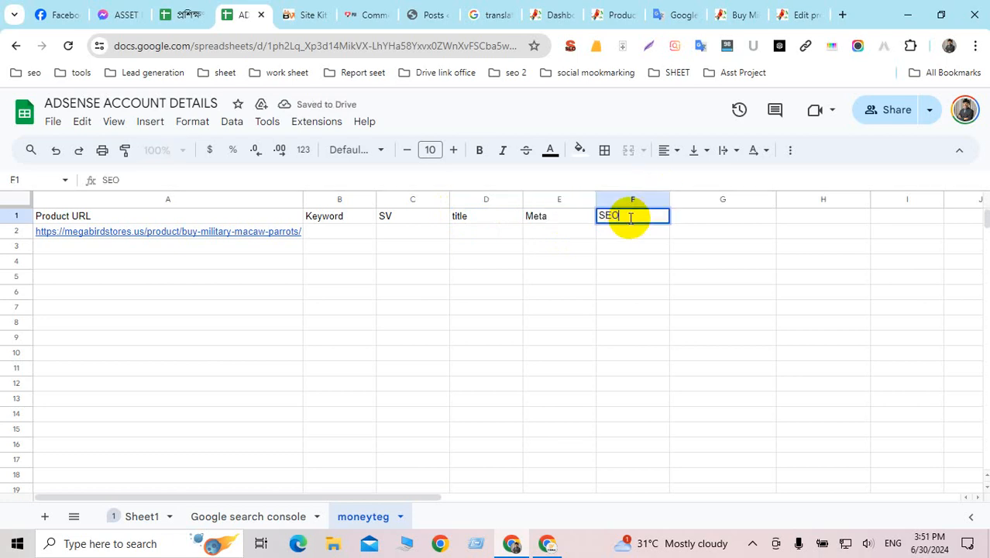
pyautogui.click(707, 220)
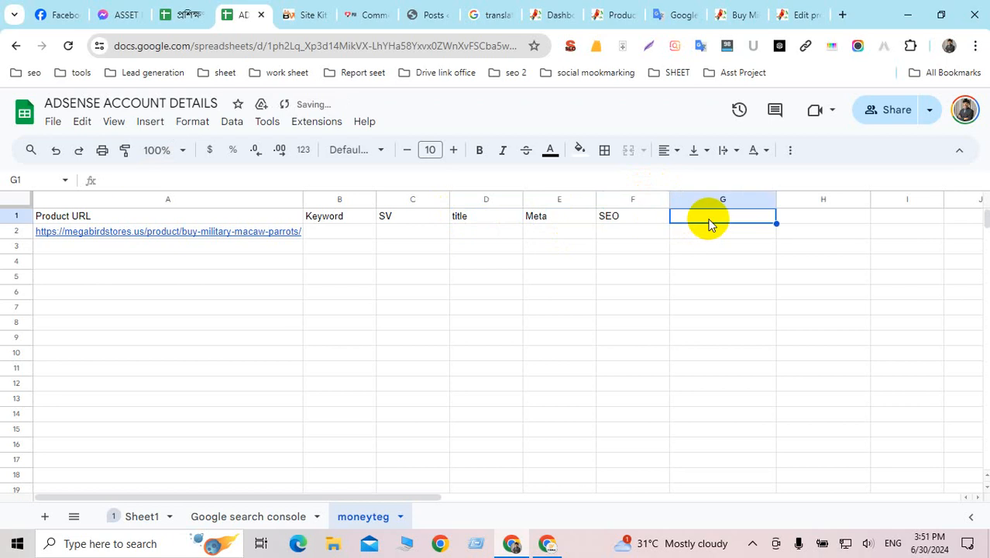
pyautogui.write('I')
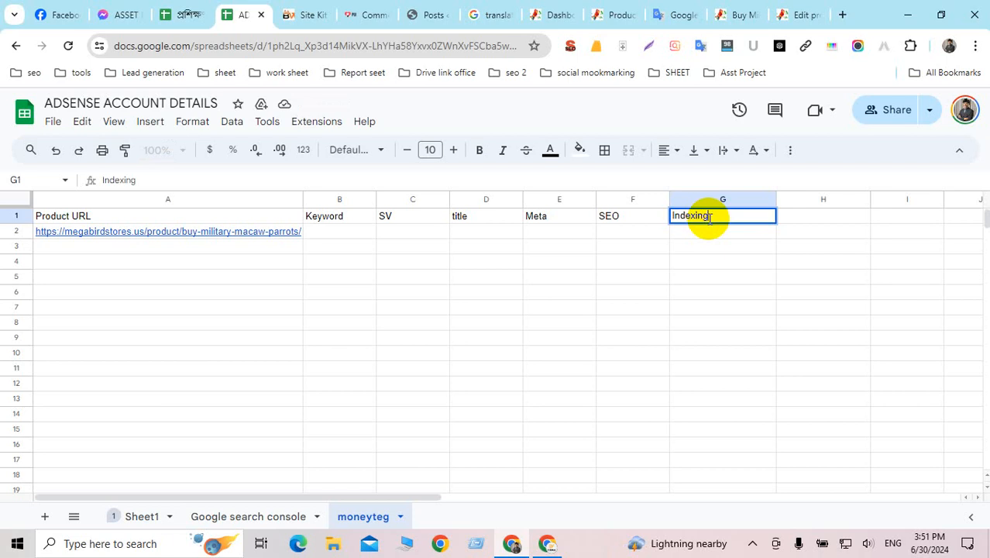
pyautogui.write('ndexing')
pyautogui.click(710, 231)
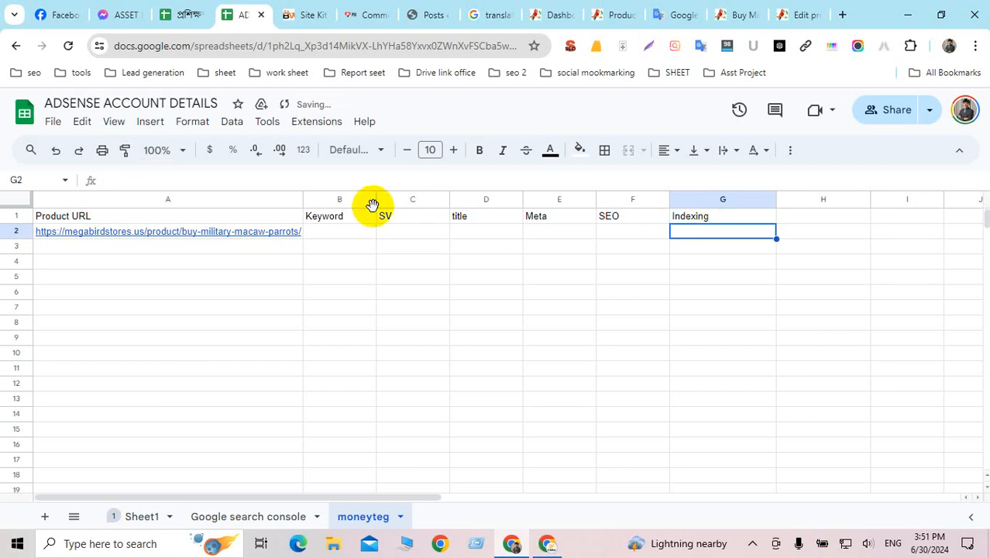
# Fill the header cells A1 to G1 with bright green and centre their text.
pyautogui.moveTo(672, 218); pyautogui.dragTo(179, 212)
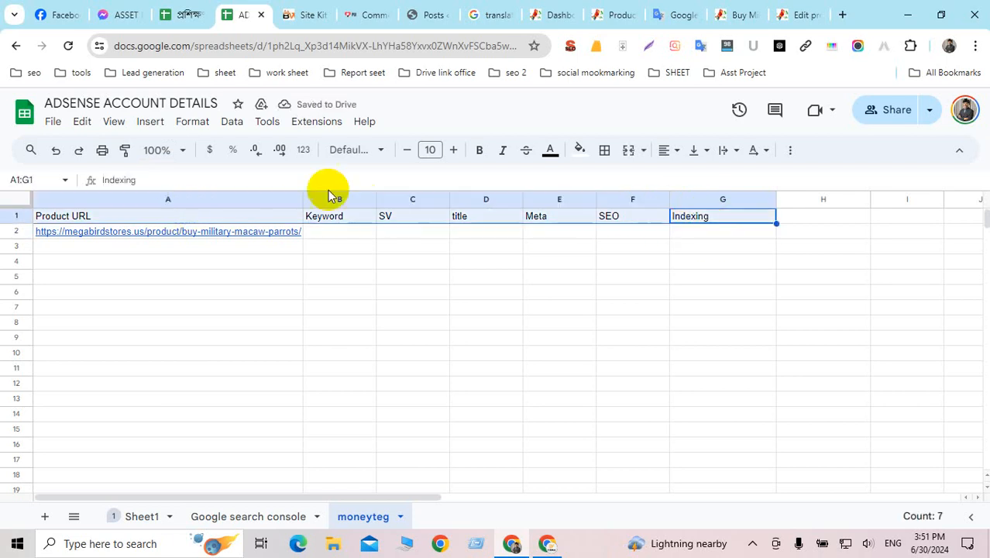
pyautogui.click(579, 149)
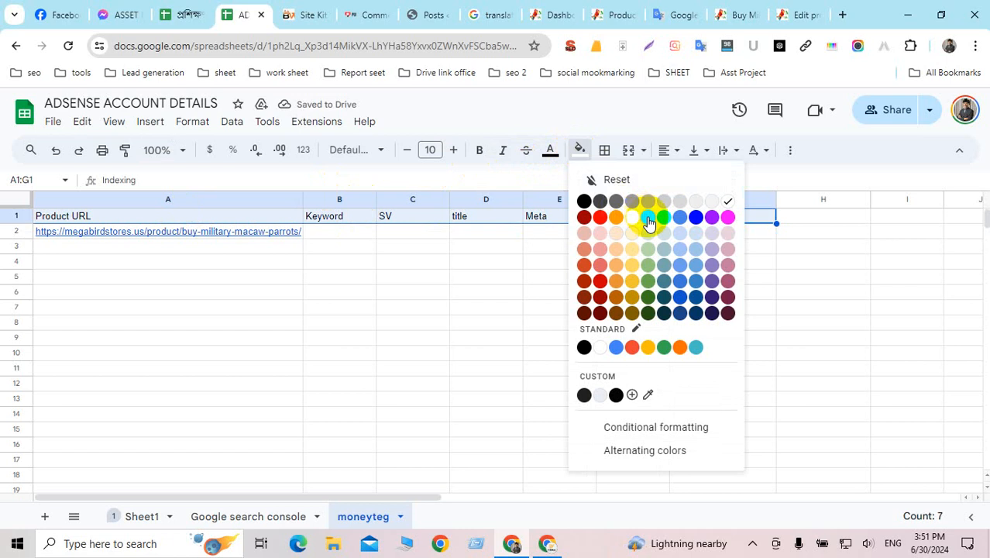
pyautogui.click(651, 220)
pyautogui.click(670, 149)
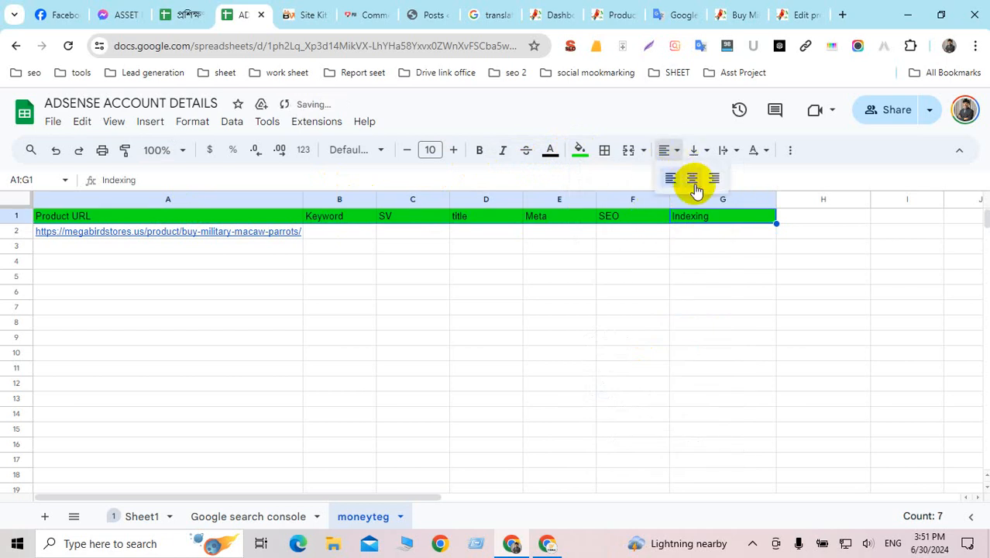
pyautogui.click(692, 179)
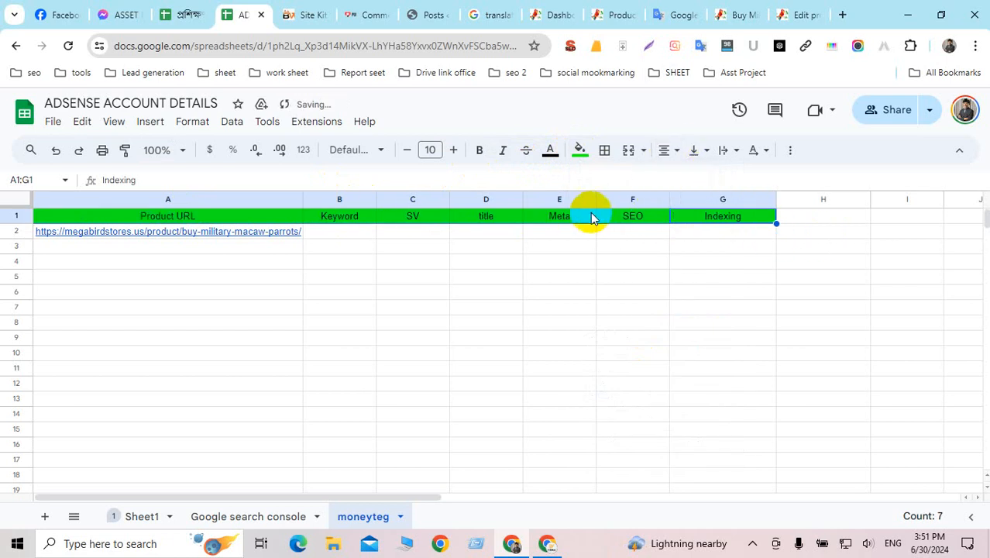
# Freeze the header row of the moneyteg sheet.
pyautogui.click(114, 122)
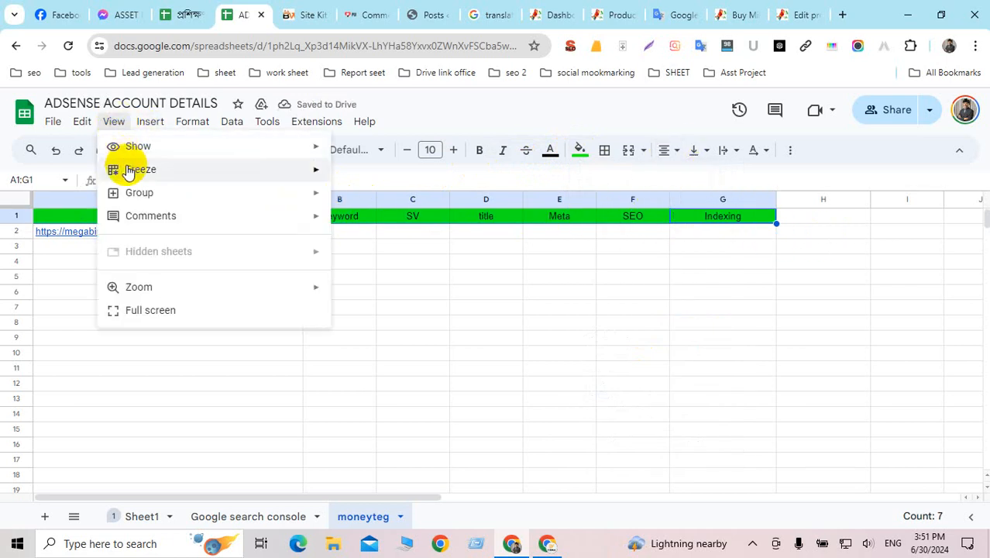
pyautogui.moveTo(136, 168)
pyautogui.click(354, 197)
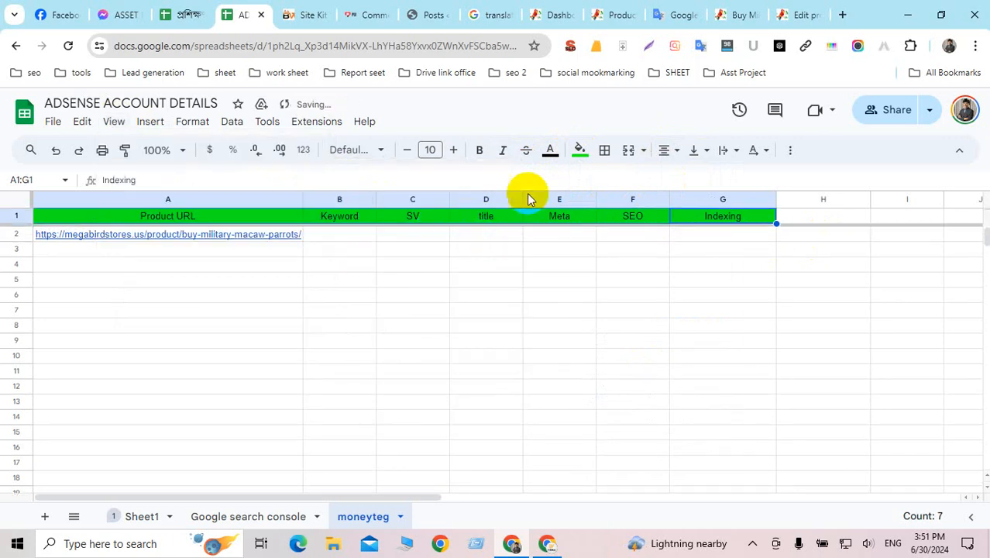
# Make the header text in A1 to G1 bold at font size 12, and deselect the header row.
pyautogui.click(480, 152)
pyautogui.click(453, 150)
pyautogui.click(453, 149)
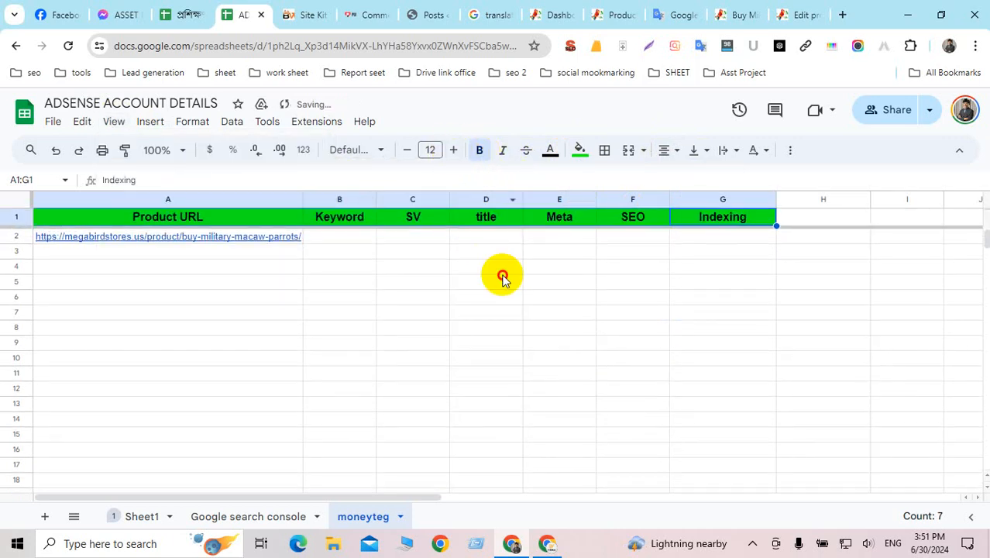
pyautogui.click(505, 275)
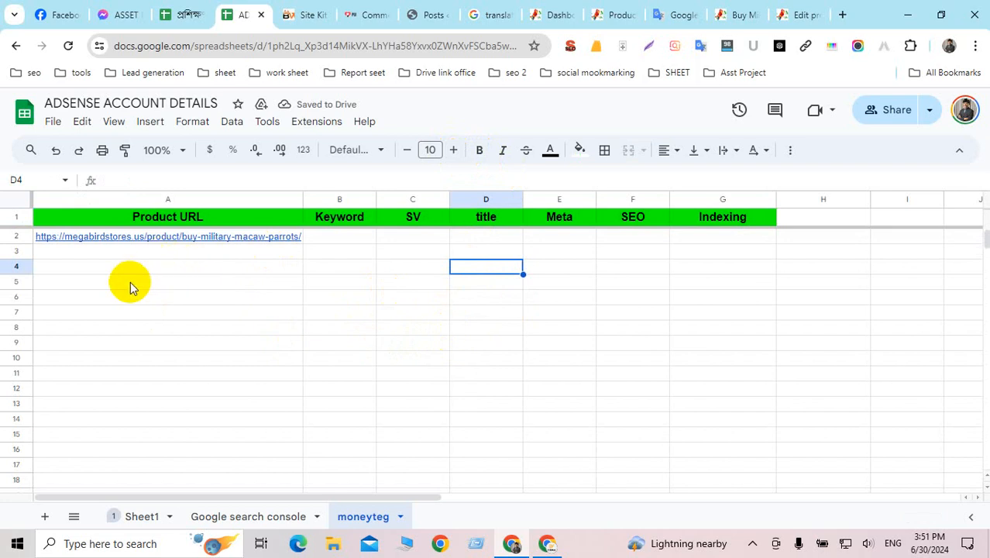
pyautogui.click(130, 281)
pyautogui.click(133, 356)
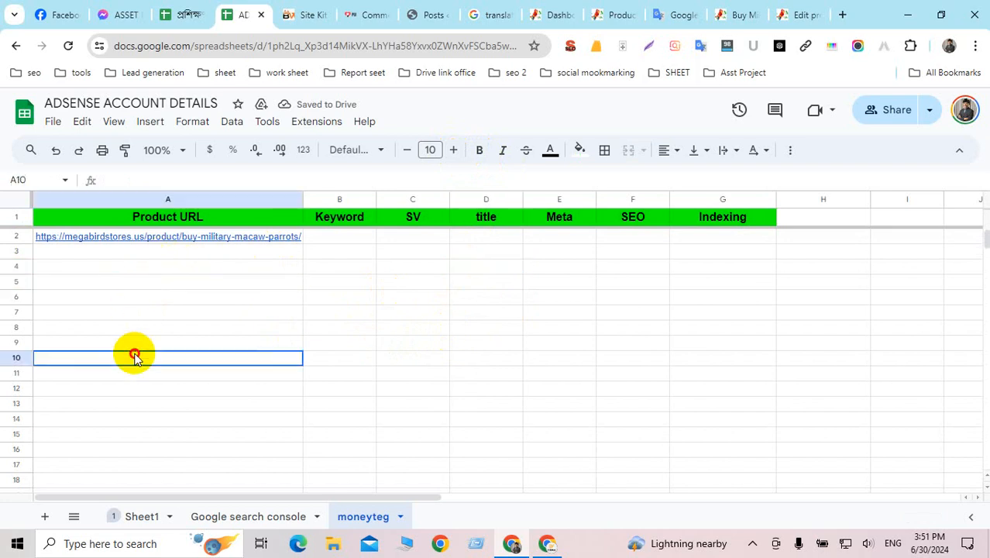
# Copy the Blue Throated Macaw Parrots product's link address from the WordPress product list into cell A7 of the moneyteg sheet.
pyautogui.click(149, 310)
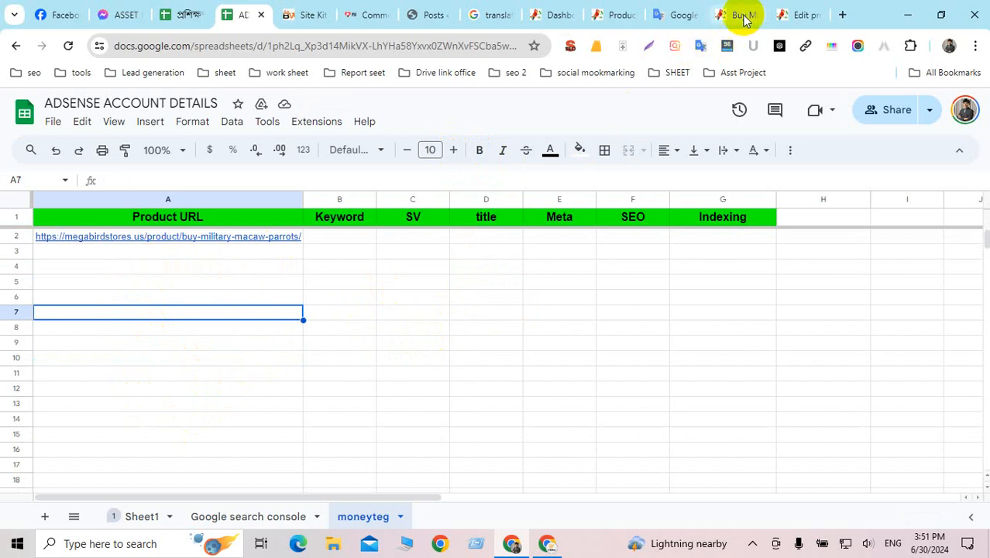
pyautogui.click(612, 14)
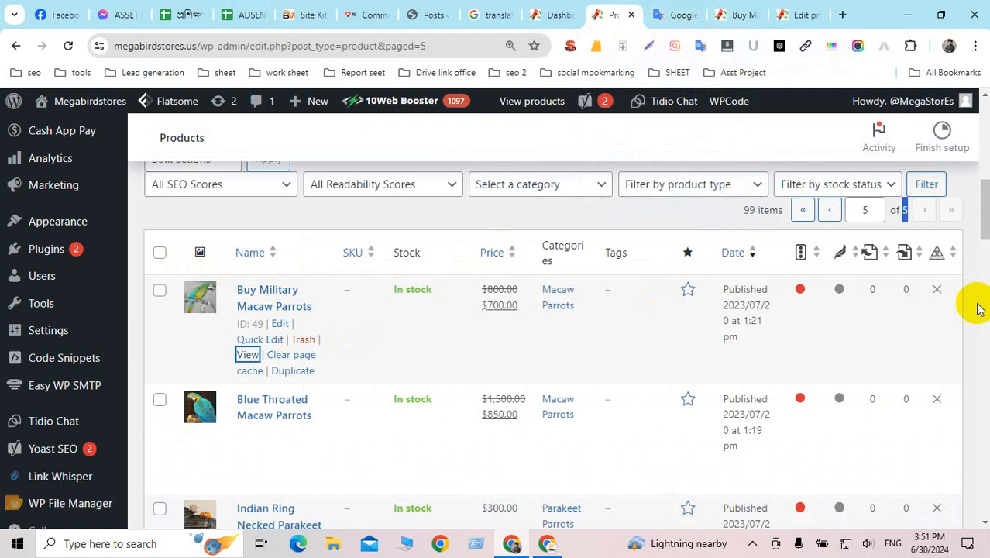
pyautogui.rightClick(248, 354)
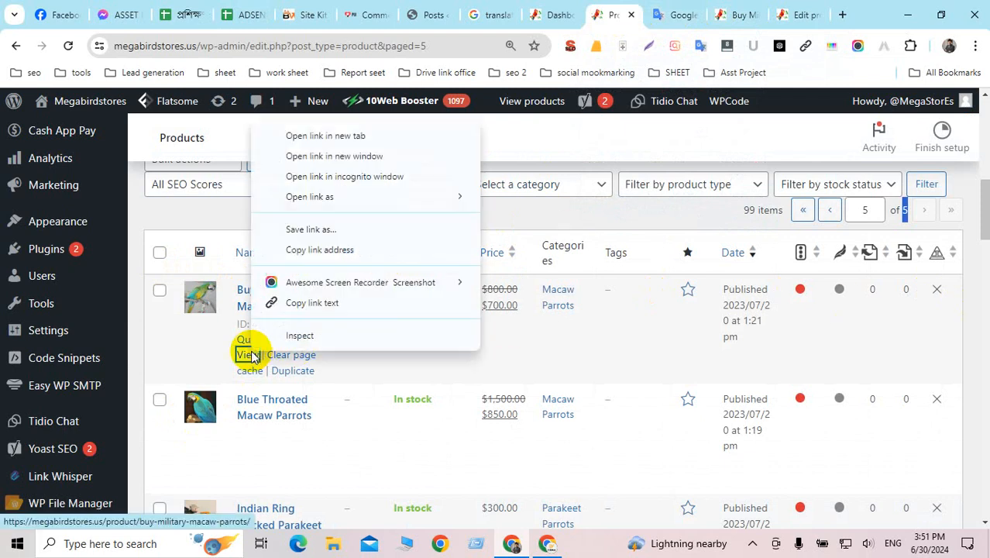
pyautogui.click(139, 354)
pyautogui.scroll(-3, 264, 402)
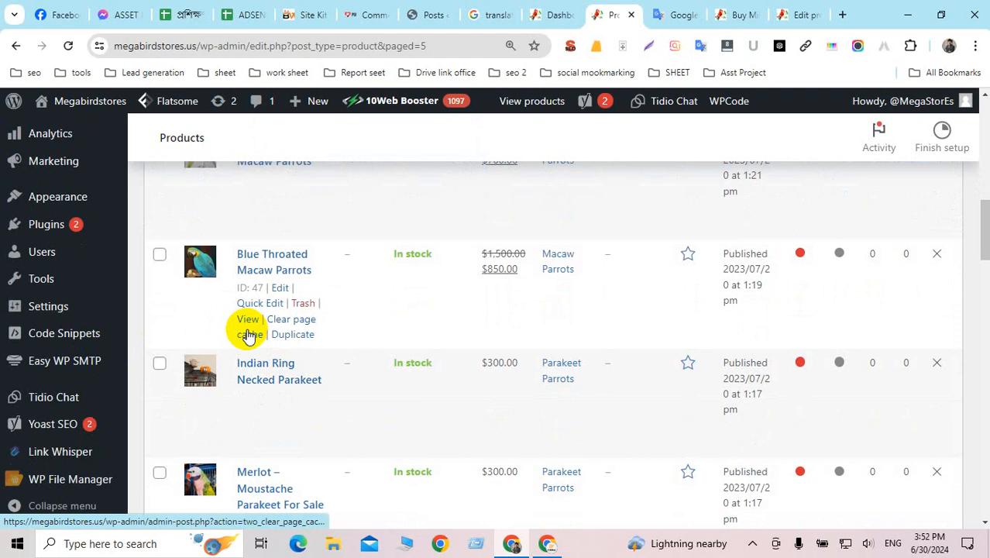
pyautogui.rightClick(248, 334)
pyautogui.click(133, 309)
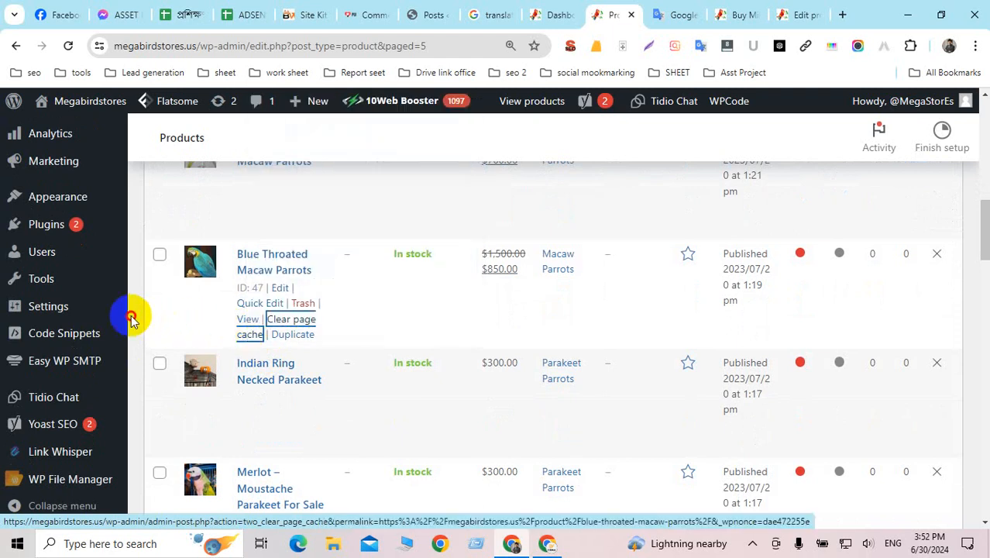
pyautogui.rightClick(248, 317)
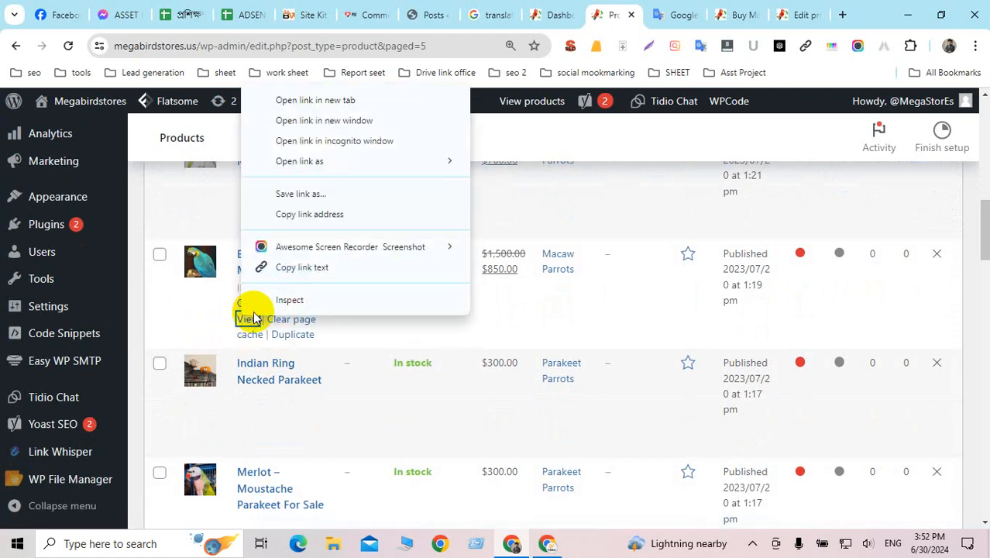
pyautogui.click(308, 216)
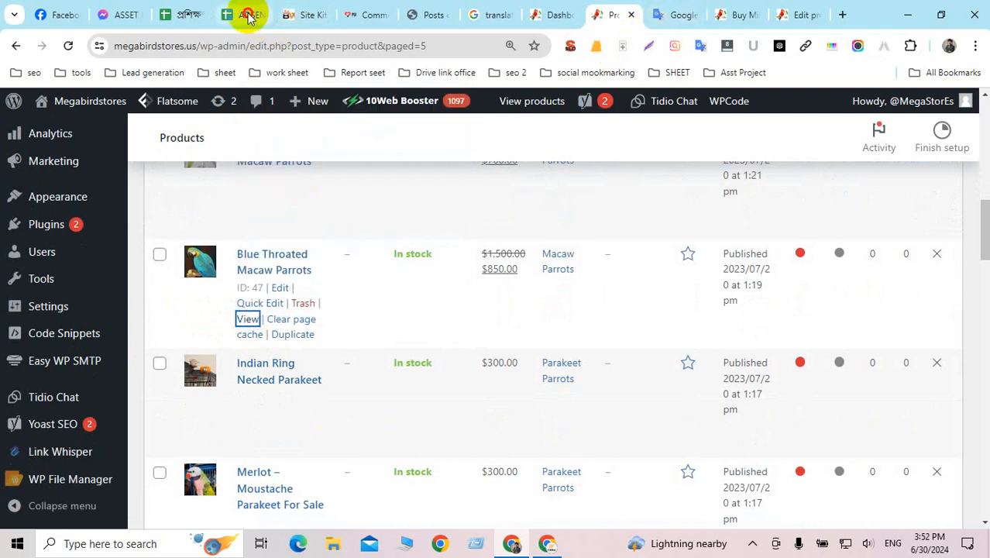
pyautogui.moveTo(248, 14); pyautogui.dragTo(542, 14)
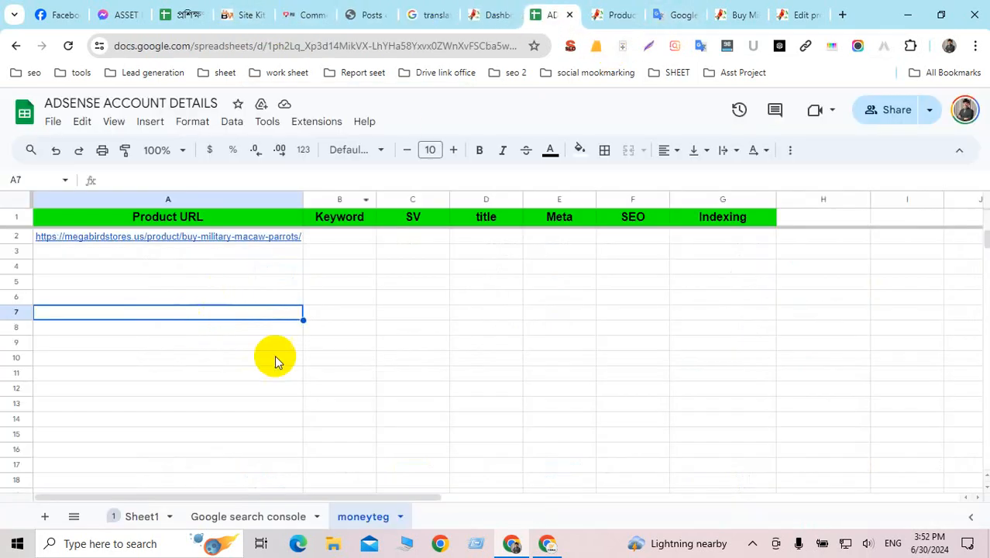
pyautogui.hotkey('ctrl', 'v')
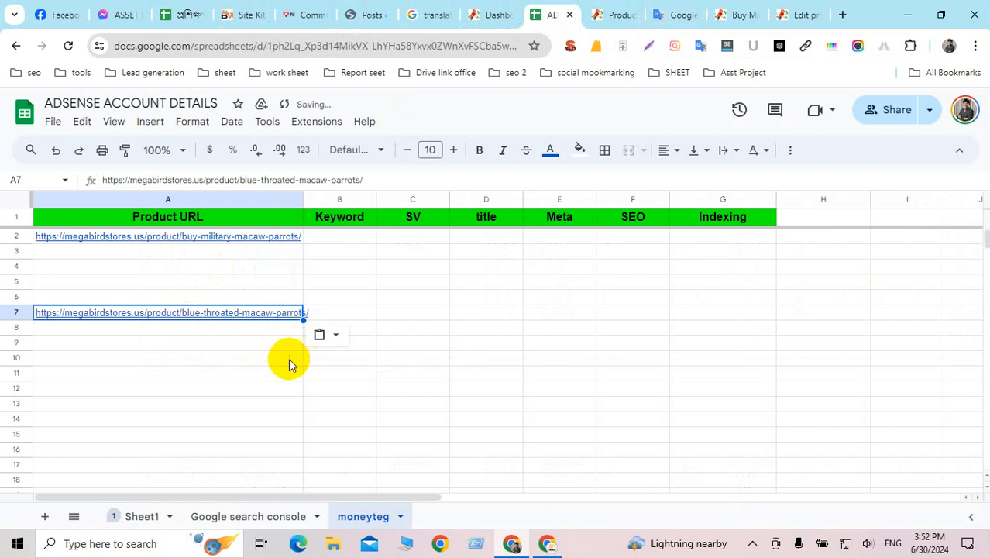
# Copy the Indian Ring Necked Parakeet product's link address from the product list into cell A12 of the sheet.
pyautogui.click(223, 391)
pyautogui.click(616, 16)
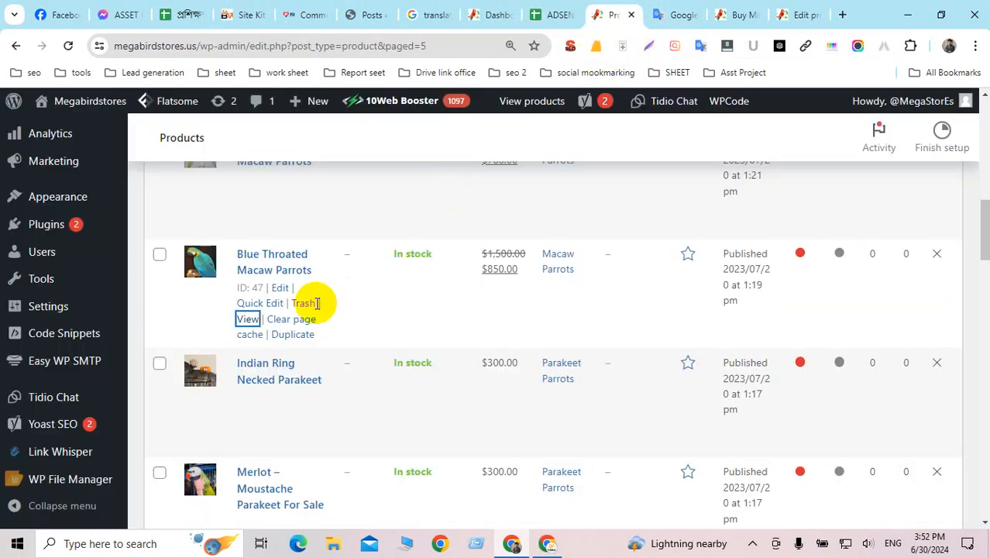
pyautogui.scroll(-1, 317, 306)
pyautogui.rightClick(243, 355)
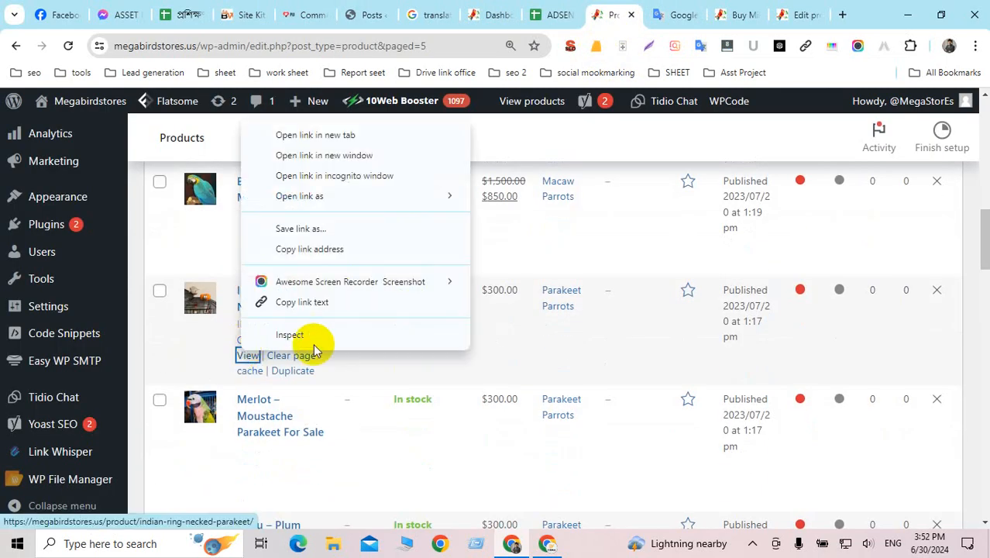
pyautogui.click(328, 248)
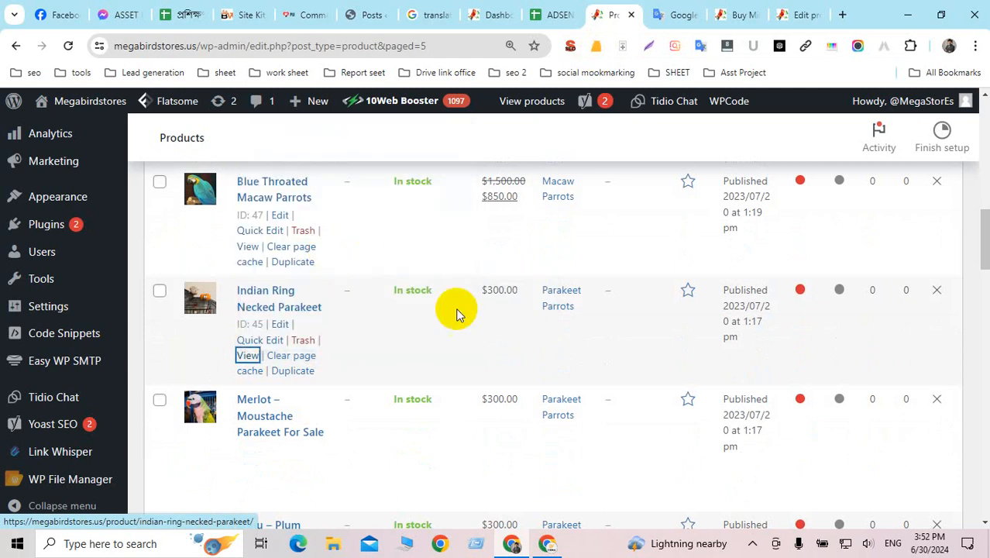
pyautogui.click(549, 14)
pyautogui.hotkey('ctrl', 'v')
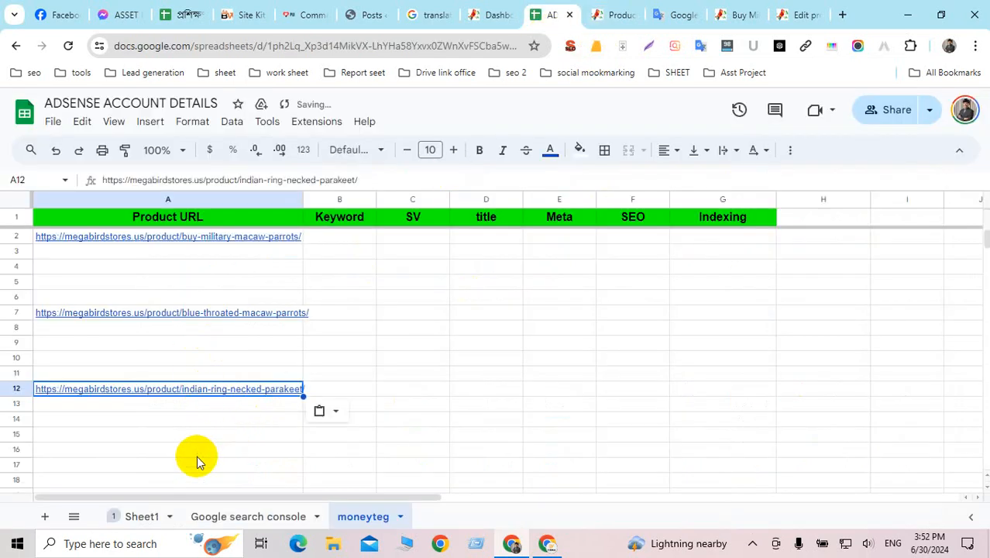
# Copy the Merlot – Moustache Parakeet For Sale product's link address from the product list into cell A17 of the sheet.
pyautogui.click(195, 465)
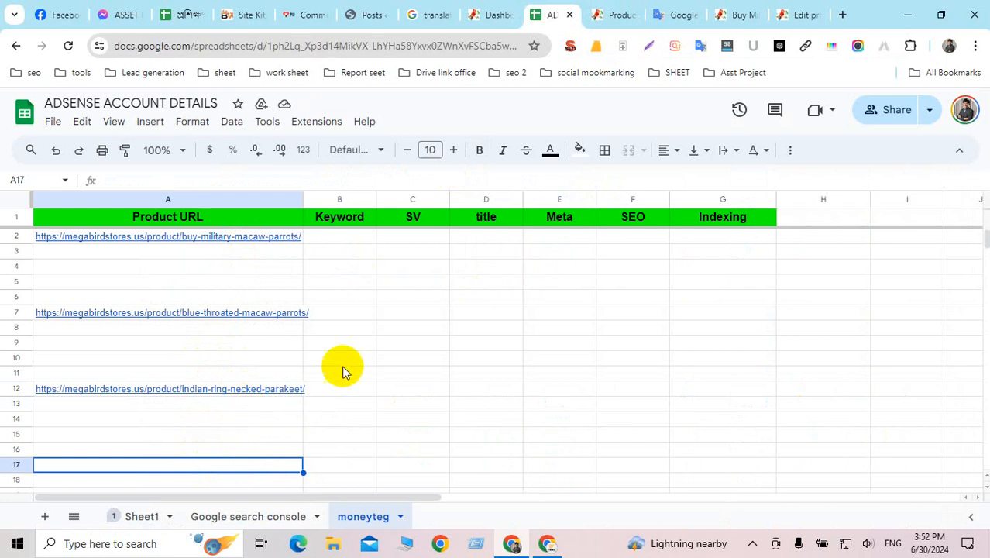
pyautogui.click(612, 14)
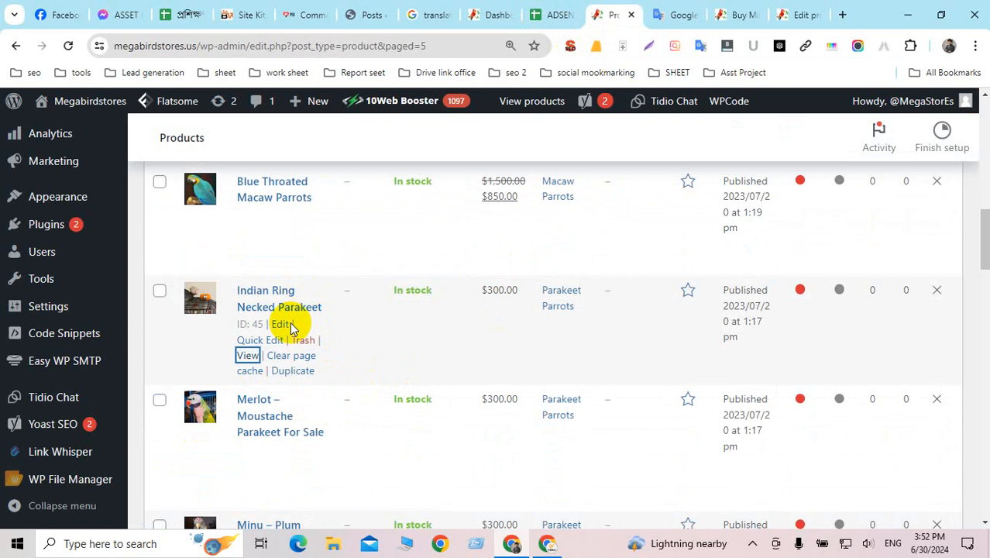
pyautogui.scroll(-1, 365, 372)
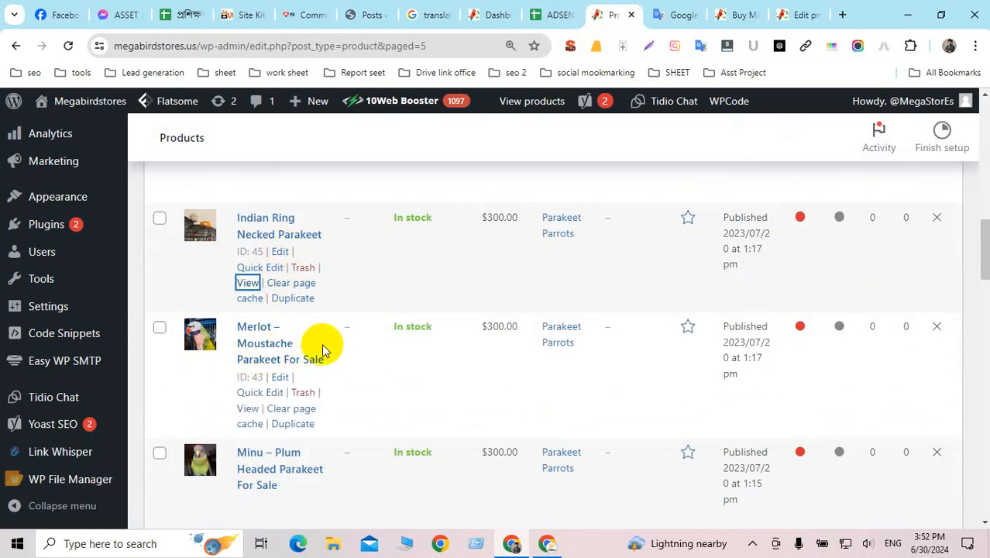
pyautogui.rightClick(248, 410)
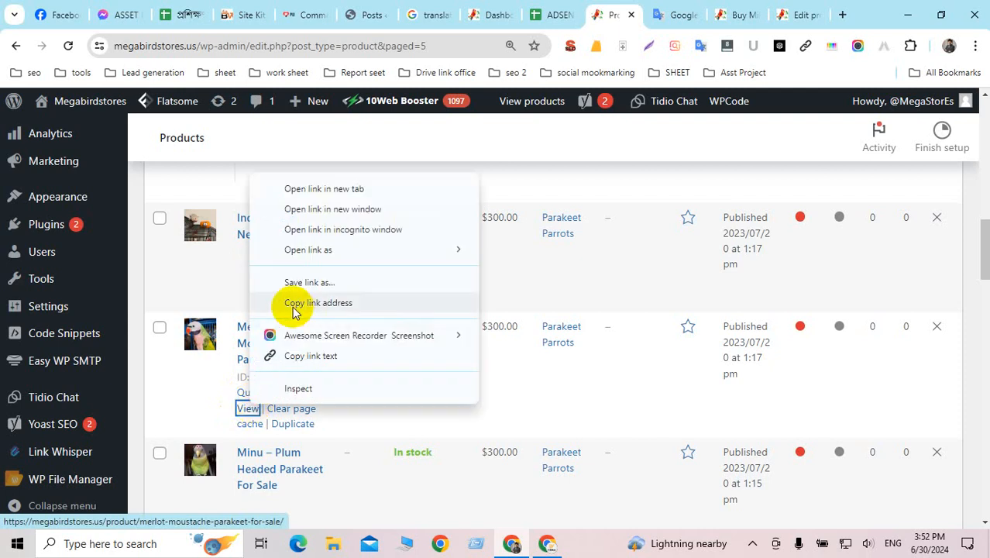
pyautogui.click(319, 303)
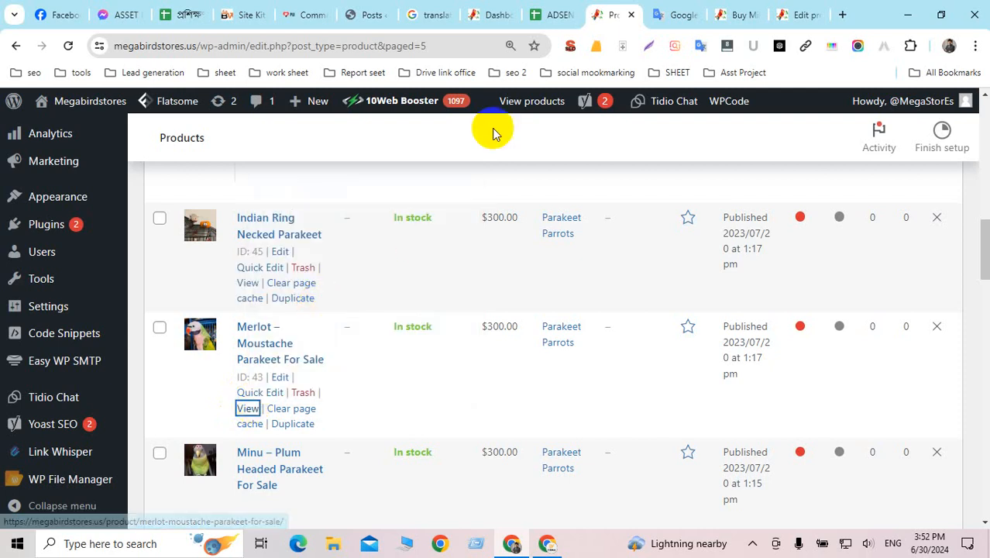
pyautogui.click(553, 15)
pyautogui.scroll(-2, 376, 334)
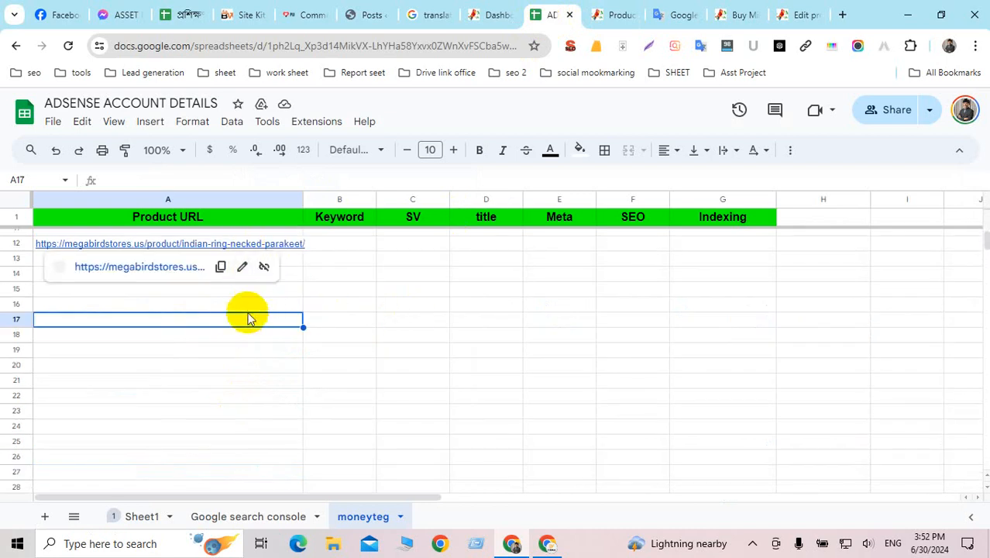
pyautogui.hotkey('ctrl', 'v')
pyautogui.click(472, 334)
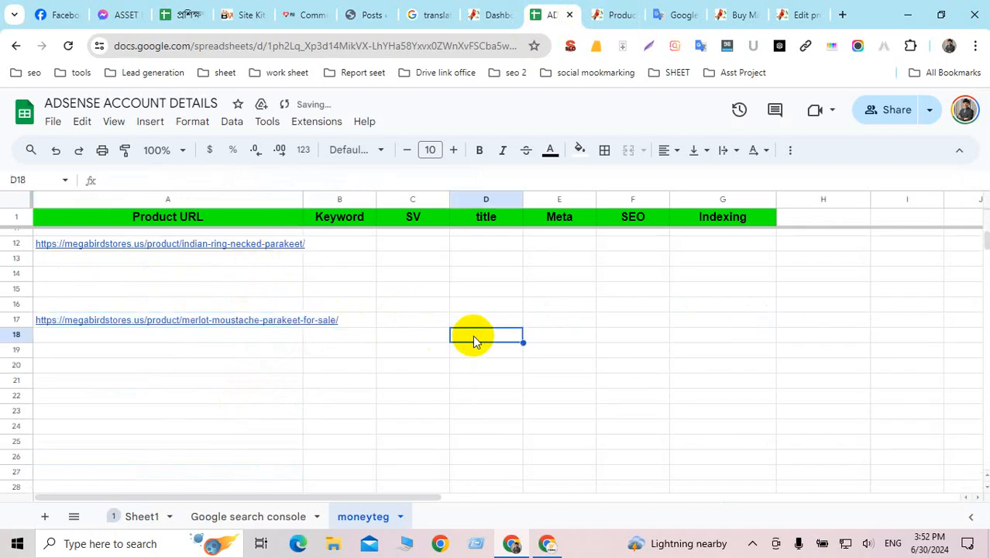
# Open the Blue Throated Macaw Parrots product page from its link in cell A7.
pyautogui.scroll(3, 472, 335)
pyautogui.scroll(-1, 300, 283)
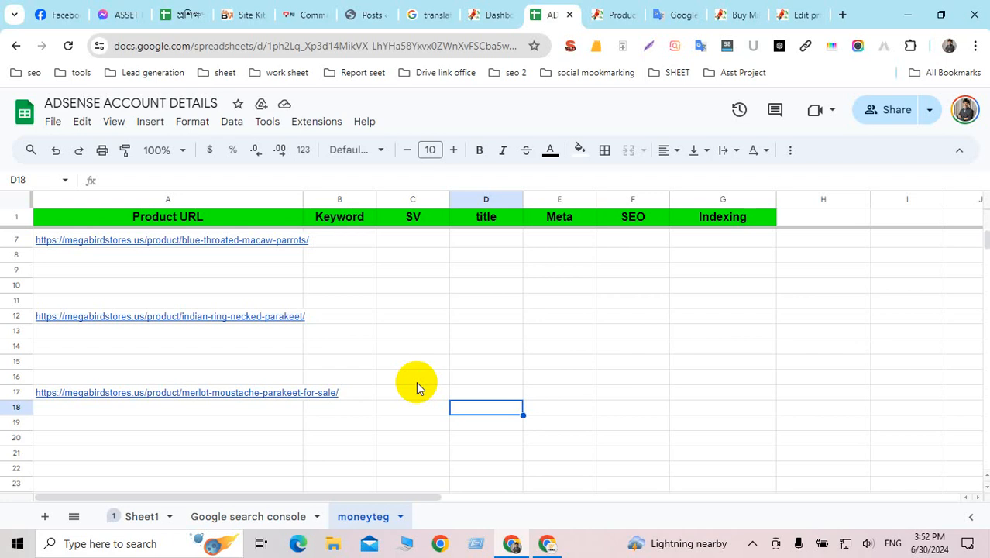
pyautogui.click(258, 245)
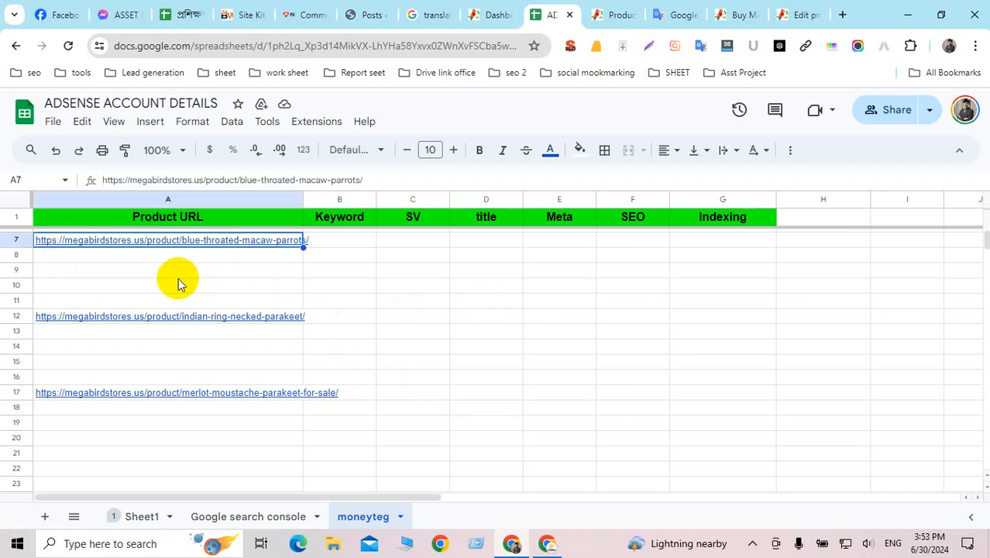
pyautogui.moveTo(194, 243)
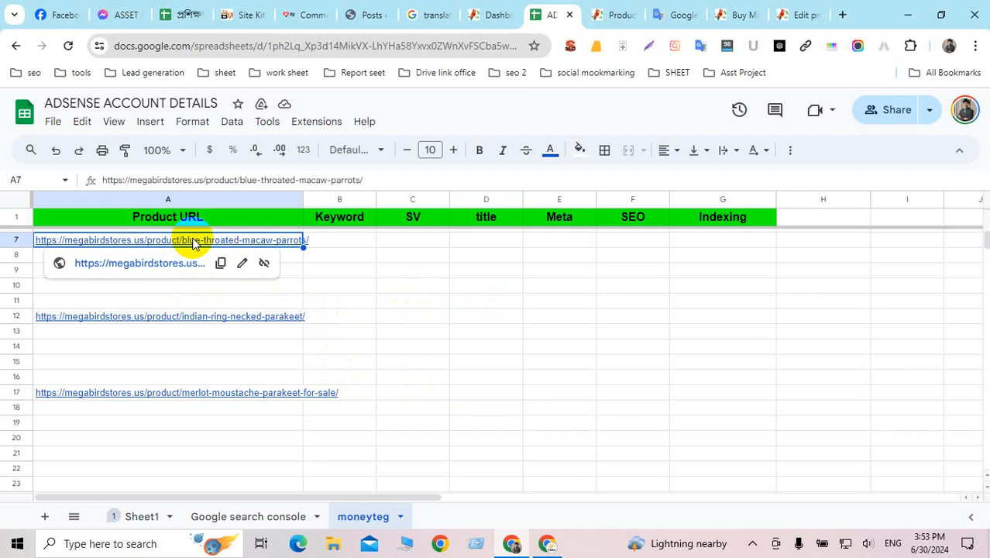
pyautogui.click(129, 263)
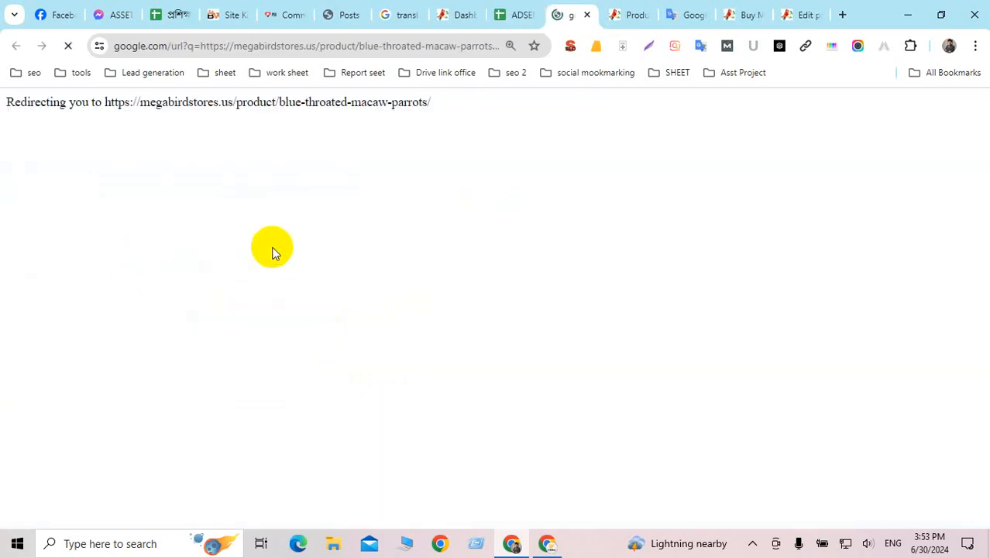
# Close the browser tabs that follow the Blue Throated Macaw Parrots page, including the product list, Buy Military Macaw Parrots and its product editor.
pyautogui.click(635, 17)
pyautogui.click(644, 16)
pyautogui.click(644, 15)
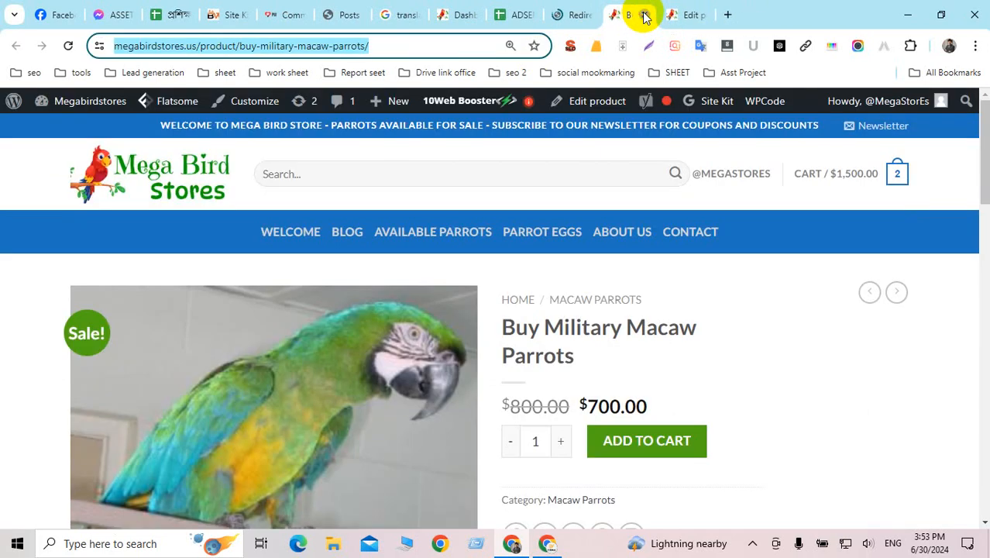
pyautogui.click(644, 16)
pyautogui.click(644, 16)
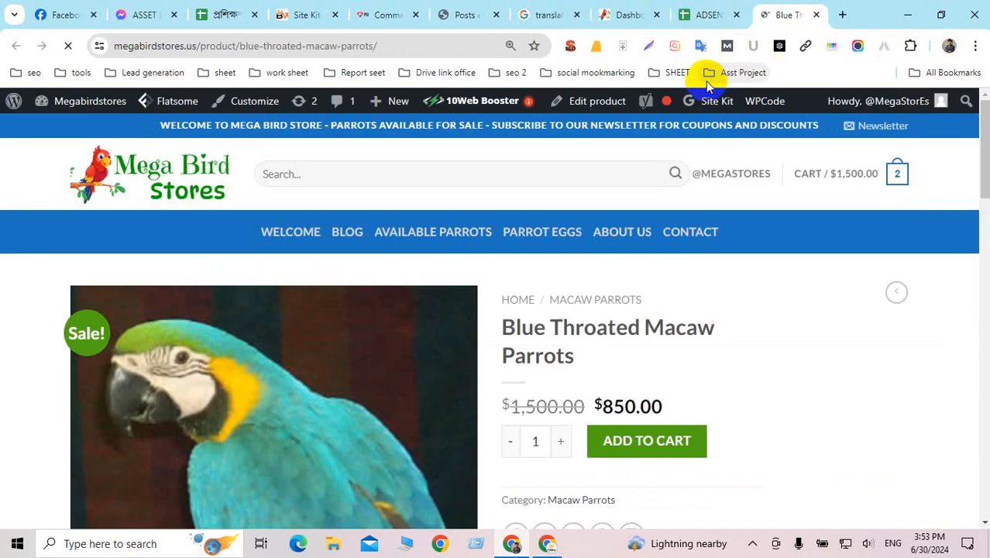
# Search Google in a new tab for the product page's title, "Blue Throated Macaw Parrots".
pyautogui.scroll(-4, 425, 296)
pyautogui.scroll(4, 425, 296)
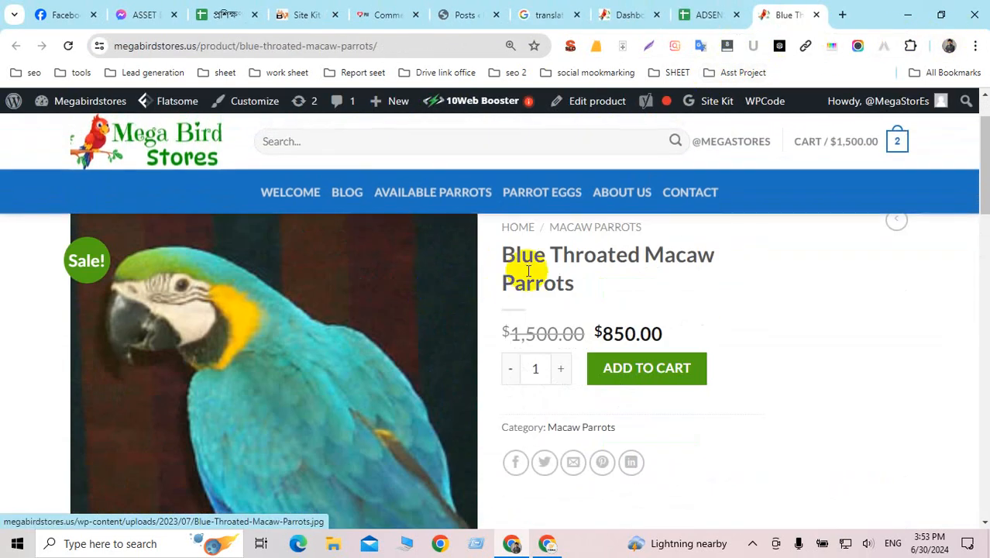
pyautogui.moveTo(516, 261); pyautogui.dragTo(578, 276)
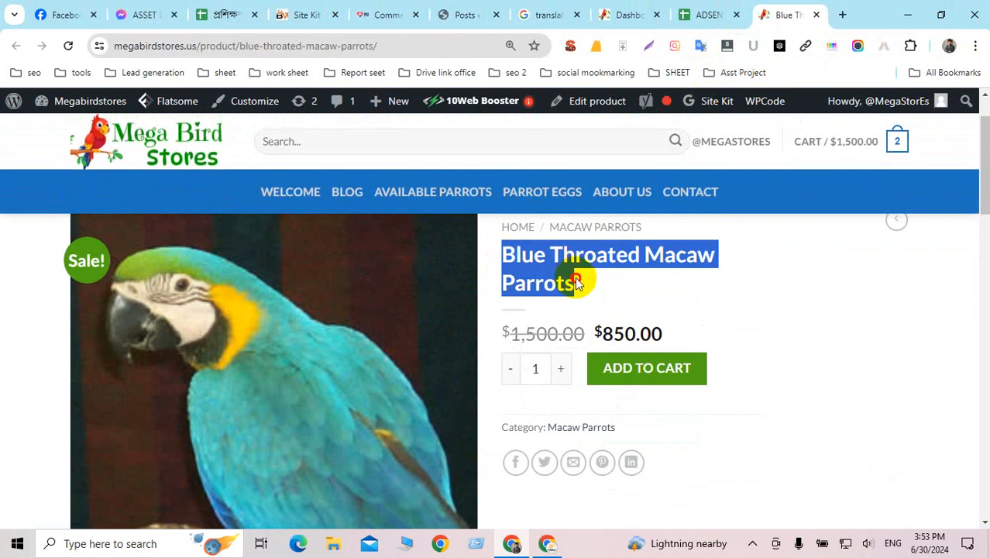
pyautogui.click(842, 16)
pyautogui.hotkey('ctrl', 'v')
pyautogui.press('Return')
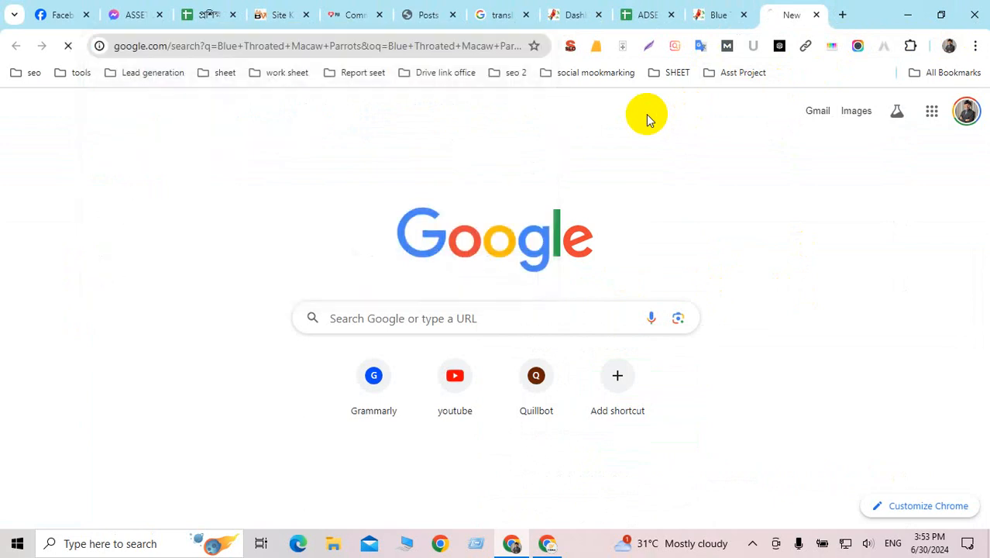
# Examine the Google results for Blue Throated Macaw Parrots and compare their bird images with the photo on the product page.
pyautogui.scroll(-3, 296, 302)
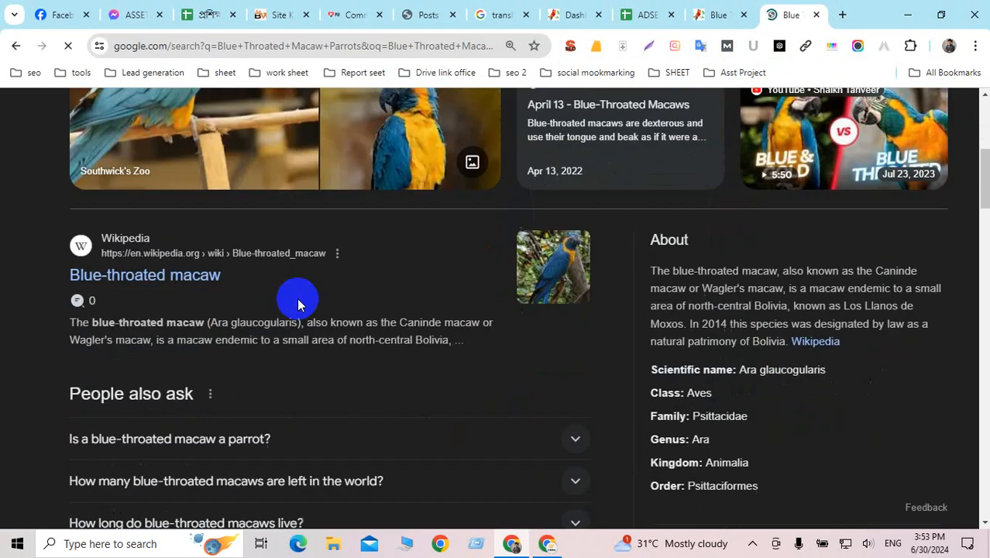
pyautogui.scroll(1, 370, 286)
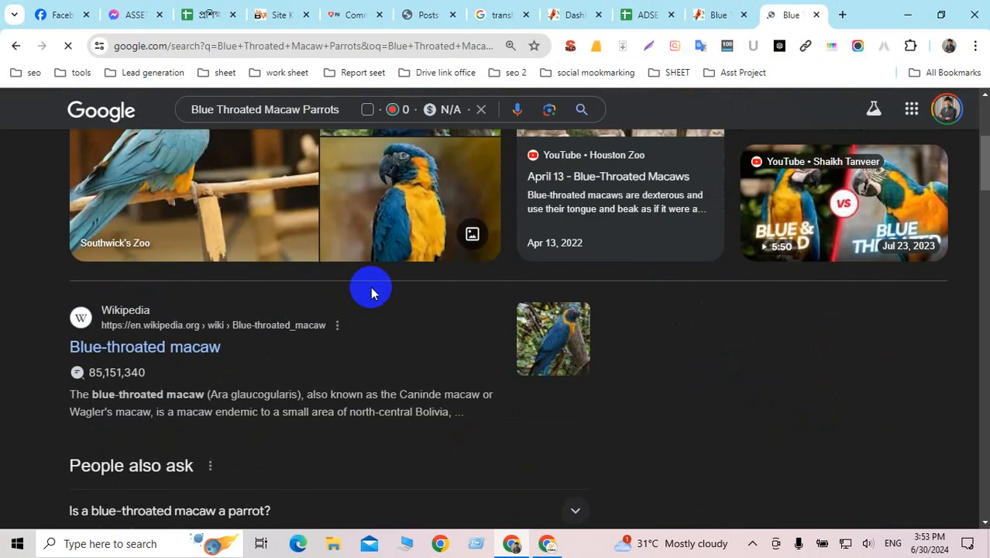
pyautogui.scroll(1, 106, 355)
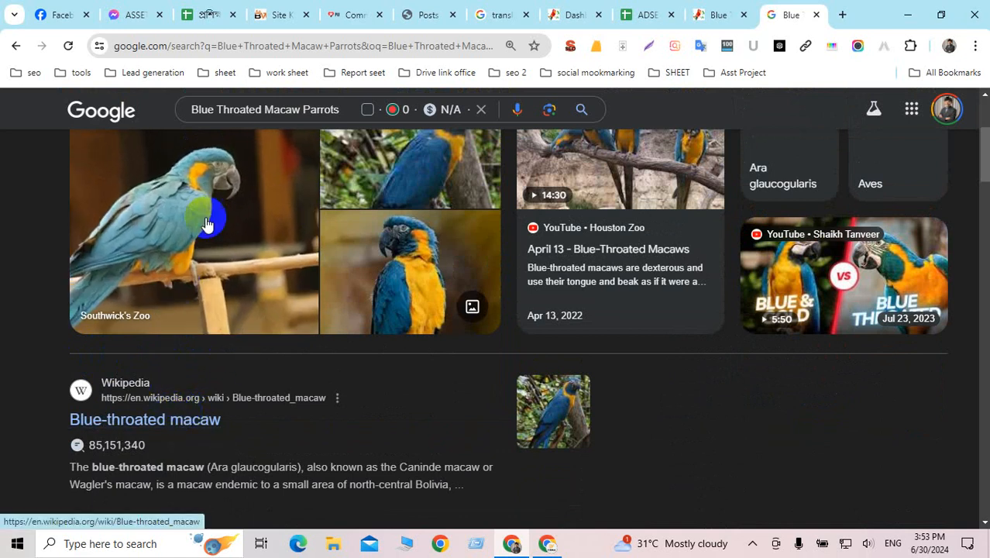
pyautogui.click(706, 17)
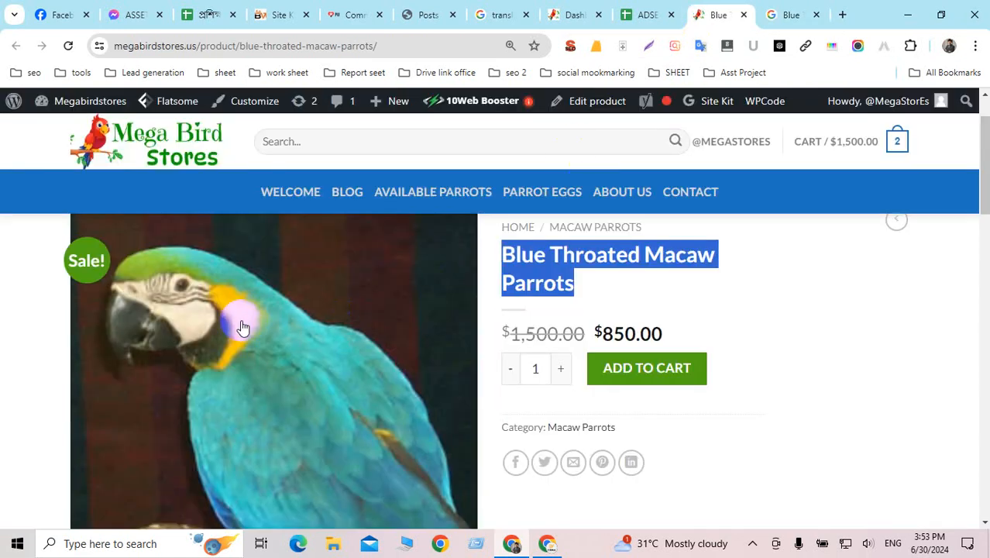
pyautogui.click(785, 16)
pyautogui.scroll(1, 331, 309)
pyautogui.scroll(1, 330, 309)
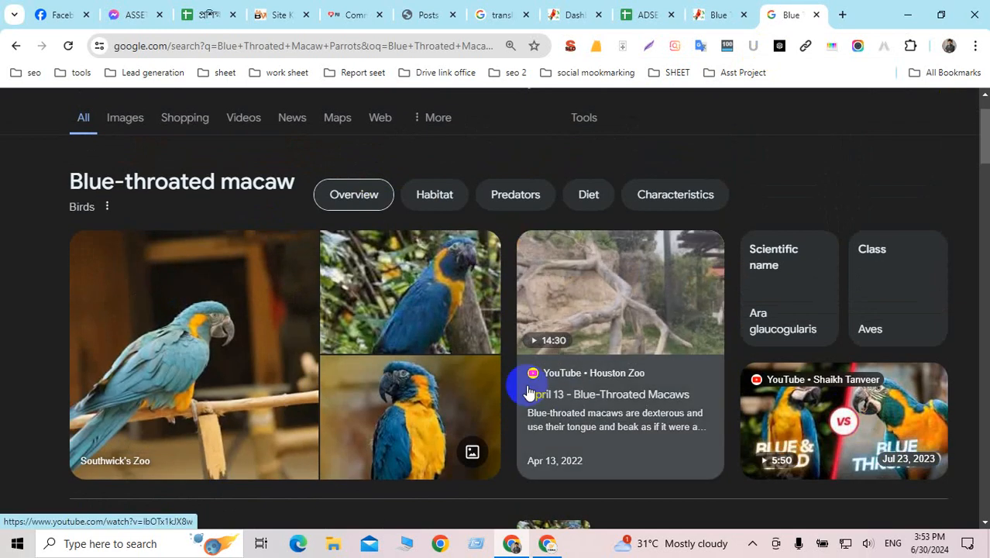
pyautogui.scroll(-3, 521, 384)
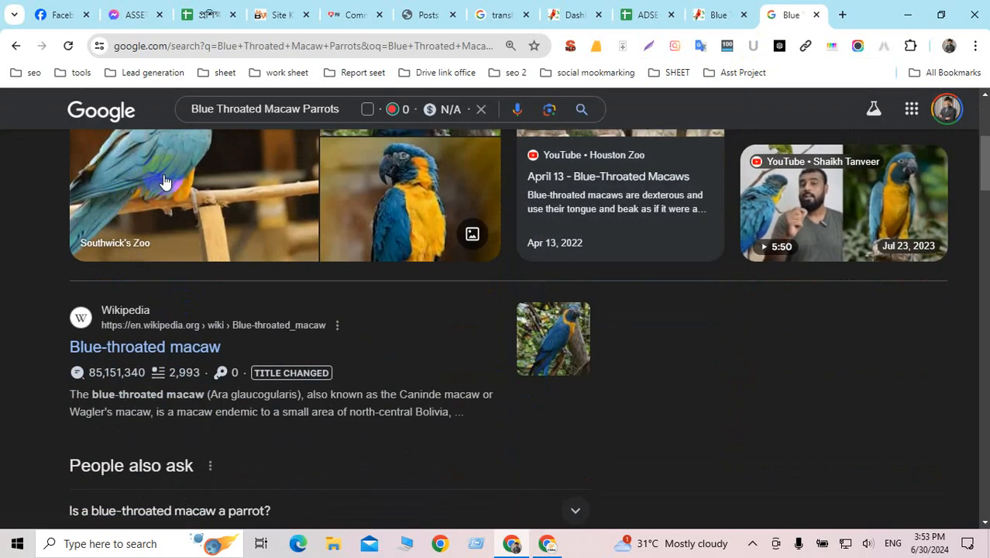
# Copy the title "Blue Throated Macaw Parrots" from the product page into Keyword cell B7 as values only, and widen column B to fit it.
pyautogui.scroll(-1, 418, 336)
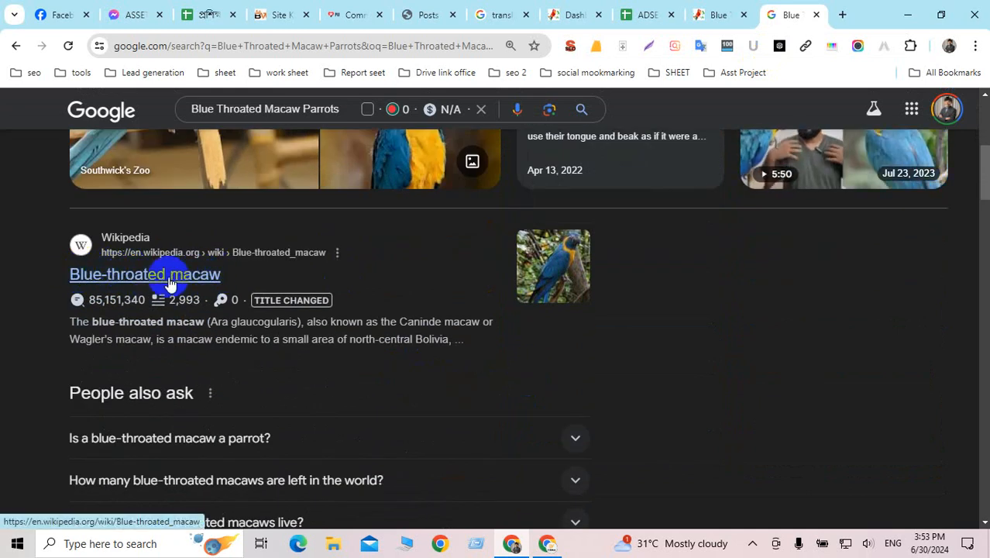
pyautogui.scroll(-5, 325, 276)
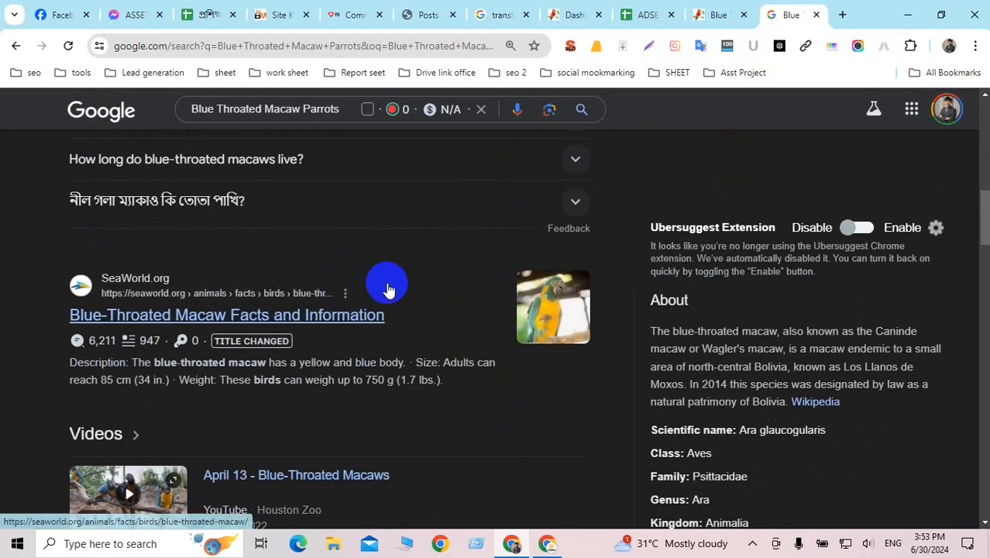
pyautogui.click(703, 15)
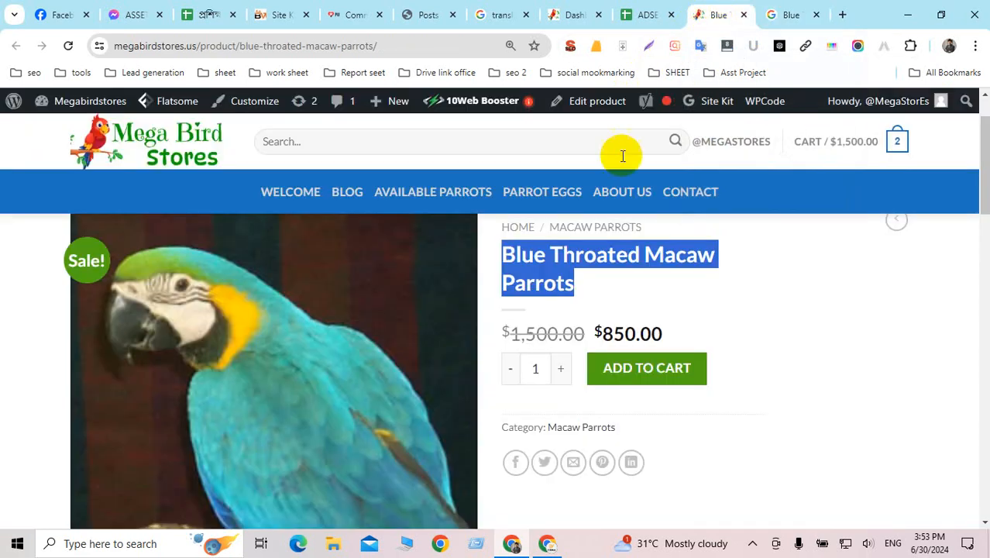
pyautogui.rightClick(530, 261)
pyautogui.click(570, 277)
pyautogui.click(647, 15)
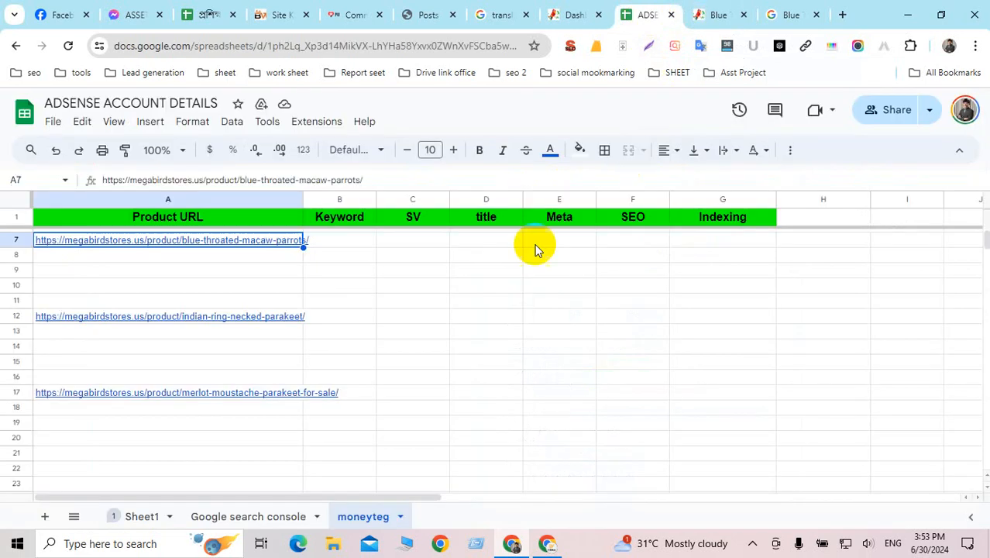
pyautogui.click(342, 242)
pyautogui.hotkey('ctrl', 'v')
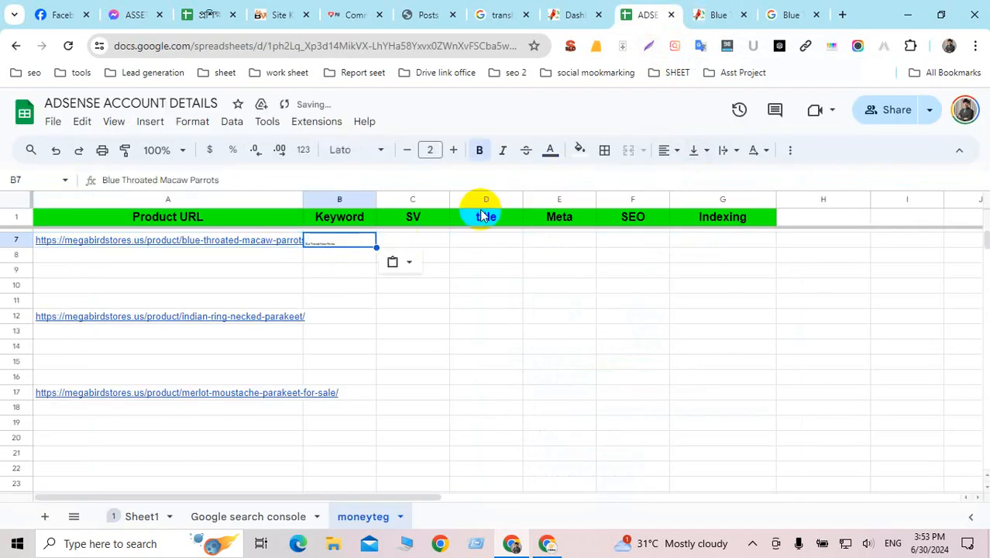
pyautogui.click(399, 262)
pyautogui.click(435, 288)
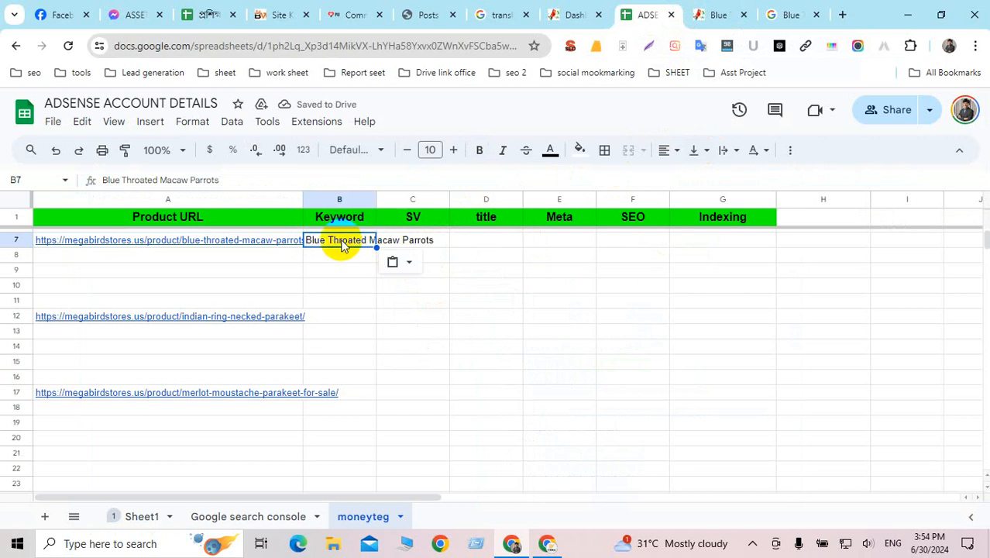
pyautogui.moveTo(375, 199); pyautogui.dragTo(438, 213)
pyautogui.click(463, 236)
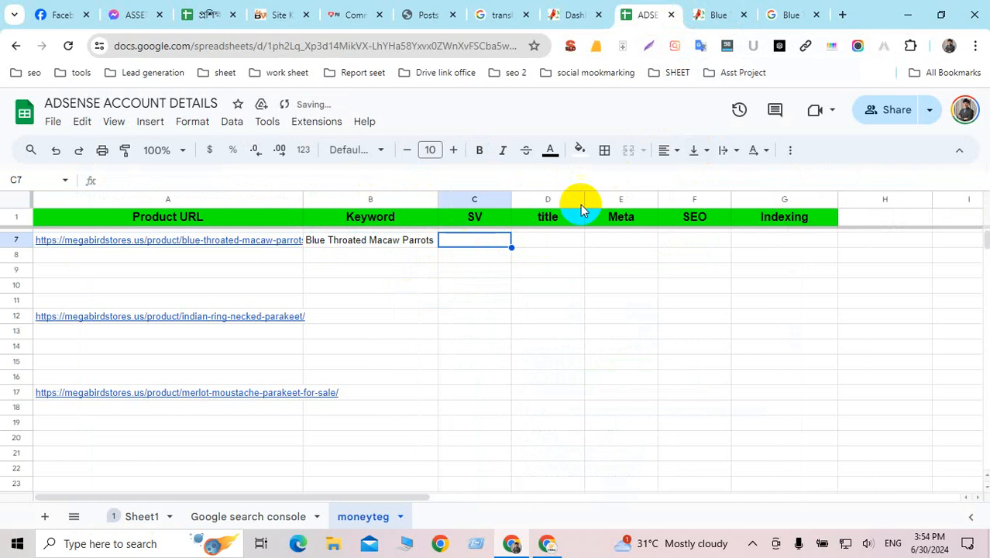
# Enable the Ubersuggest extension on the Google results for Blue Throated Macaw Parrots to check the keyword's search volume.
pyautogui.click(801, 14)
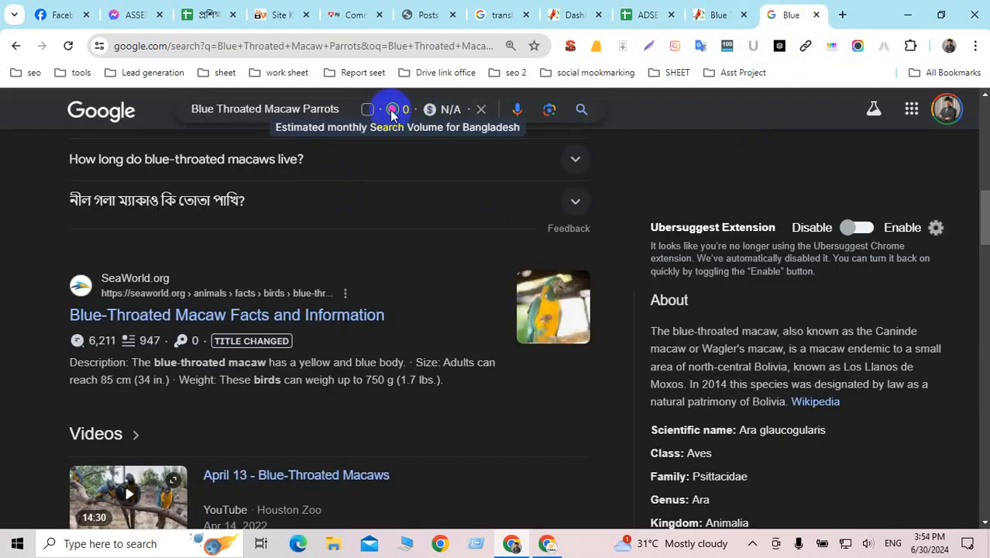
pyautogui.click(852, 230)
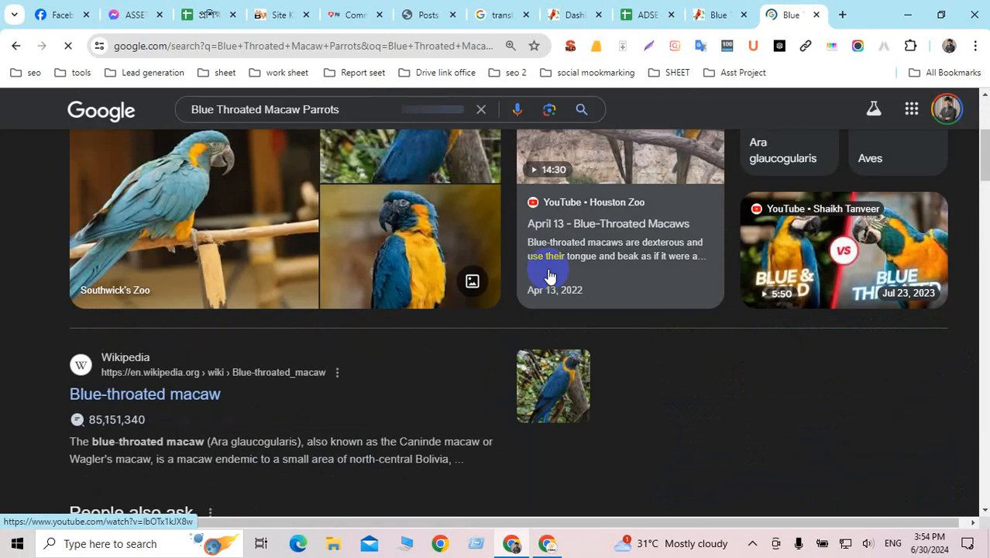
pyautogui.scroll(3, 548, 275)
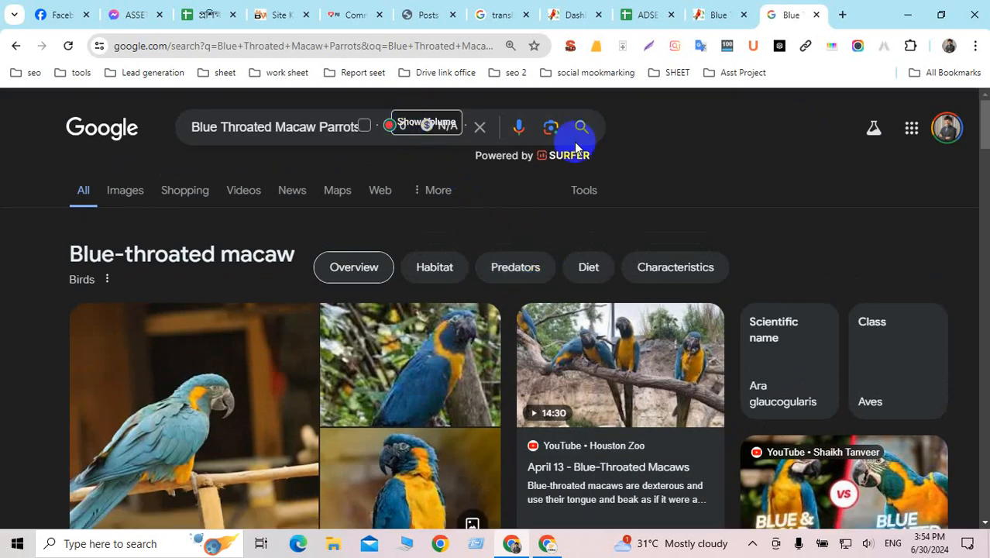
# Enter 10 as the keyword's search volume in SV cell C7 of the tracking sheet.
pyautogui.click(648, 17)
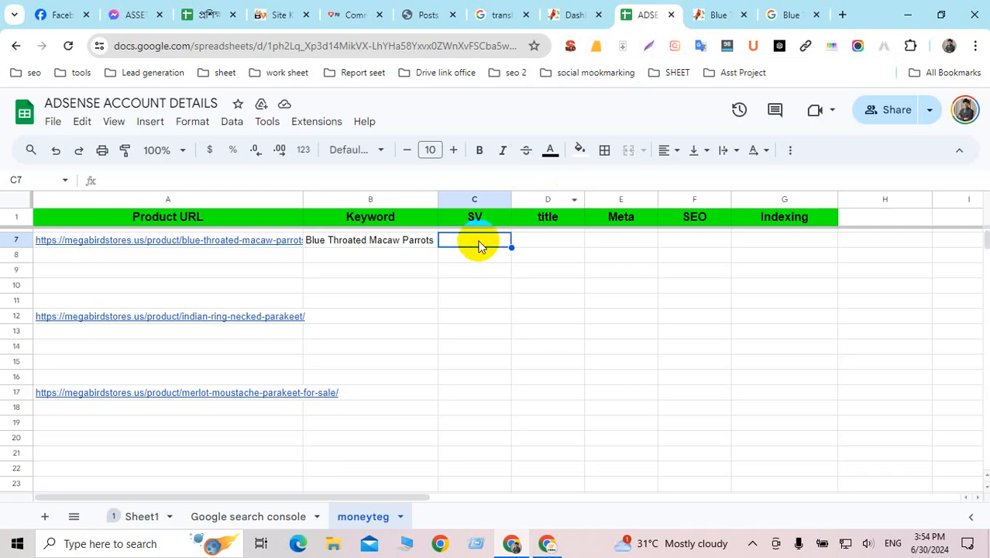
pyautogui.click(479, 241)
pyautogui.write('10')
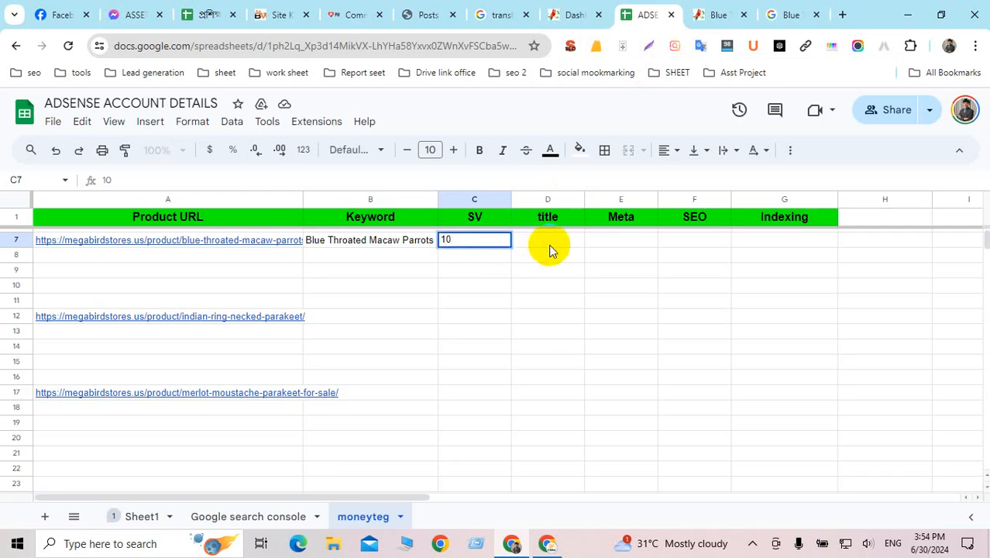
pyautogui.click(546, 246)
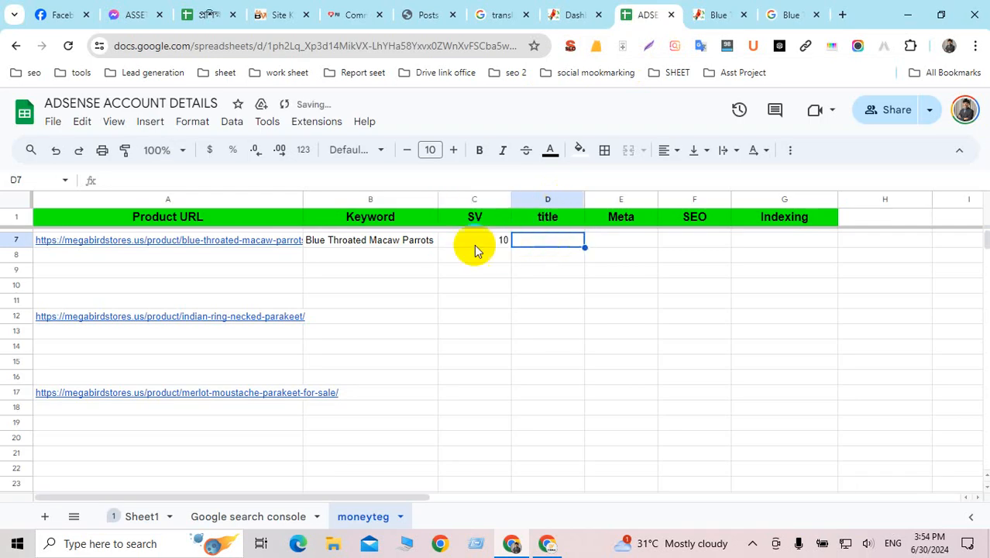
# Copy the page's SEO title "Blue Throated Macaw Parrots - Megabirdstores" from the SEO extension's summary into title cell D7 as values only.
pyautogui.click(287, 241)
pyautogui.click(722, 20)
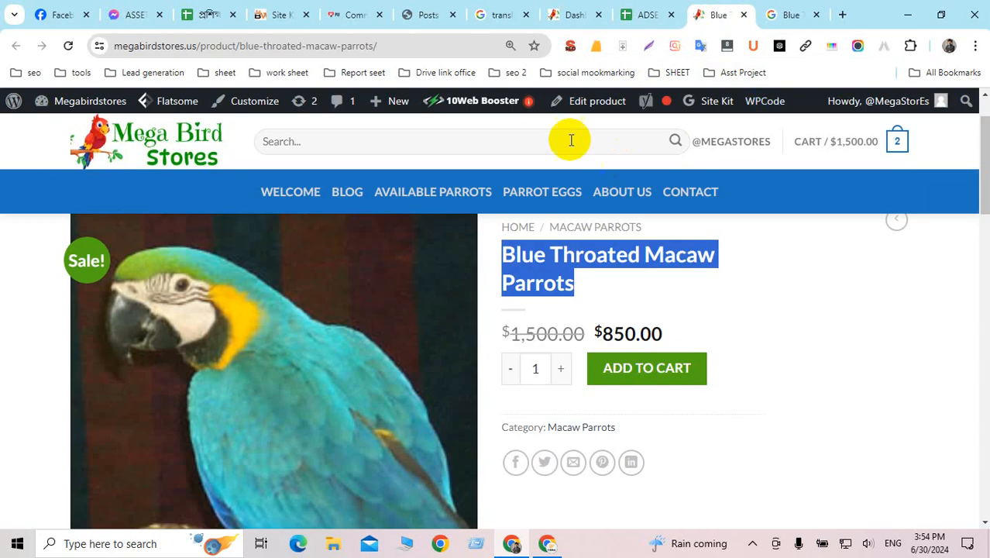
pyautogui.click(574, 47)
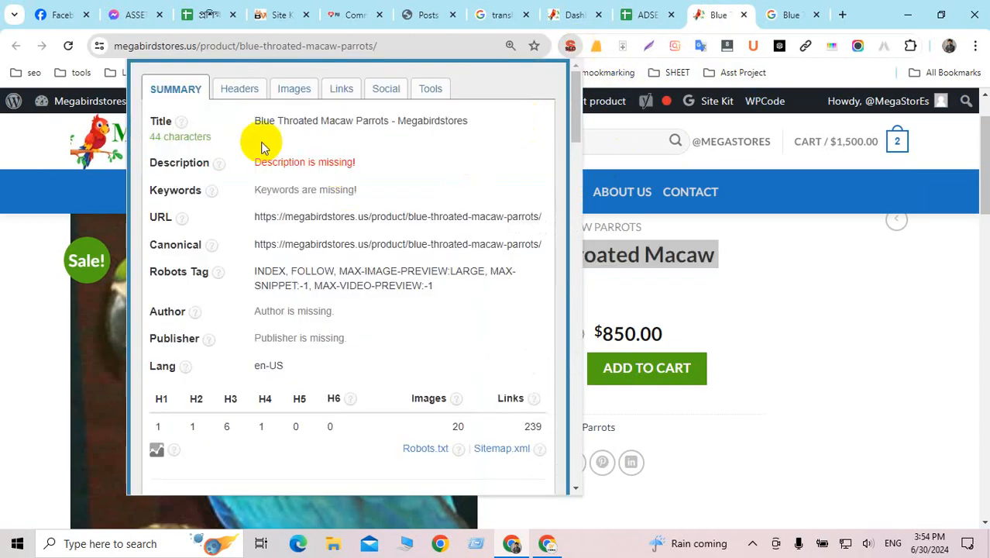
pyautogui.moveTo(253, 121); pyautogui.dragTo(518, 126)
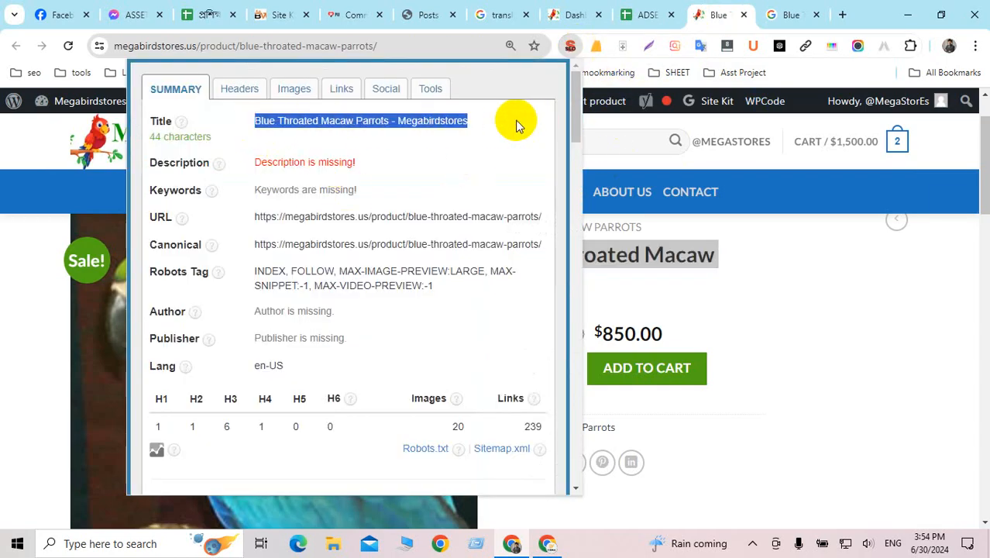
pyautogui.click(580, 15)
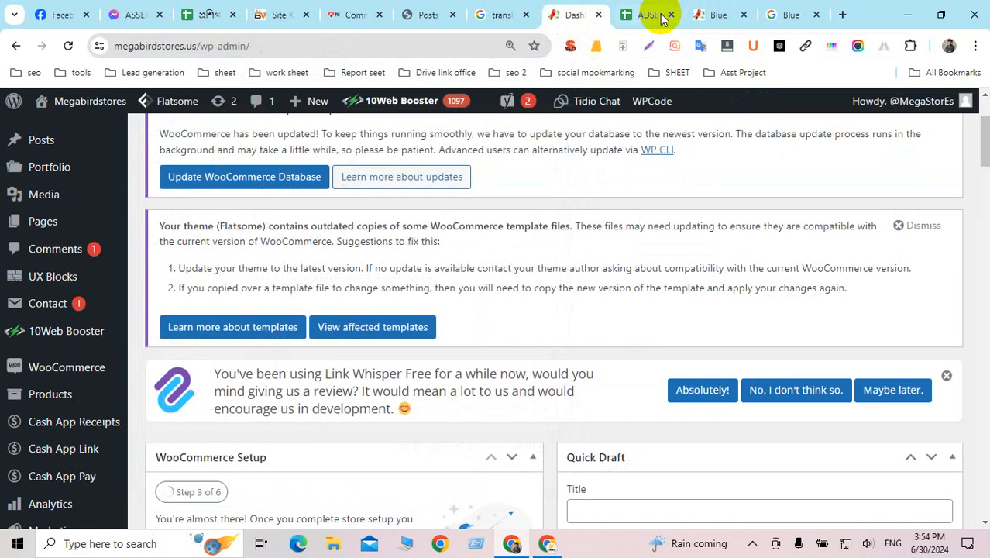
pyautogui.click(649, 14)
pyautogui.click(560, 246)
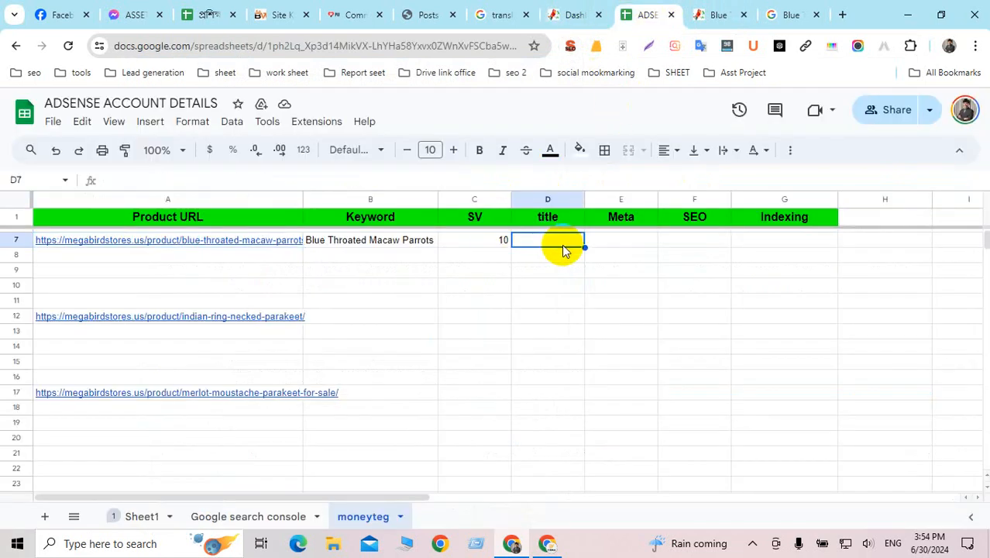
pyautogui.hotkey('ctrl', 'v')
pyautogui.click(608, 264)
pyautogui.click(630, 290)
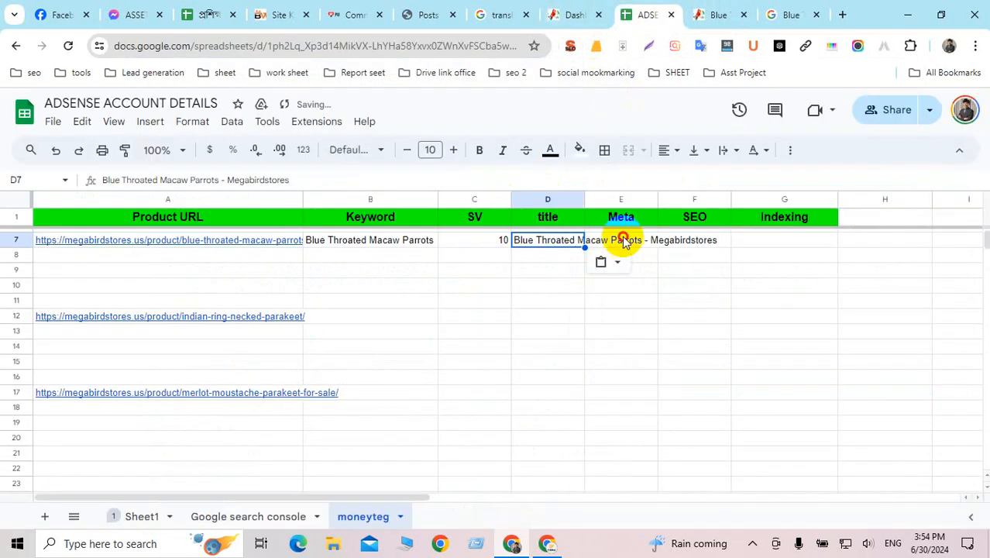
# Open the Blue Throated Macaw Parrots product for editing in a new browser tab and switch to it.
pyautogui.click(709, 15)
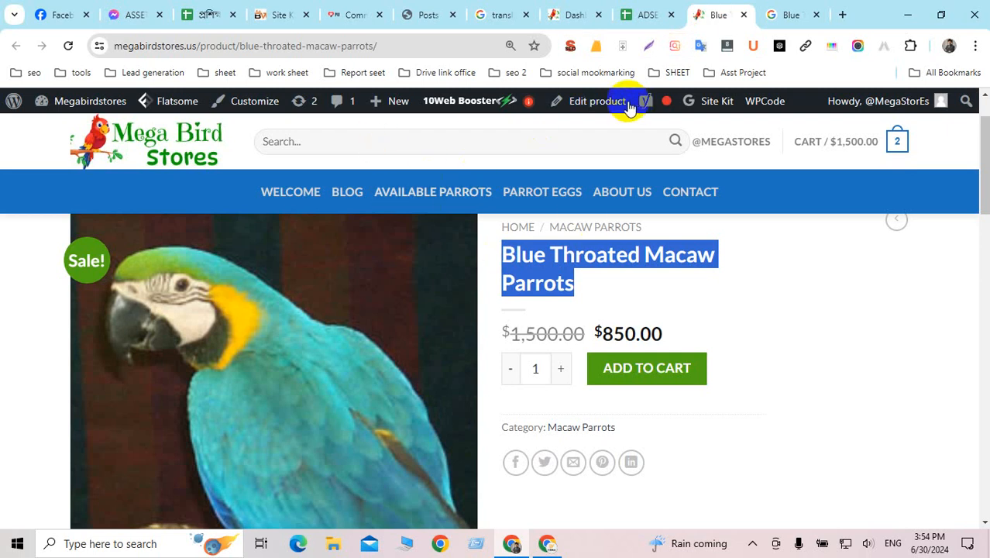
pyautogui.moveTo(594, 106)
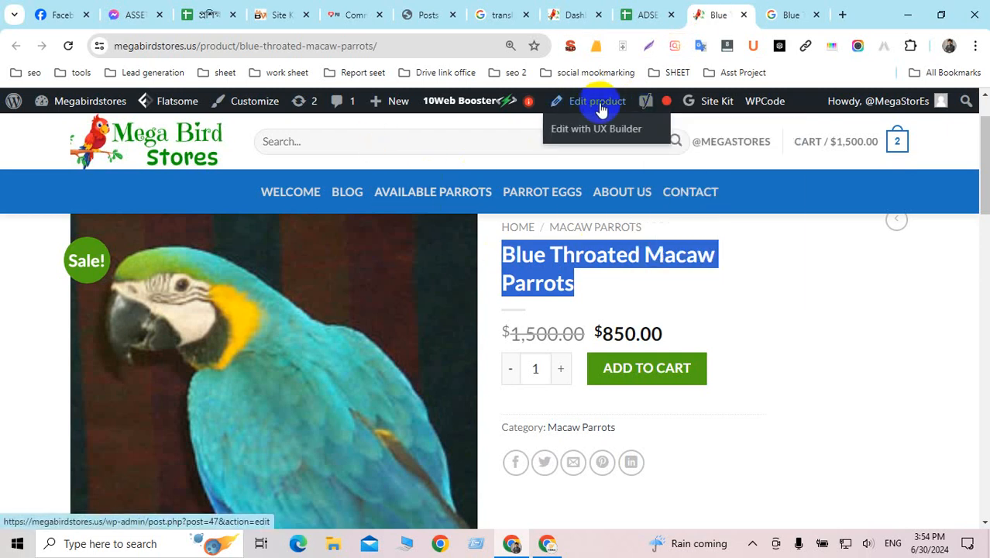
pyautogui.middleClick(602, 108)
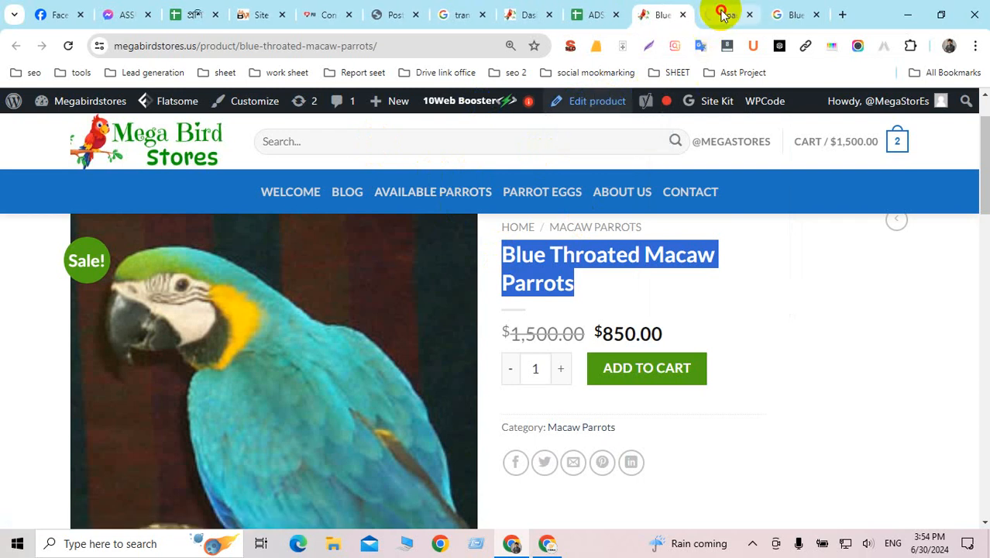
pyautogui.click(718, 15)
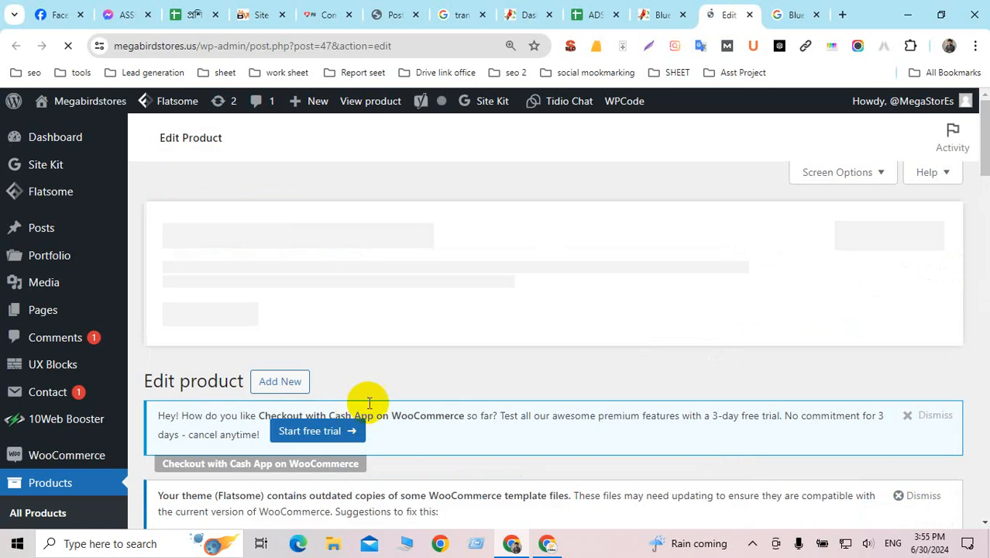
# Select and copy the entire product description text in the Blue Throated Macaw Parrots product editor.
pyautogui.scroll(-10, 503, 375)
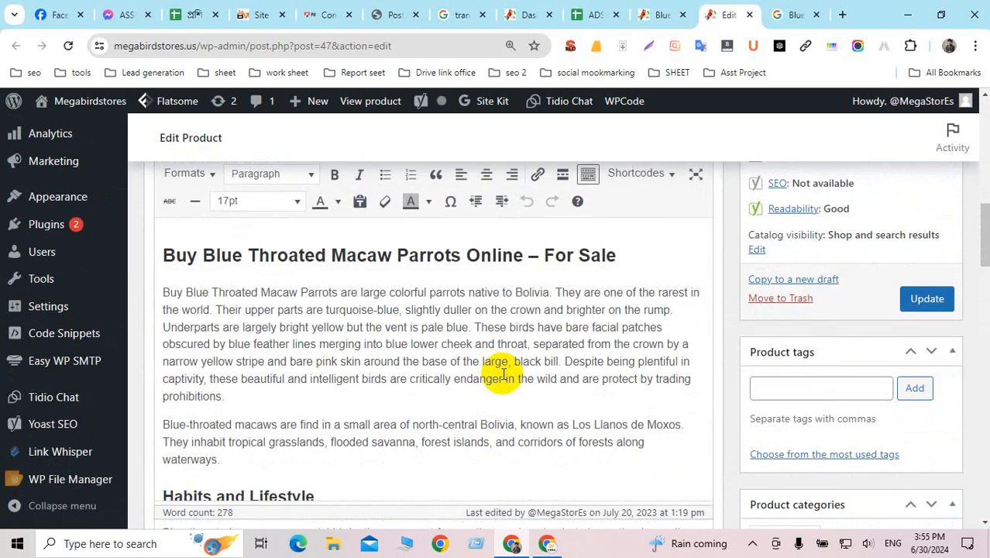
pyautogui.scroll(-3, 503, 374)
pyautogui.scroll(5, 503, 379)
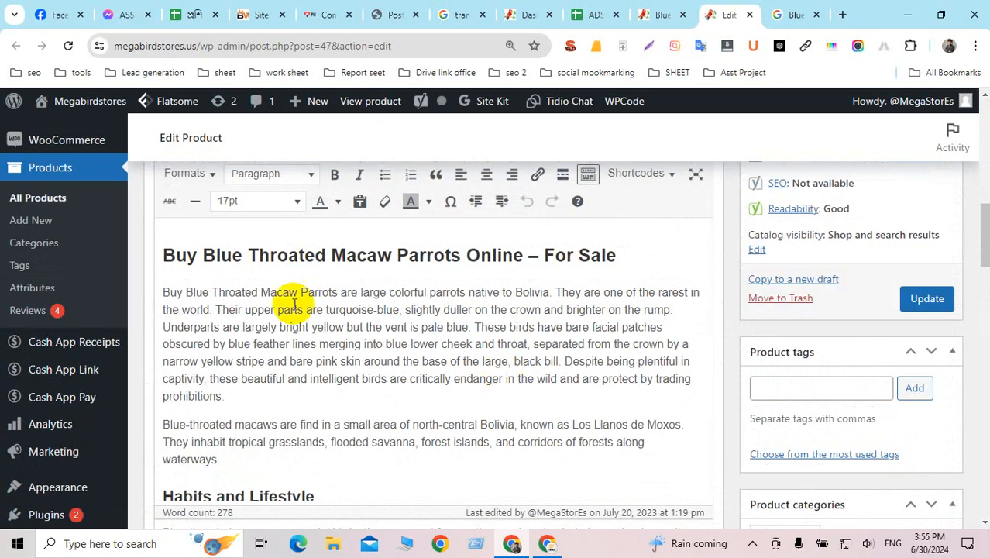
pyautogui.click(358, 351)
pyautogui.click(317, 343)
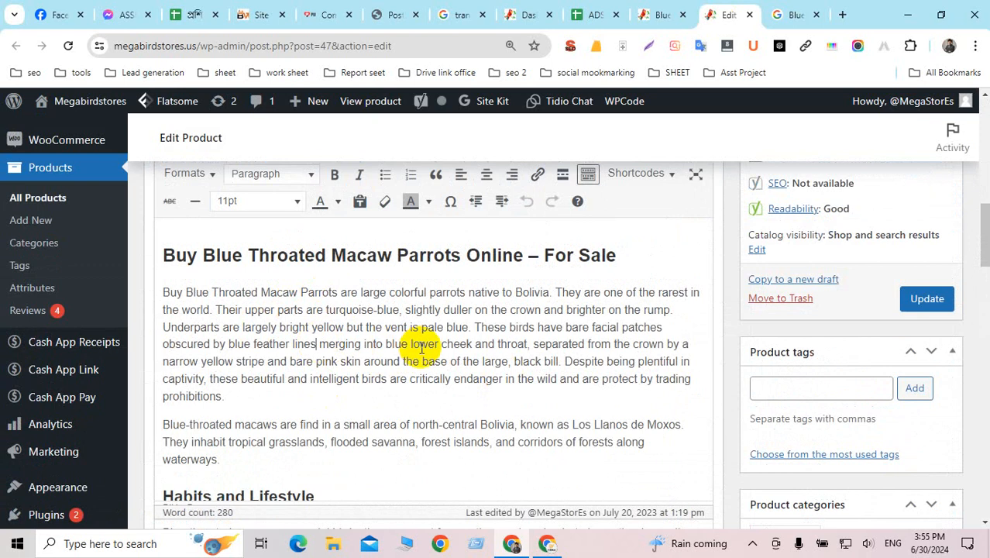
pyautogui.hotkey('ctrl', 'a')
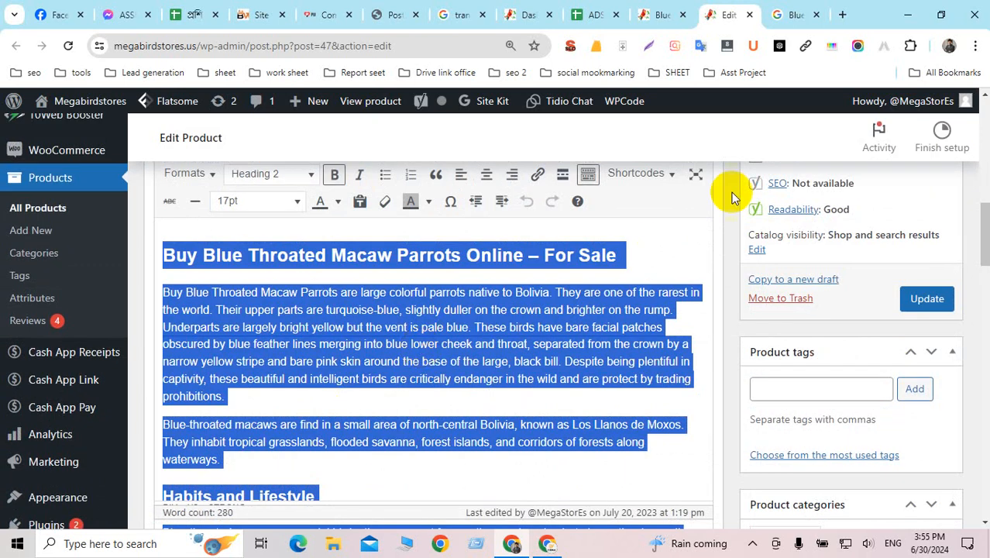
# Open Grammarly from the bookmarks of another Chrome profile and create a new document.
pyautogui.click(948, 46)
pyautogui.click(813, 325)
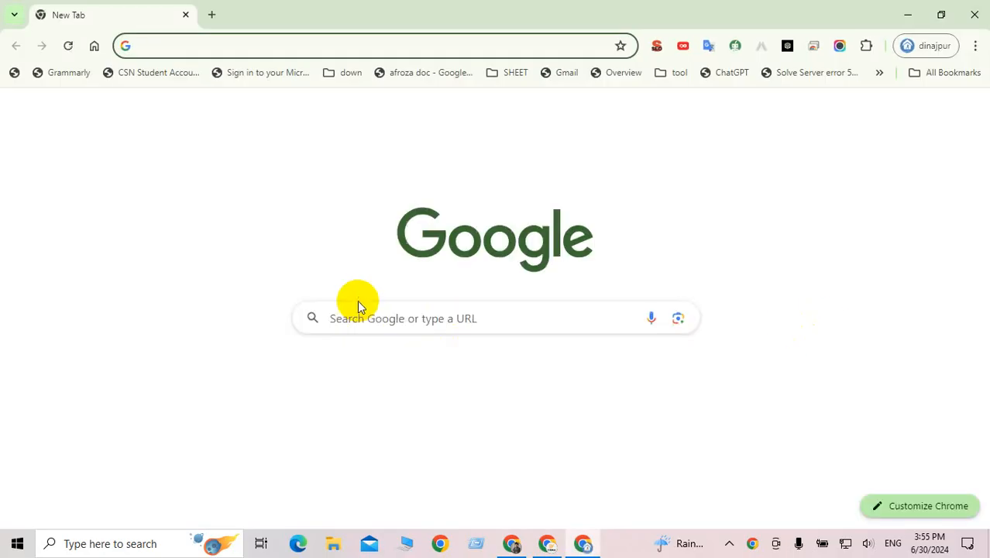
pyautogui.click(56, 72)
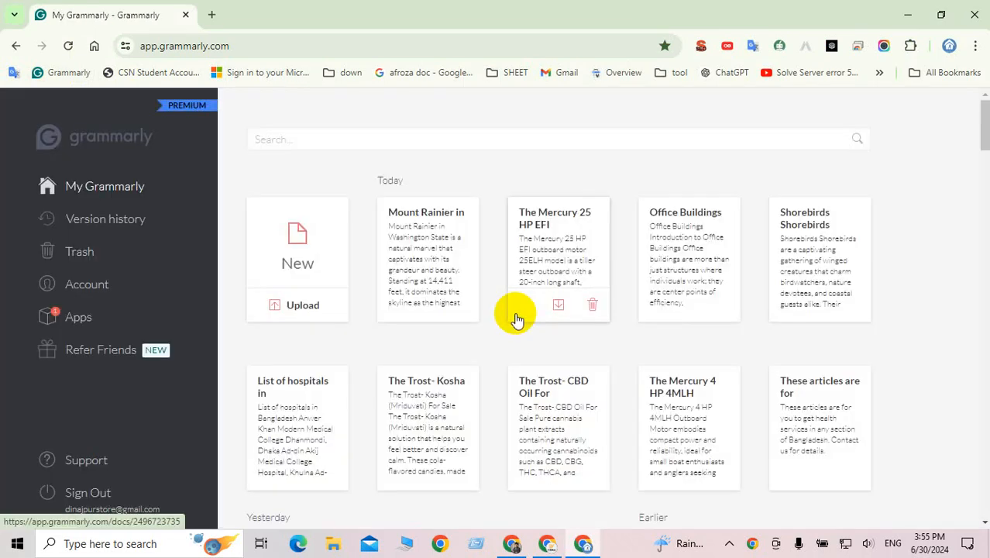
pyautogui.click(298, 248)
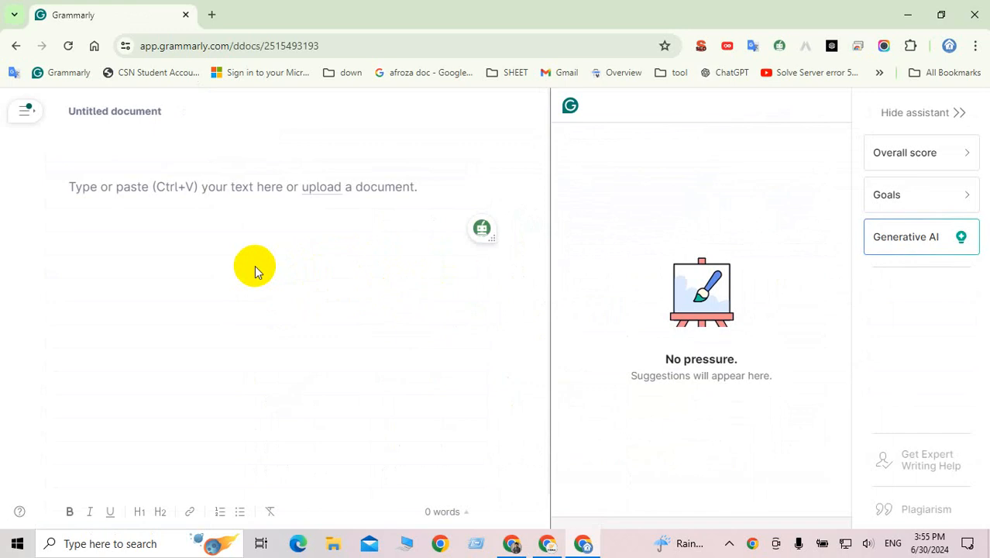
# Paste the product description into the new Grammarly document and confirm its writing goals with the intent Inform.
pyautogui.hotkey('ctrl', 'v')
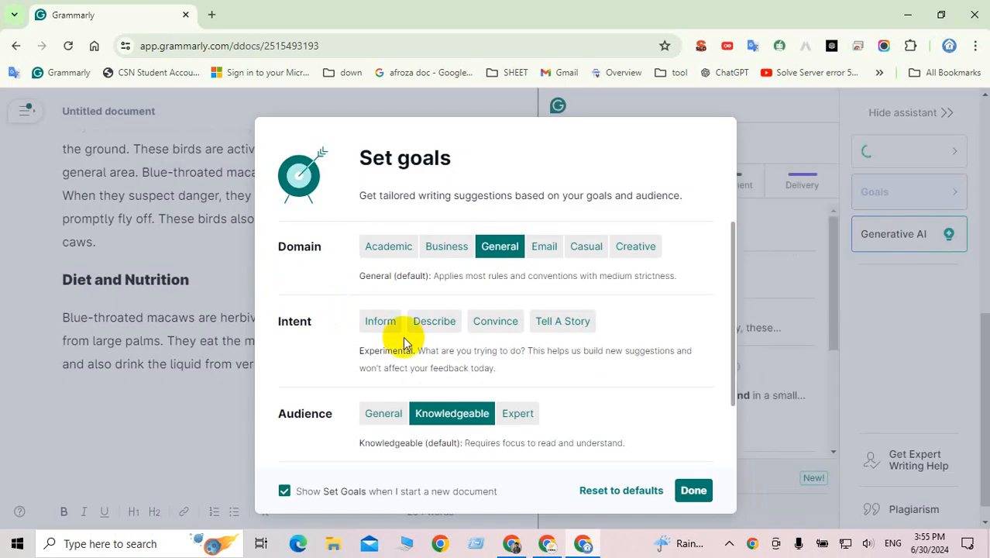
pyautogui.click(383, 322)
pyautogui.click(693, 490)
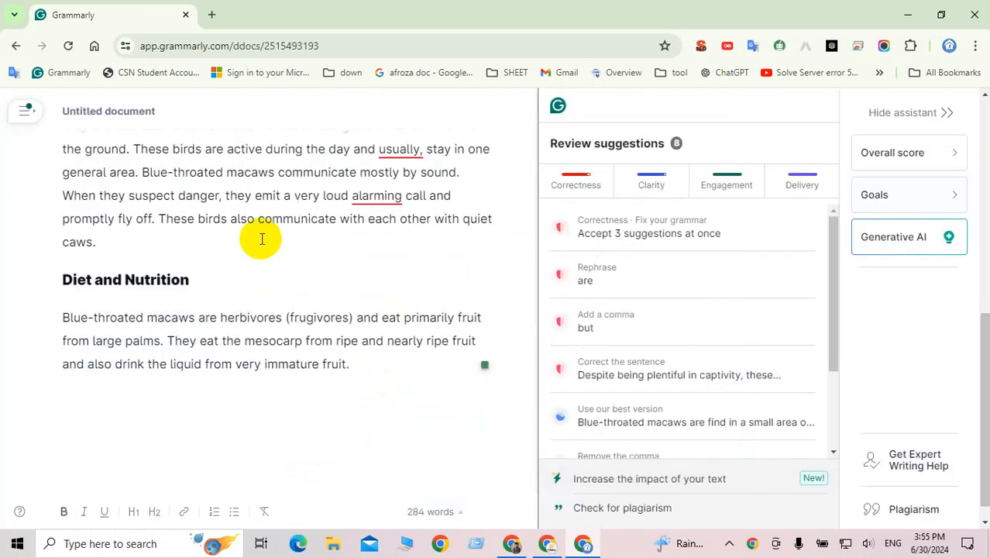
# Return to the beginning of the pasted description and run Grammarly's plagiarism check on it.
pyautogui.scroll(5, 261, 238)
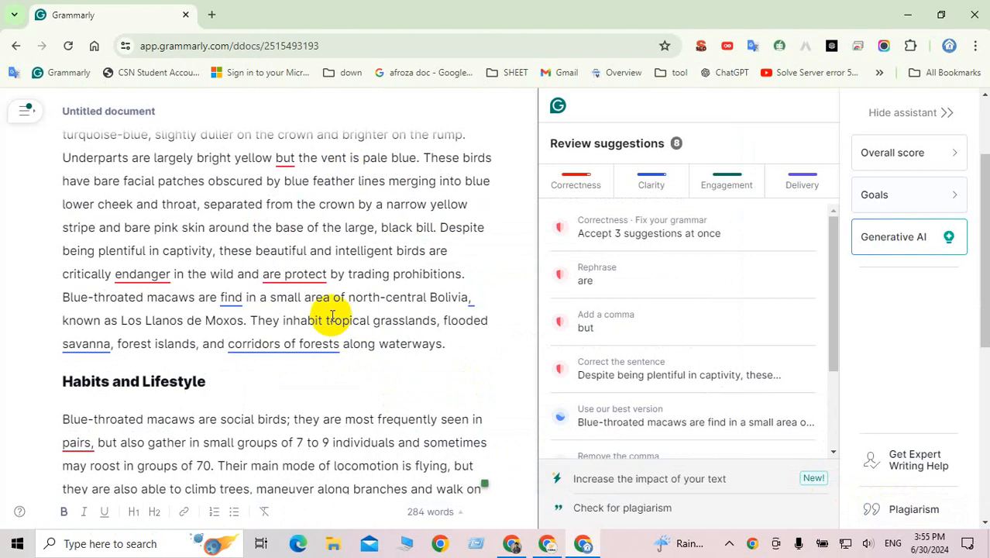
pyautogui.scroll(3, 319, 340)
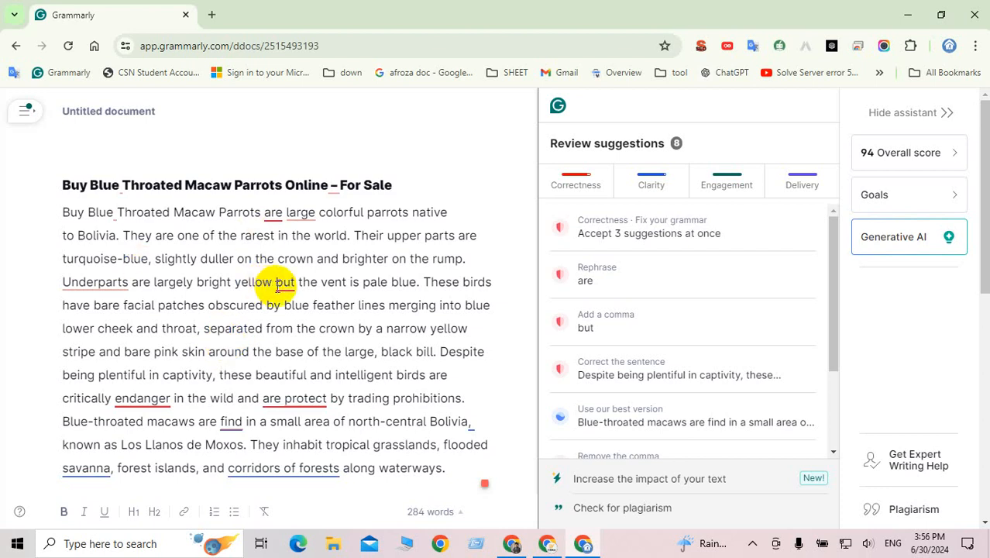
pyautogui.click(914, 509)
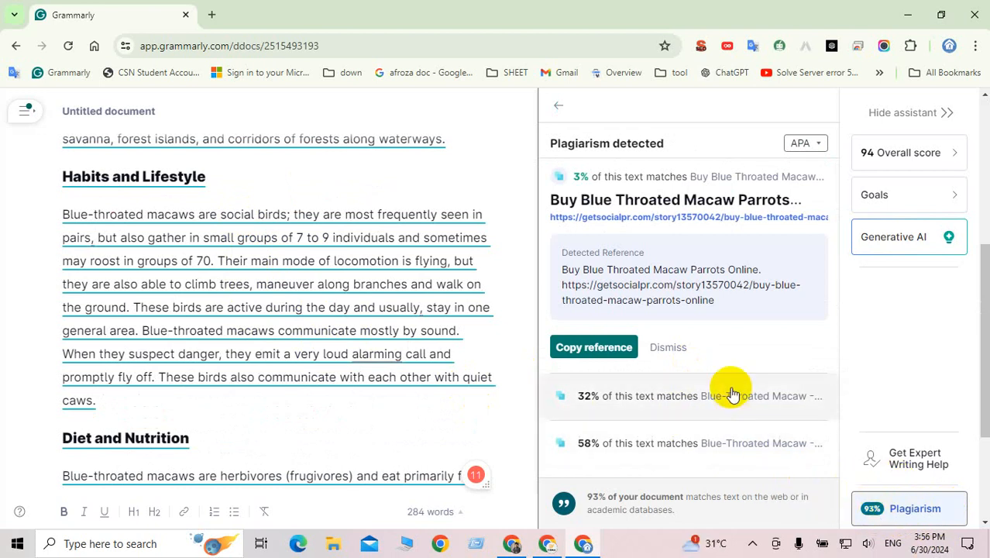
# Return to the WordPress product editor and copy the description's heading "Buy Blue Throated Macaw Parrots Online – For Sale".
pyautogui.click(302, 283)
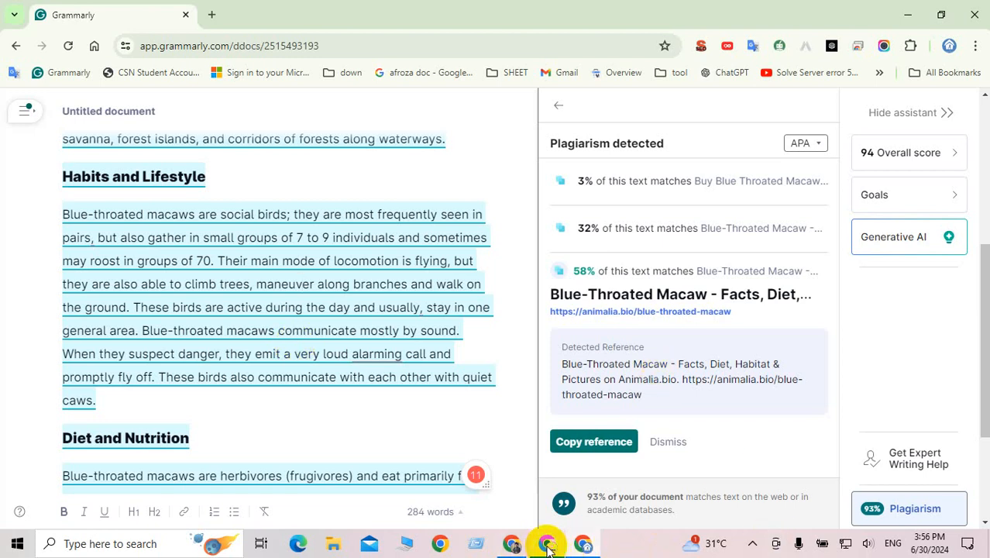
pyautogui.moveTo(547, 548)
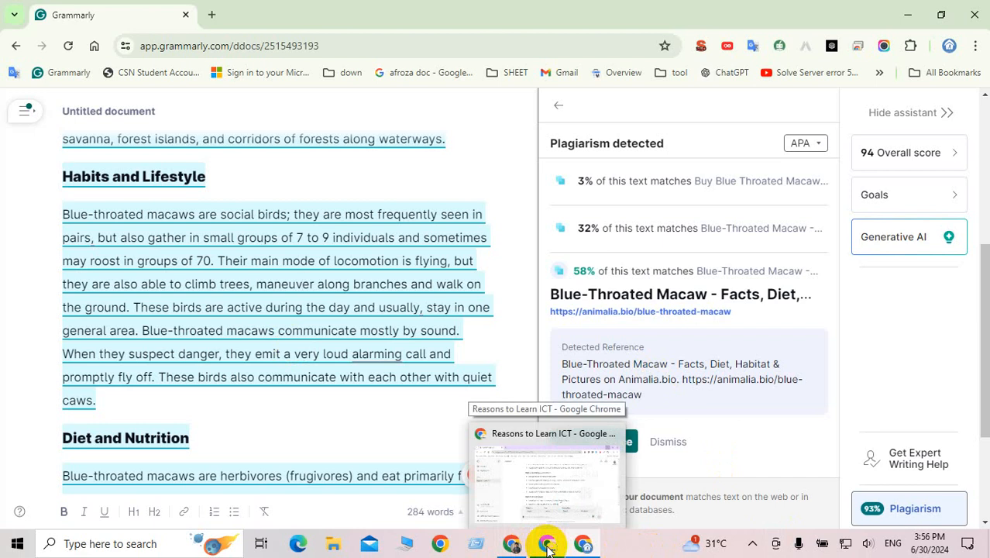
pyautogui.click(511, 542)
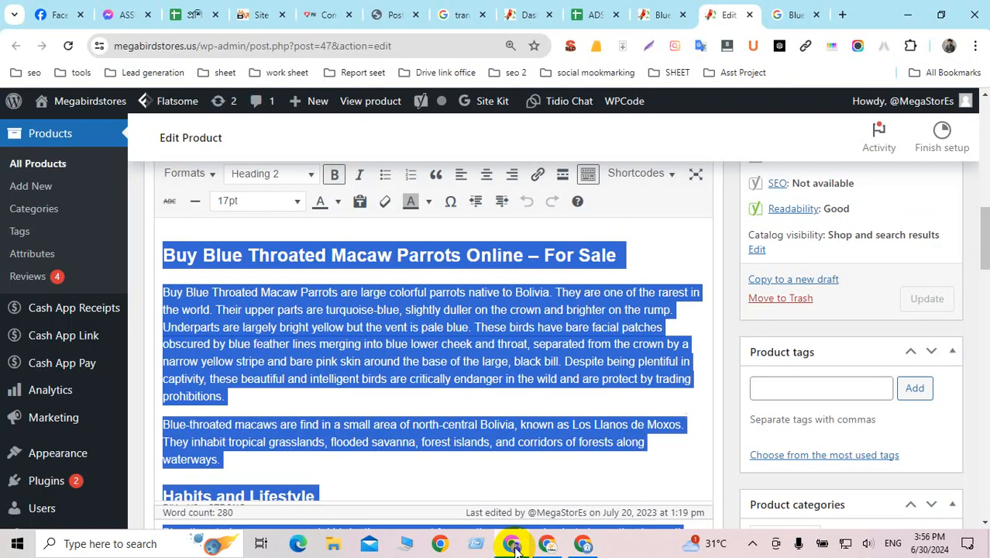
pyautogui.click(428, 379)
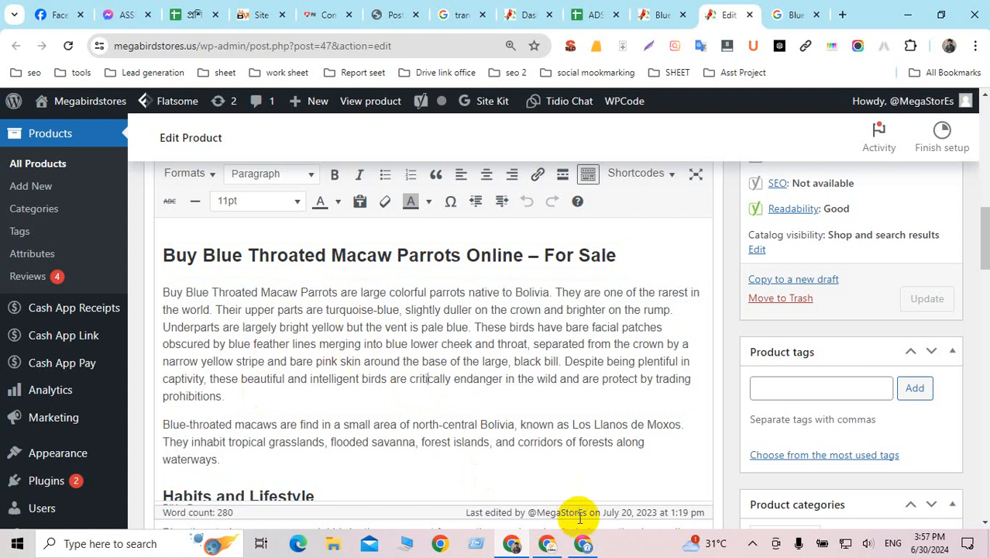
pyautogui.moveTo(585, 543)
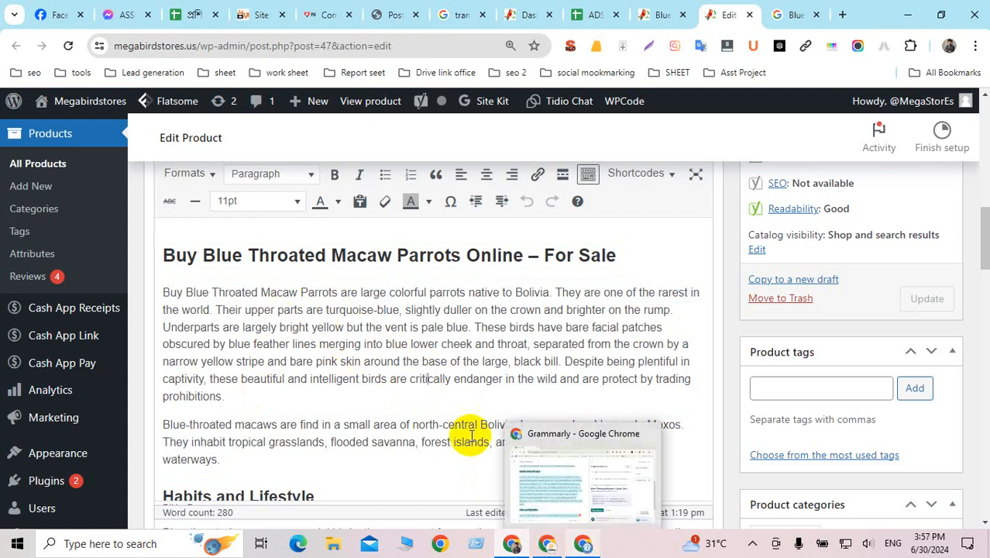
pyautogui.scroll(2, 444, 380)
pyautogui.moveTo(619, 400); pyautogui.dragTo(155, 387)
pyautogui.hotkey('ctrl', 'c')
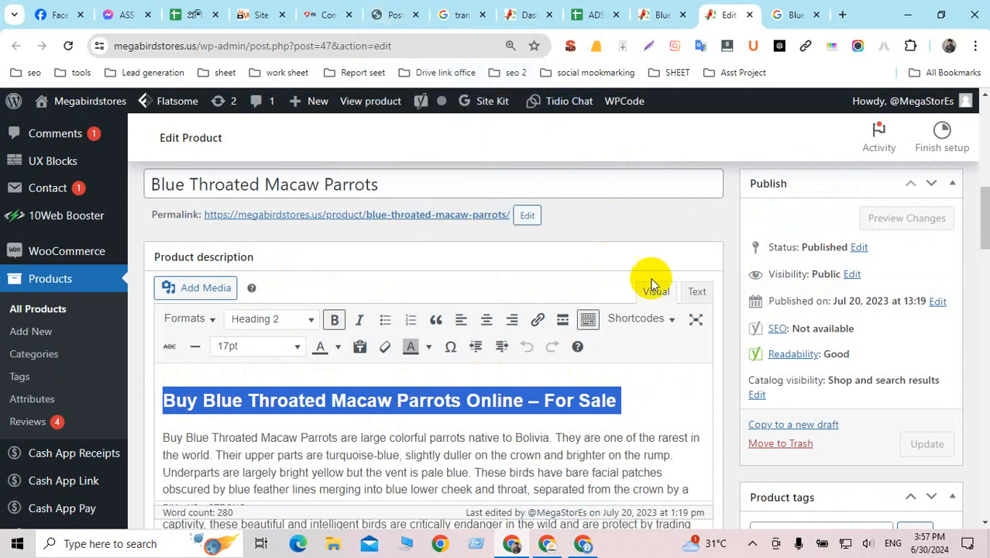
# Switch to ChatGPT in the other Chrome window and paste the copied heading into the prompt.
pyautogui.click(547, 544)
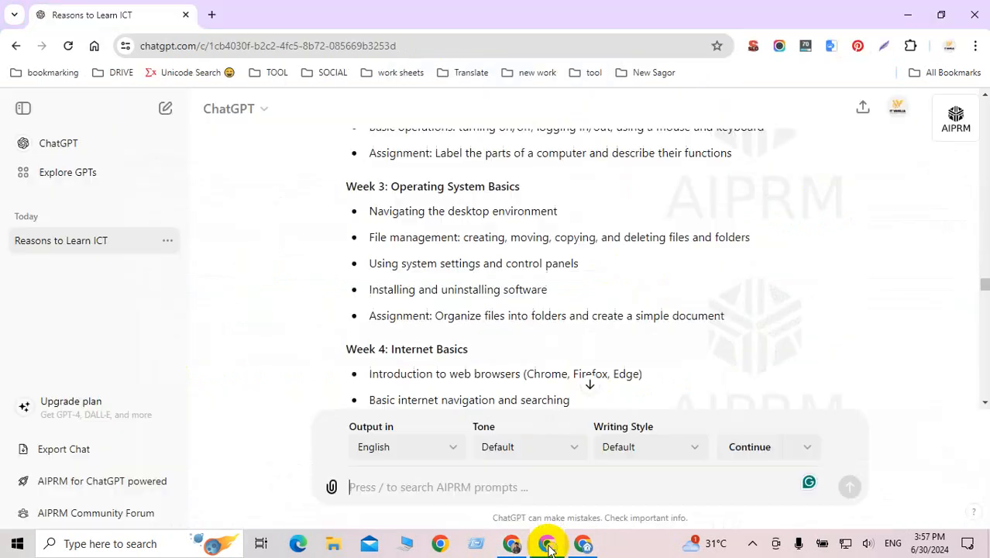
pyautogui.scroll(-3, 508, 372)
pyautogui.click(380, 485)
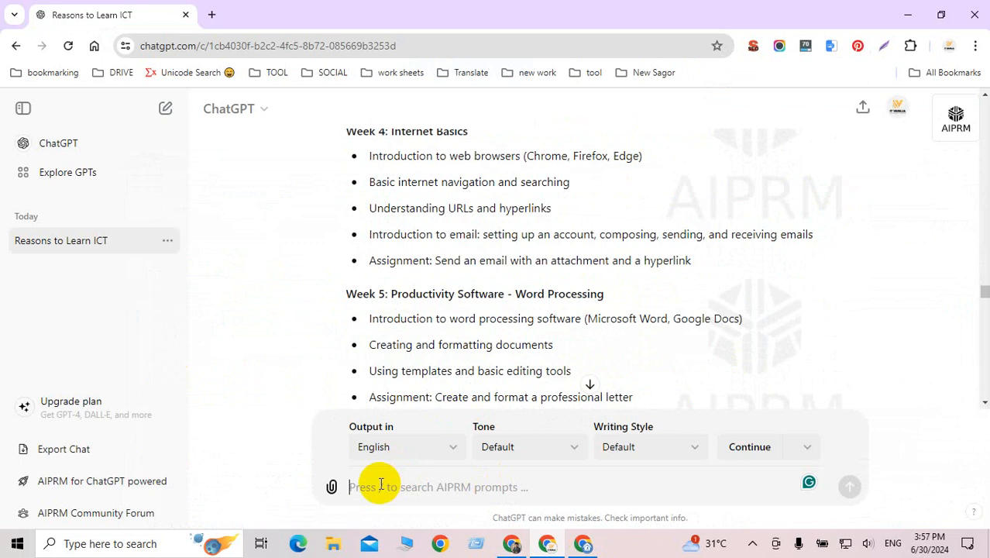
pyautogui.hotkey('ctrl', 'v')
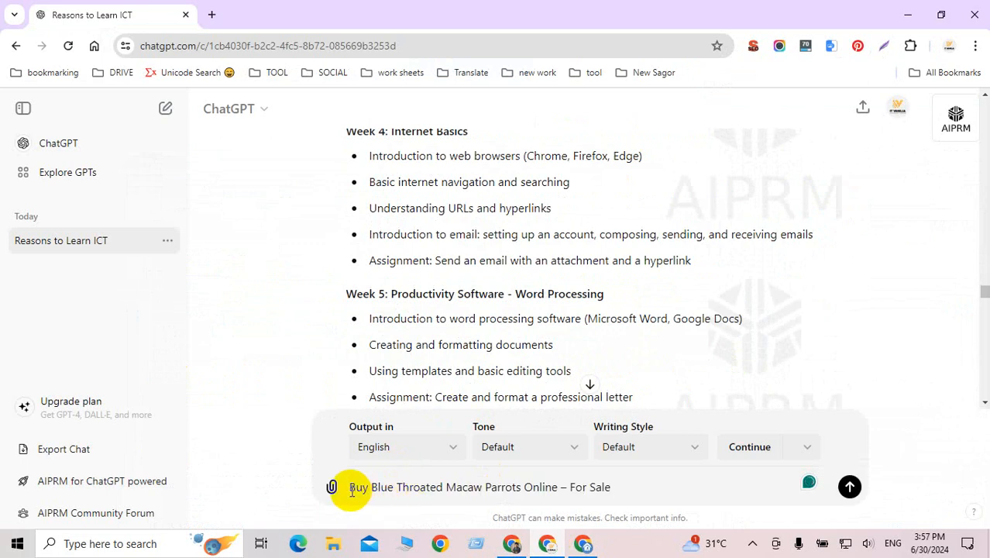
# Put "Write a product description:" in front of the pasted heading and send the prompt.
pyautogui.click(349, 487)
pyautogui.write('W')
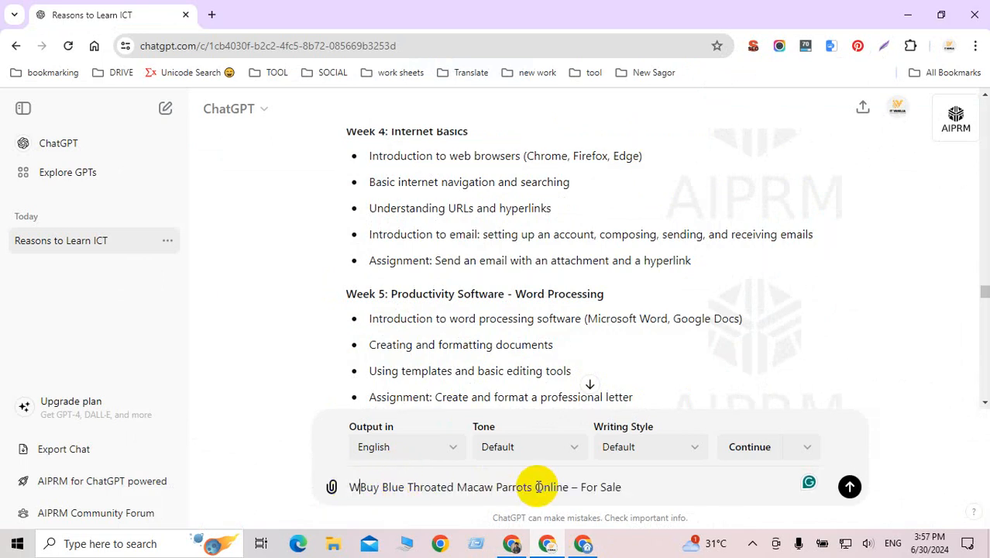
pyautogui.write('rite a ')
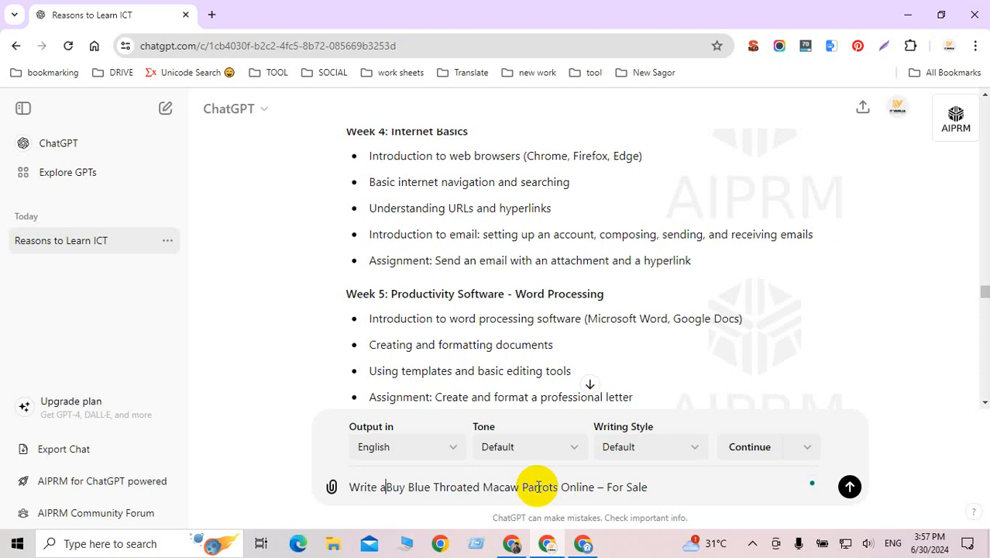
pyautogui.write('produ')
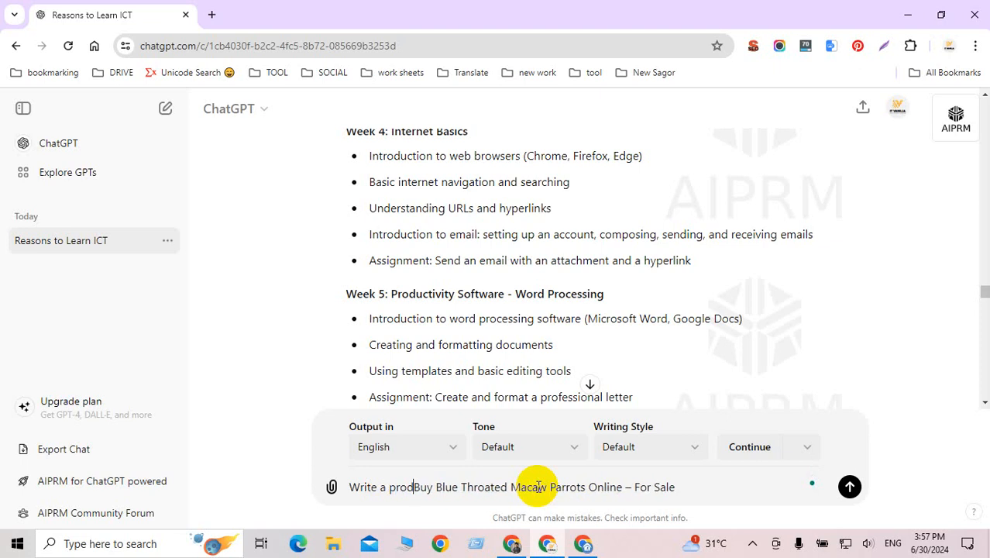
pyautogui.write('ct ')
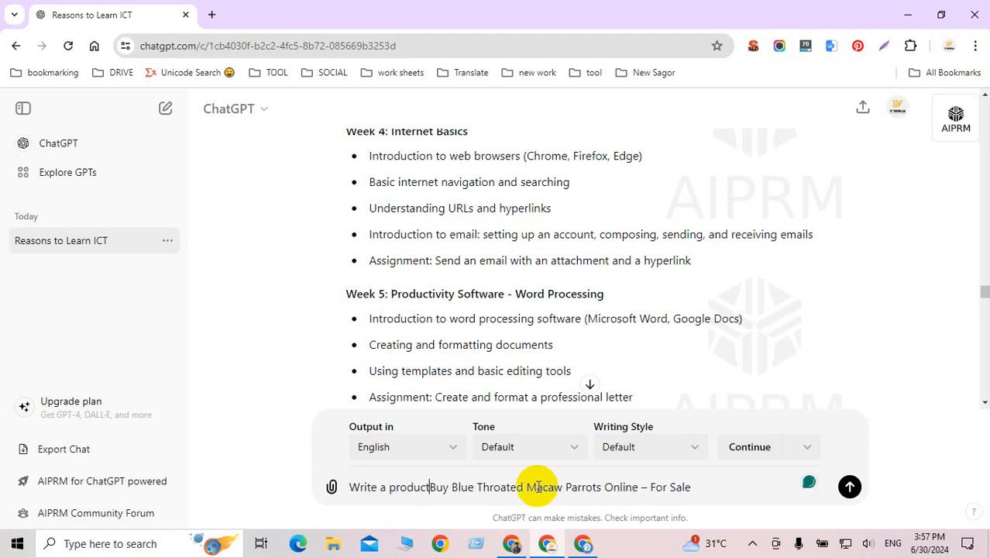
pyautogui.write('des')
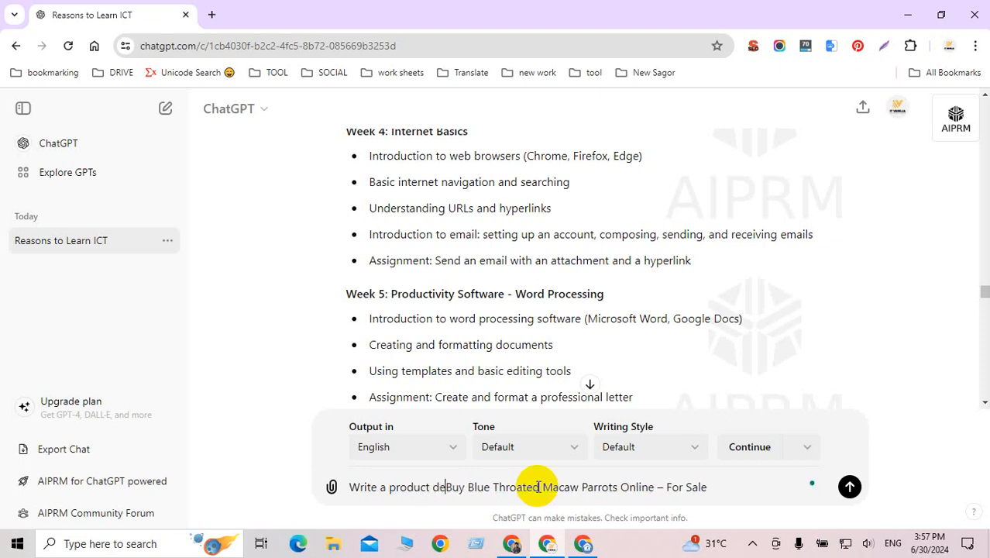
pyautogui.write('cript')
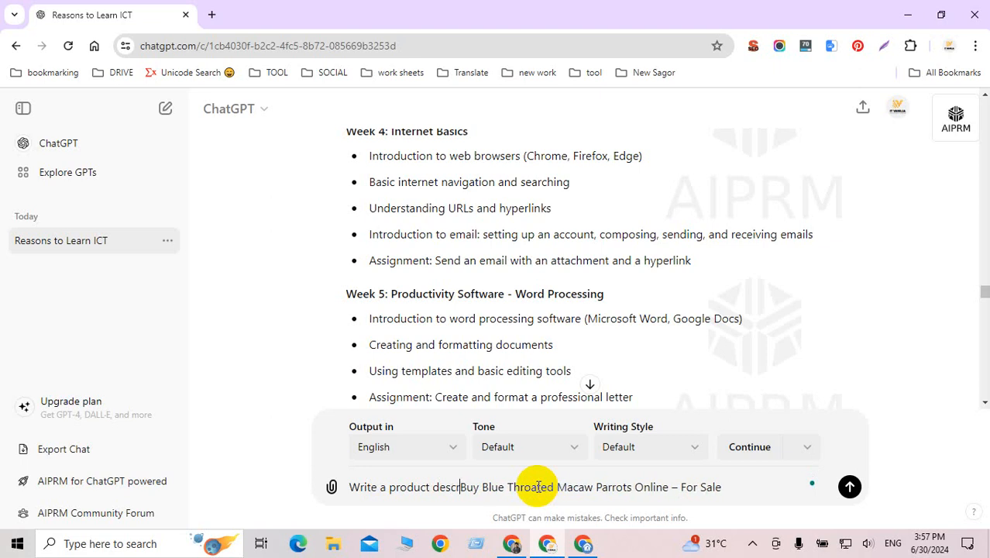
pyautogui.write('ion')
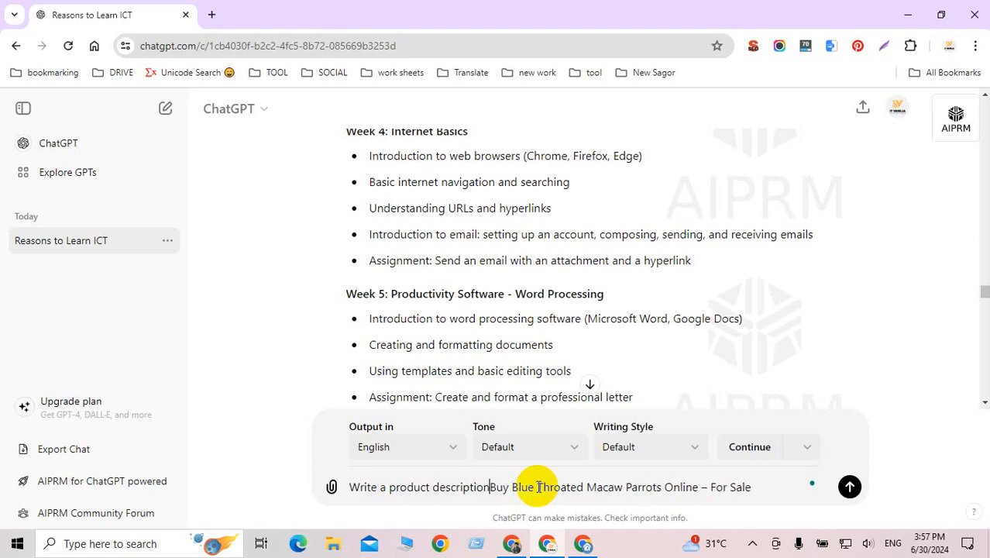
pyautogui.write(':')
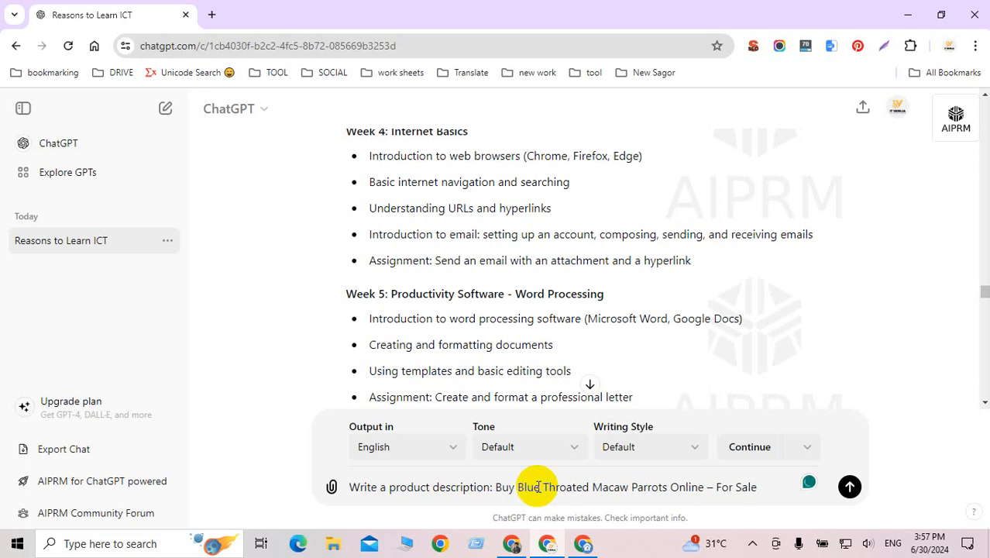
pyautogui.press('Return')
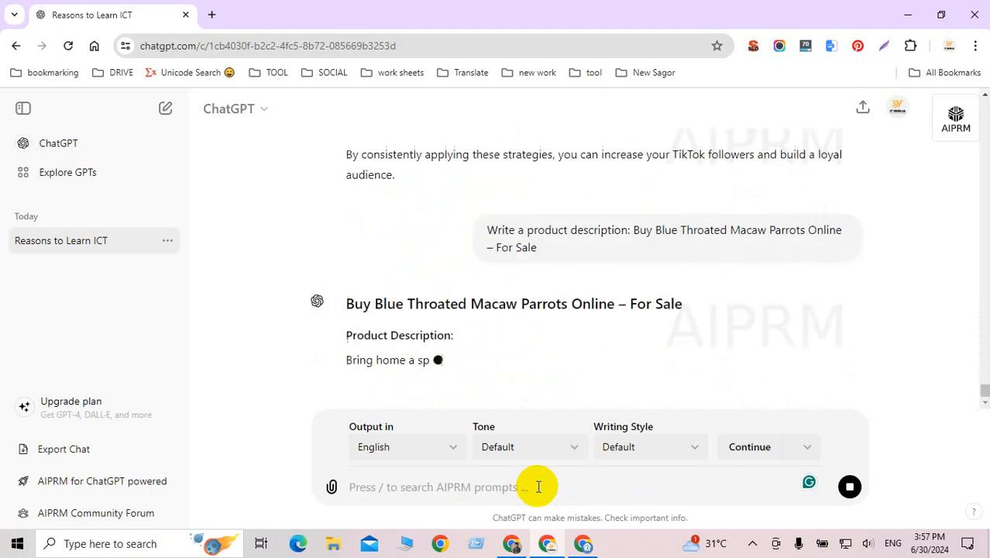
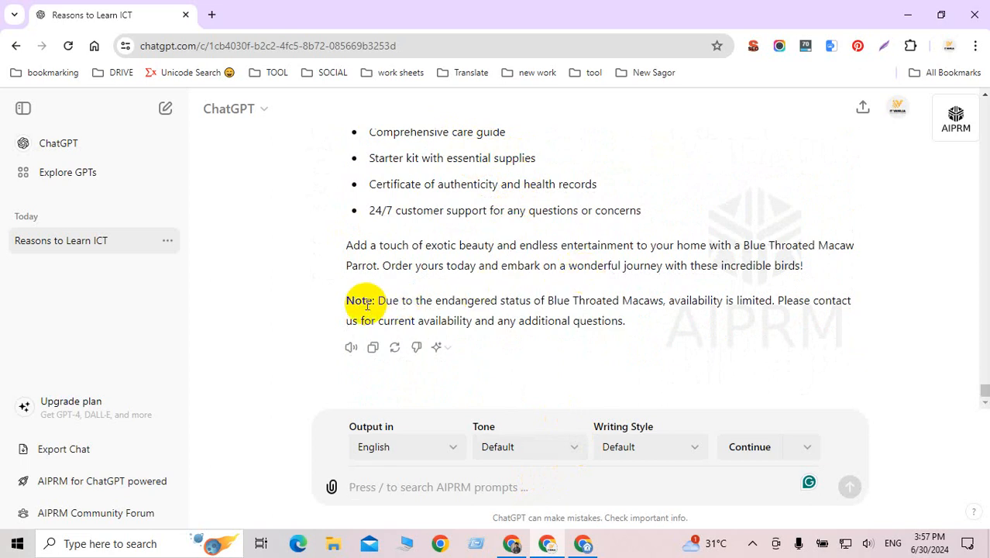
# Select and copy the generated description from its heading through the closing "Add a touch of exotic beauty" paragraph, leaving out the note.
pyautogui.moveTo(367, 305); pyautogui.dragTo(614, 321)
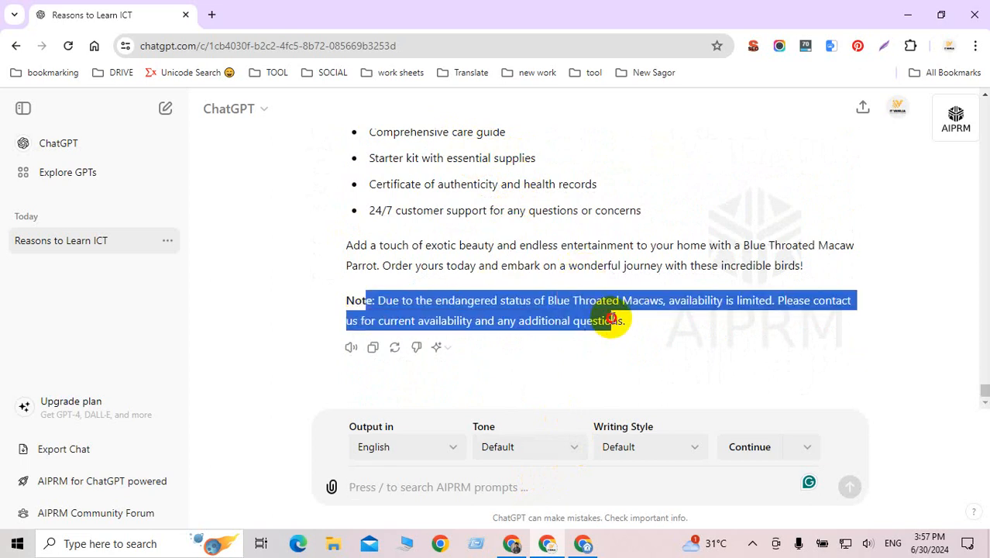
pyautogui.click(908, 279)
pyautogui.moveTo(806, 266); pyautogui.dragTo(343, 206)
pyautogui.scroll(3, 425, 229)
pyautogui.scroll(5, 425, 226)
pyautogui.scroll(1, 424, 226)
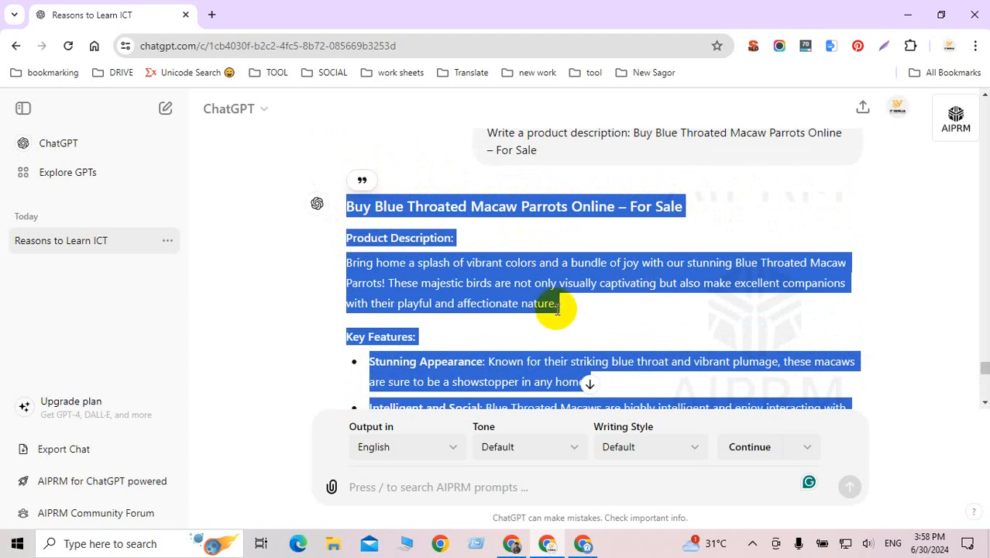
# Switch to the Grammarly document and replace its entire text with the ChatGPT description to recheck it for plagiarism.
pyautogui.click(584, 540)
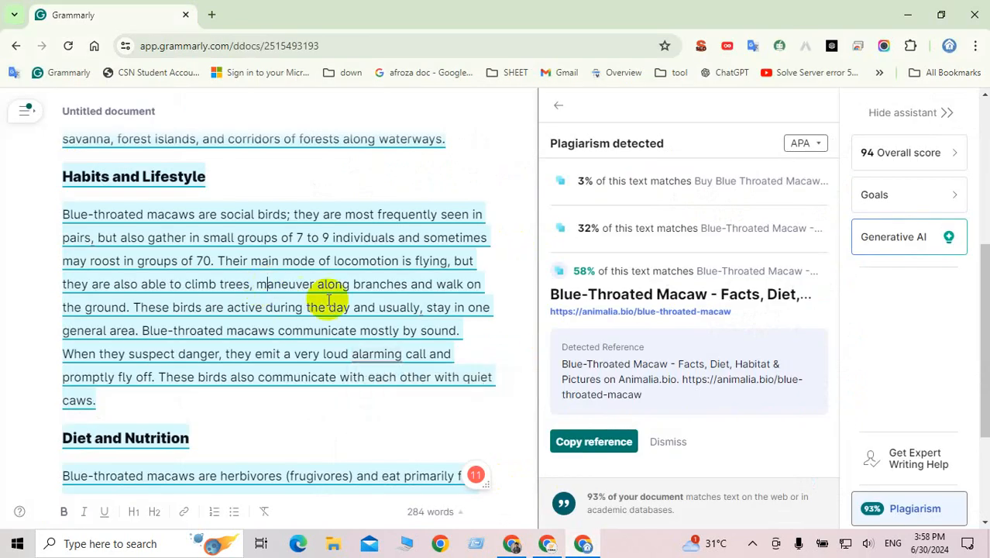
pyautogui.hotkey('ctrl', 'a')
pyautogui.press('BackSpace')
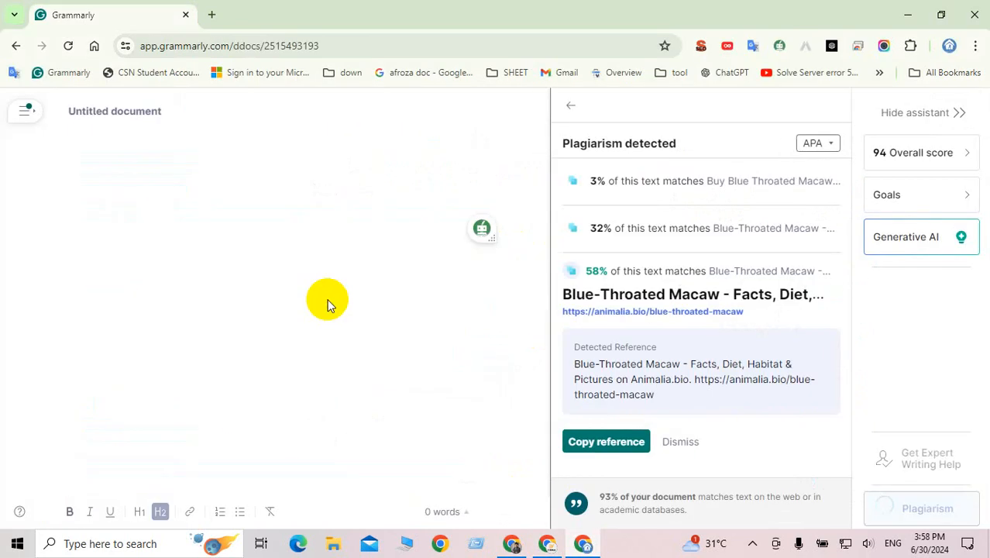
pyautogui.hotkey('ctrl', 'v')
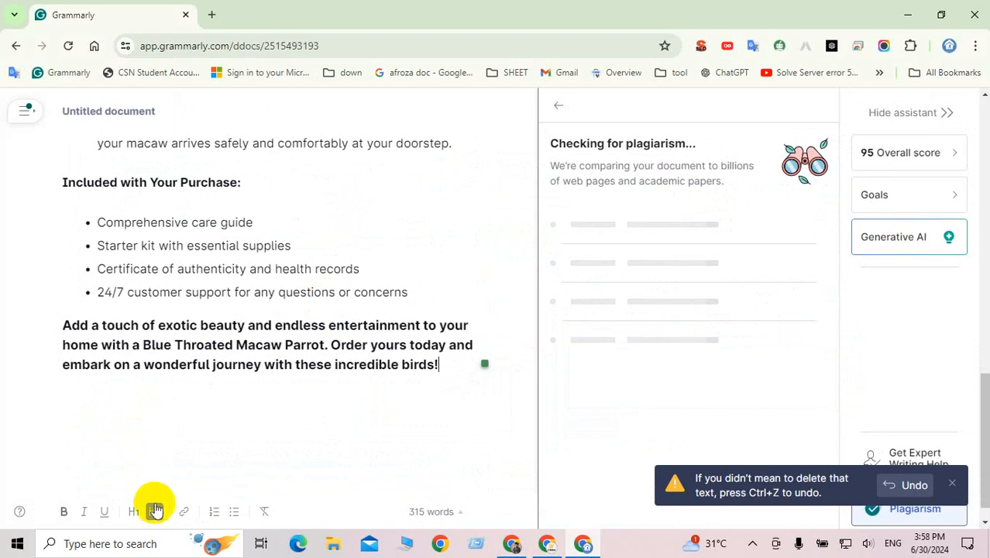
# Remove the Heading 2 formatting from the closing paragraph and dismiss the text deletion notice.
pyautogui.click(157, 512)
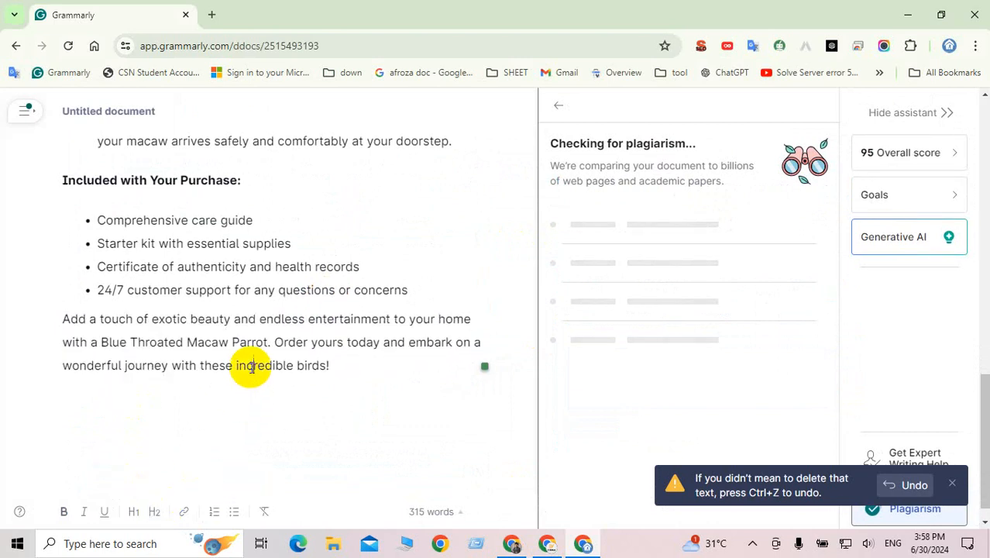
pyautogui.scroll(5, 321, 343)
pyautogui.scroll(6, 323, 344)
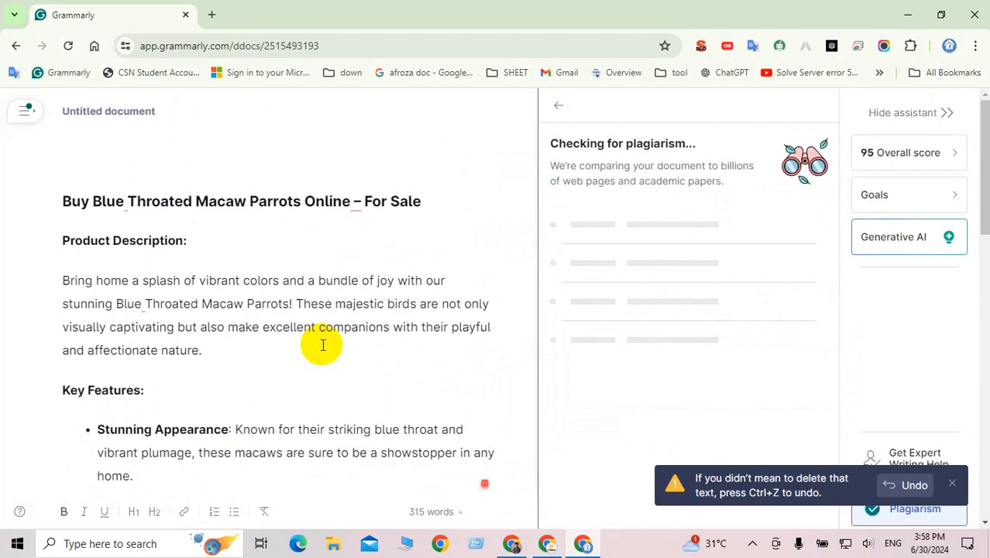
pyautogui.click(954, 486)
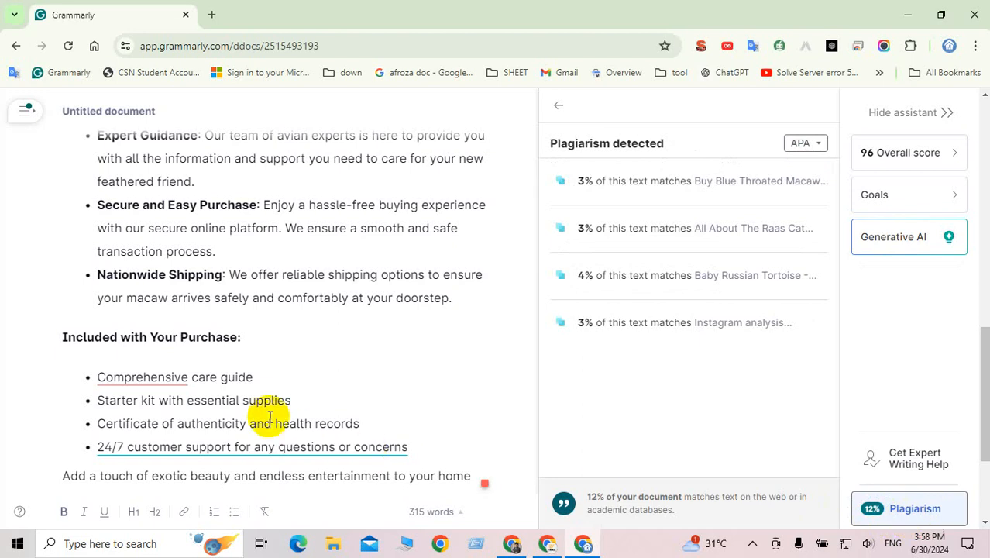
# Accept the lowercase suggestion for "Comprehensive" in the care guide bullet and restore its capital C.
pyautogui.click(254, 442)
pyautogui.click(165, 376)
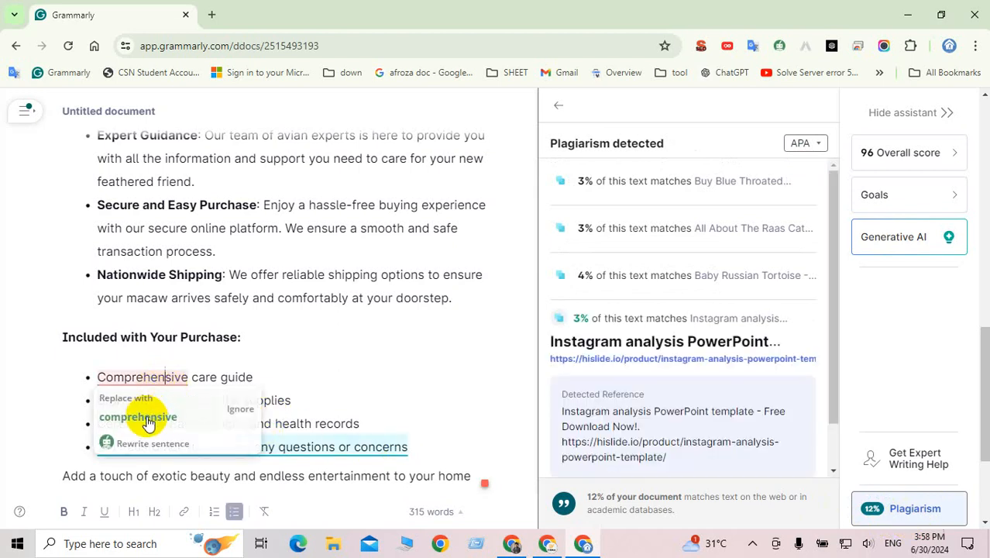
pyautogui.click(160, 418)
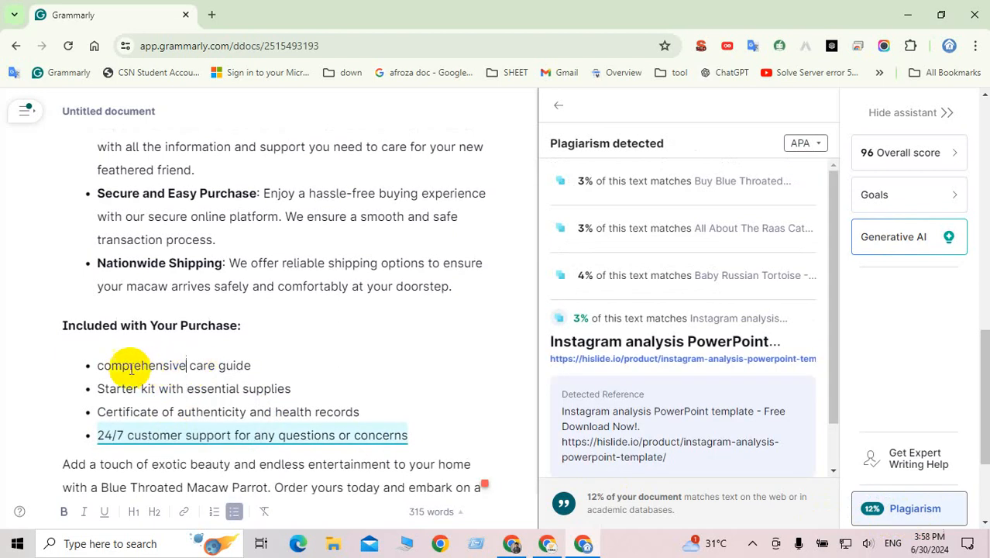
pyautogui.click(103, 368)
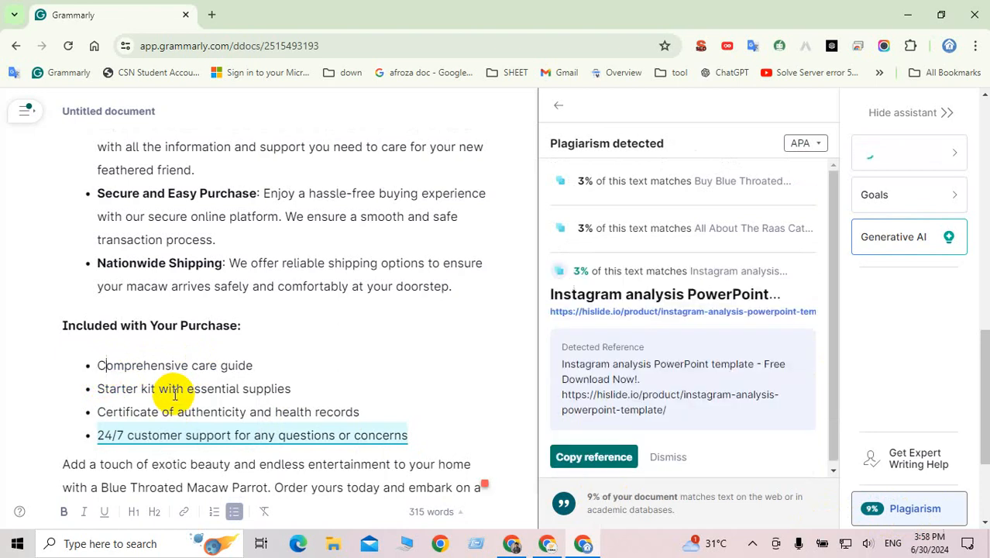
# Delete the dash from the document's heading so it reads "Buy Blue Throated Macaw Parrots Online For Sale".
pyautogui.scroll(5, 265, 418)
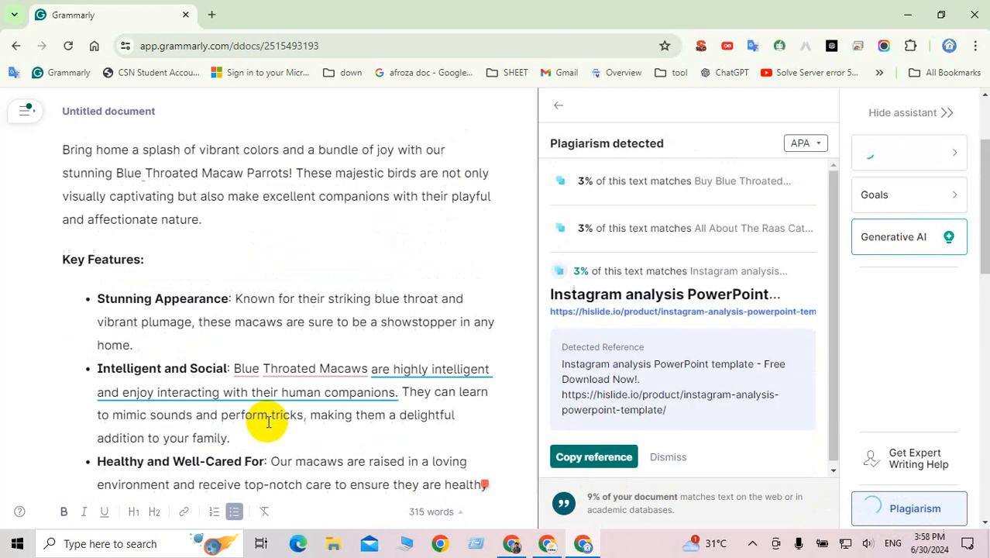
pyautogui.scroll(2, 265, 418)
pyautogui.click(234, 201)
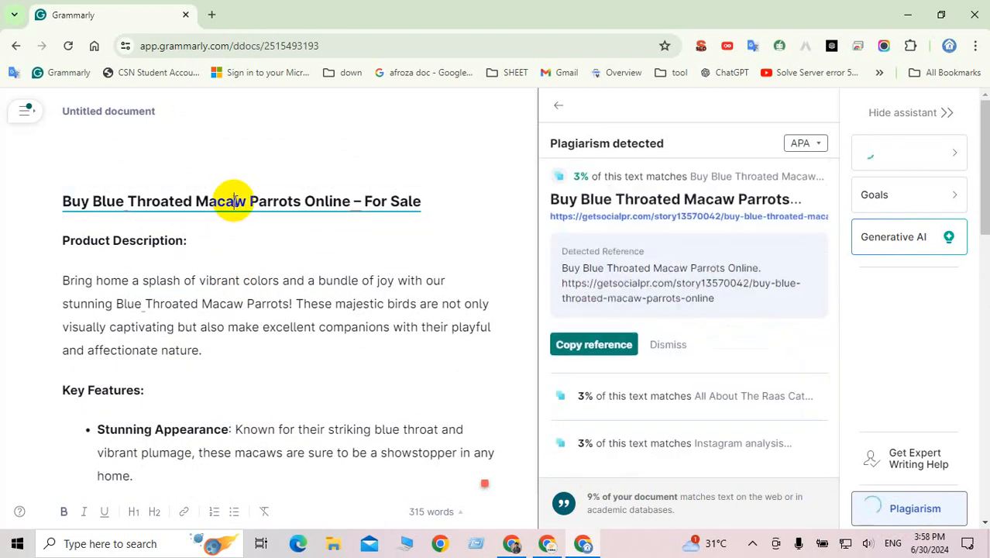
pyautogui.click(356, 202)
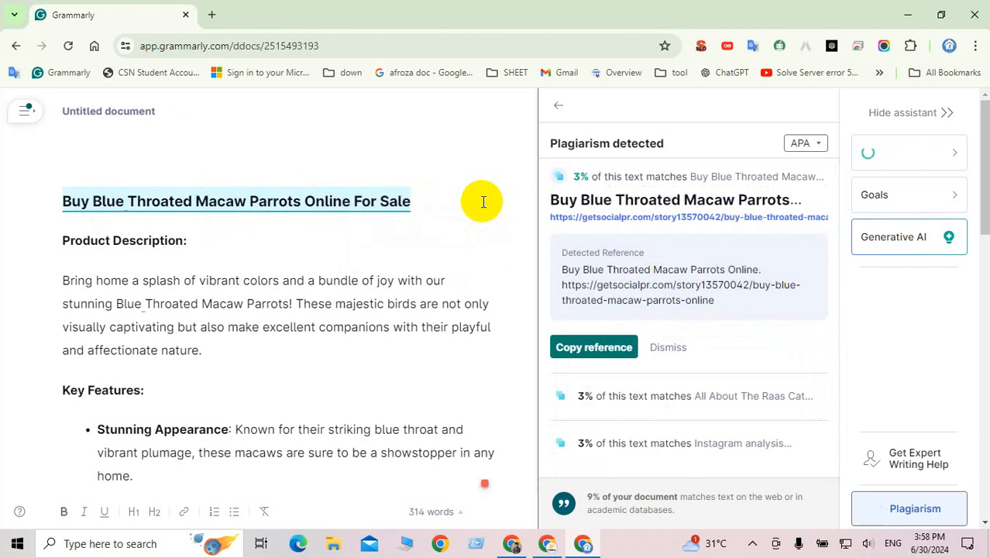
# Delete the "Product Description:" line and its empty line beneath the document's heading.
pyautogui.click(318, 282)
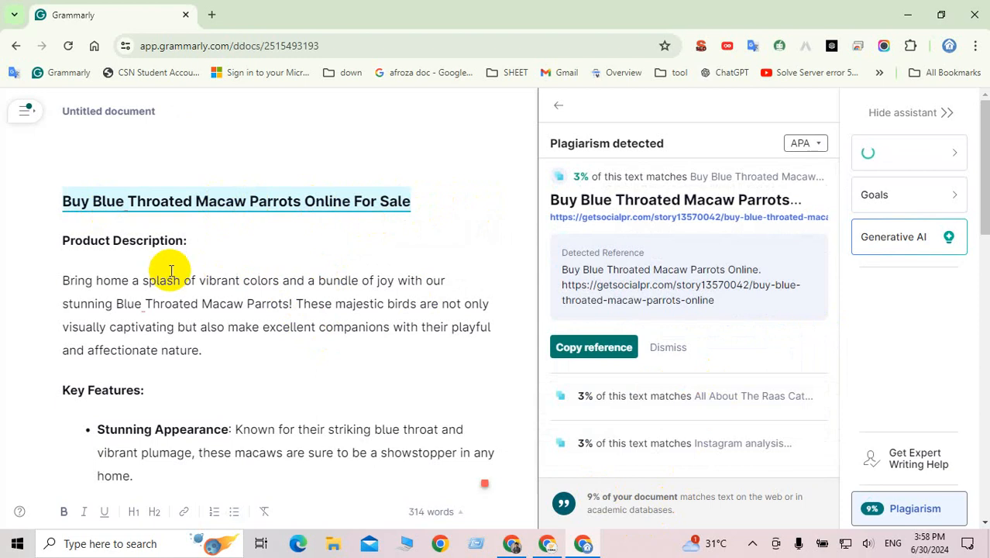
pyautogui.moveTo(199, 239); pyautogui.dragTo(31, 236)
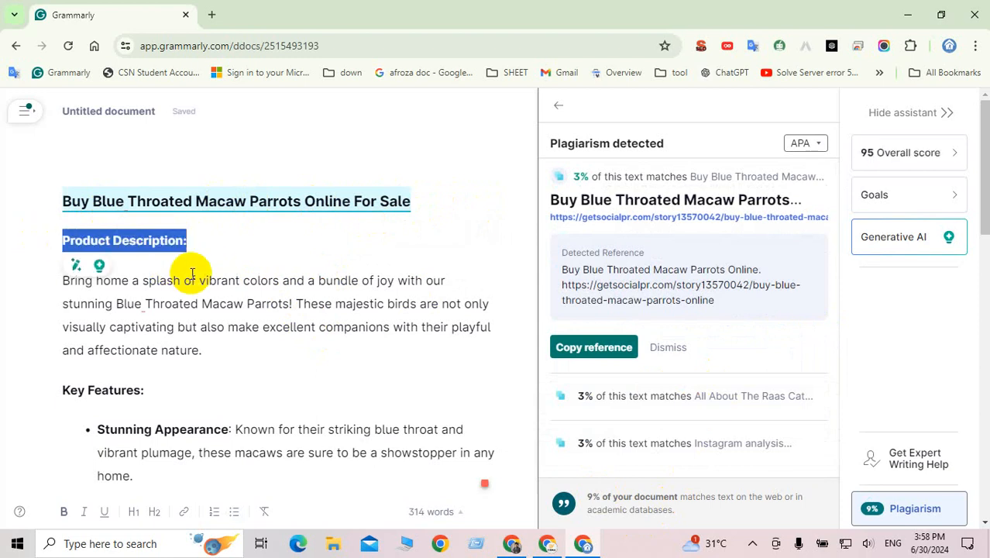
pyautogui.press('BackSpace')
pyautogui.press('BackSpace')
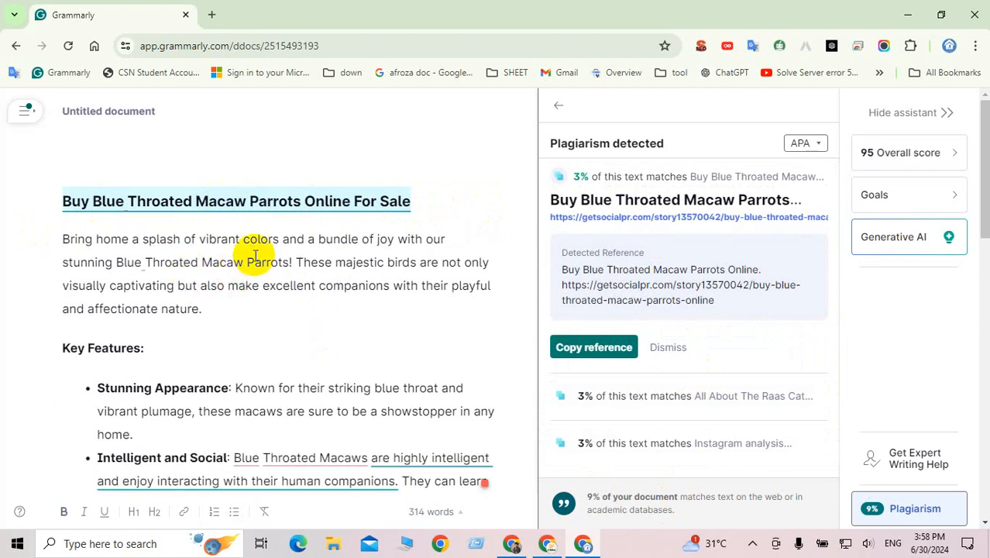
# Format the "Key Features:" and "Why Choose Us:" lines as Heading 2.
pyautogui.moveTo(163, 348); pyautogui.dragTo(27, 348)
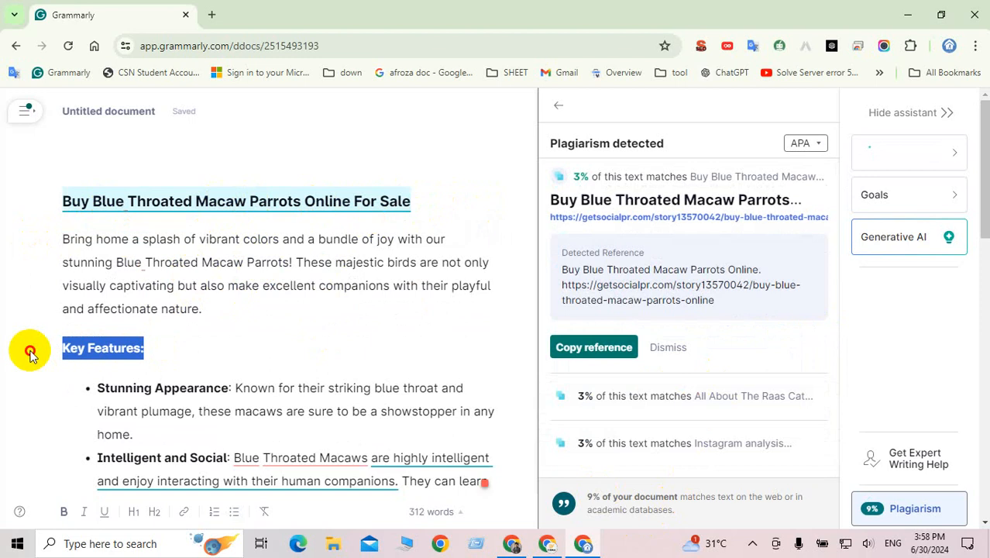
pyautogui.click(155, 514)
pyautogui.click(184, 433)
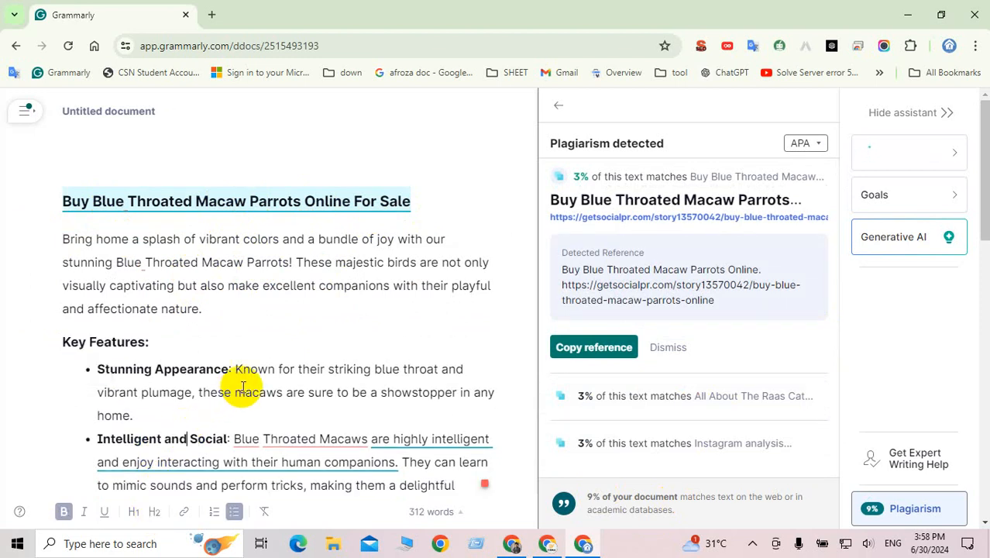
pyautogui.scroll(-5, 243, 386)
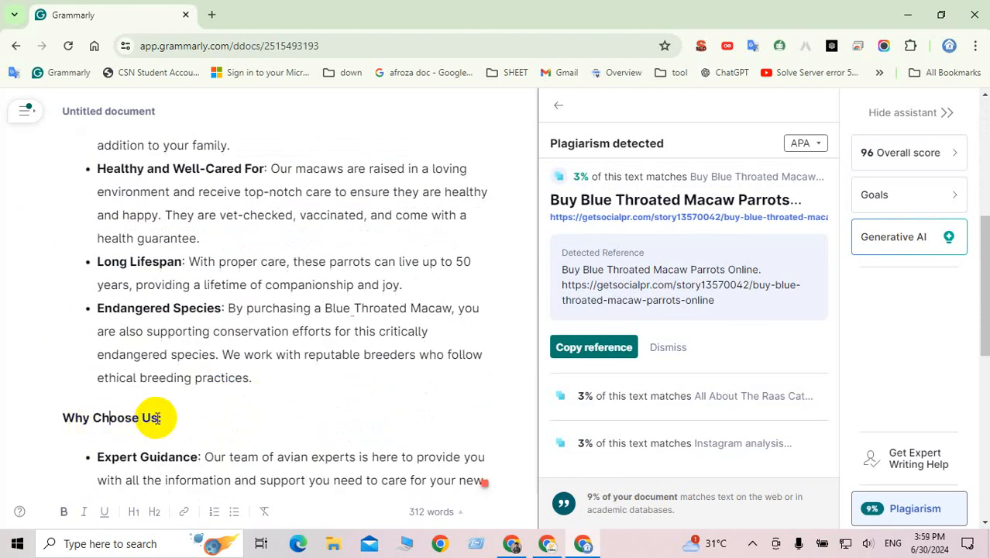
pyautogui.moveTo(148, 416); pyautogui.dragTo(10, 417)
pyautogui.click(155, 513)
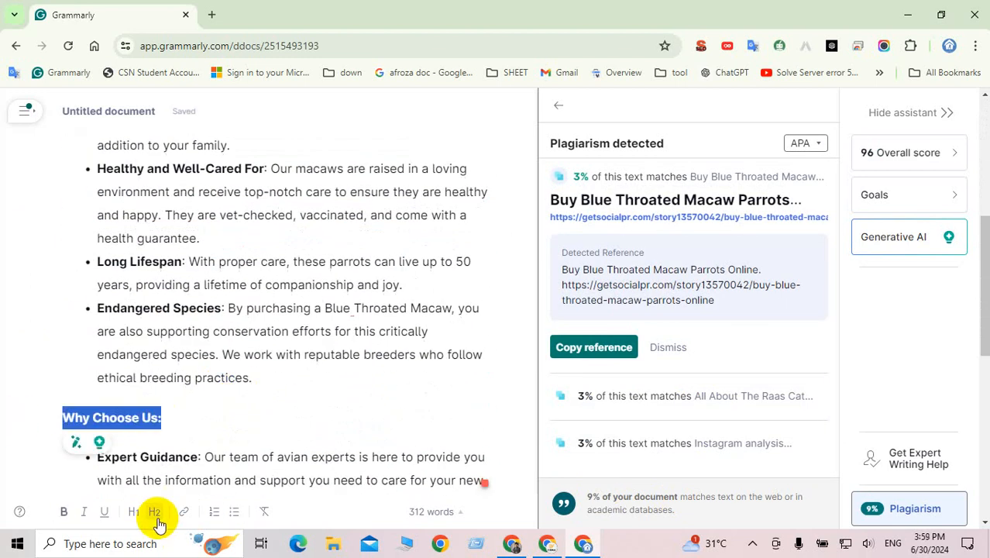
pyautogui.click(172, 473)
# Format the "Included with Your Purchase:" line as Heading 2.
pyautogui.scroll(-3, 221, 336)
pyautogui.scroll(-1, 221, 341)
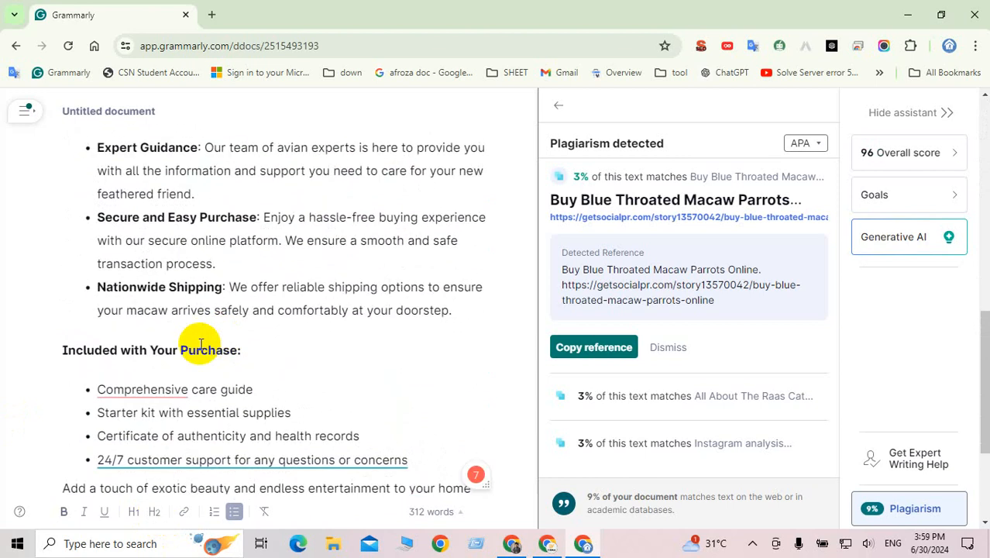
pyautogui.tripleClick(157, 349)
pyautogui.click(154, 511)
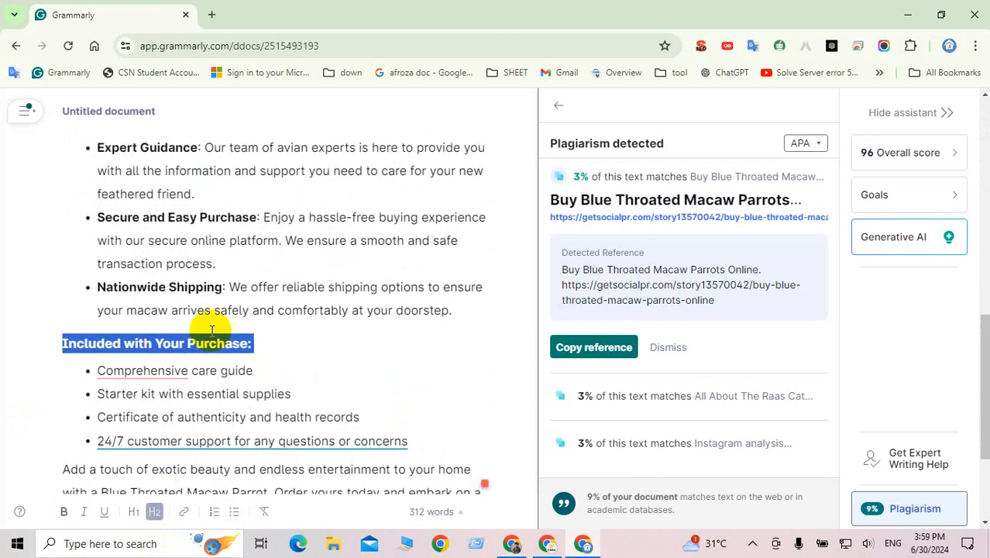
pyautogui.click(225, 308)
# Review the plagiarism match for the "24/7 customer support" bullet and the suggestion on "Throated Macaws" in the Intelligent and Social bullet.
pyautogui.scroll(-2, 225, 306)
pyautogui.moveTo(146, 226)
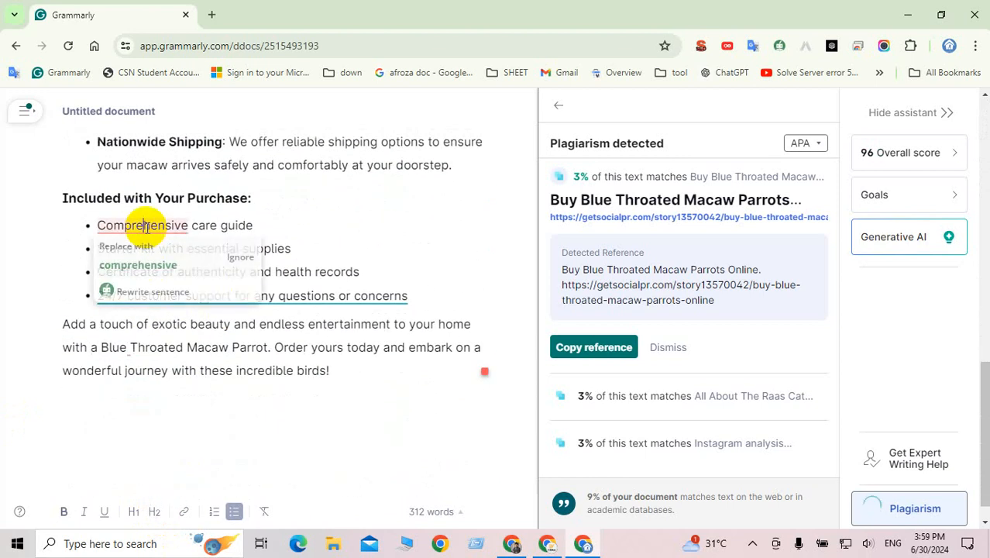
pyautogui.click(353, 295)
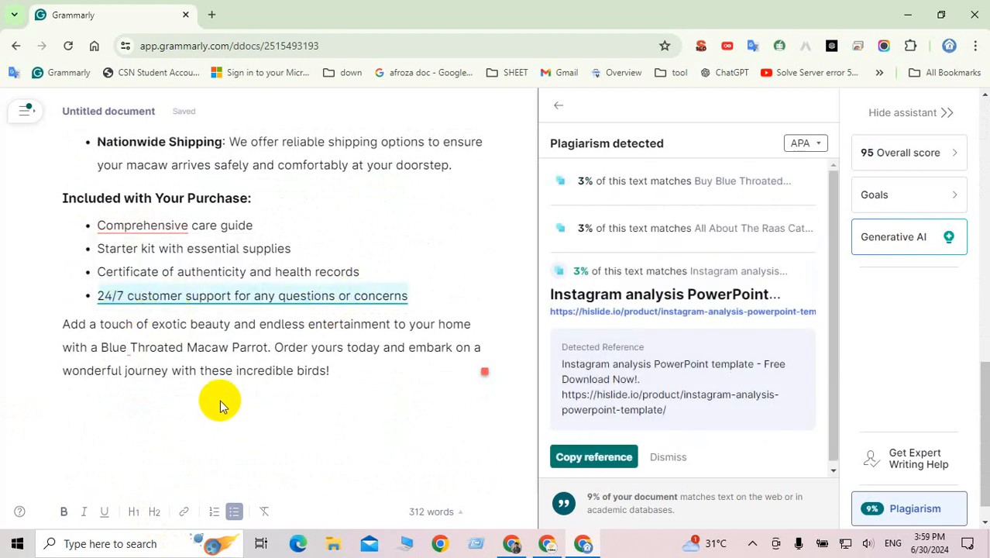
pyautogui.scroll(10, 342, 380)
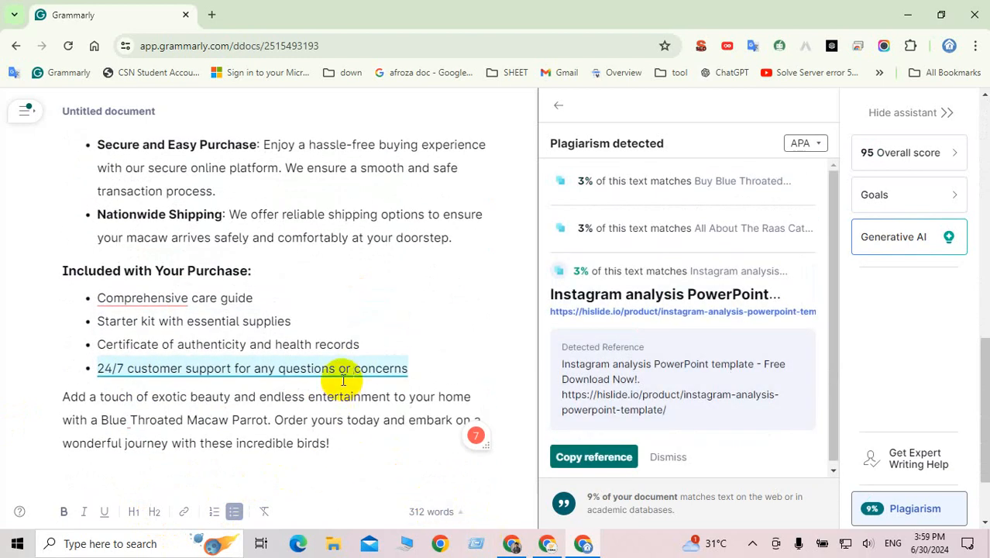
pyautogui.scroll(-1, 342, 380)
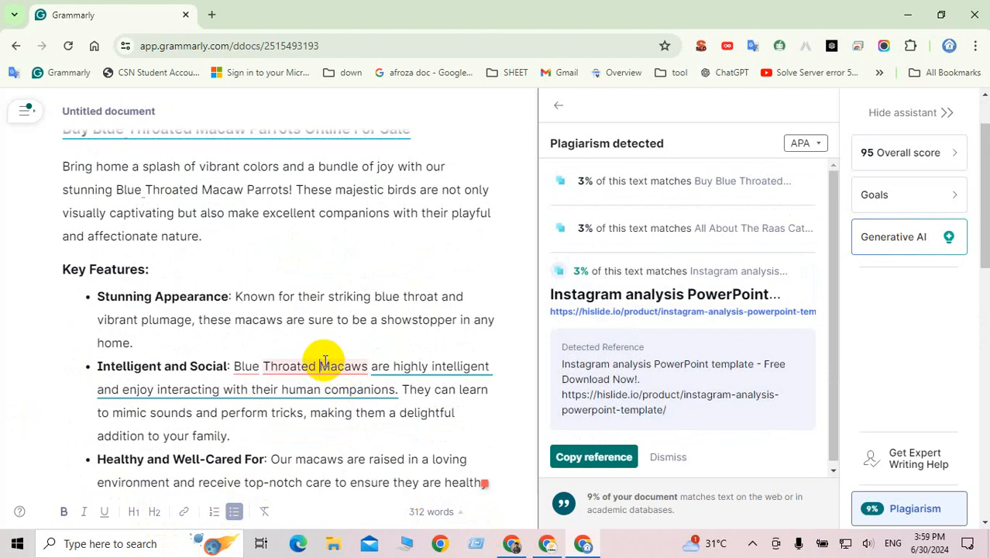
pyautogui.click(324, 364)
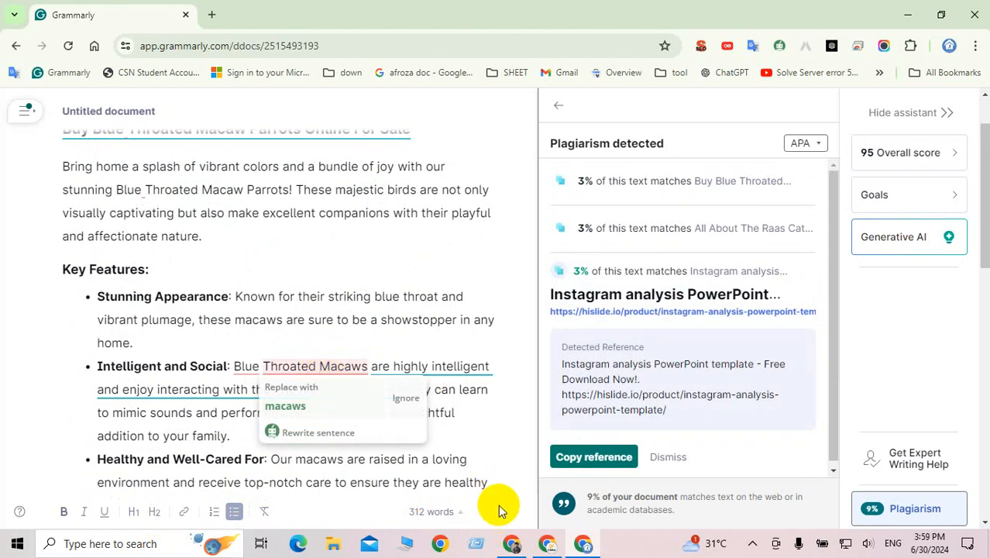
# Switch to the Google results for "Blue Throated Macaw Parrots" and open Wikipedia's Blue-throated macaw article in a new tab.
pyautogui.click(519, 547)
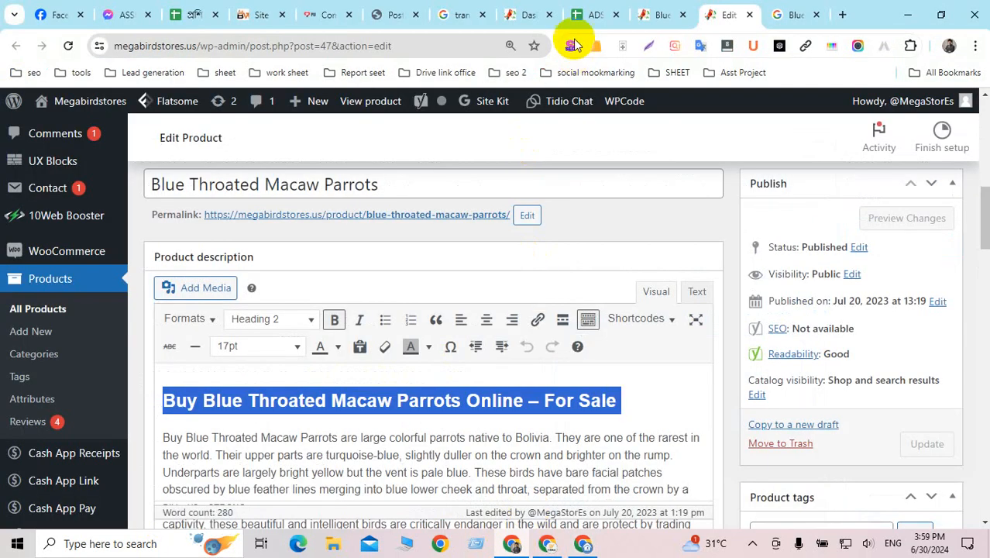
pyautogui.click(782, 15)
pyautogui.scroll(-5, 276, 197)
pyautogui.scroll(-2, 256, 194)
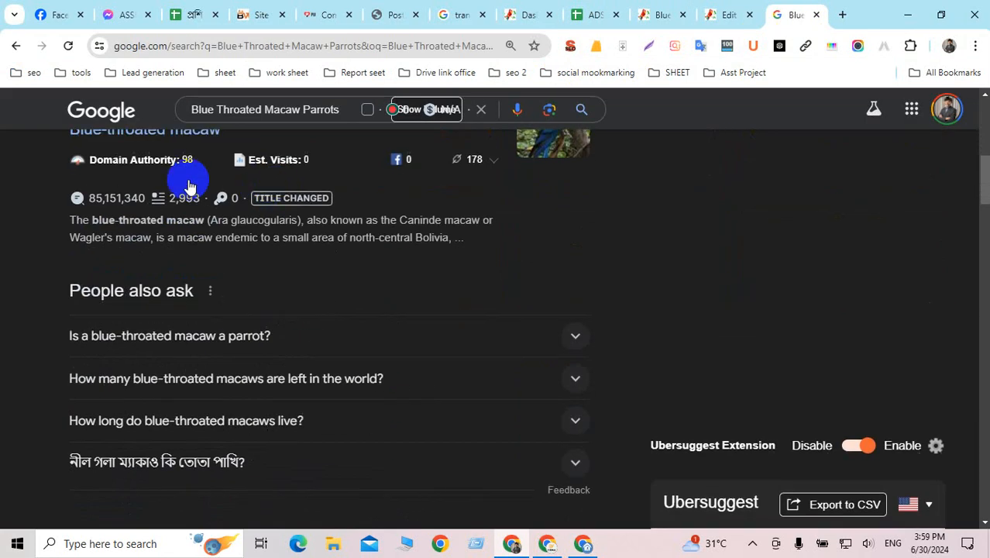
pyautogui.scroll(2, 189, 181)
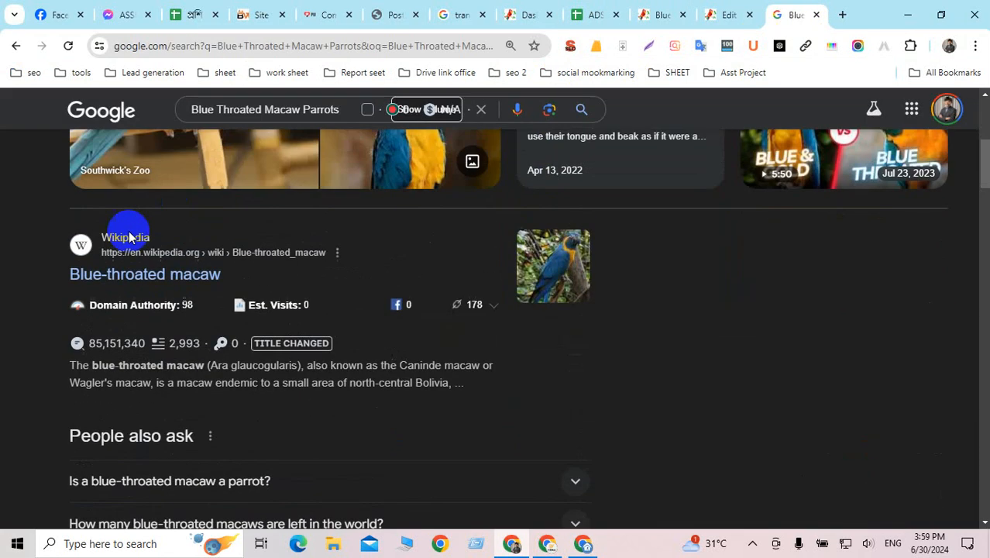
pyautogui.keyDown('ctrl'); pyautogui.click(109, 275); pyautogui.keyUp('ctrl')
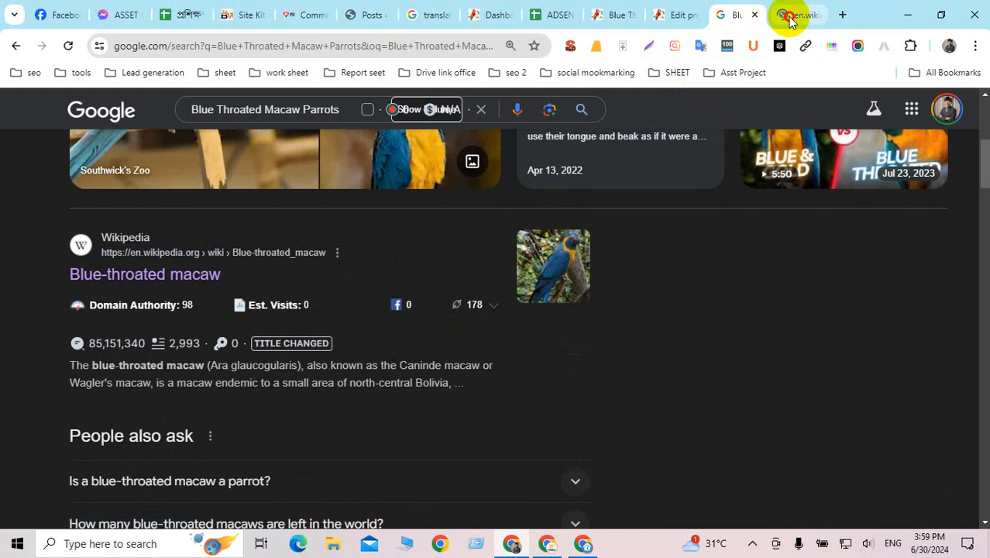
pyautogui.click(790, 14)
# Examine the Wikipedia article's introduction, description, habitat, behaviour and conservation sections as an example of detailed content structure.
pyautogui.scroll(-2, 673, 427)
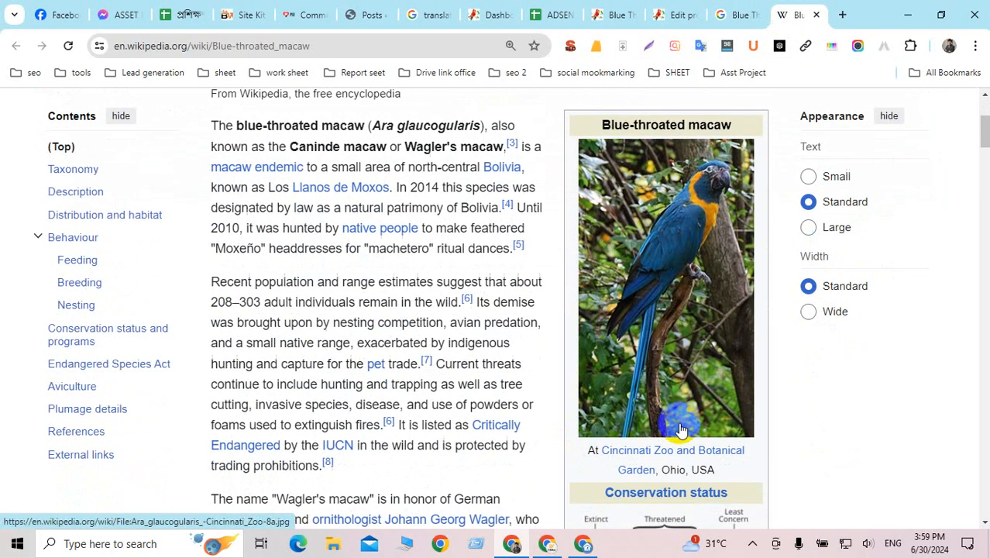
pyautogui.scroll(-6, 430, 259)
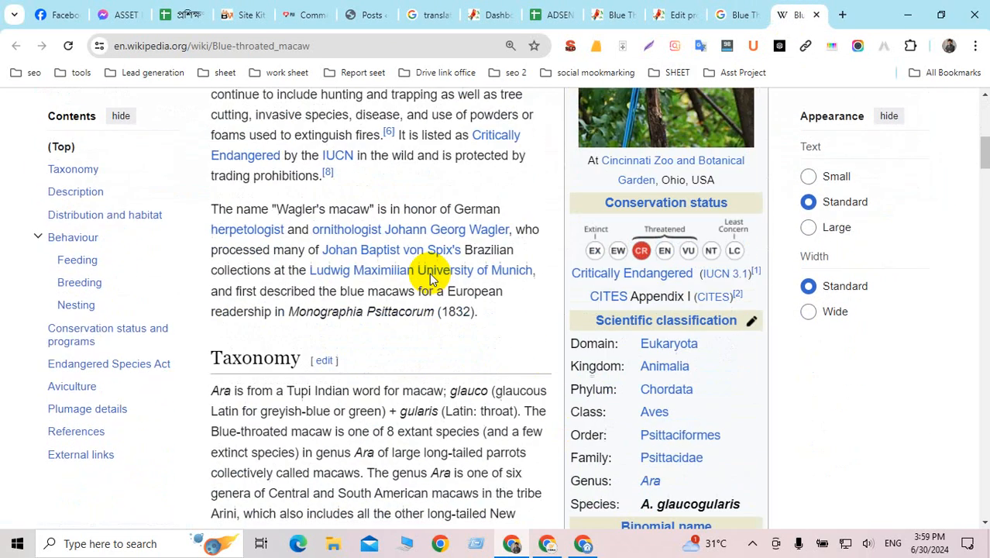
pyautogui.scroll(-1, 431, 273)
pyautogui.scroll(-5, 430, 273)
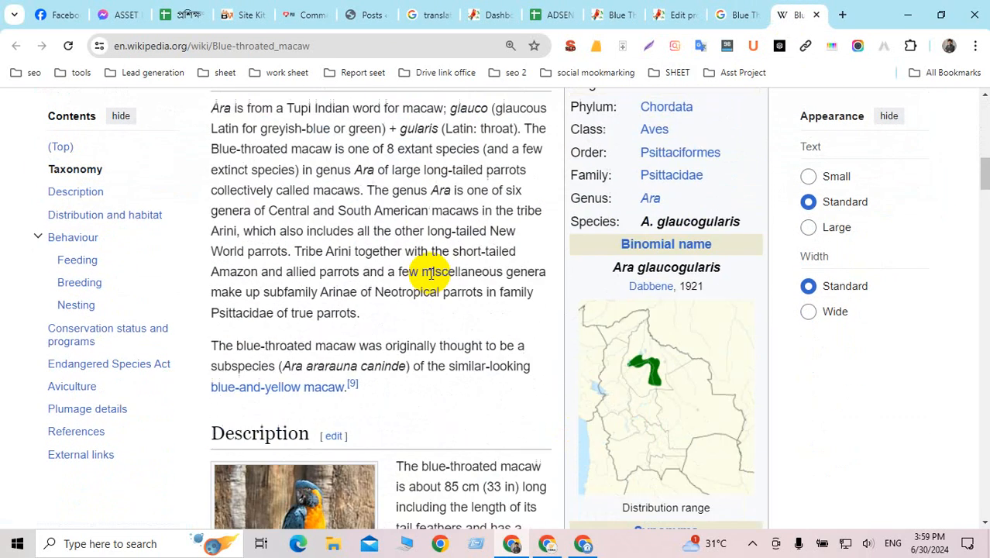
pyautogui.scroll(-2, 430, 273)
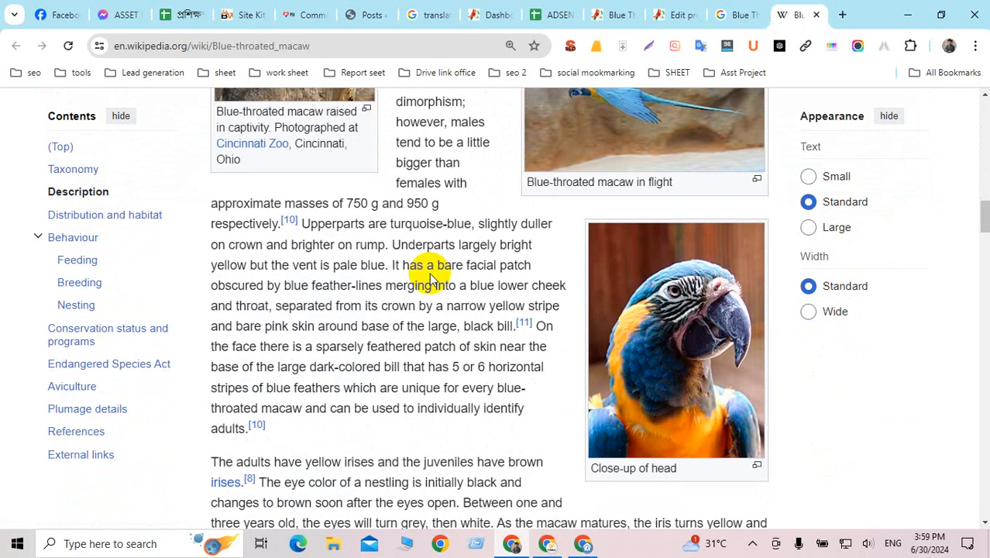
pyautogui.scroll(-2, 430, 278)
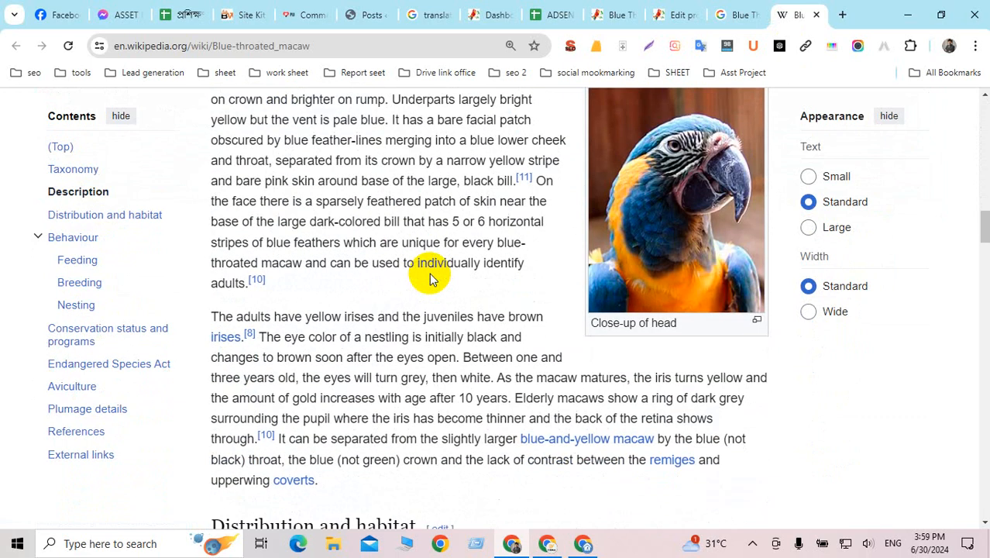
pyautogui.scroll(1, 430, 278)
pyautogui.scroll(-5, 431, 274)
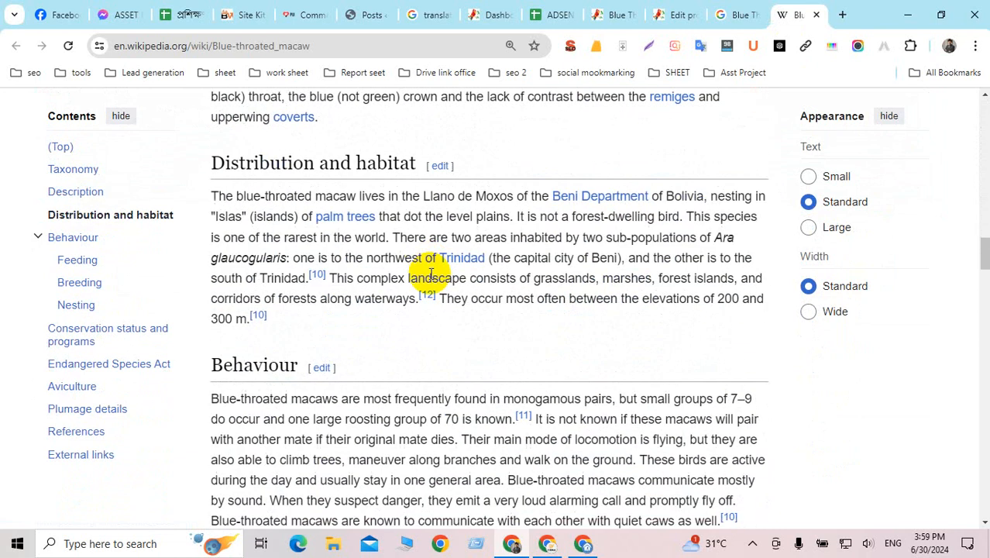
pyautogui.scroll(-5, 430, 274)
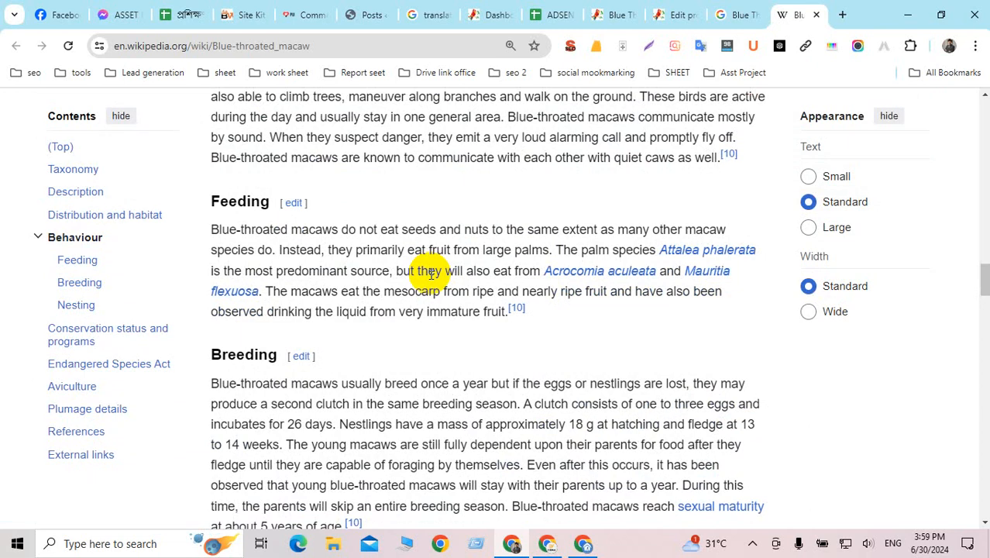
pyautogui.scroll(-8, 432, 274)
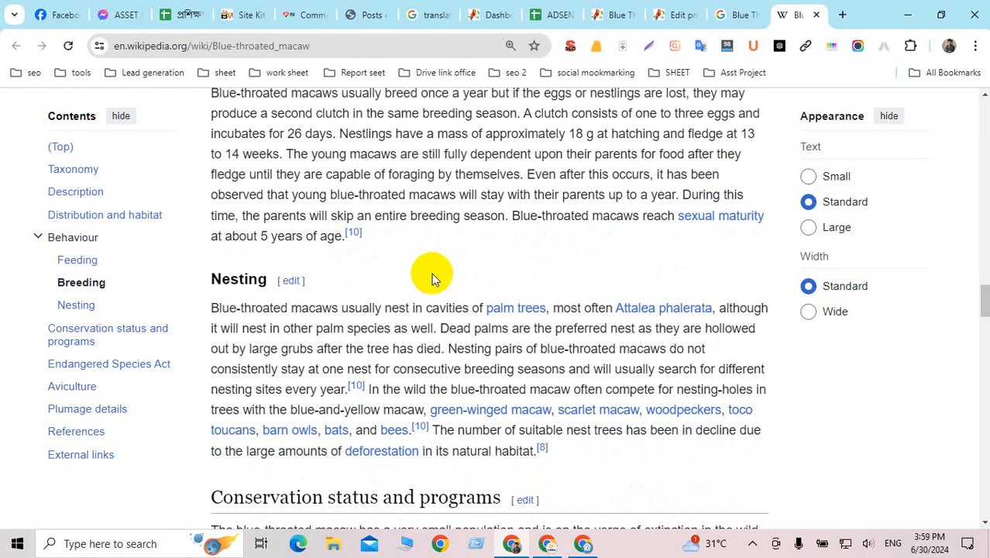
pyautogui.scroll(-9, 431, 273)
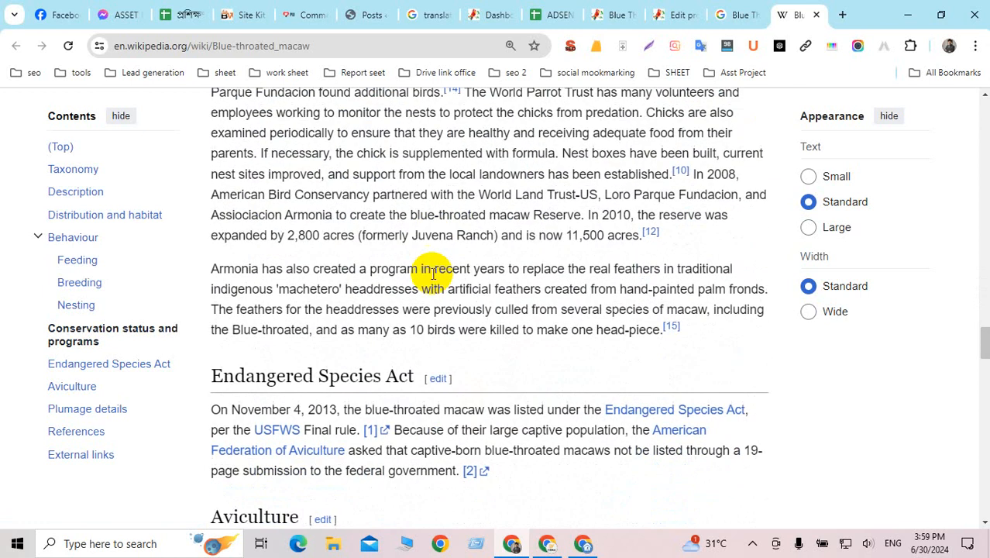
pyautogui.scroll(11, 432, 273)
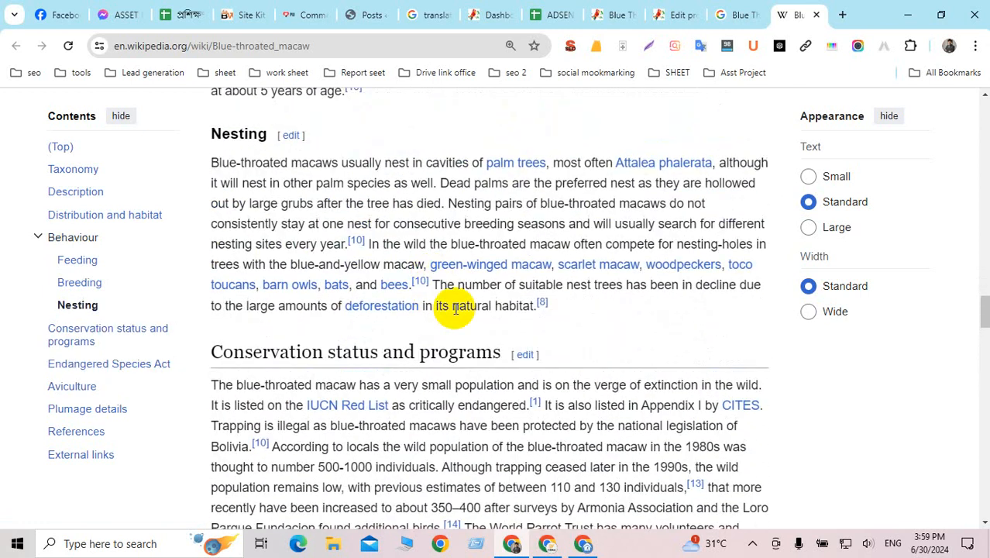
pyautogui.scroll(8, 459, 303)
pyautogui.scroll(12, 456, 308)
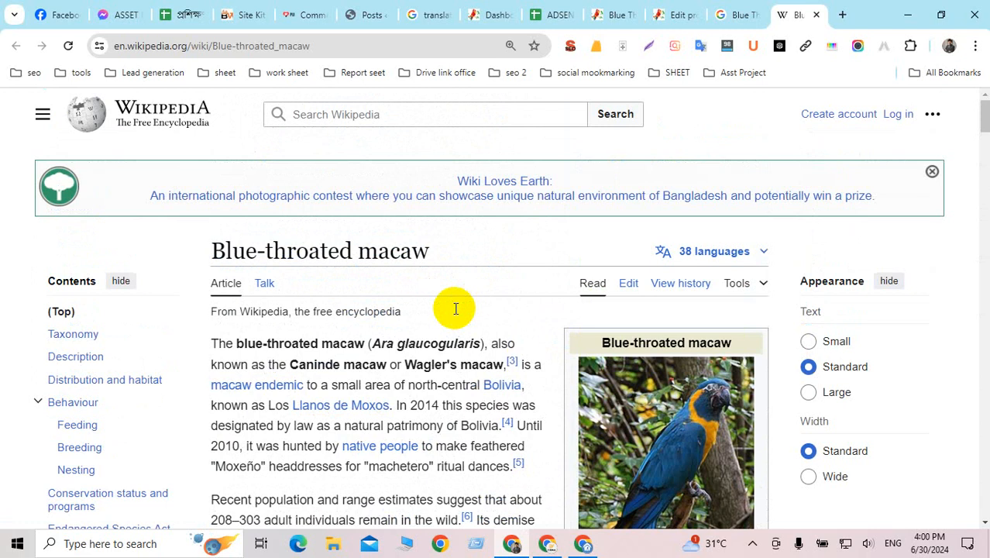
pyautogui.scroll(-3, 393, 331)
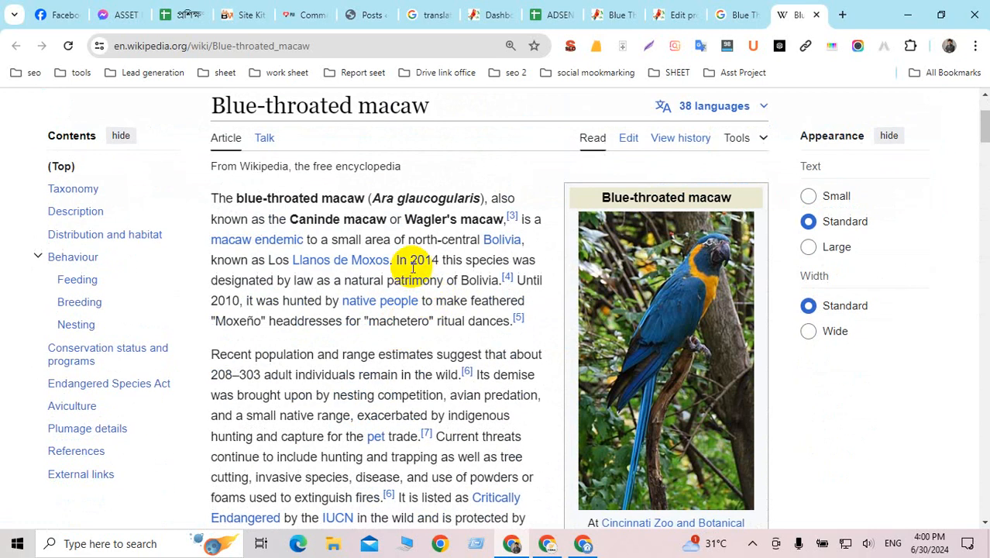
# Select the Wikipedia passage from "In 2014 this species was designated" through "ritual dances" in the introduction for copying.
pyautogui.moveTo(432, 261); pyautogui.dragTo(457, 258)
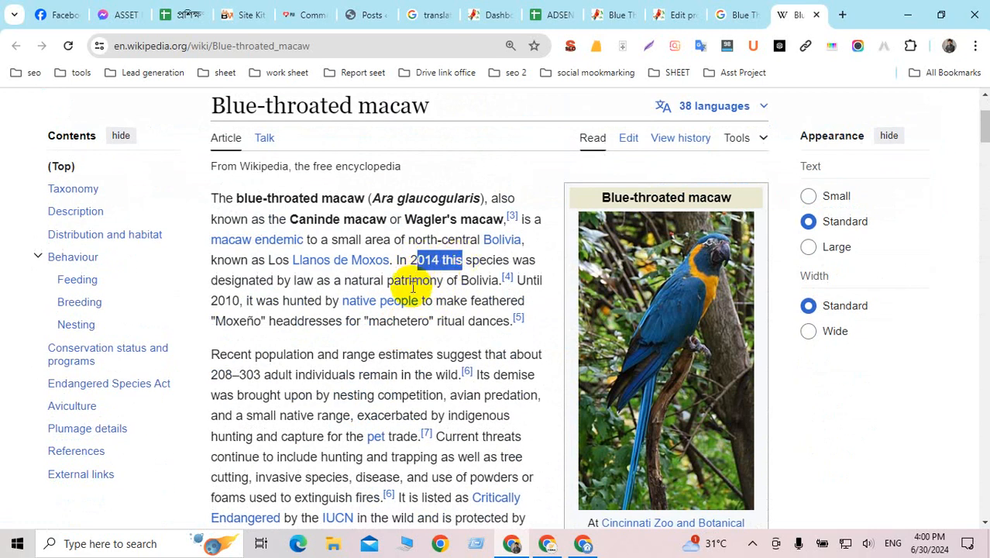
pyautogui.click(515, 319)
pyautogui.click(15, 46)
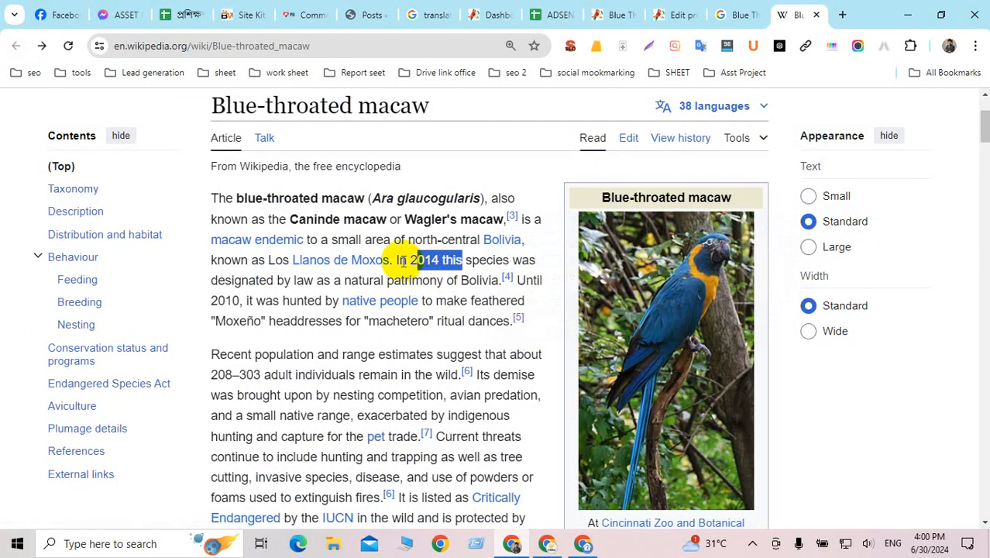
pyautogui.moveTo(396, 261); pyautogui.dragTo(527, 327)
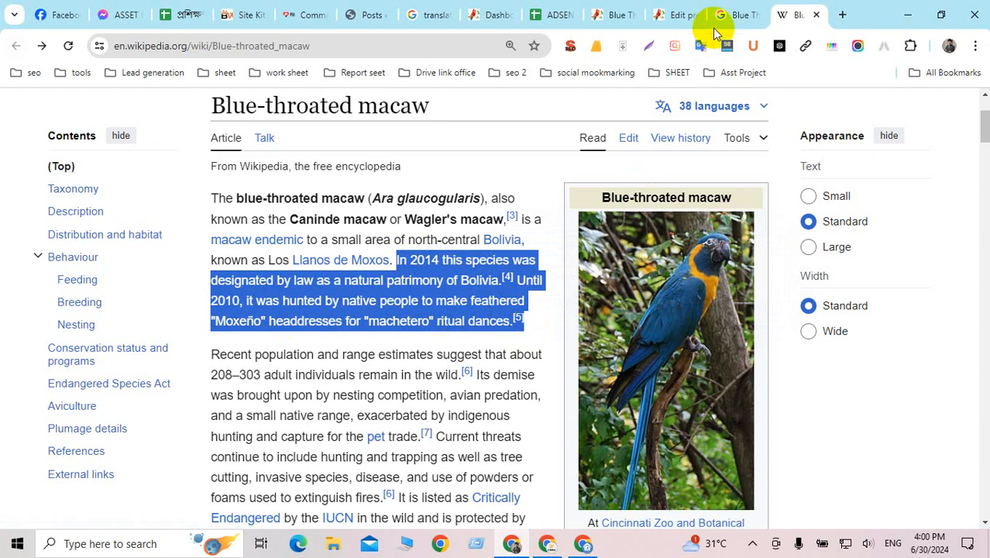
# Switch to the Grammarly document and paste the copied Wikipedia passage on a new line below the introductory paragraph.
pyautogui.click(585, 544)
pyautogui.scroll(3, 338, 364)
pyautogui.click(218, 303)
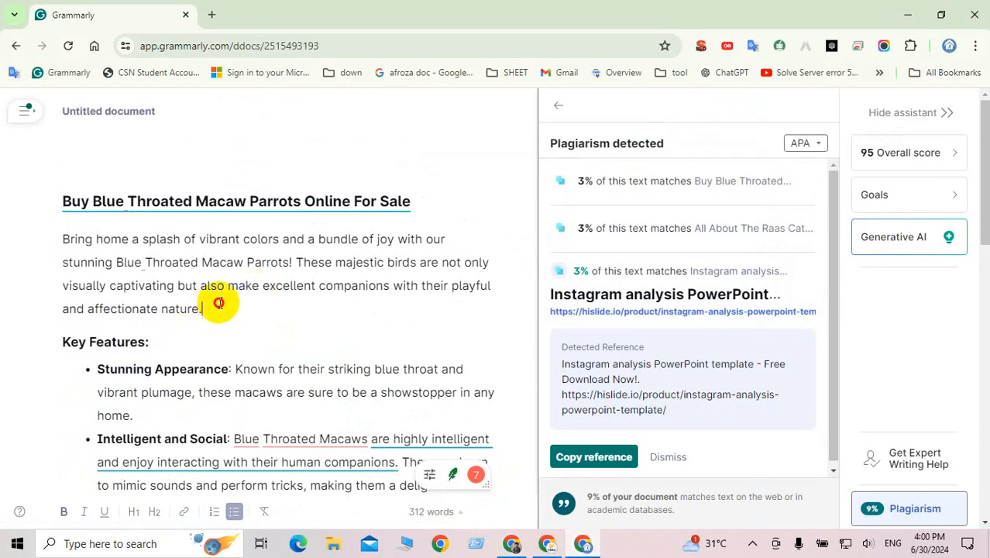
pyautogui.press('Return')
pyautogui.write('In 2014 this species was designated by law as a natural patrimony of Bolivia.[4] Until 2010, it was hunted by native people to make feathered "Moxeño" headdresses for "machetero" ritual dances.[5]')
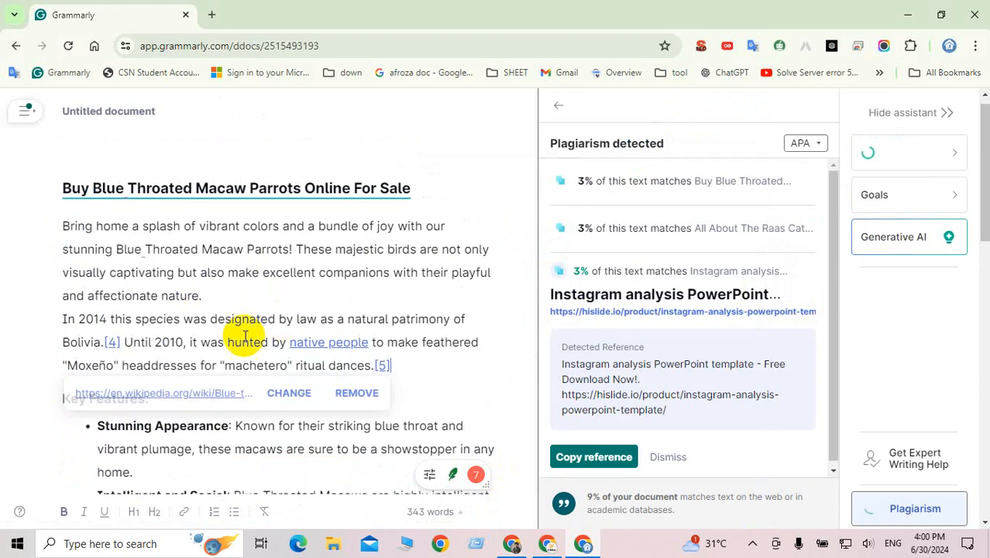
# Remove the "native people" hyperlink and delete the citation markers [5] and [4] from the pasted passage.
pyautogui.click(343, 341)
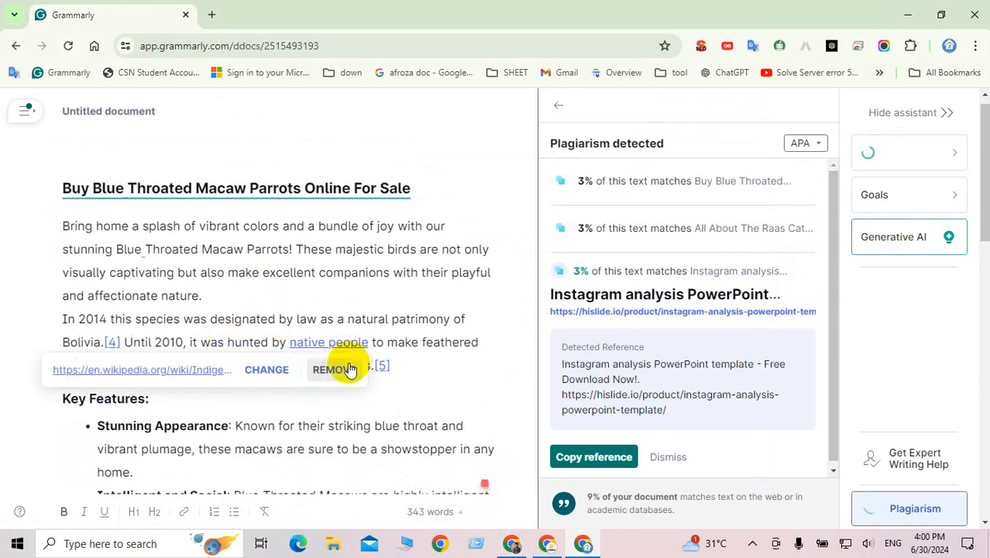
pyautogui.click(345, 370)
pyautogui.click(384, 365)
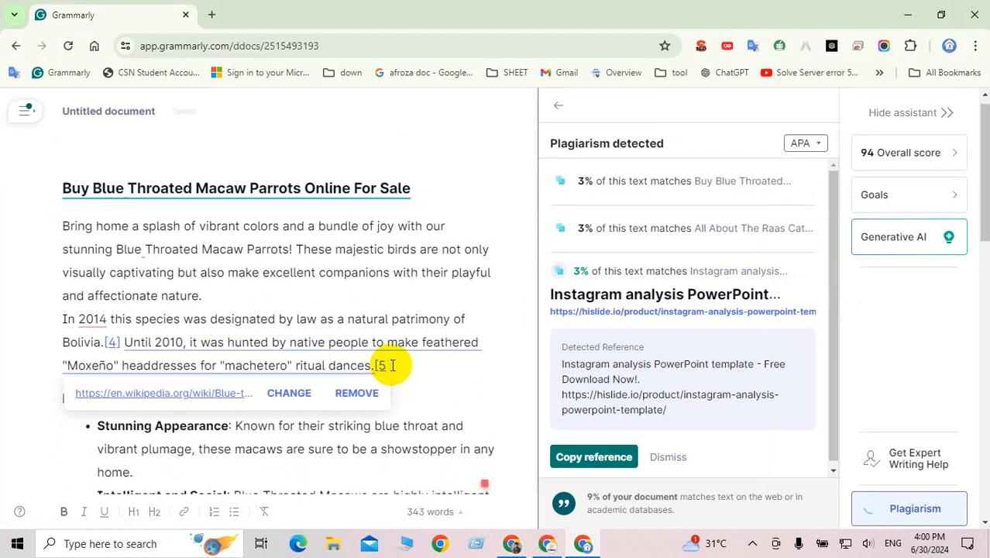
pyautogui.press('BackSpace')
pyautogui.press('BackSpace')
pyautogui.press('BackSpace')
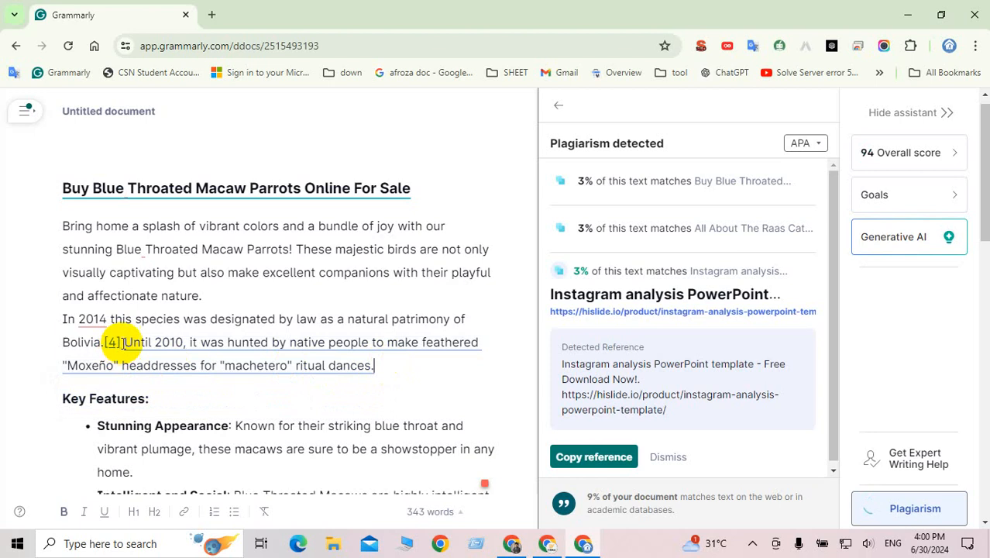
pyautogui.click(123, 343)
pyautogui.press('BackSpace')
pyautogui.press('BackSpace')
pyautogui.press('BackSpace')
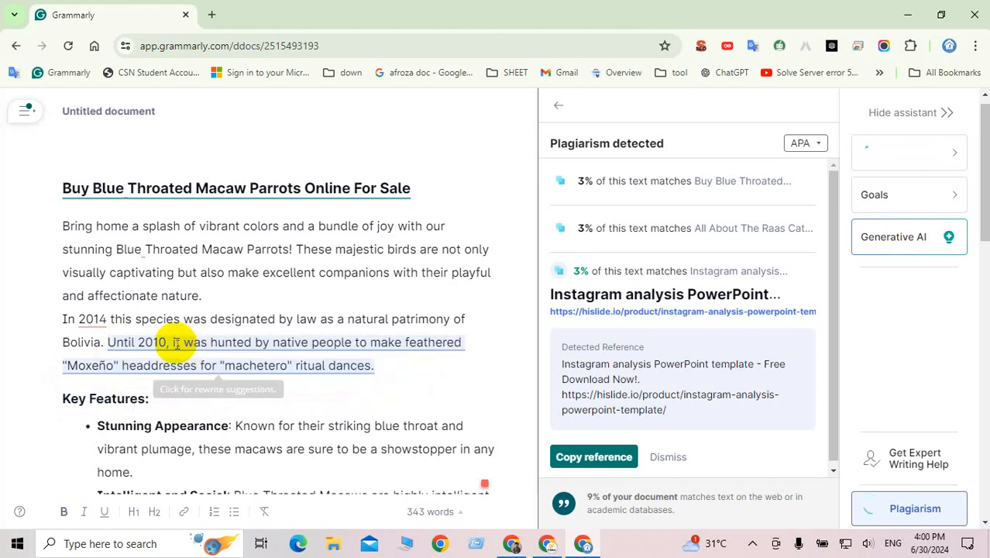
# Copy the cleaned passage from "In 2014" to "ritual dances." and switch to the ChatGPT conversation's message field.
pyautogui.click(88, 318)
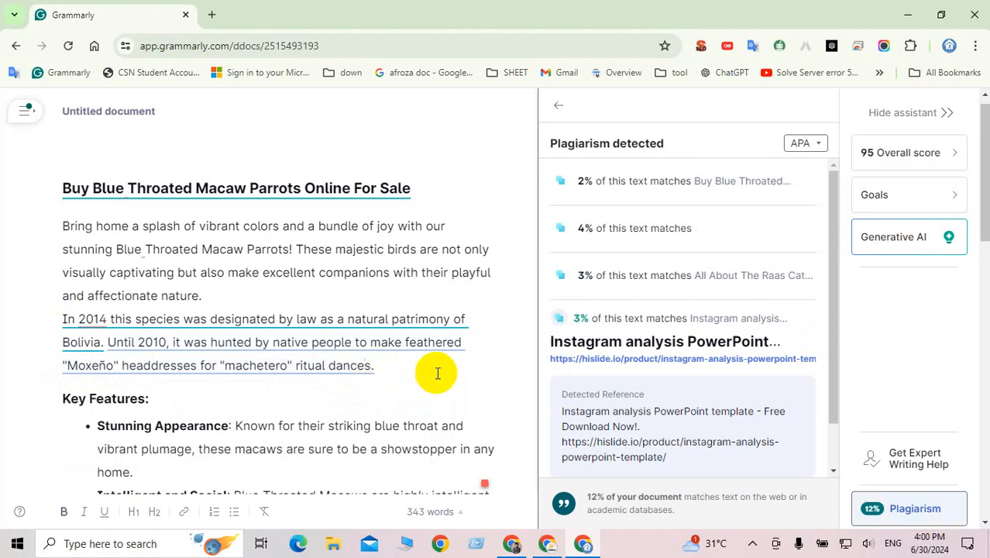
pyautogui.click(343, 338)
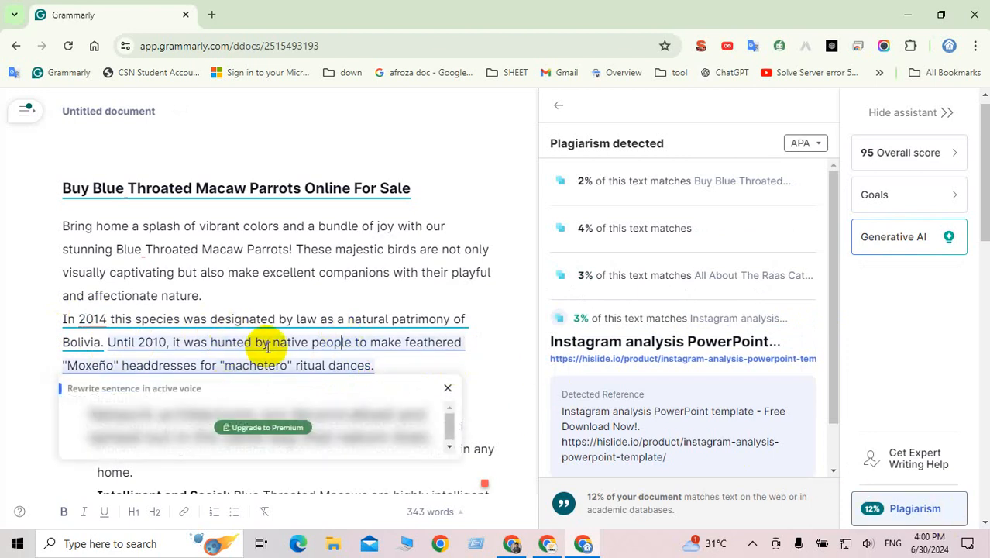
pyautogui.scroll(-1, 355, 324)
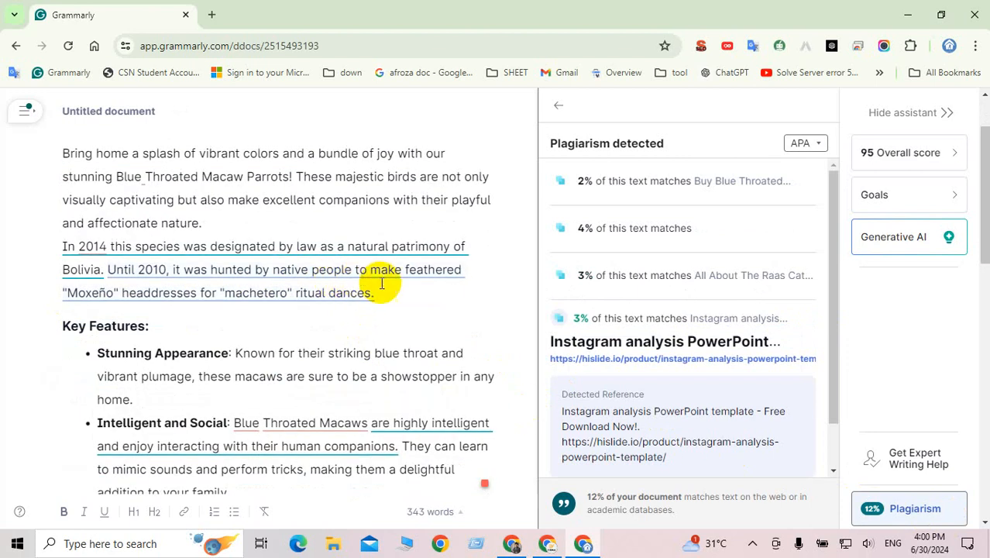
pyautogui.moveTo(378, 294); pyautogui.dragTo(62, 252)
pyautogui.hotkey('ctrl', 'c')
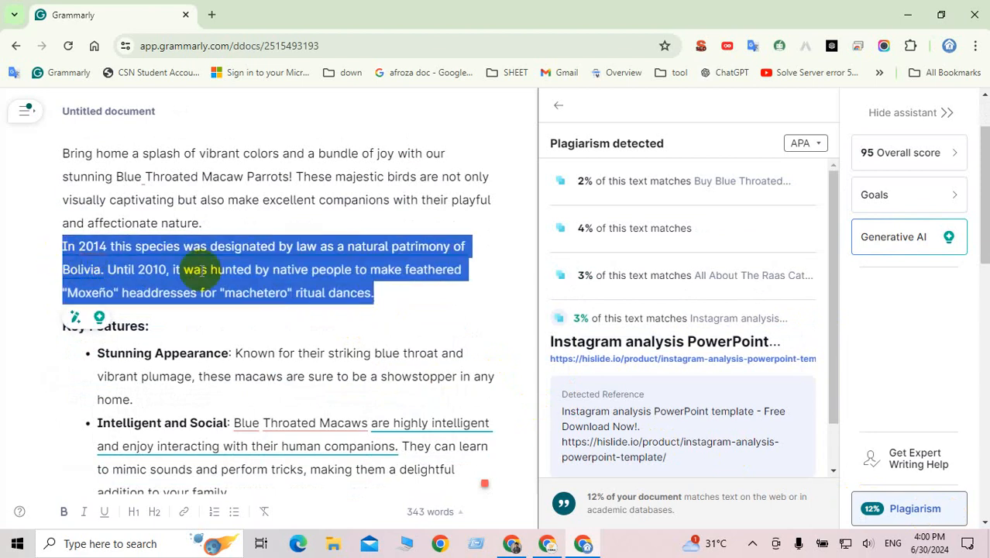
pyautogui.click(548, 544)
pyautogui.click(367, 486)
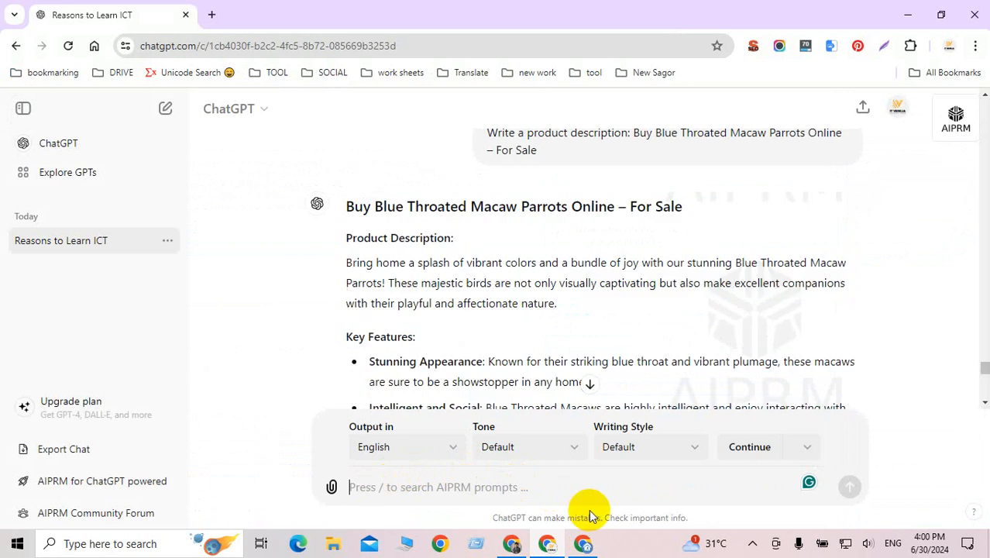
# Send ChatGPT the prompt "Rewrite this article:" followed by the copied passage in quotation marks.
pyautogui.write('Rewrite this ar')
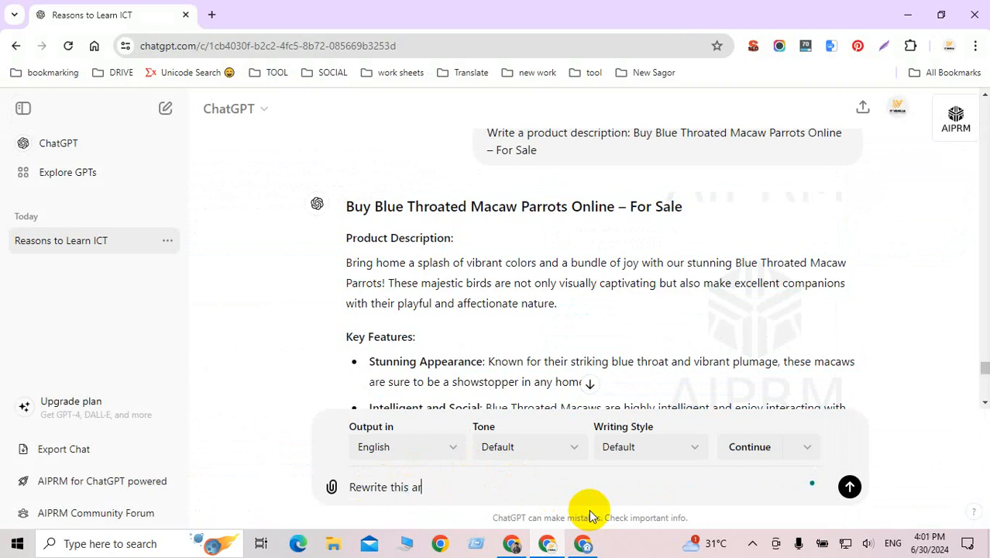
pyautogui.write('icle: ""')
pyautogui.press('Left')
pyautogui.hotkey('ctrl', 'v')
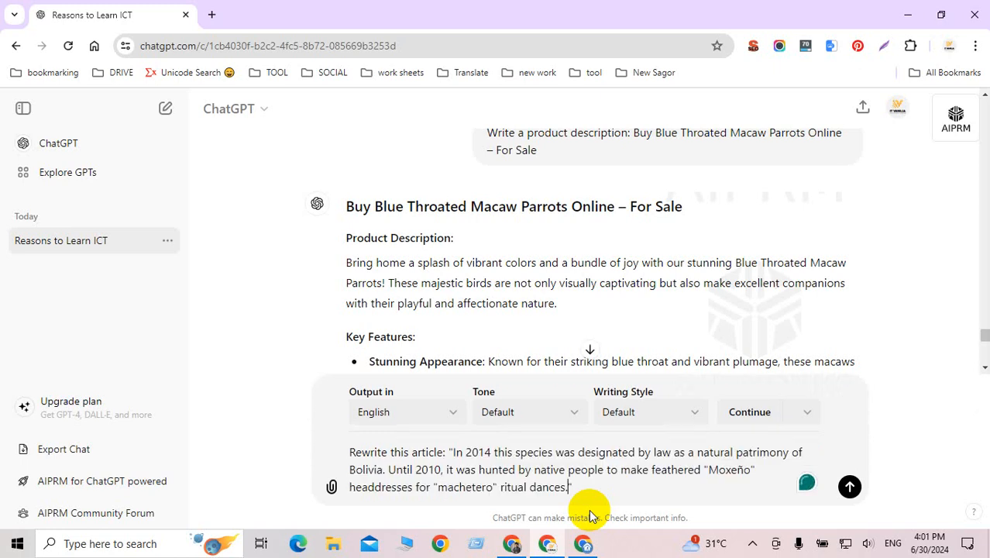
pyautogui.press('Return')
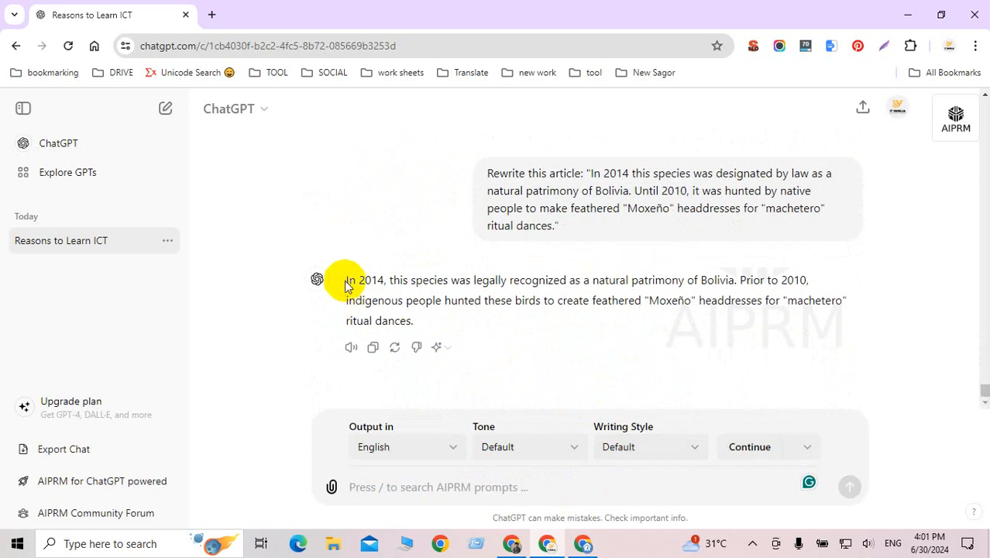
# Copy ChatGPT's rewritten passage and use it to replace the original Wikipedia passage in the Grammarly document.
pyautogui.moveTo(346, 285); pyautogui.dragTo(432, 327)
pyautogui.hotkey('ctrl', 'c')
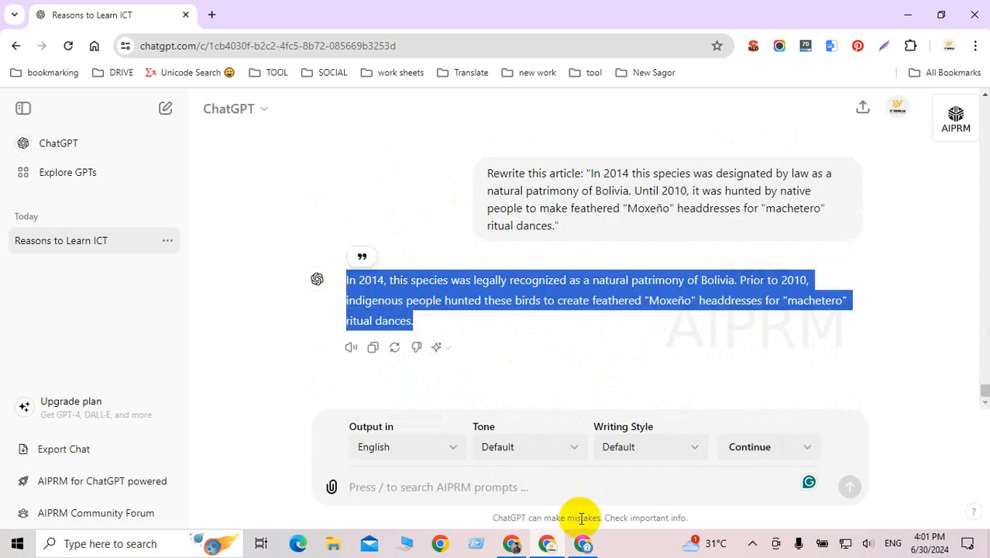
pyautogui.click(584, 543)
pyautogui.moveTo(379, 297); pyautogui.dragTo(45, 247)
pyautogui.press('BackSpace')
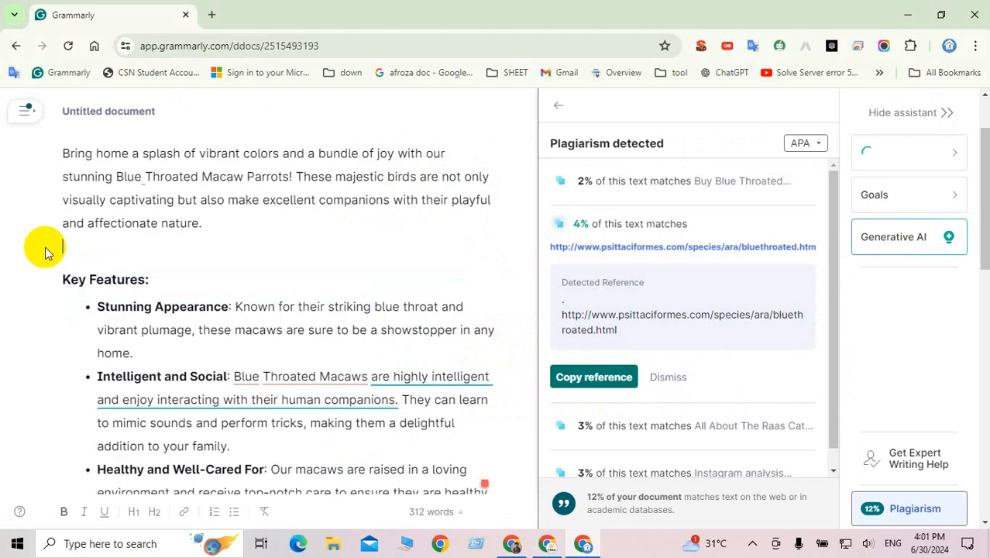
pyautogui.hotkey('ctrl', 'v')
pyautogui.click(225, 268)
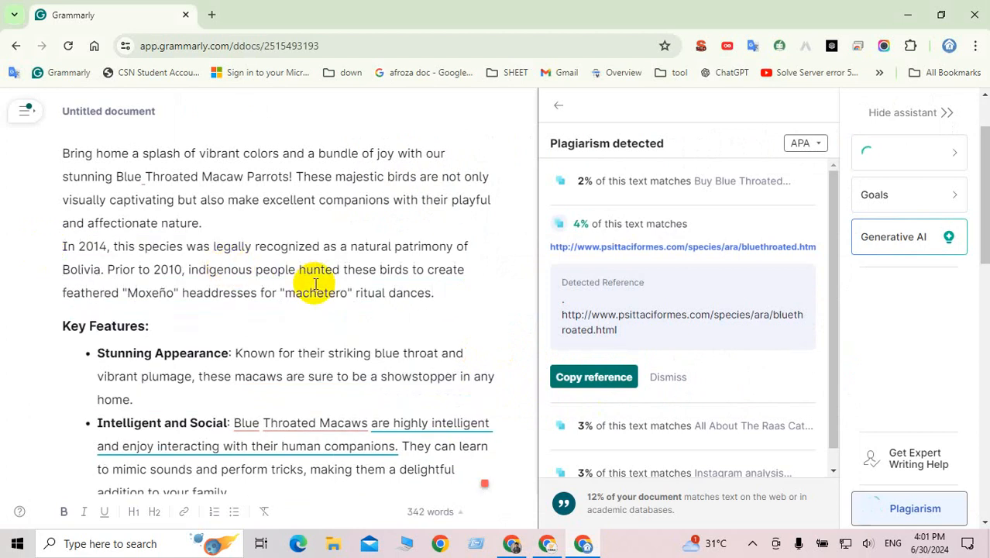
# Examine the plagiarism match on the "Intelligent and Social" sentence, then leave the plagiarism results and look through the writing suggestions.
pyautogui.scroll(-3, 314, 284)
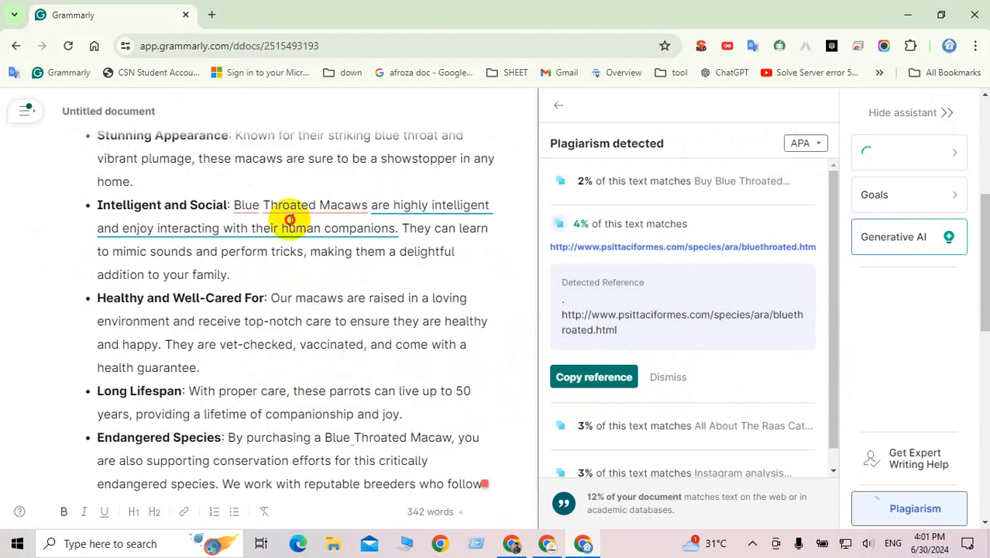
pyautogui.click(289, 228)
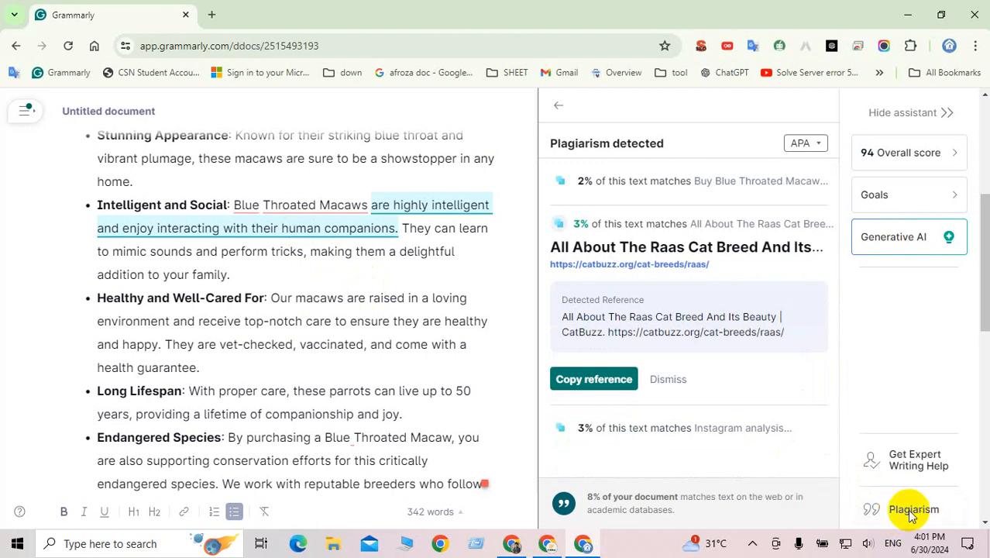
pyautogui.click(559, 106)
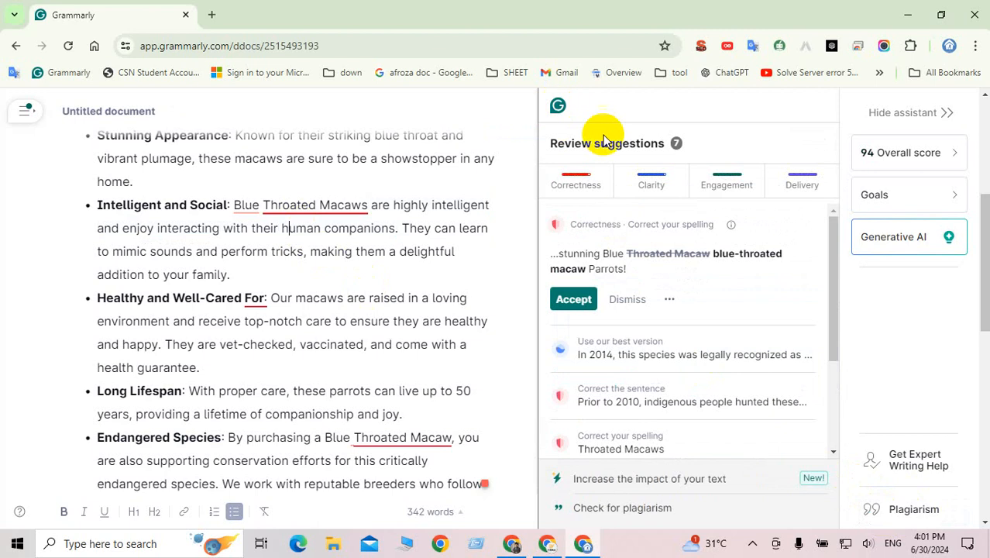
pyautogui.scroll(-3, 657, 306)
pyautogui.click(657, 310)
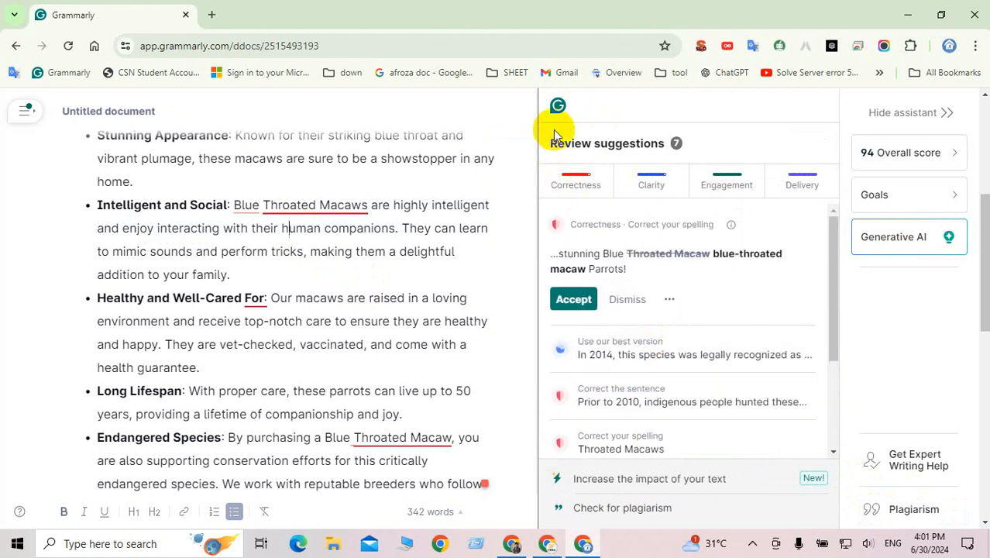
pyautogui.scroll(-2, 712, 347)
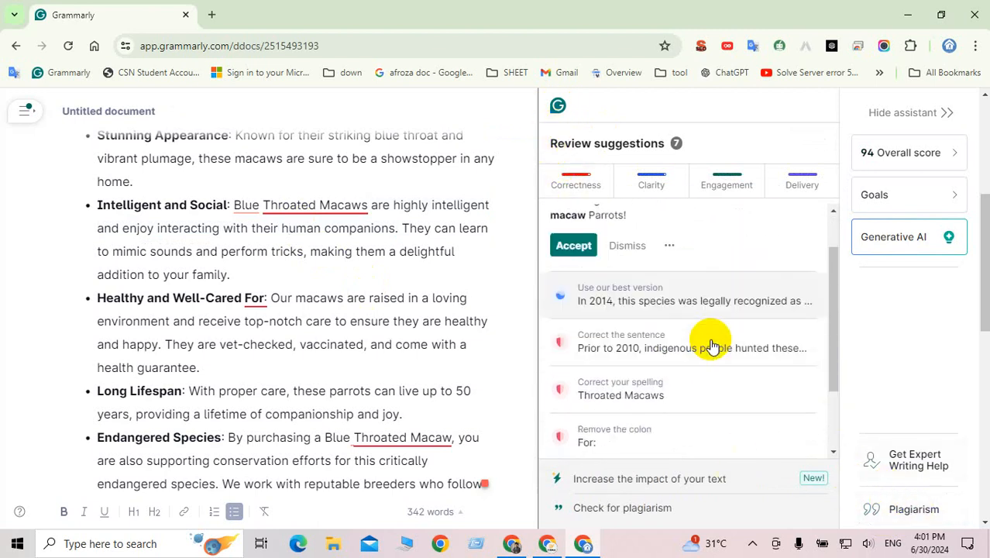
pyautogui.scroll(2, 712, 346)
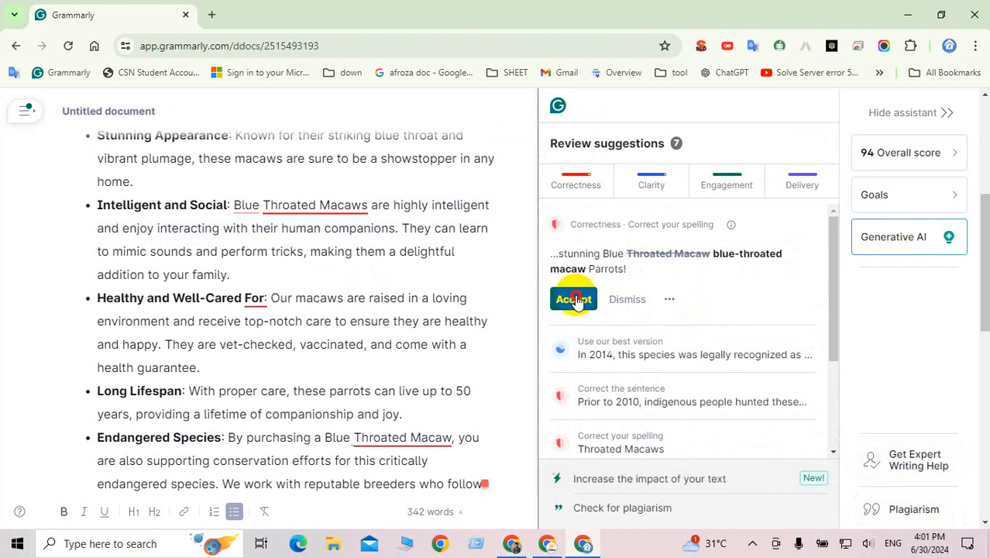
# Accept the suggestions for the "blue-throated macaw" spelling, the introduction's rephrasing, "Bolivia's natural patrimony", and the "Prior to 2010" sentence.
pyautogui.click(574, 299)
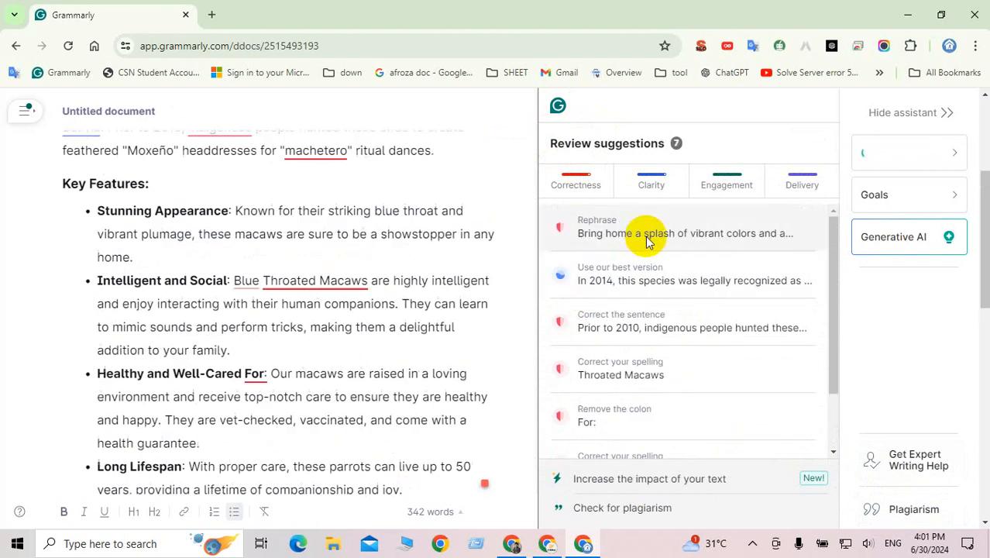
pyautogui.click(648, 235)
pyautogui.click(581, 316)
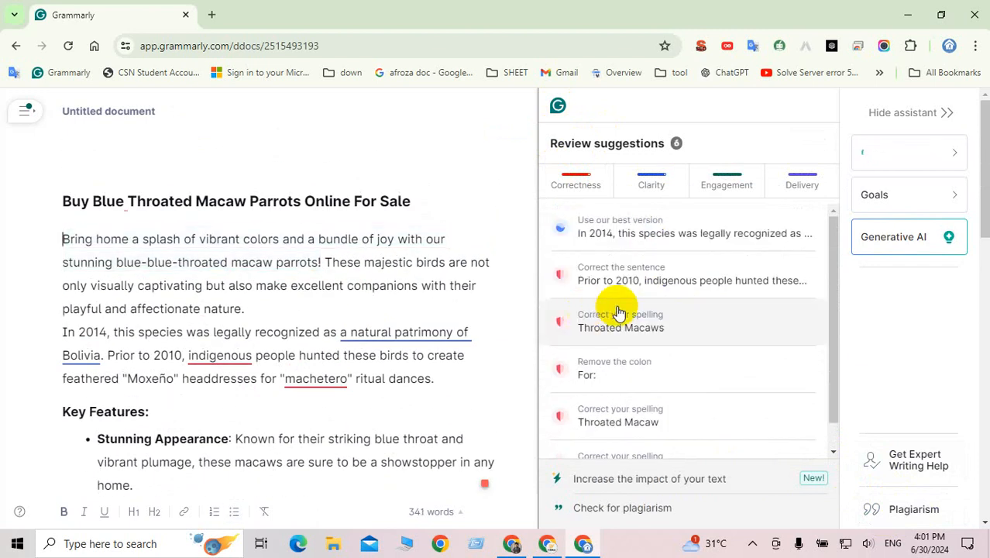
pyautogui.click(678, 246)
pyautogui.click(608, 307)
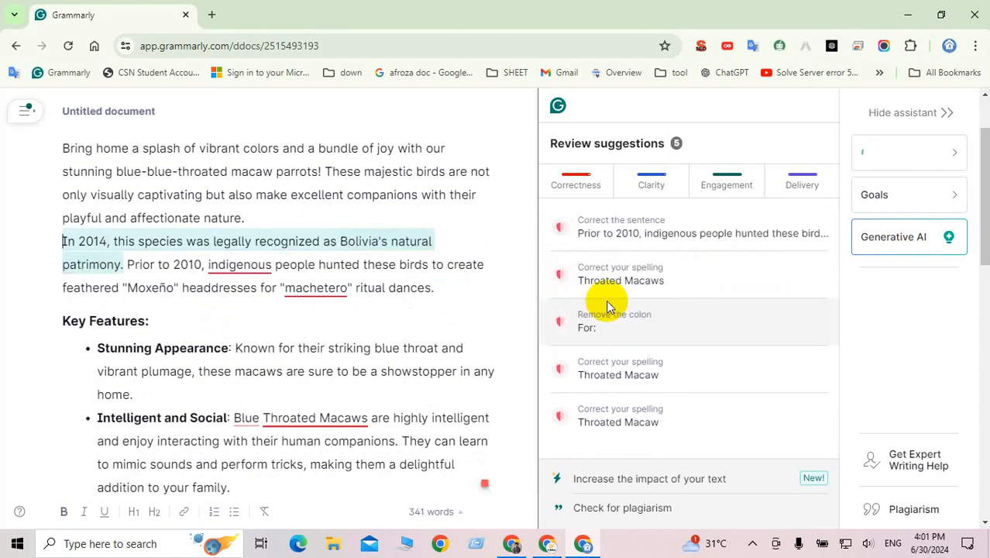
pyautogui.click(703, 248)
pyautogui.click(585, 313)
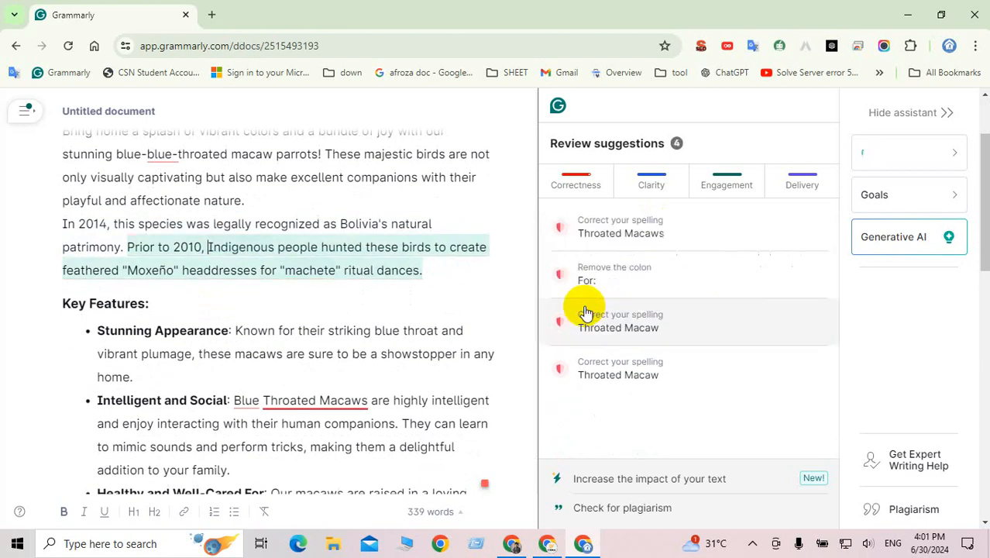
# Accept the "Blue-throated macaws" spelling correction under "Intelligent and Social" and check the suggestion for "Throated Macaw" under "Endangered Species".
pyautogui.click(627, 239)
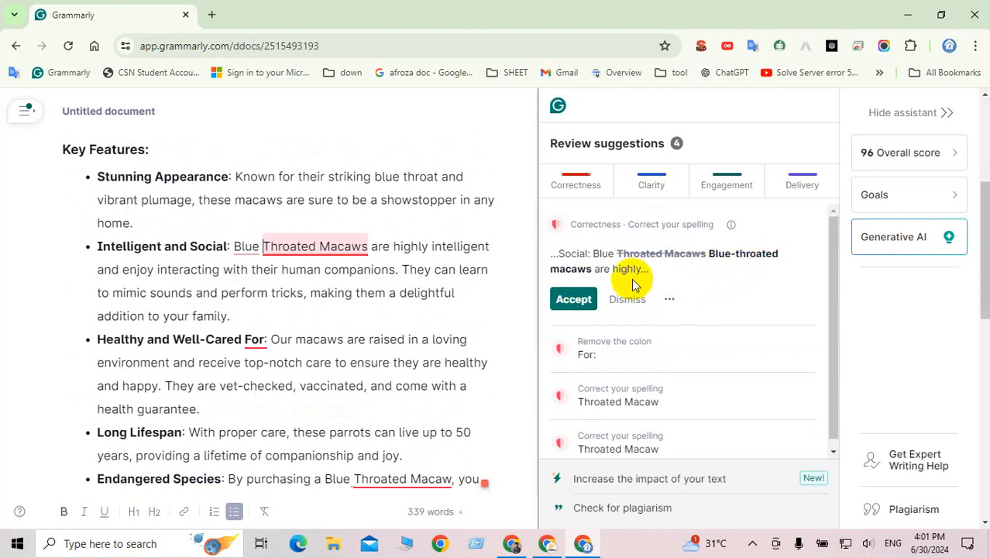
pyautogui.click(577, 299)
pyautogui.click(590, 281)
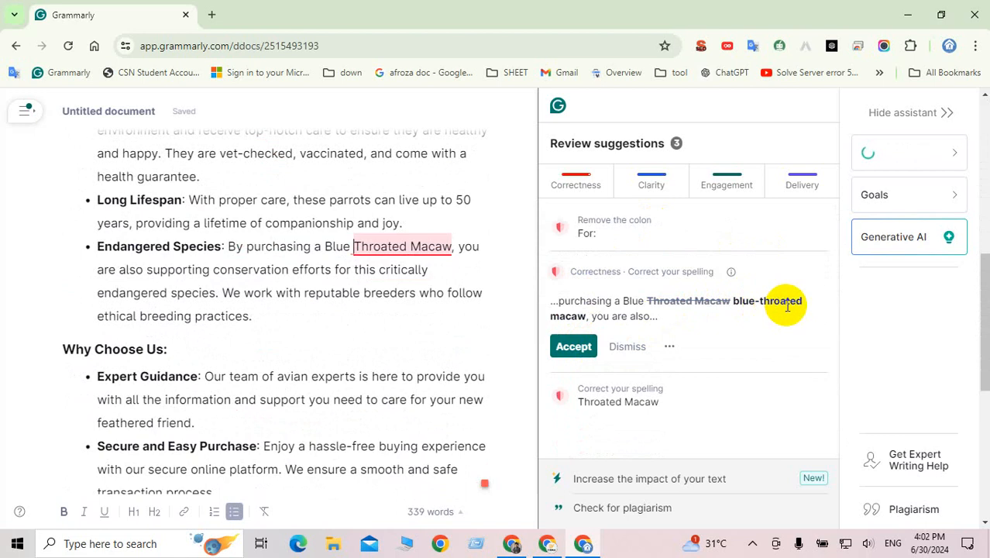
pyautogui.click(427, 246)
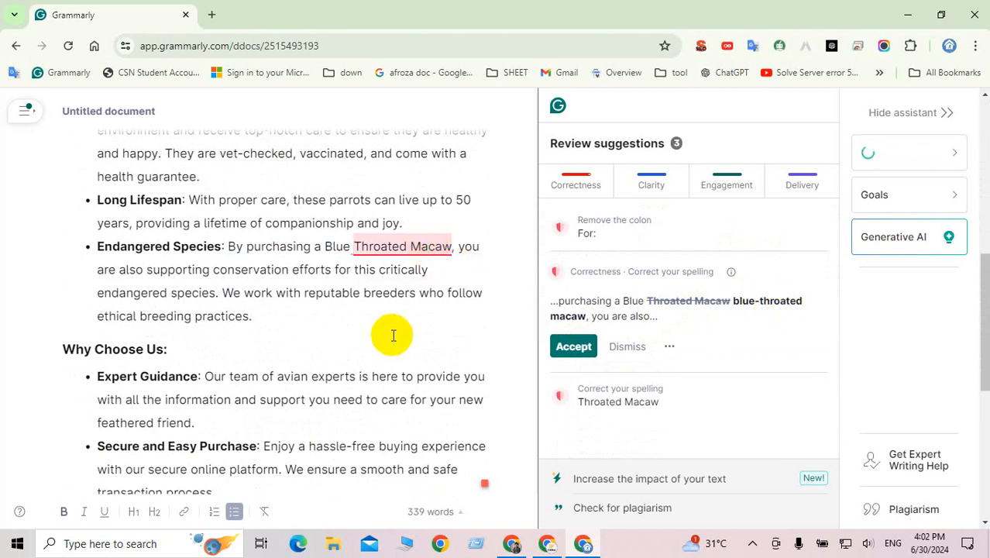
pyautogui.scroll(-2, 391, 334)
pyautogui.scroll(3, 391, 334)
# Copy the entire corrected Grammarly text and replace the existing Blue Throated Macaw Parrots product description in WordPress with it.
pyautogui.click(189, 316)
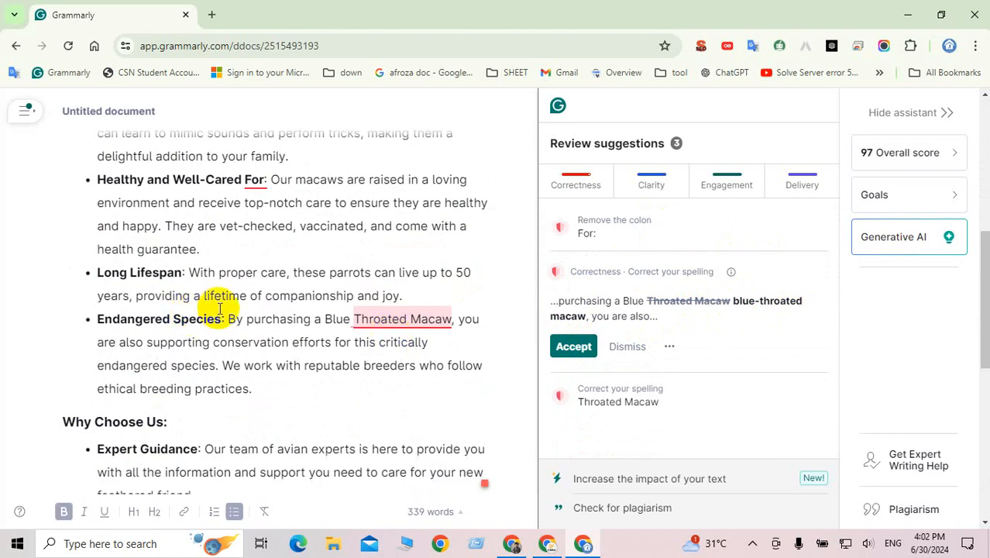
pyautogui.hotkey('ctrl', 'a')
pyautogui.click(510, 542)
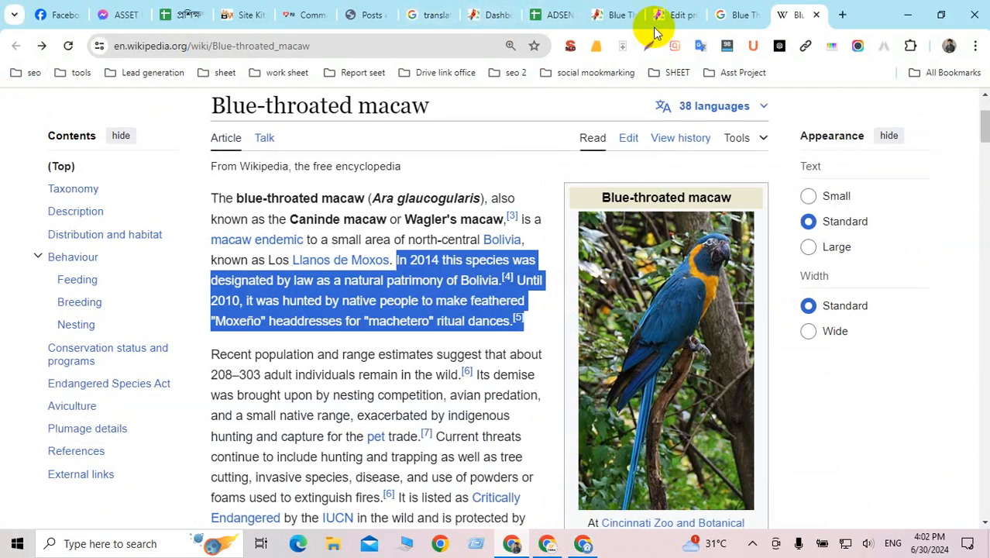
pyautogui.click(681, 16)
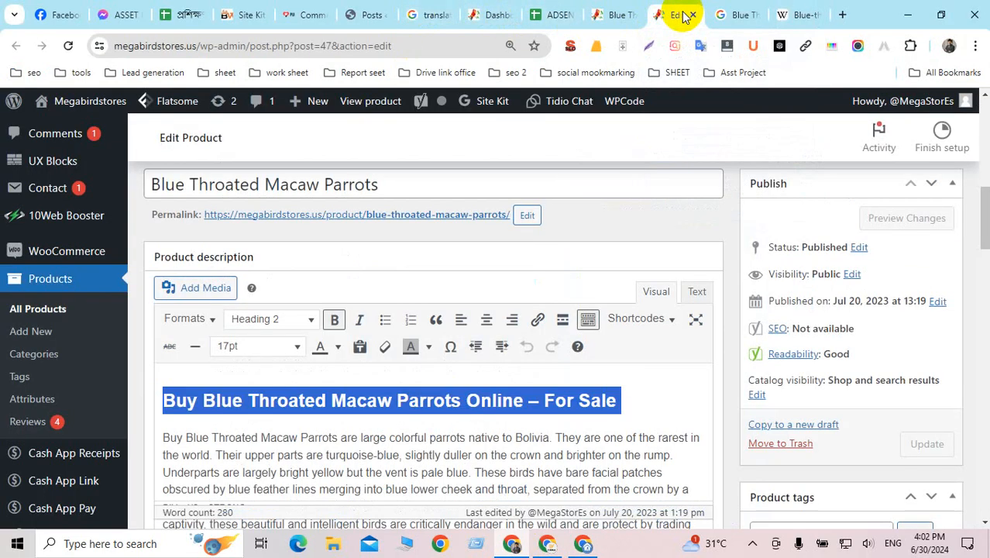
pyautogui.click(332, 400)
pyautogui.scroll(-6, 404, 394)
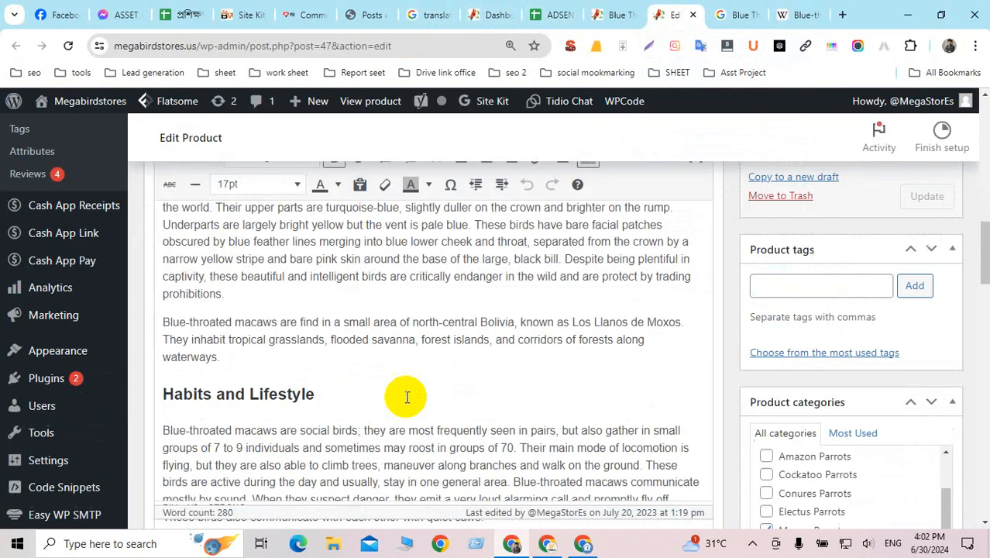
pyautogui.scroll(2, 346, 400)
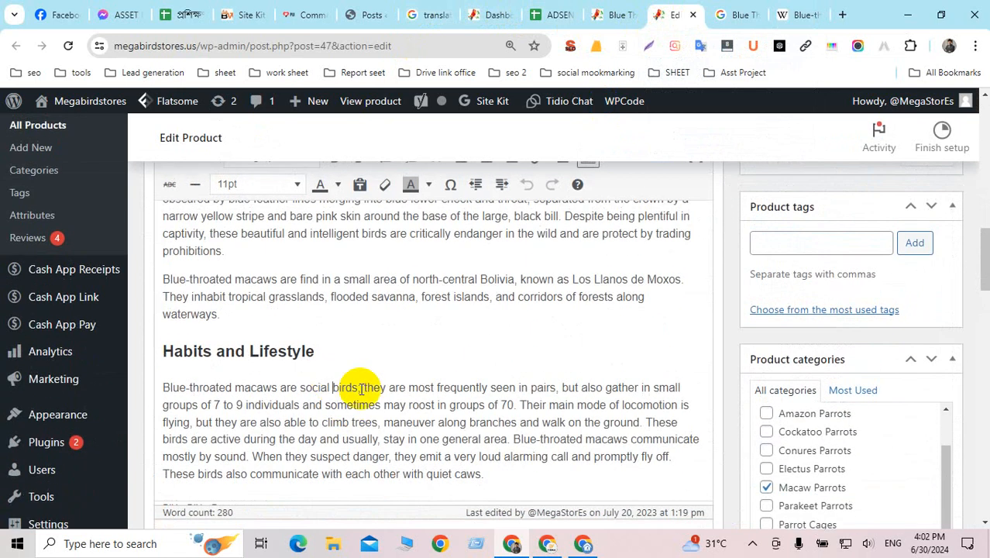
pyautogui.hotkey('ctrl', 'a')
pyautogui.press('Delete')
pyautogui.scroll(10, 358, 385)
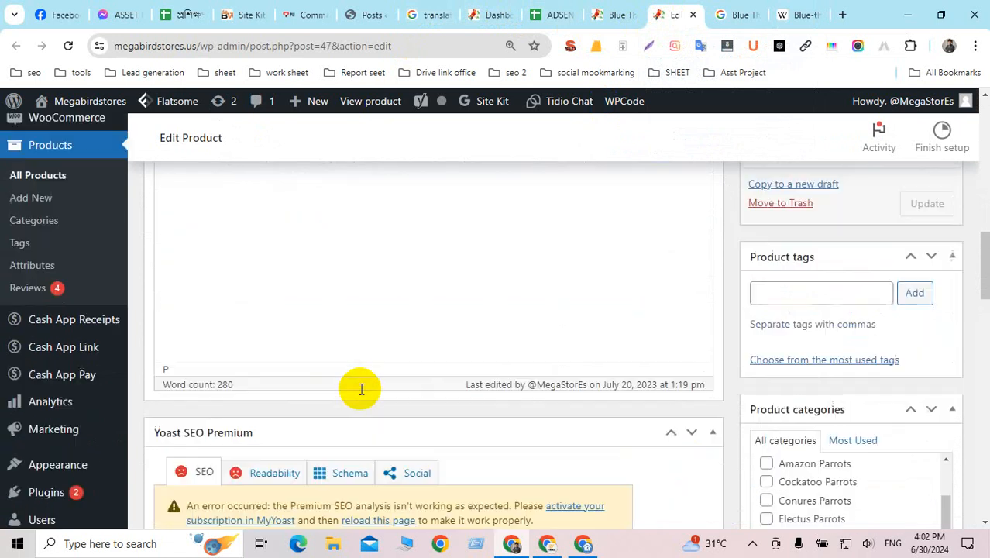
pyautogui.hotkey('ctrl', 'v')
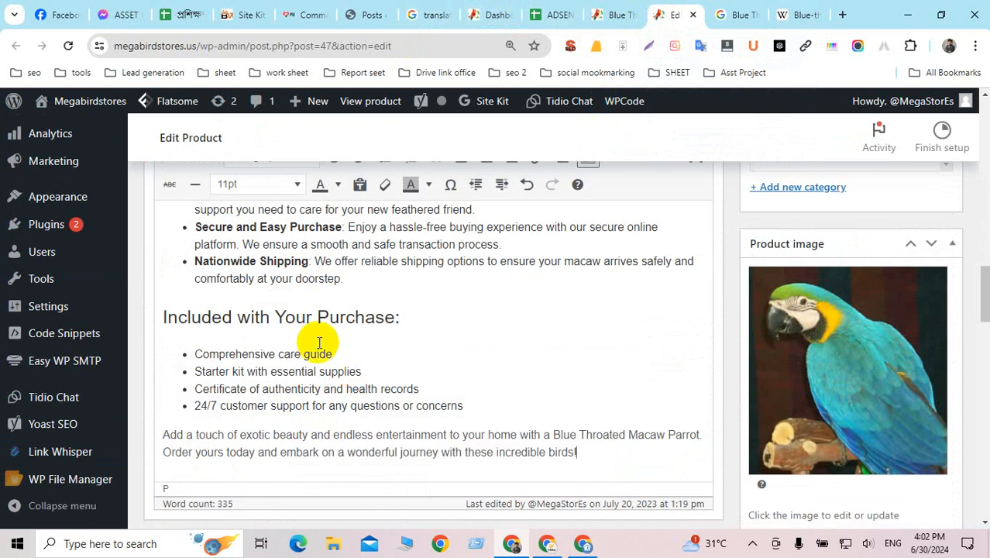
pyautogui.scroll(5, 341, 329)
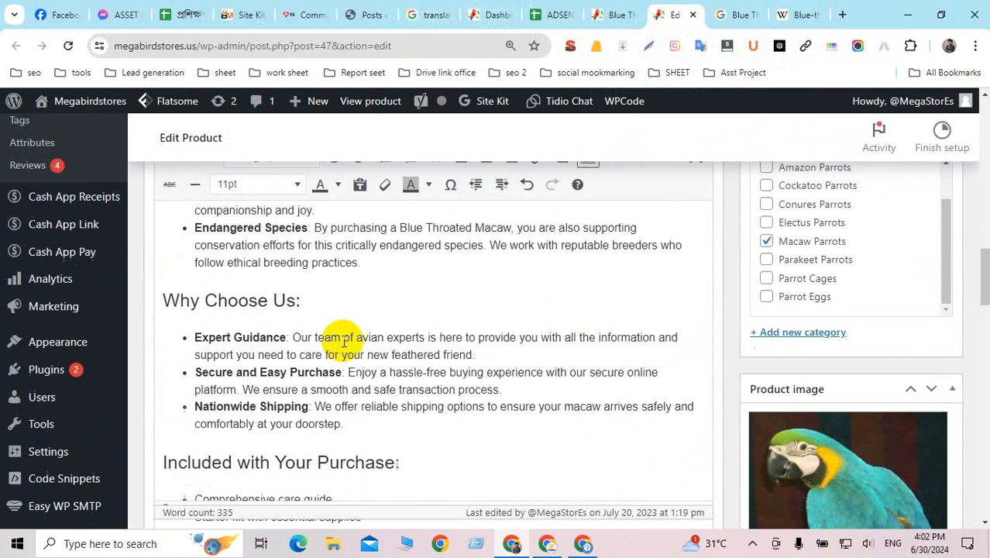
# Select the empty keyword cell B8 in the moneyteg sheet and copy the Wikipedia result title "Blue-throated macaw" from the Google results.
pyautogui.click(556, 15)
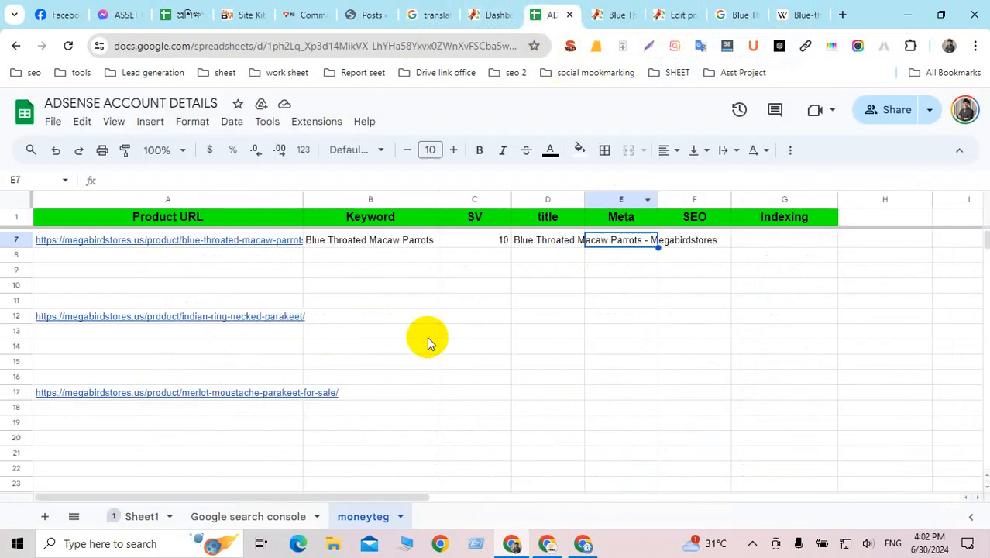
pyautogui.click(346, 254)
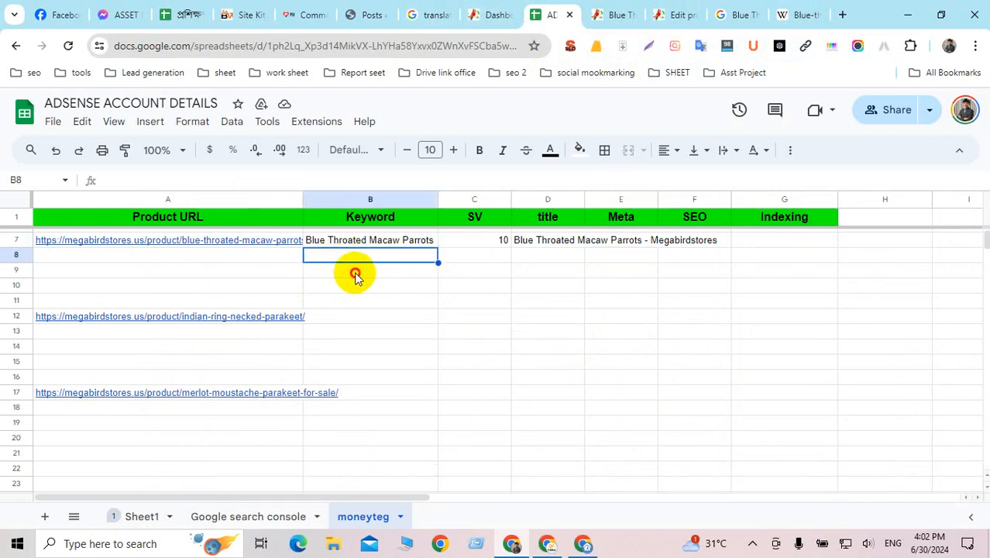
pyautogui.click(352, 271)
pyautogui.click(349, 298)
pyautogui.click(366, 255)
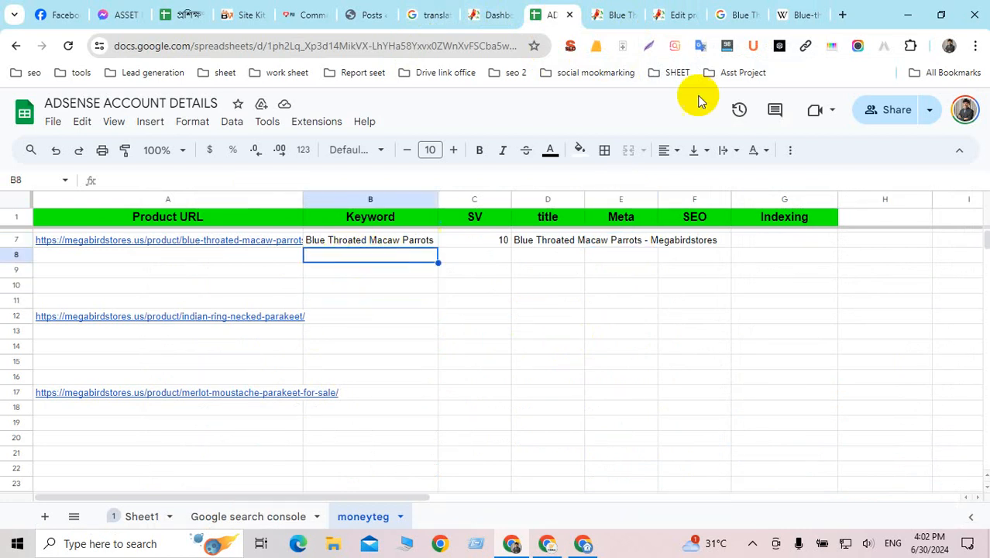
pyautogui.click(740, 15)
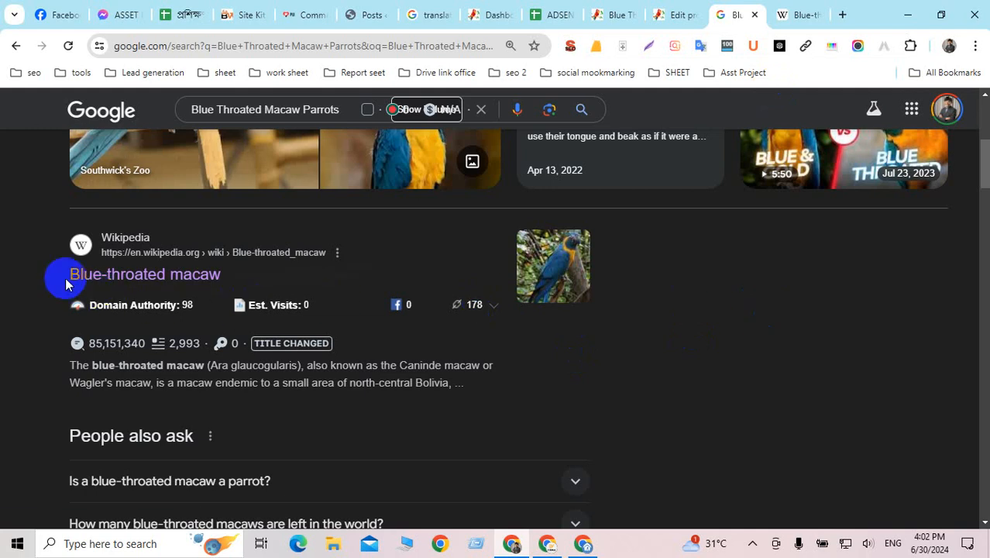
pyautogui.moveTo(69, 276); pyautogui.dragTo(241, 281)
pyautogui.hotkey('ctrl', 'c')
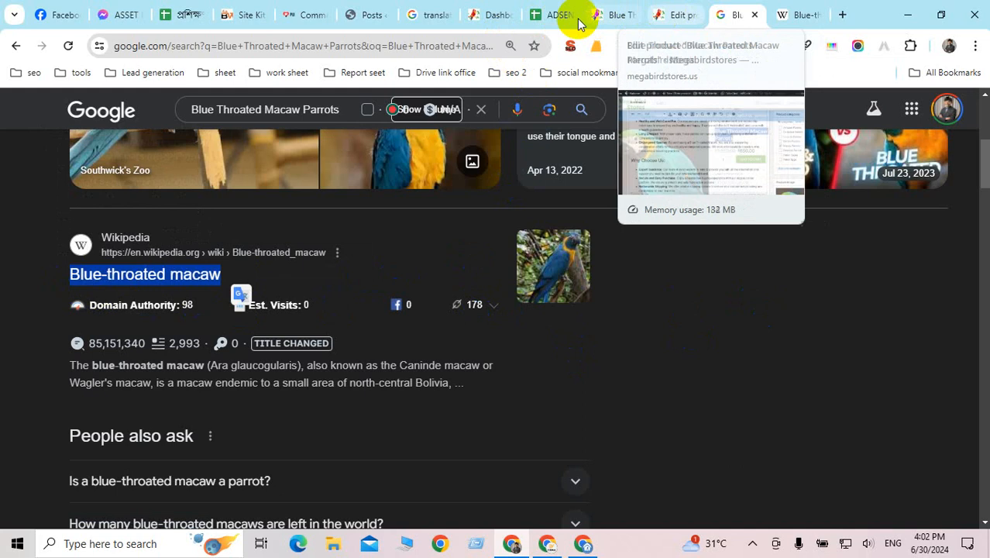
# Enter "Blue-throated macaw" in cell B8 as a second keyword for the blue-throated macaw product.
pyautogui.click(552, 15)
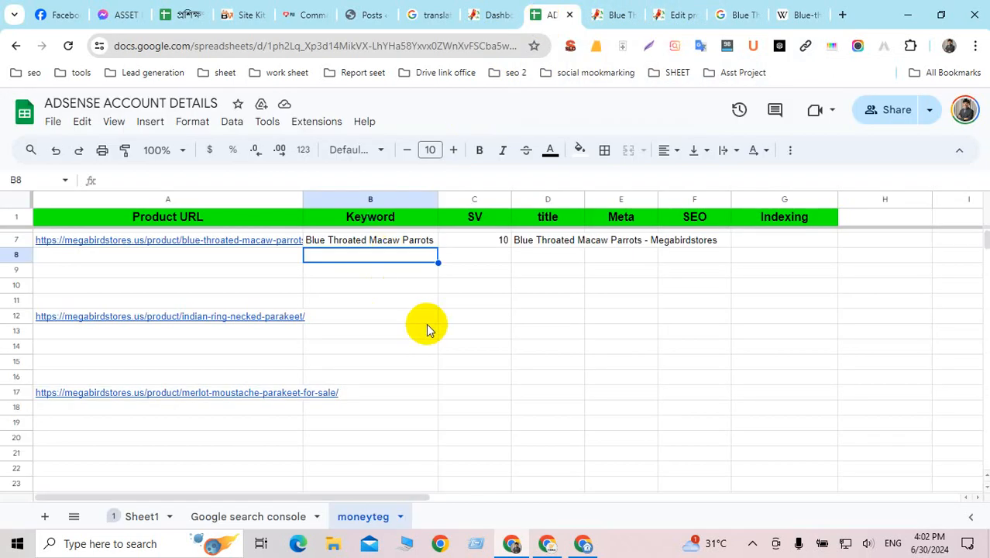
pyautogui.hotkey('ctrl', 'f')
pyautogui.hotkey('ctrl', 'v')
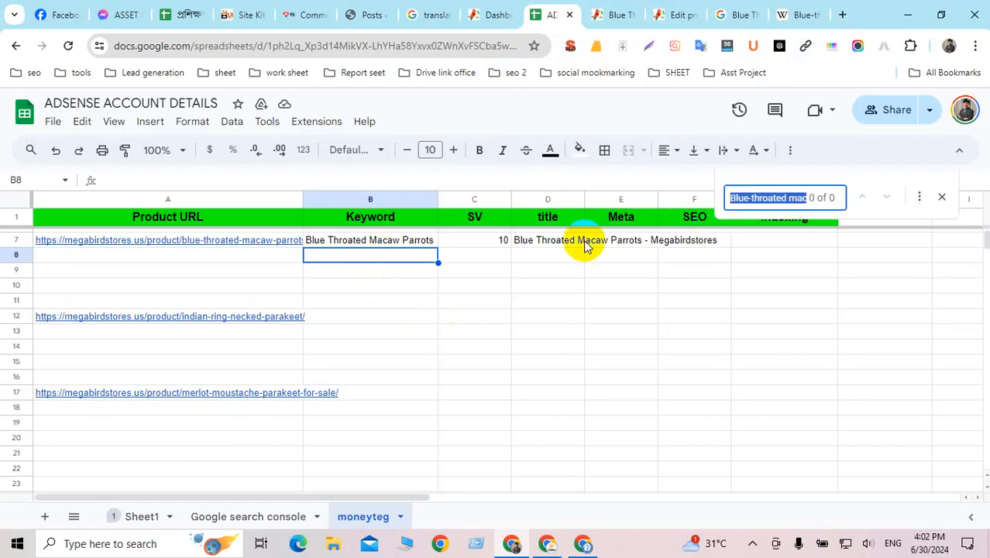
pyautogui.click(391, 256)
pyautogui.write('Blue-throated macaw')
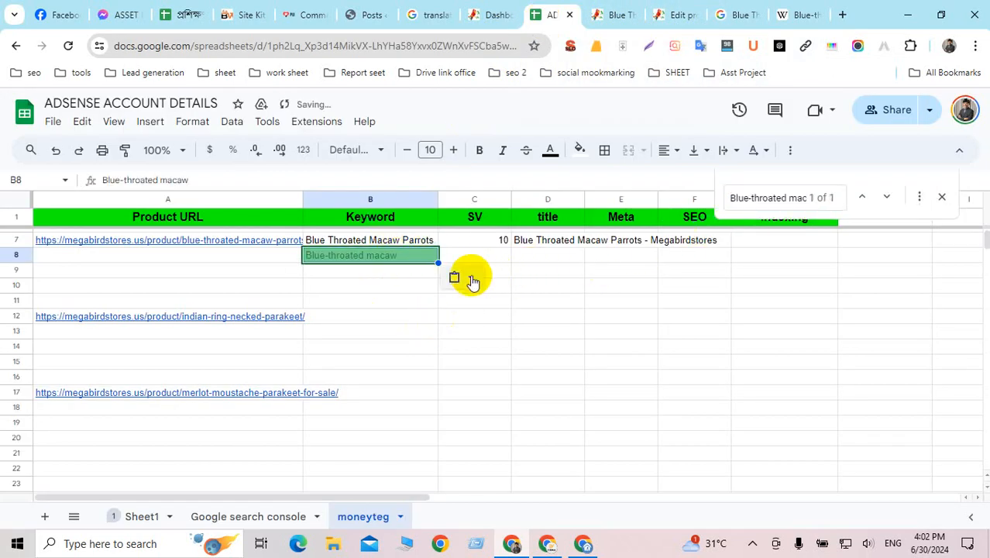
pyautogui.click(942, 197)
pyautogui.click(561, 288)
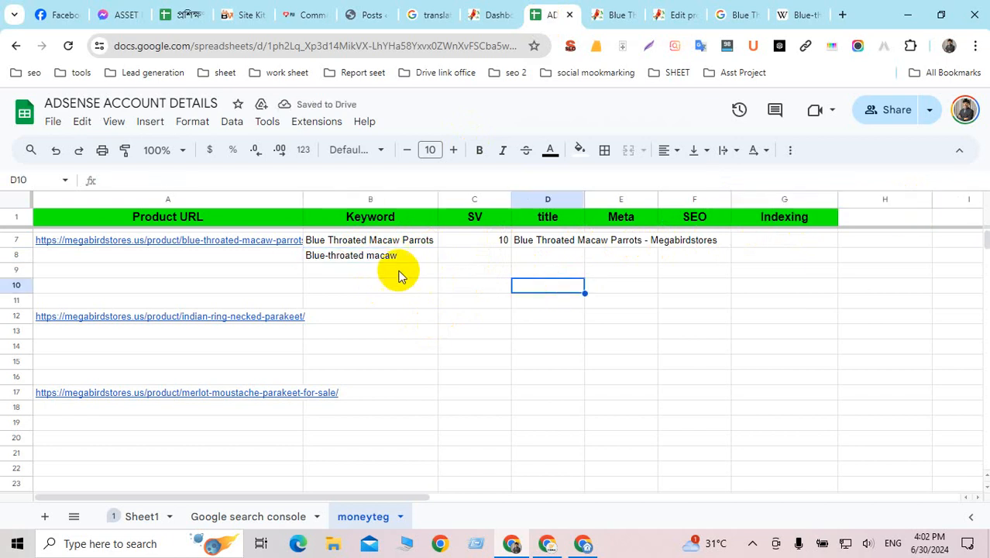
pyautogui.click(405, 263)
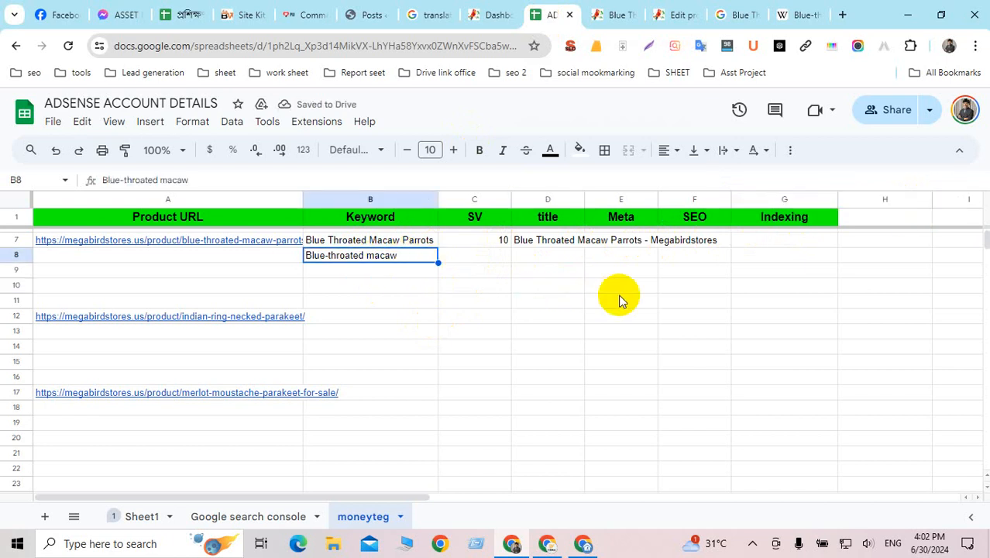
# Search the product edit page for "Blue-throated macaw" and add that phrase as a product tag.
pyautogui.click(660, 15)
pyautogui.hotkey('ctrl', 'f')
pyautogui.write('Blue-throated macaw')
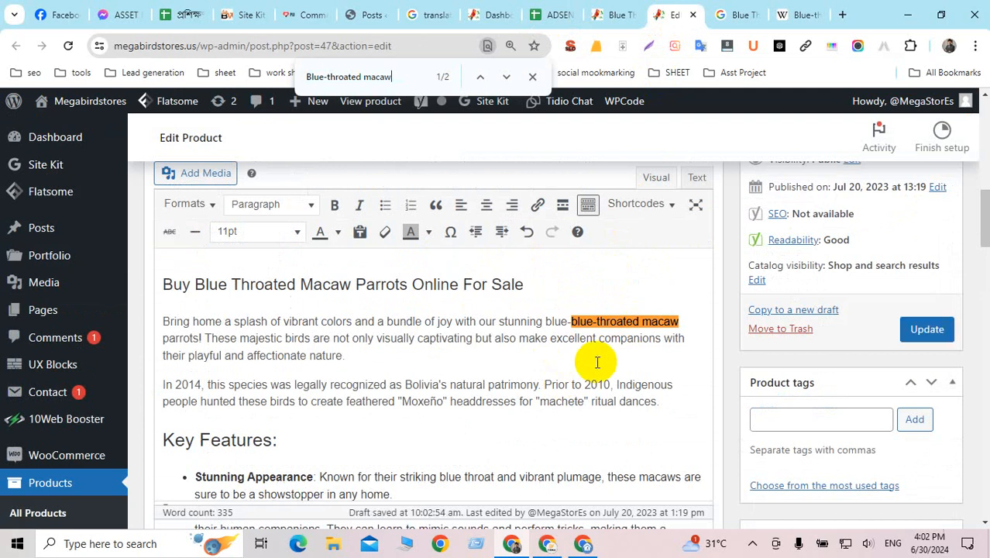
pyautogui.click(506, 78)
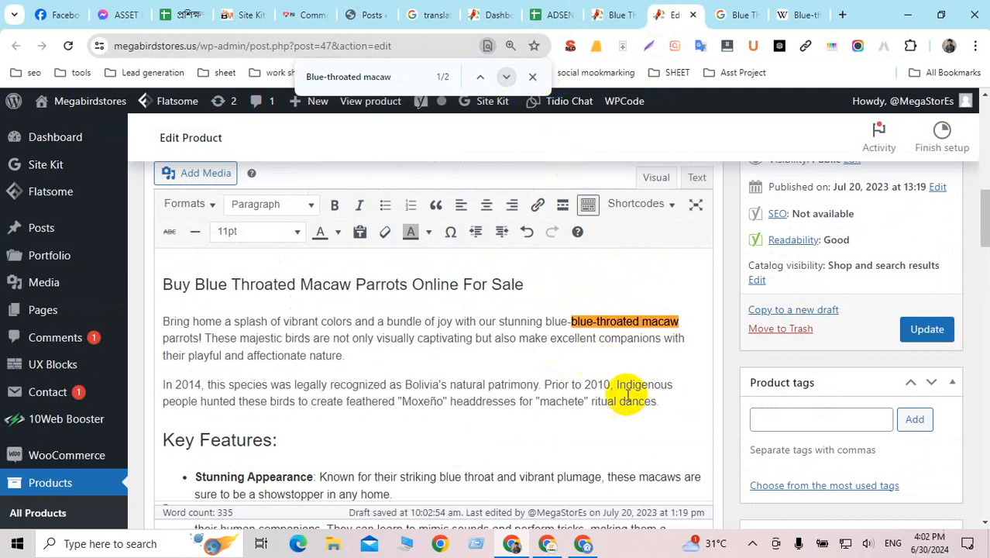
pyautogui.click(769, 421)
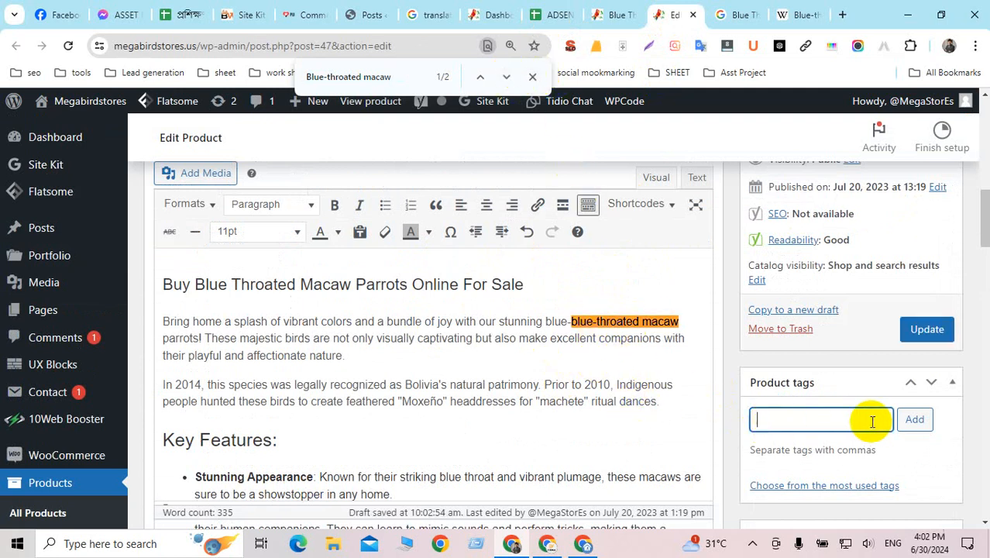
pyautogui.click(914, 419)
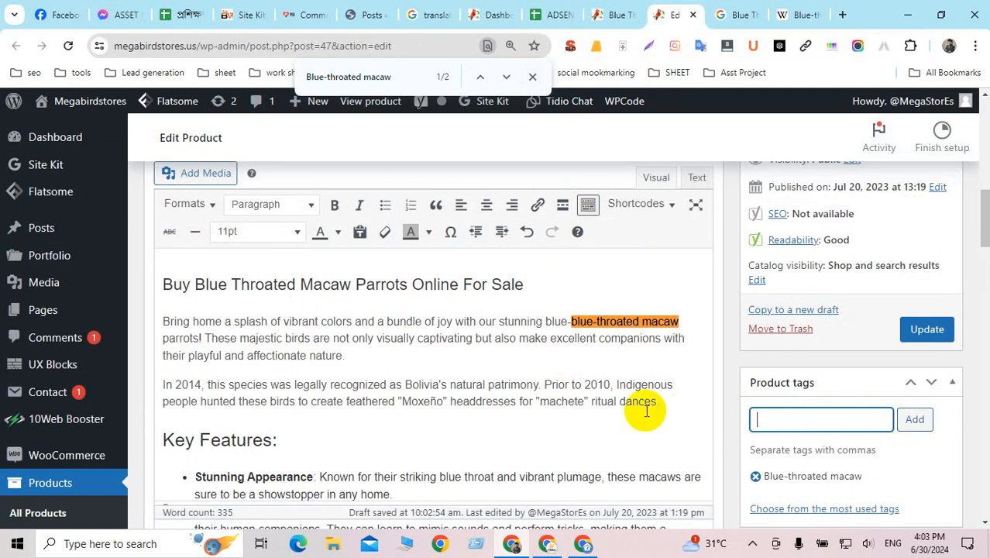
# Copy the product title and set the Yoast focus keyphrase to "Blue Throated Macaw Parrots".
pyautogui.scroll(-6, 646, 411)
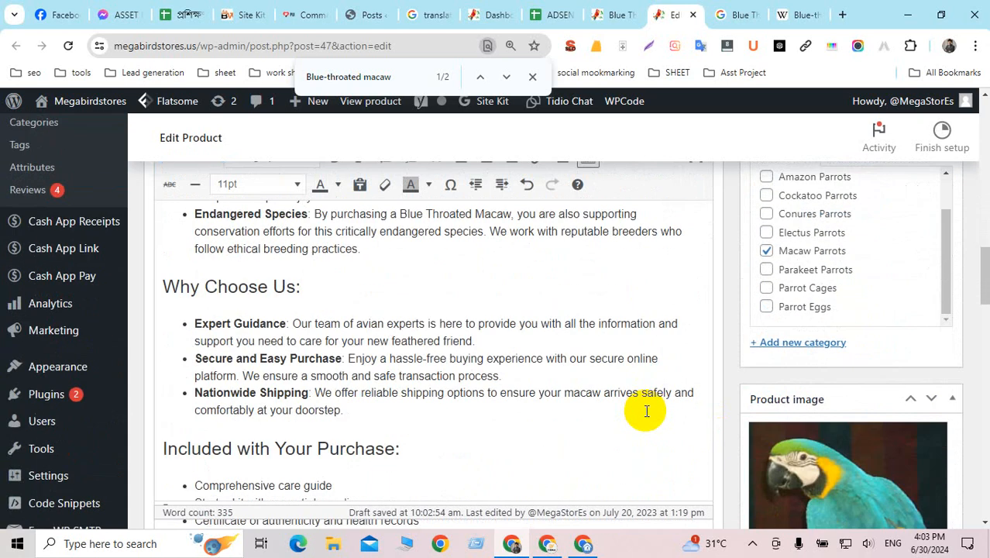
pyautogui.scroll(-10, 647, 411)
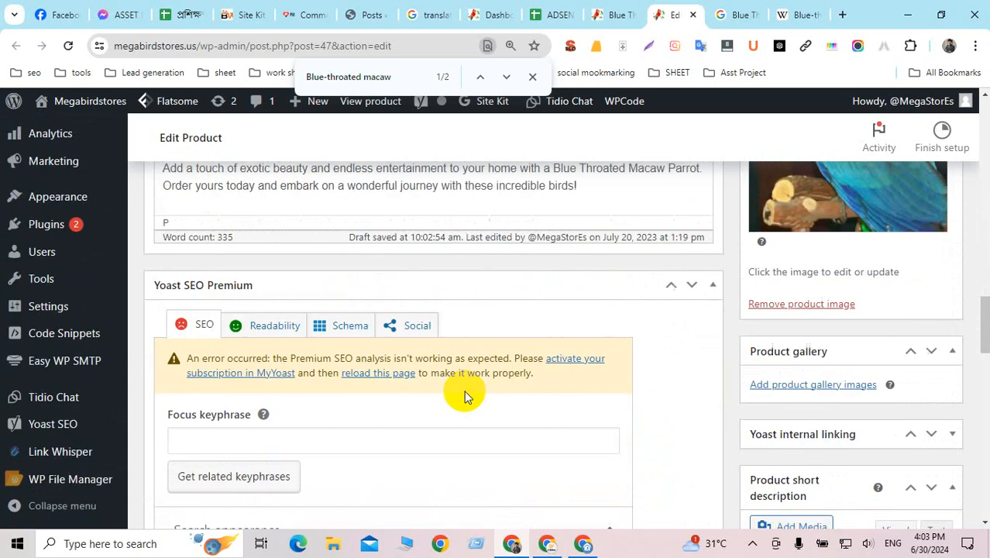
pyautogui.scroll(15, 493, 374)
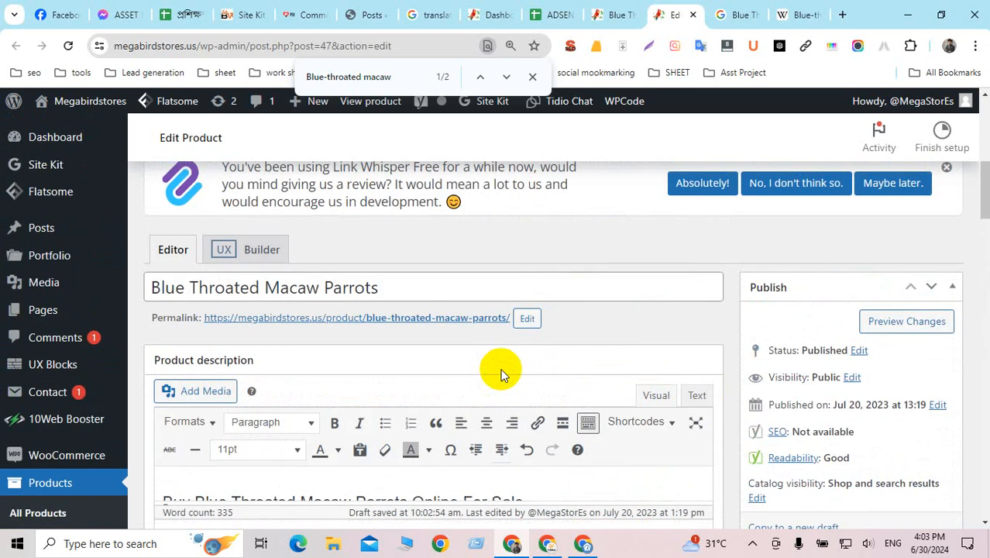
pyautogui.tripleClick(217, 290)
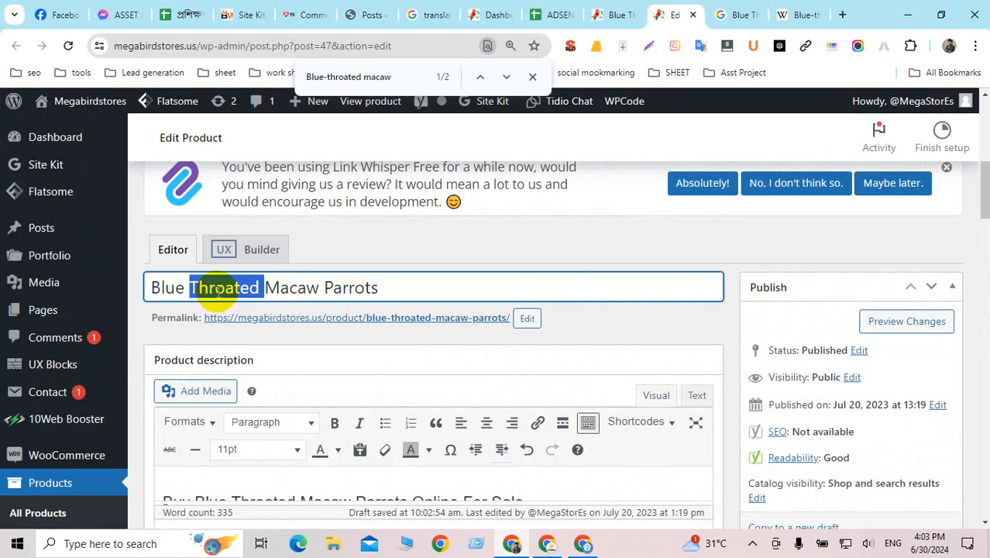
pyautogui.click(589, 341)
pyautogui.scroll(-15, 341, 387)
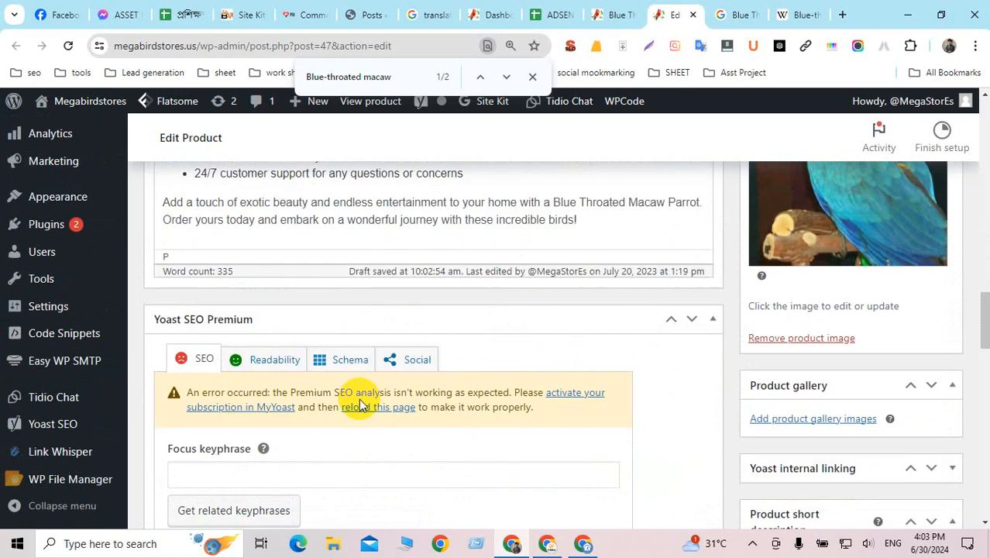
pyautogui.scroll(-3, 358, 398)
pyautogui.click(197, 258)
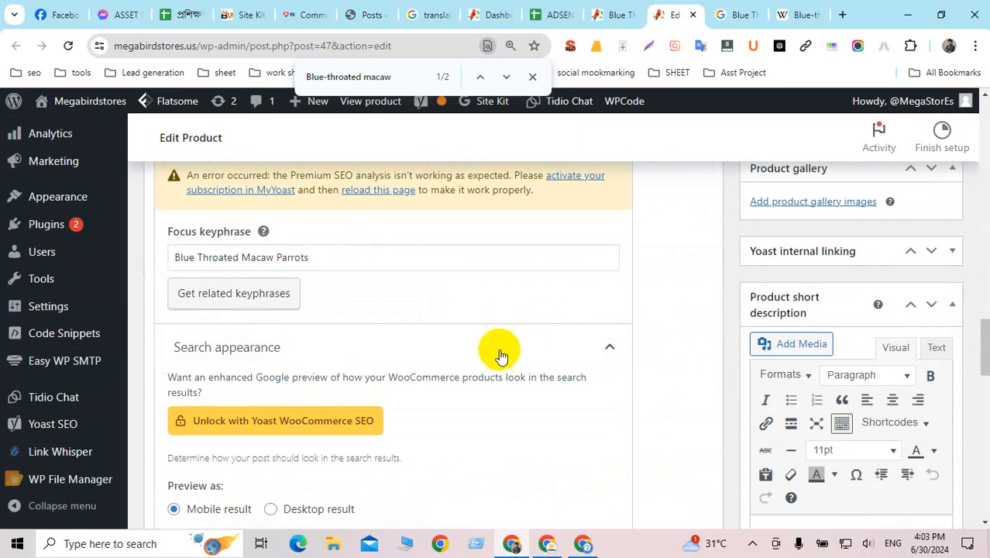
# Review the product's search appearance preview and open the empty meta description for editing.
pyautogui.scroll(-5, 380, 353)
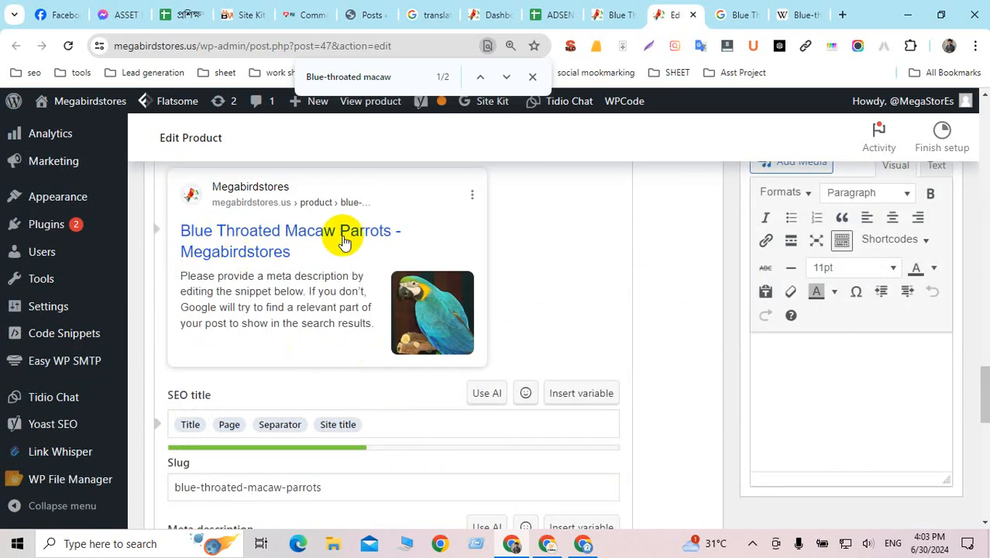
pyautogui.scroll(-3, 295, 379)
pyautogui.click(315, 370)
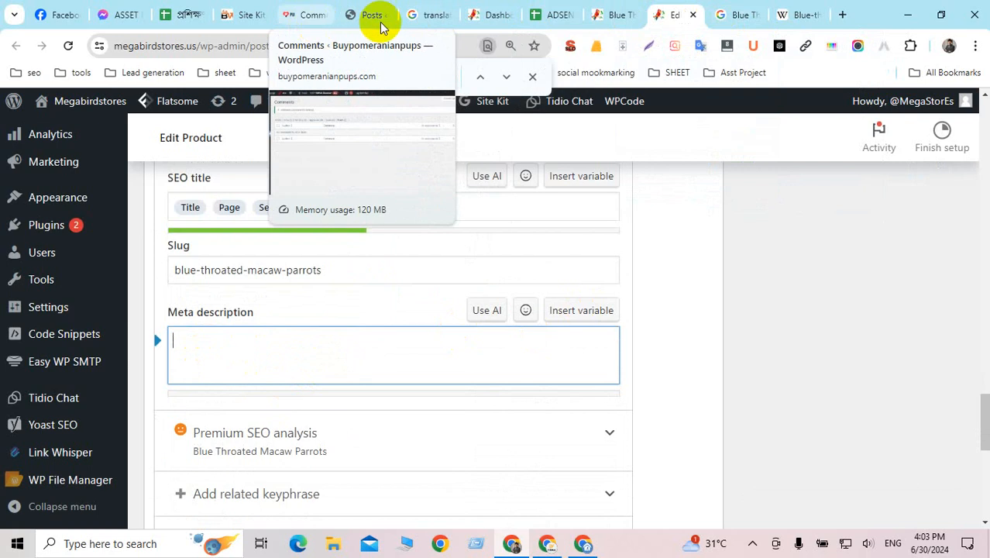
# Open SeaWorld's "Blue-Throated Macaw Facts and Information" page from the Google results and inspect its SEO title and meta description.
pyautogui.click(728, 15)
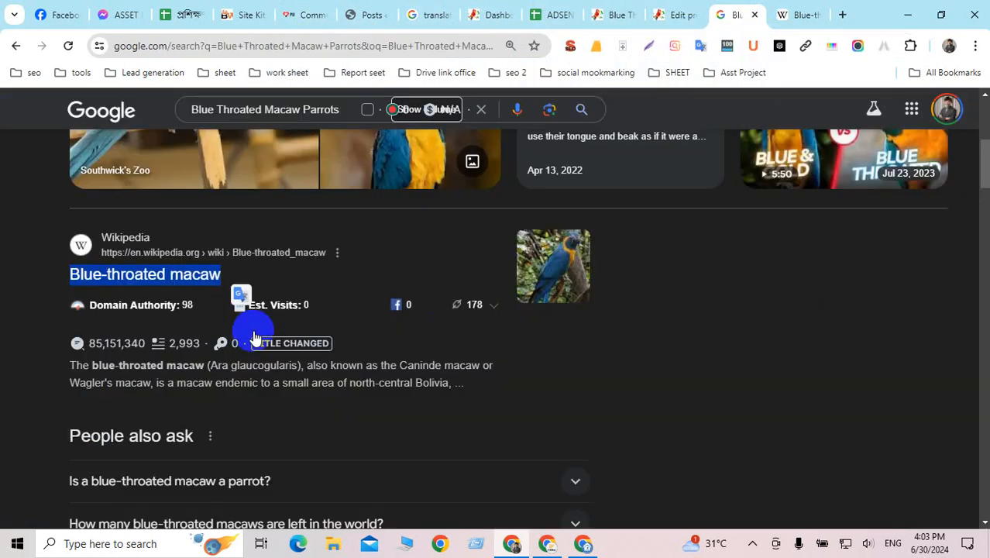
pyautogui.scroll(-4, 267, 331)
pyautogui.scroll(-3, 267, 332)
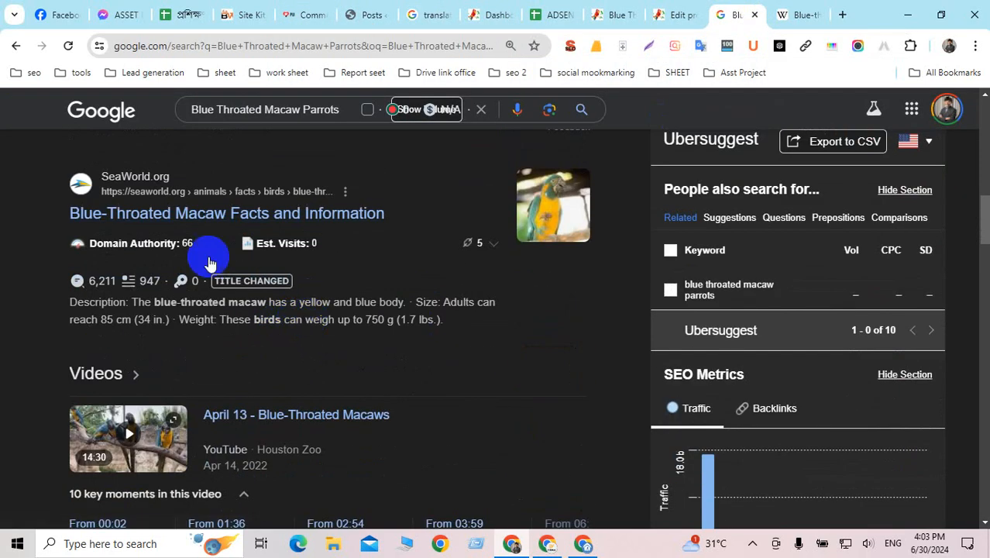
pyautogui.middleClick(155, 214)
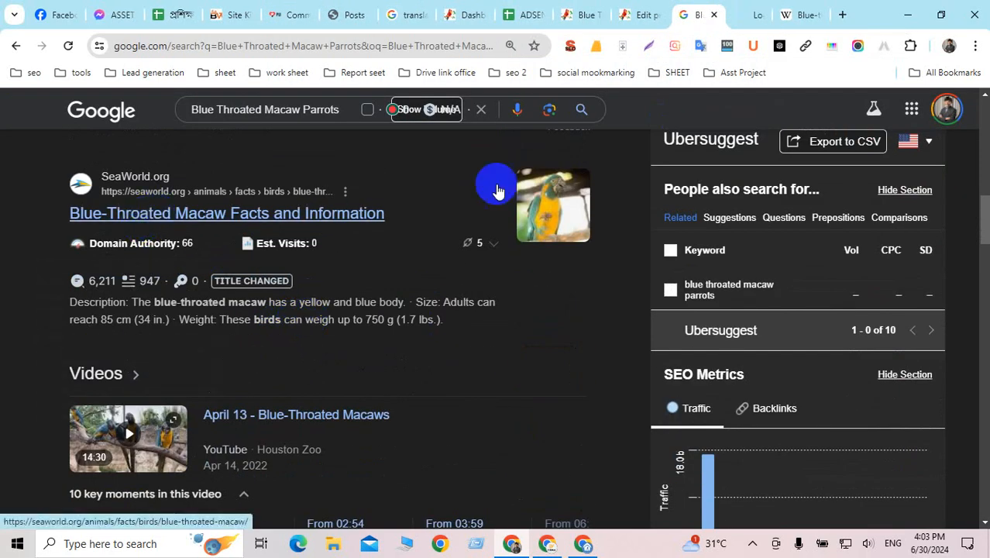
pyautogui.click(745, 15)
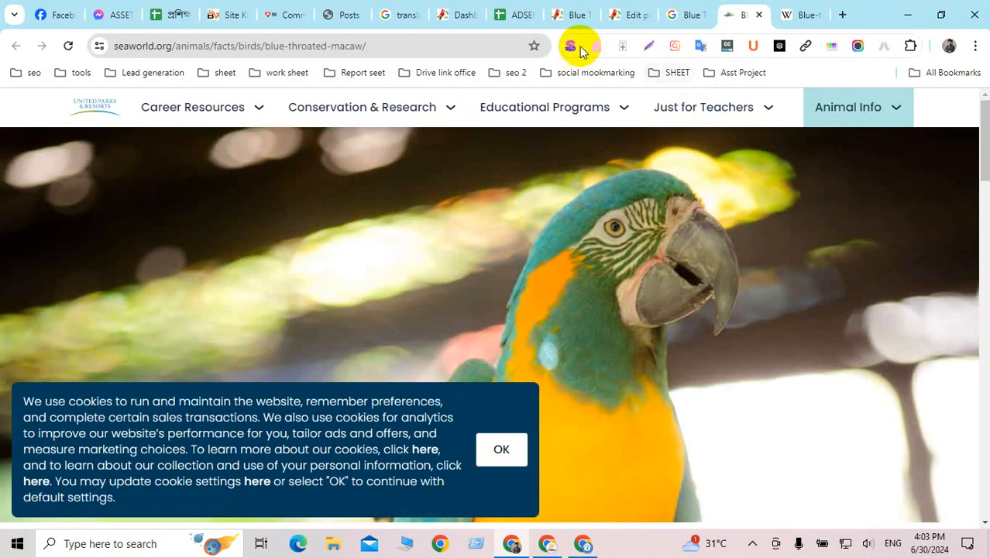
pyautogui.click(570, 46)
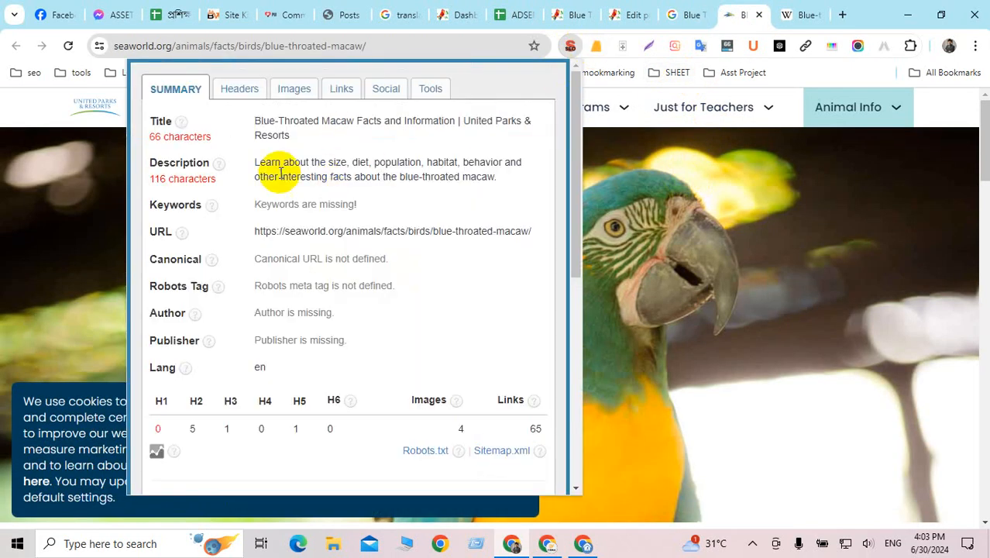
# Copy the SeaWorld page's meta description and translate it from English to Bangla in Google Translate.
pyautogui.moveTo(302, 167); pyautogui.dragTo(488, 179)
pyautogui.hotkey('ctrl', 'c')
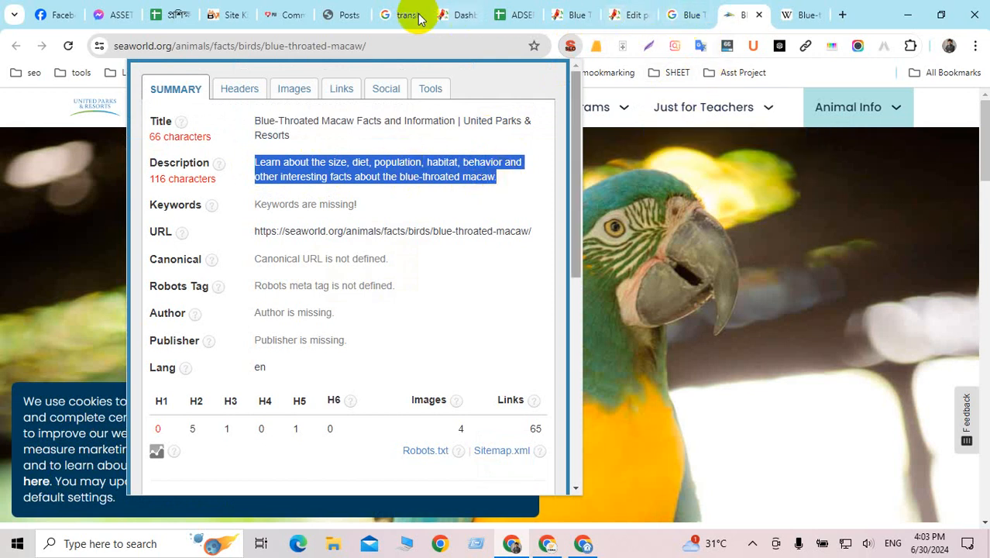
pyautogui.click(842, 15)
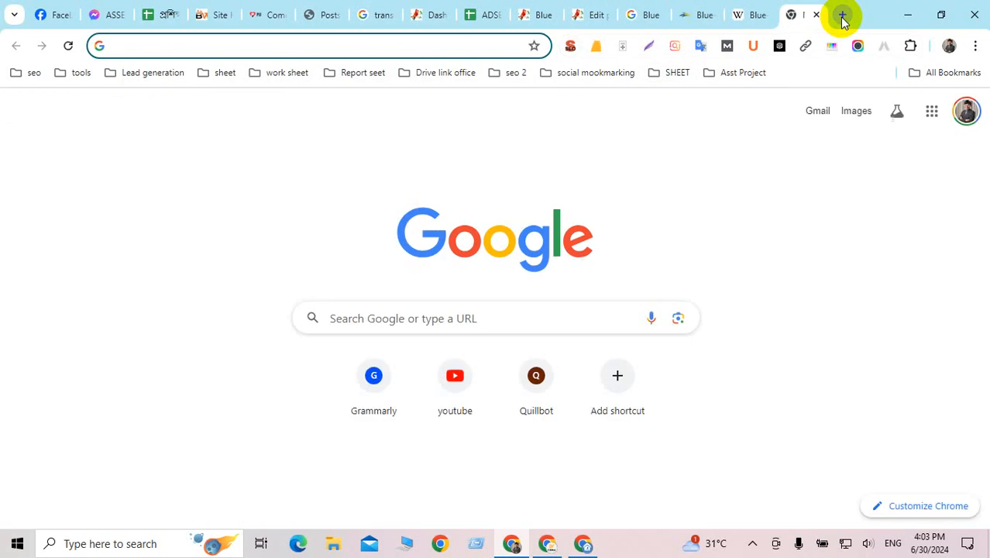
pyautogui.write('tr')
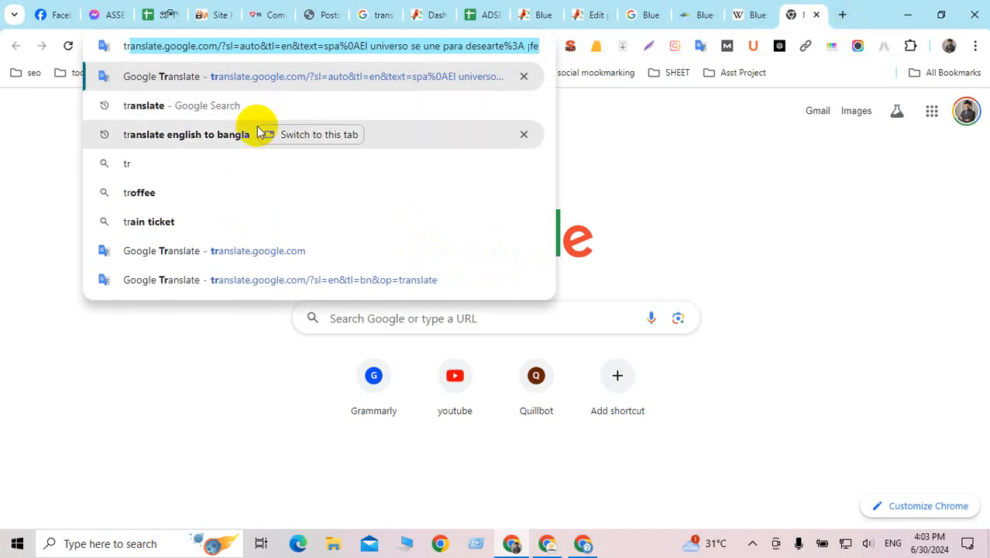
pyautogui.click(232, 134)
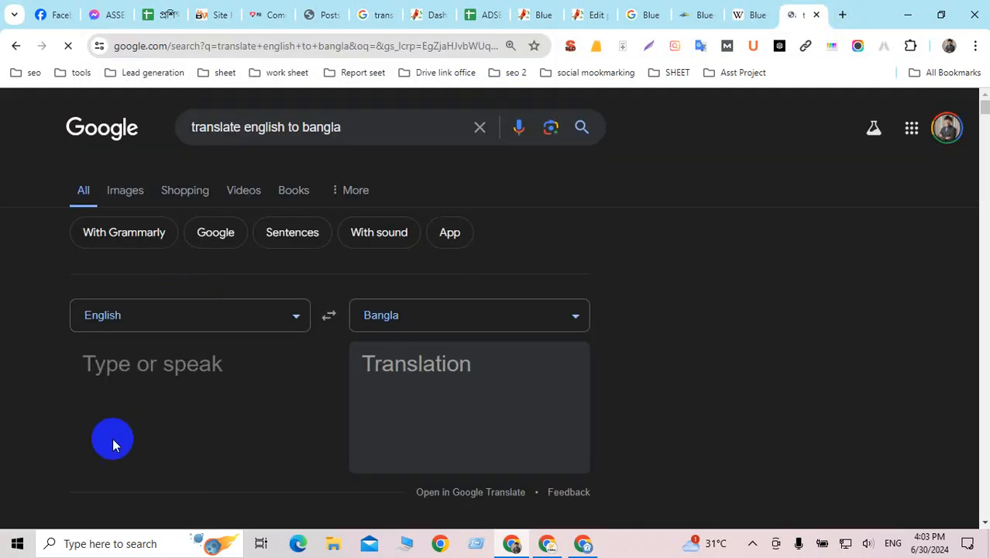
pyautogui.scroll(-3, 112, 438)
pyautogui.click(160, 354)
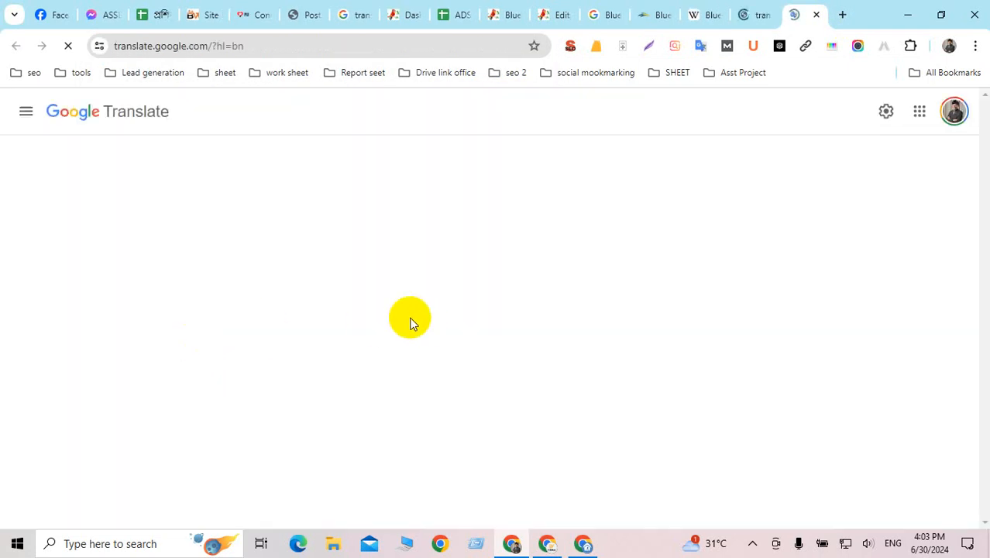
pyautogui.click(176, 247)
pyautogui.hotkey('ctrl', 'v')
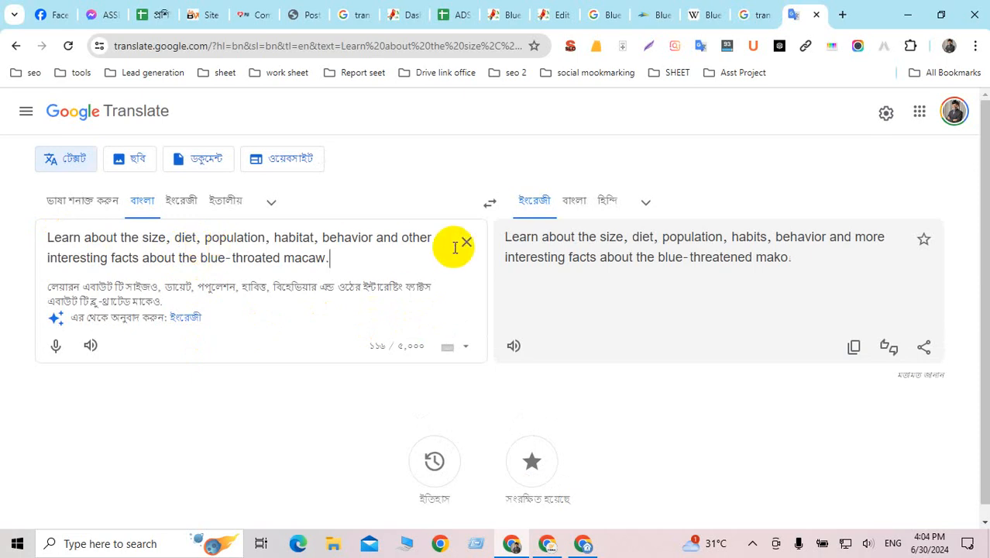
pyautogui.click(194, 323)
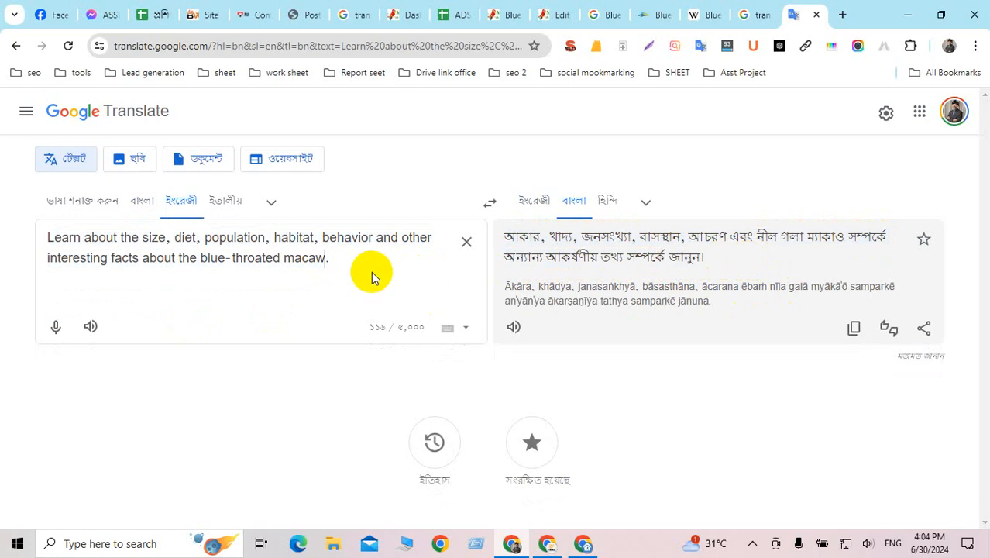
# Extend the English sentence in the translator by adding ", and buy now" after "blue-throated macaw".
pyautogui.write(', and ')
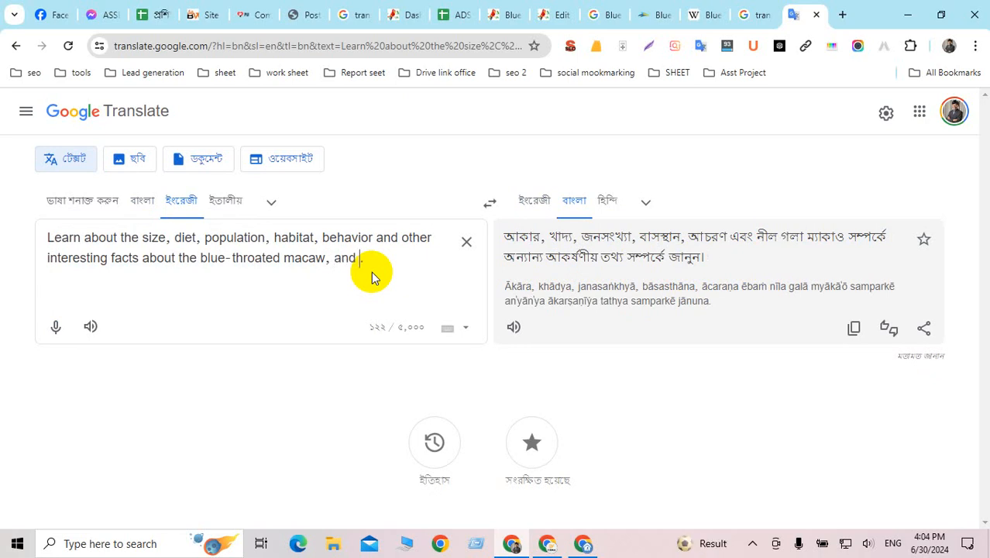
pyautogui.write('bu')
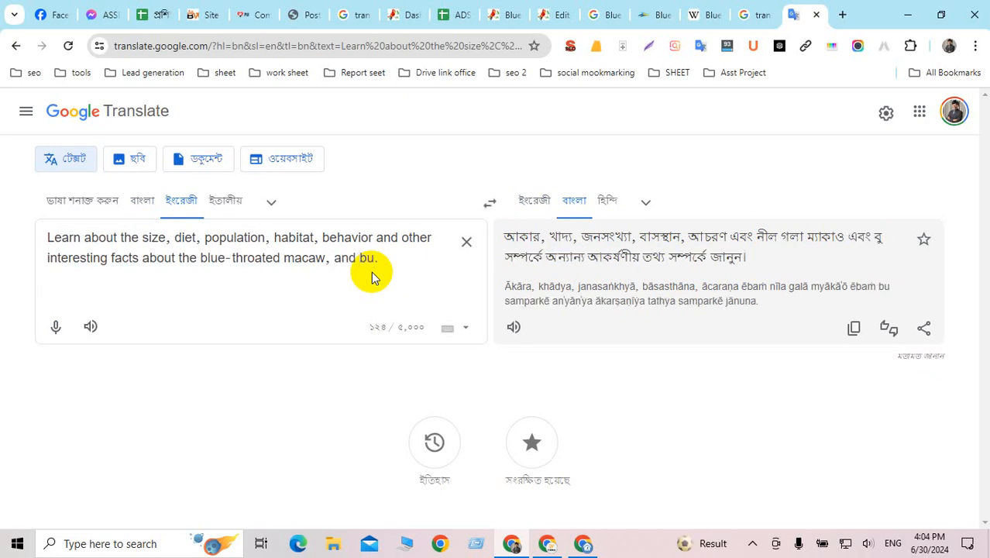
pyautogui.write('y no')
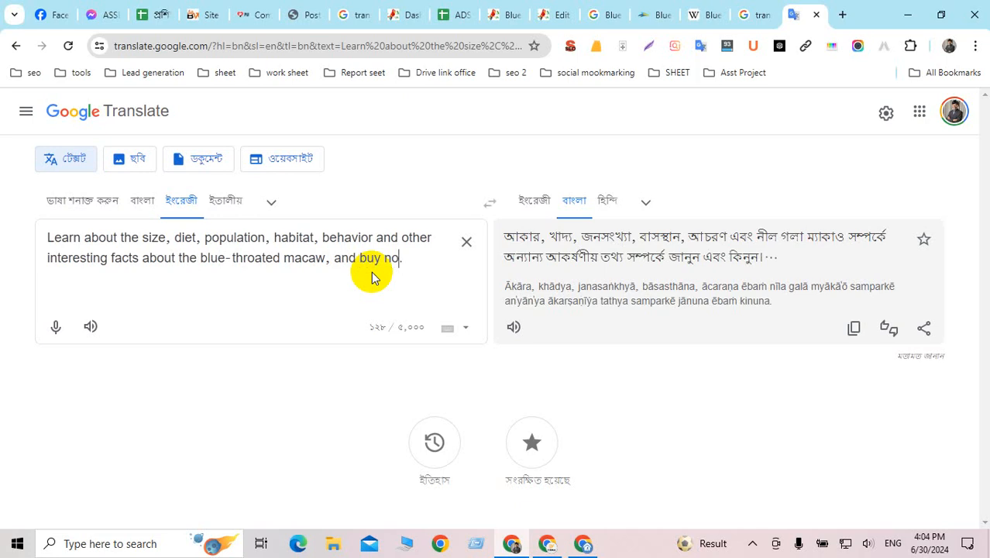
pyautogui.write('w')
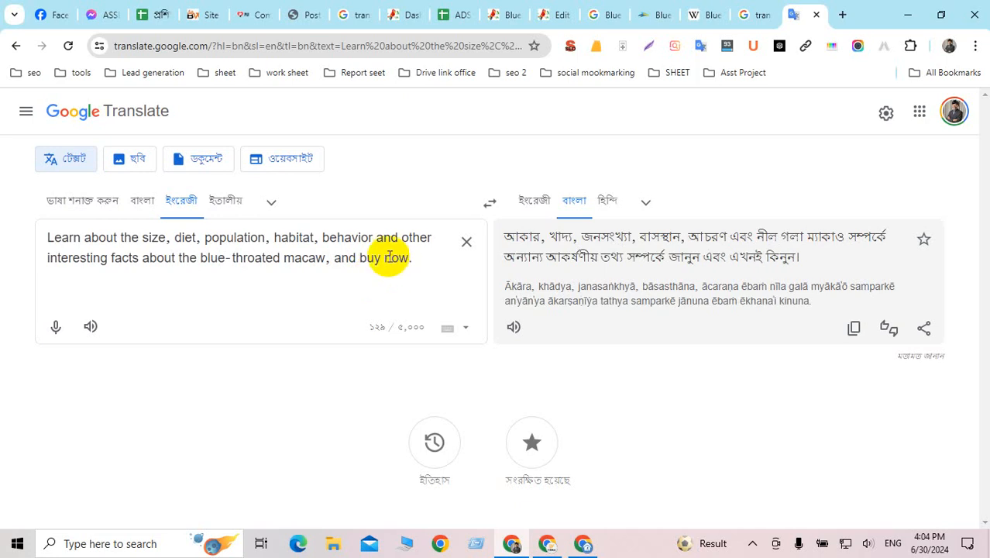
# Copy the extended English sentence from the translator into the product's Yoast meta description.
pyautogui.moveTo(408, 259); pyautogui.dragTo(20, 241)
pyautogui.hotkey('ctrl', 'c')
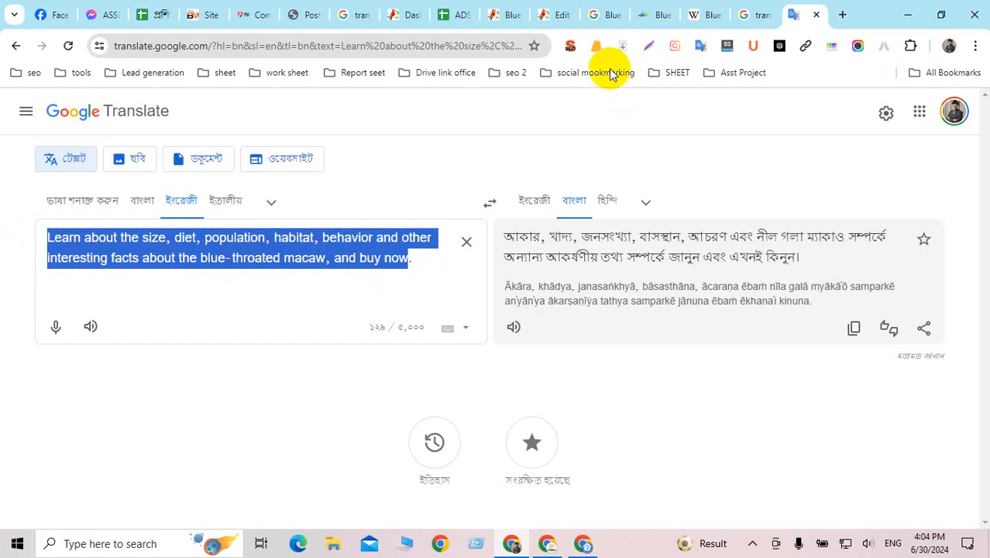
pyautogui.click(554, 15)
pyautogui.click(232, 338)
pyautogui.hotkey('ctrl', 'v')
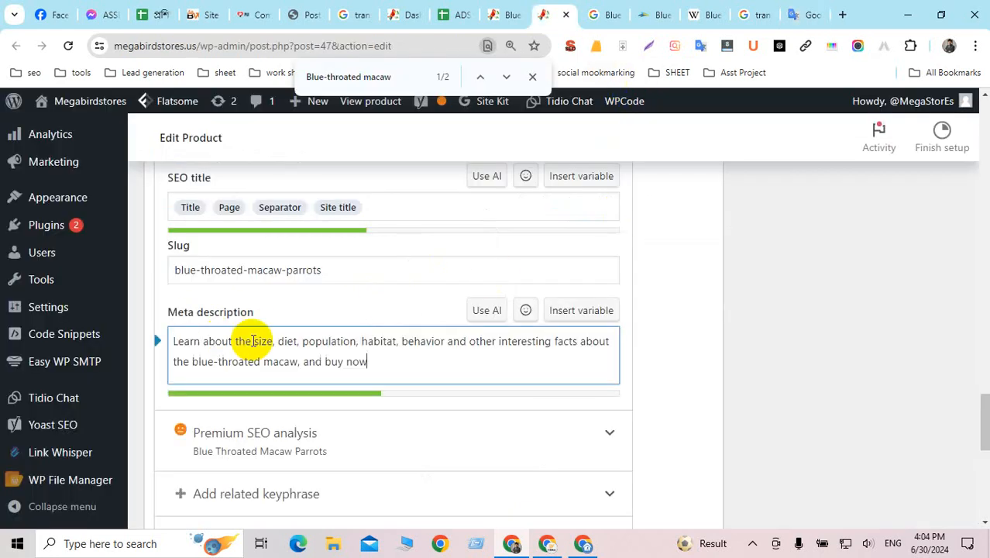
pyautogui.click(674, 340)
# Copy the focus keyphrase "Blue Throated Macaw Parrots" into the keyphrase synonyms of the Premium SEO analysis, followed by a comma.
pyautogui.scroll(-3, 467, 353)
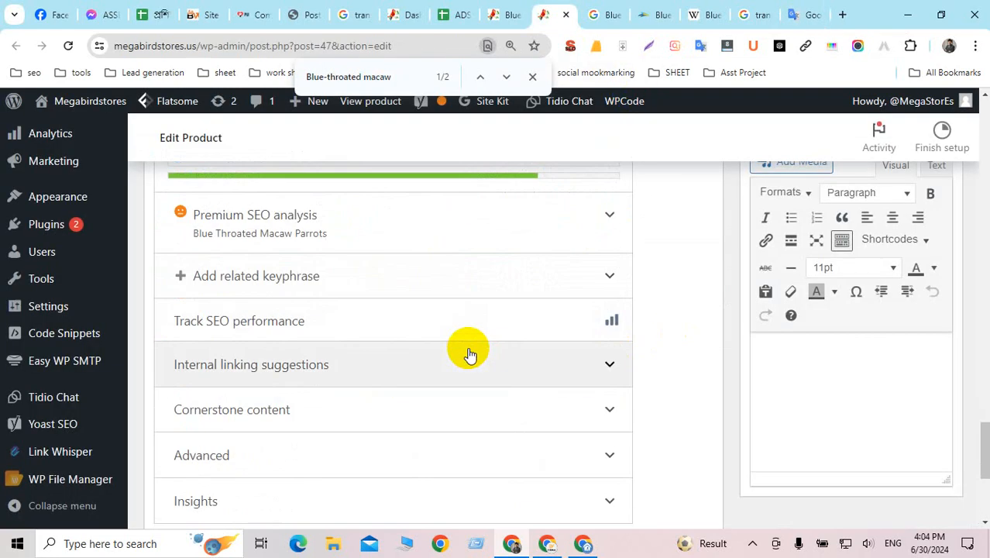
pyautogui.scroll(10, 468, 352)
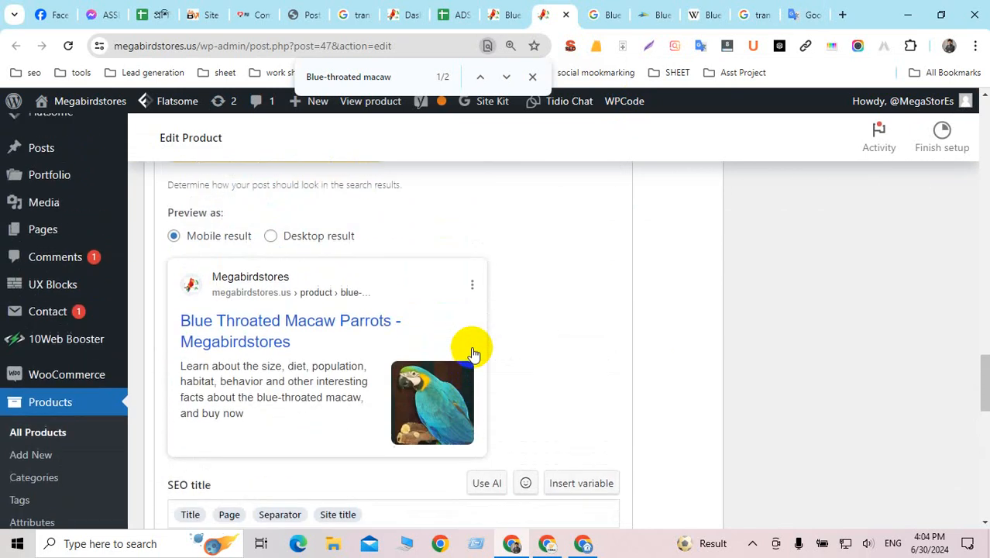
pyautogui.scroll(2, 314, 240)
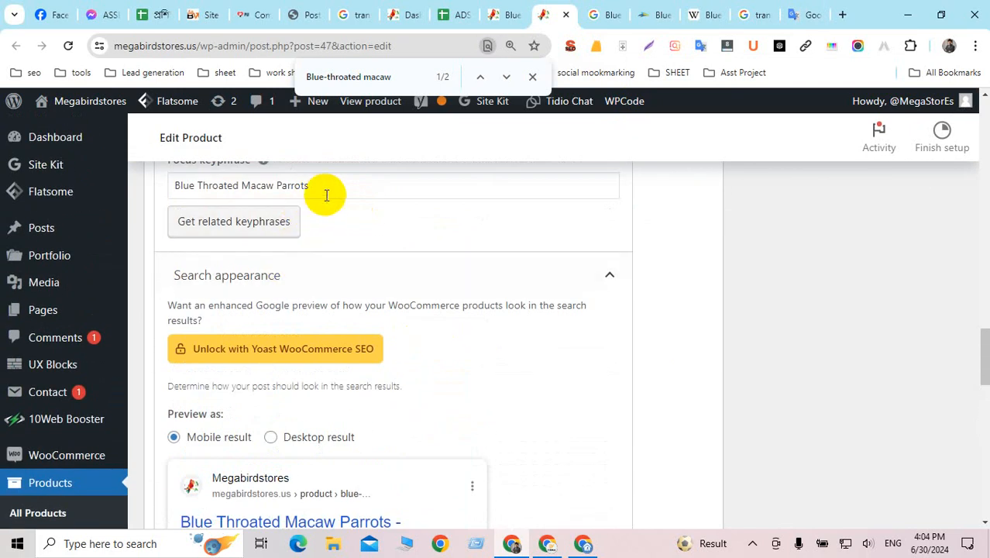
pyautogui.moveTo(325, 189); pyautogui.dragTo(170, 185)
pyautogui.hotkey('ctrl', 'c')
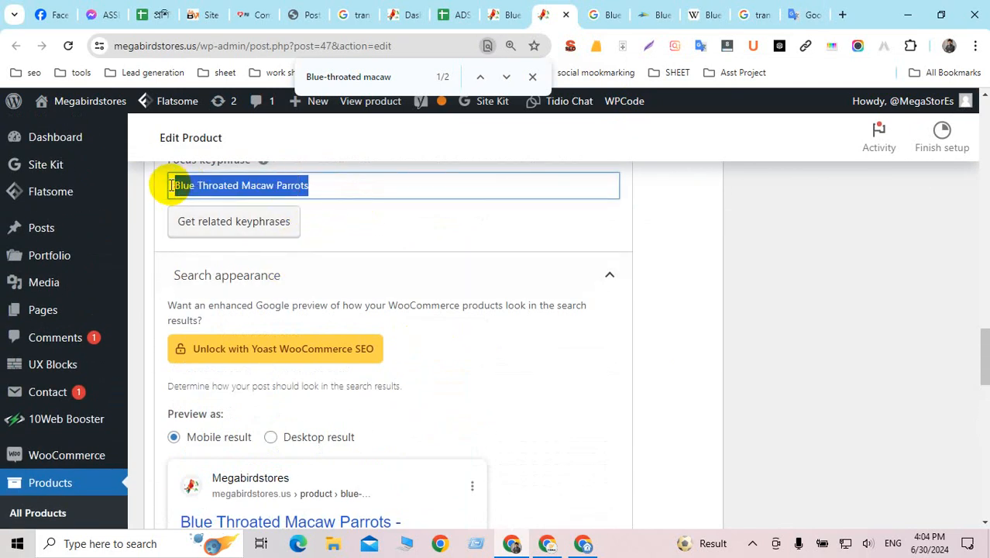
pyautogui.click(654, 287)
pyautogui.scroll(-8, 353, 300)
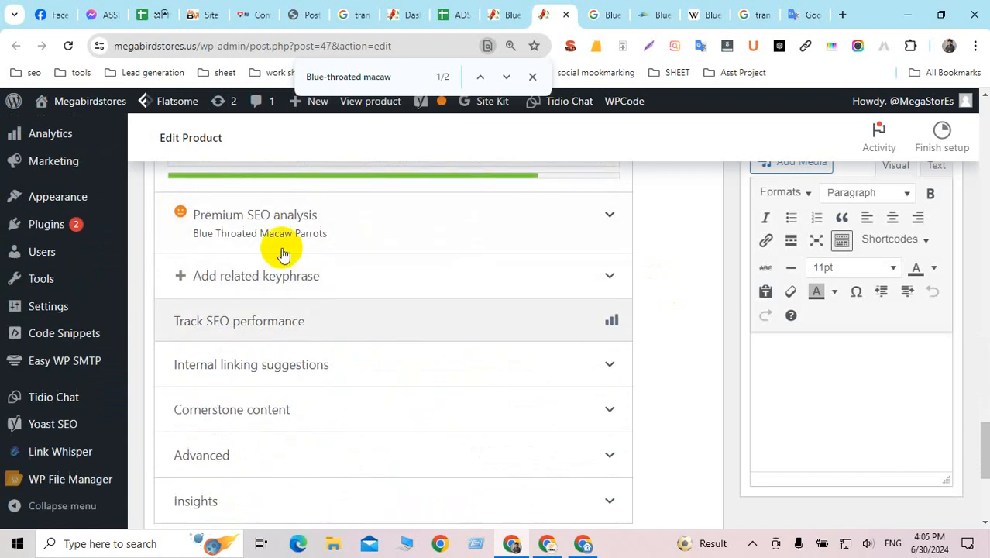
pyautogui.click(243, 211)
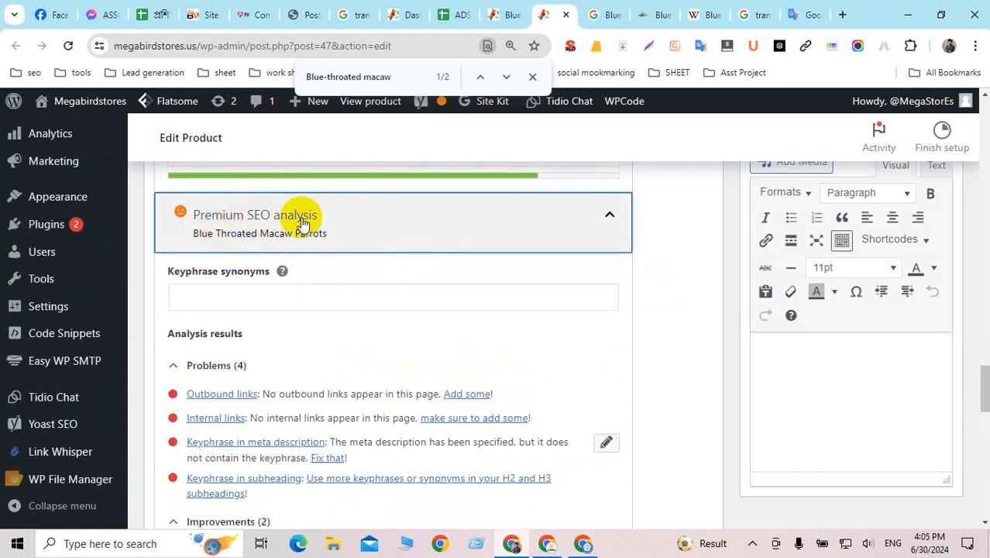
pyautogui.click(192, 298)
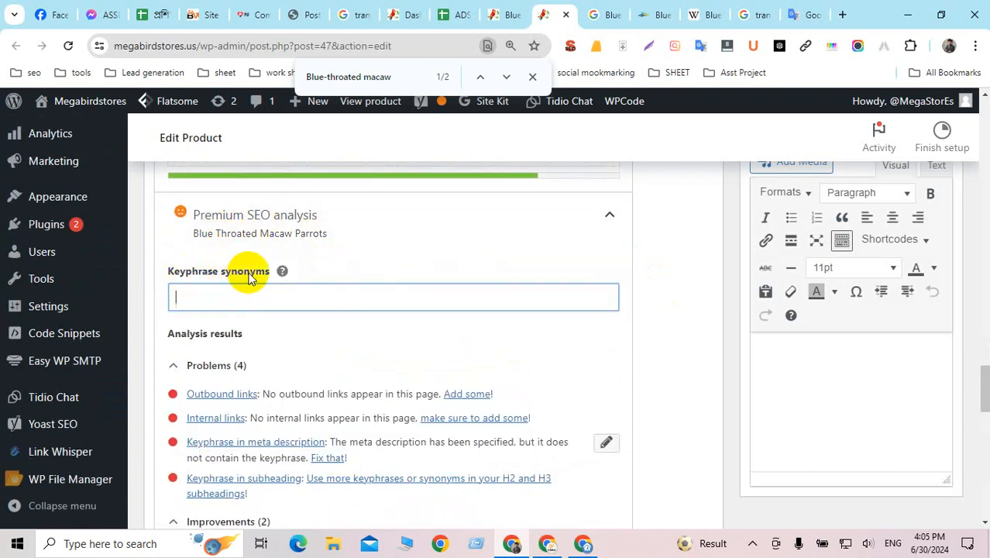
pyautogui.hotkey('ctrl', 'v')
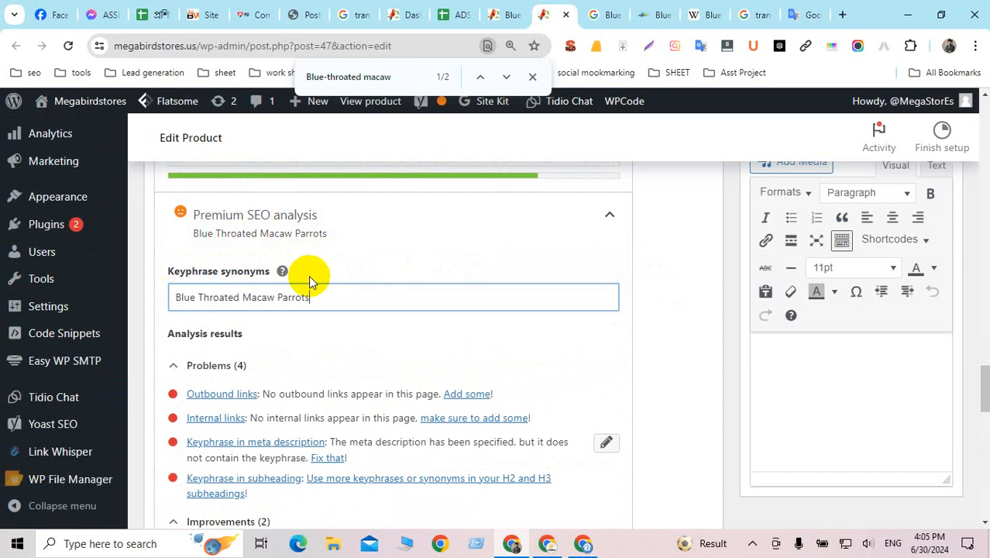
pyautogui.write(',')
# Add "Blue-throated macaw", "Blue-throated" and "macaw" to the keyphrase synonyms, separated by commas.
pyautogui.click(386, 76)
pyautogui.hotkey('ctrl', 'c')
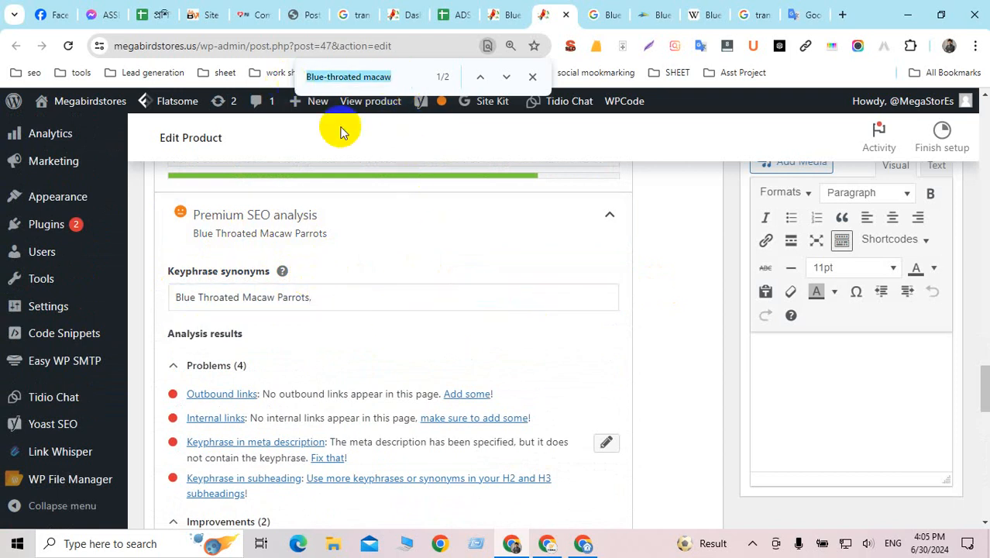
pyautogui.click(342, 298)
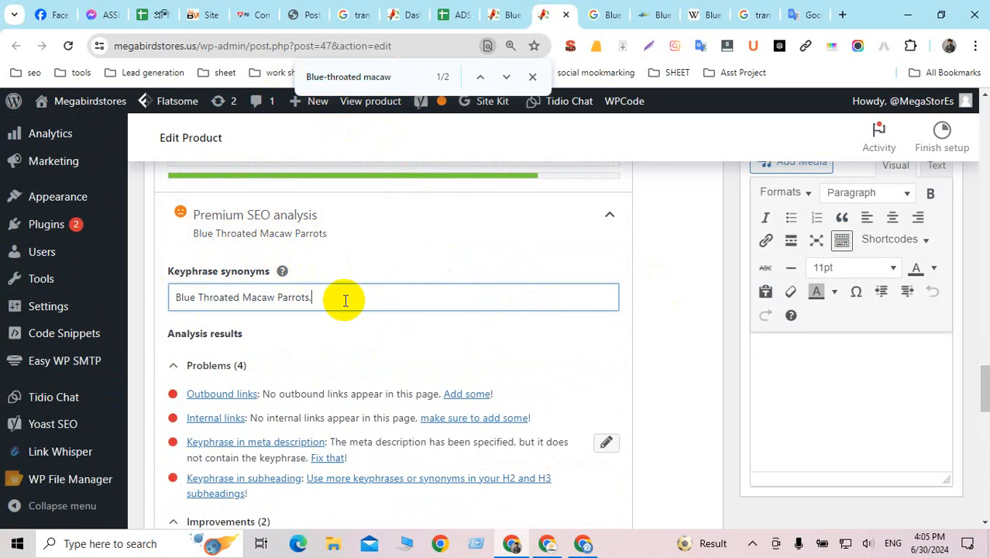
pyautogui.hotkey('ctrl', 'v')
pyautogui.write(',')
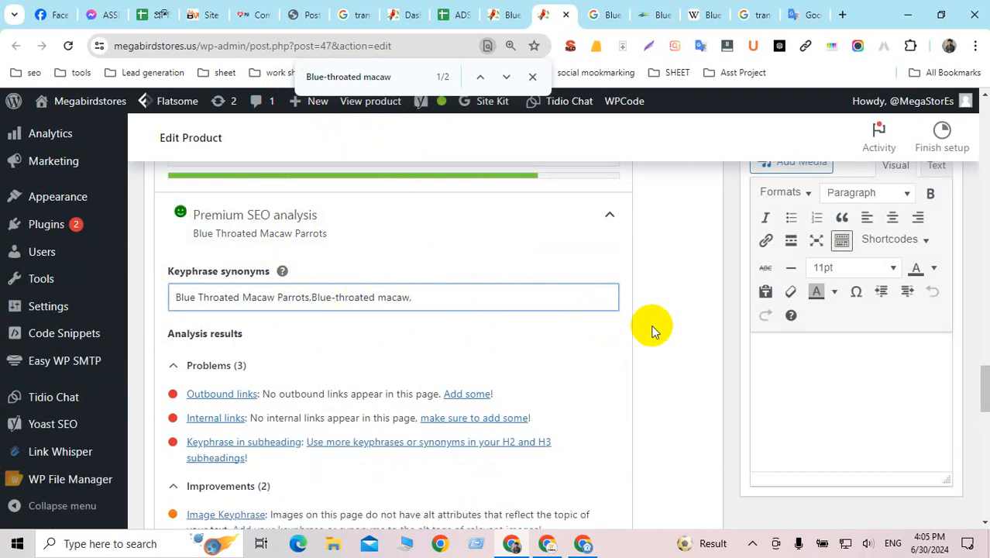
pyautogui.hotkey('ctrl', 'v')
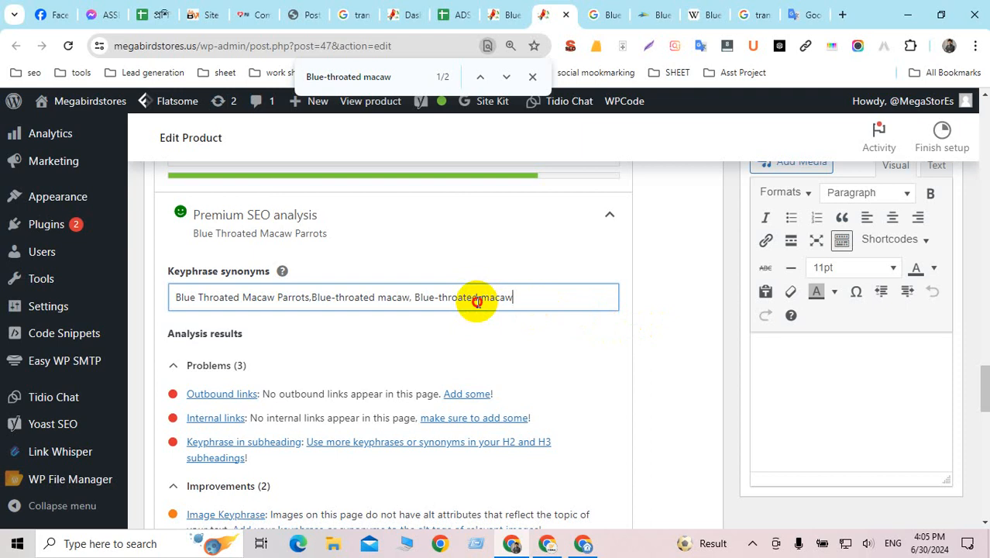
pyautogui.click(478, 297)
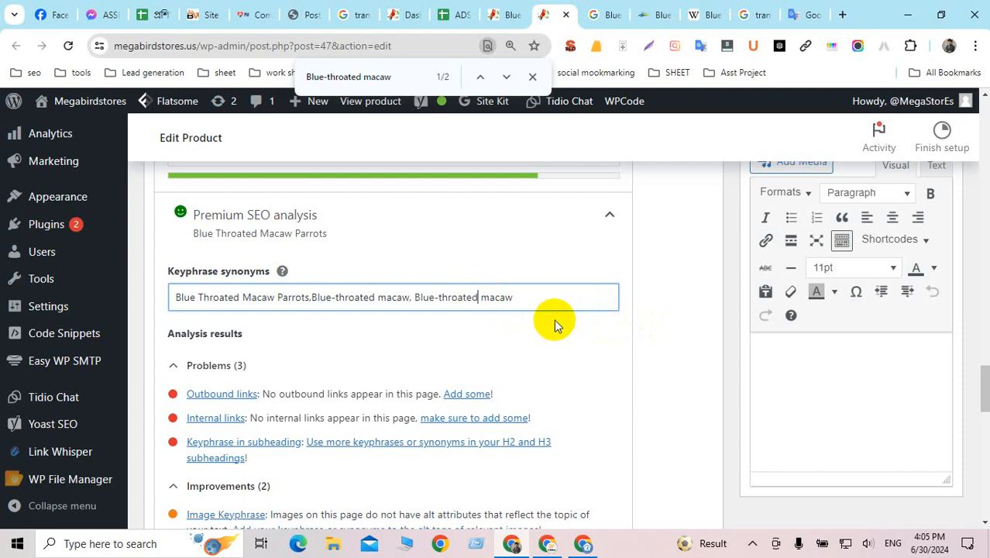
pyautogui.click(687, 330)
# Copy the full list of keyphrase synonyms and add "Blue Throated Macaw Parrots", "Blue-throated" and "macaw" as product tags.
pyautogui.moveTo(539, 295); pyautogui.dragTo(194, 299)
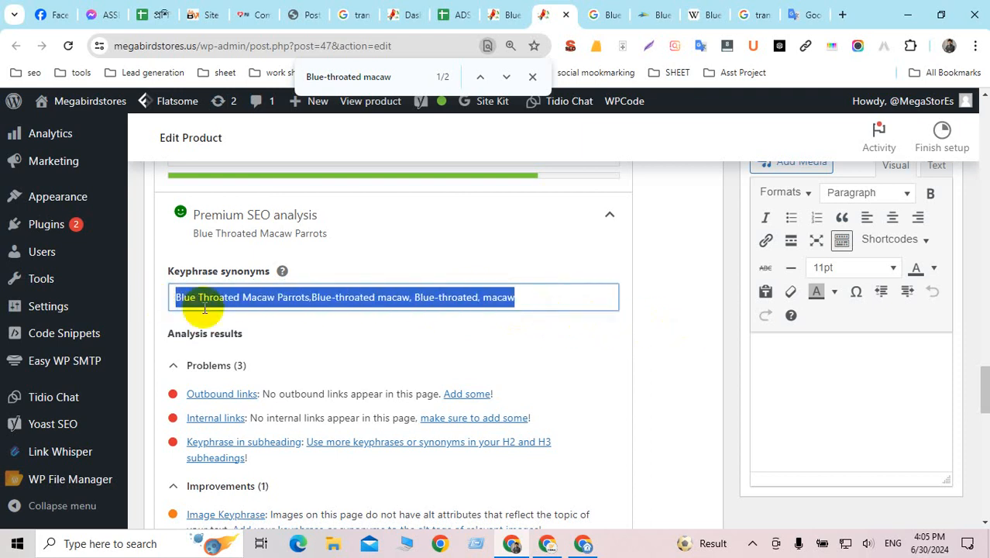
pyautogui.scroll(15, 889, 337)
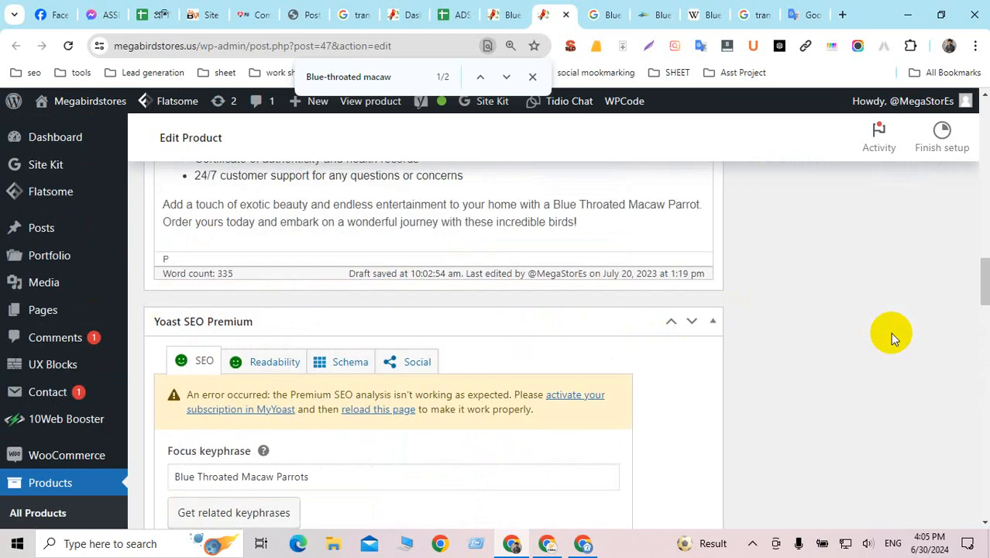
pyautogui.scroll(5, 890, 332)
pyautogui.scroll(-10, 926, 346)
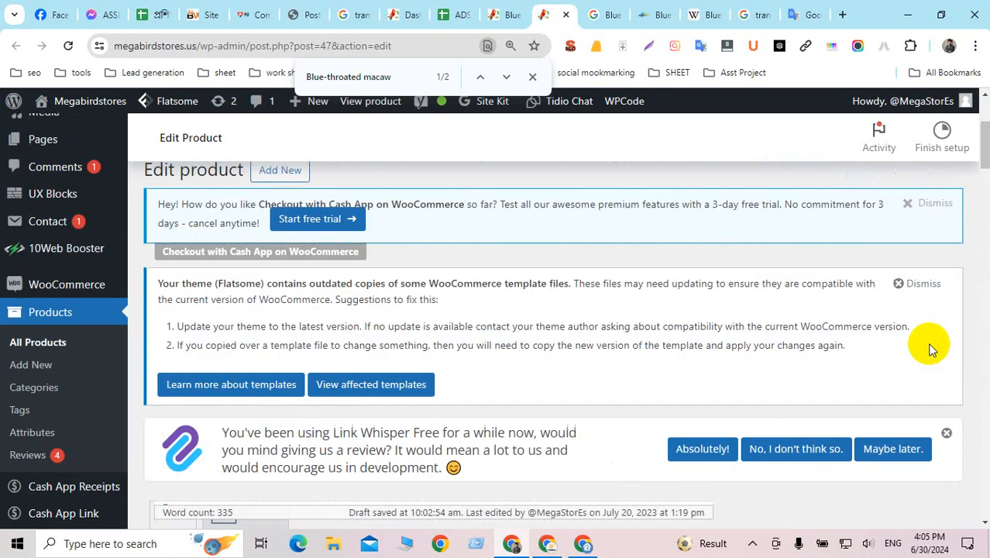
pyautogui.click(788, 275)
pyautogui.write('Blue Throated Macaw Parrots, Blue-throated, macaw')
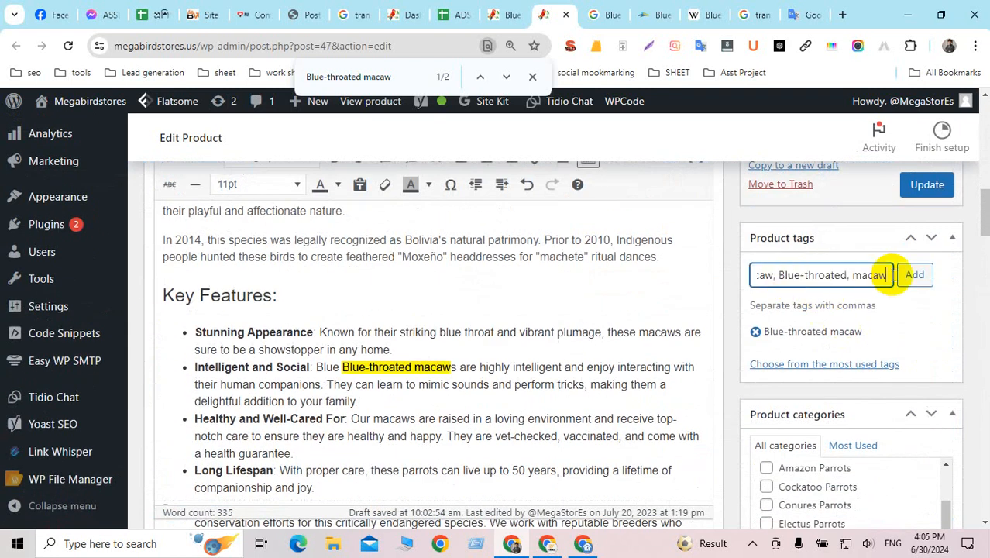
pyautogui.click(914, 274)
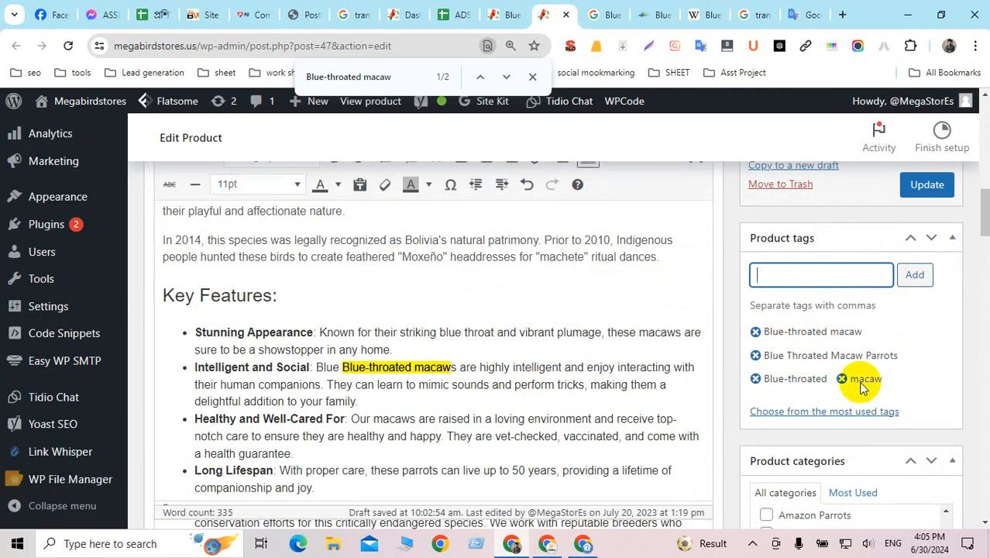
# Copy the focus keyphrase "Blue Throated Macaw Parrots" from the product's Yoast SEO Premium section.
pyautogui.scroll(-5, 569, 339)
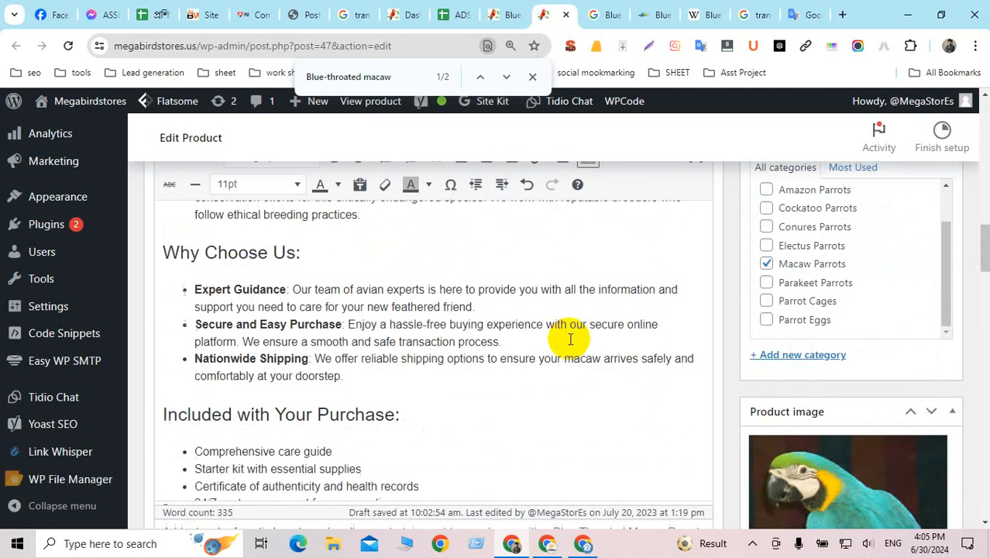
pyautogui.scroll(-2, 570, 338)
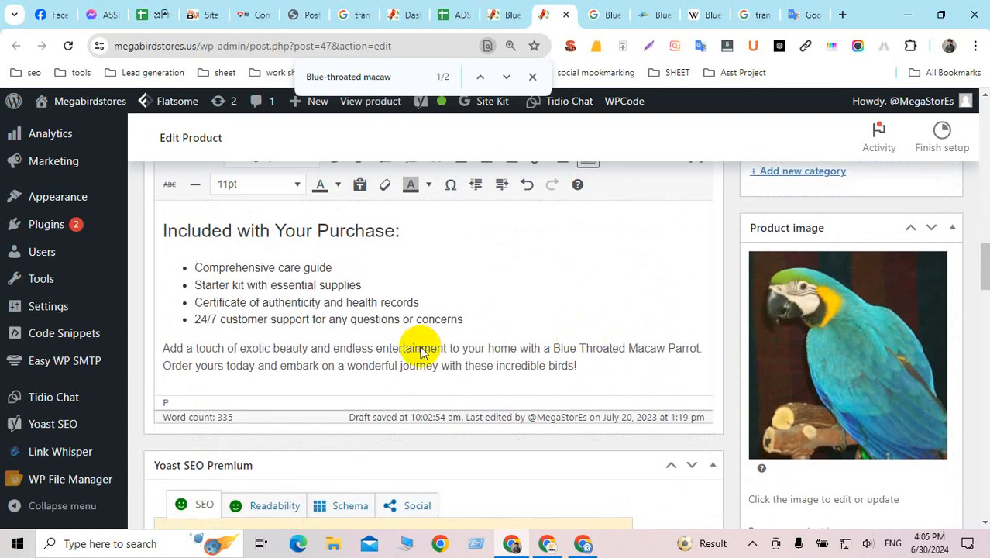
pyautogui.scroll(-3, 331, 359)
pyautogui.scroll(-1, 306, 316)
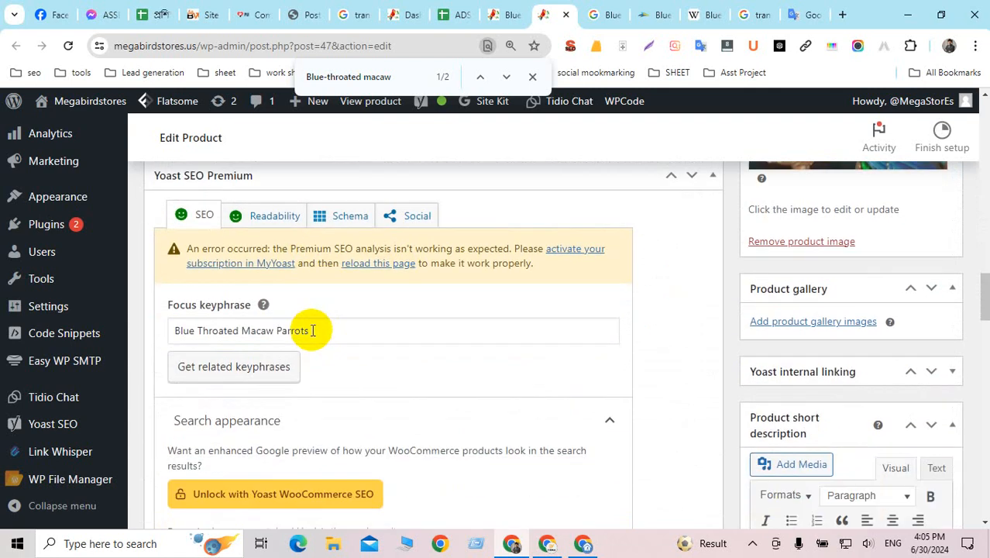
pyautogui.moveTo(313, 329); pyautogui.dragTo(151, 330)
pyautogui.hotkey('ctrl', 'c')
pyautogui.click(681, 327)
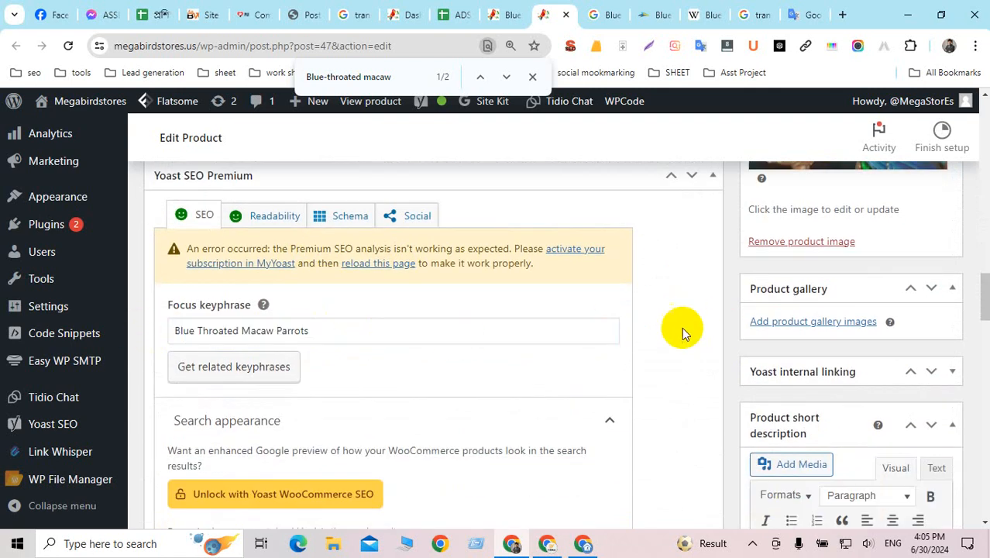
# Paste "Blue Throated Macaw Parrots" as the alt text of the product image and set it as the product image.
pyautogui.scroll(1, 762, 333)
pyautogui.scroll(2, 762, 333)
pyautogui.click(817, 249)
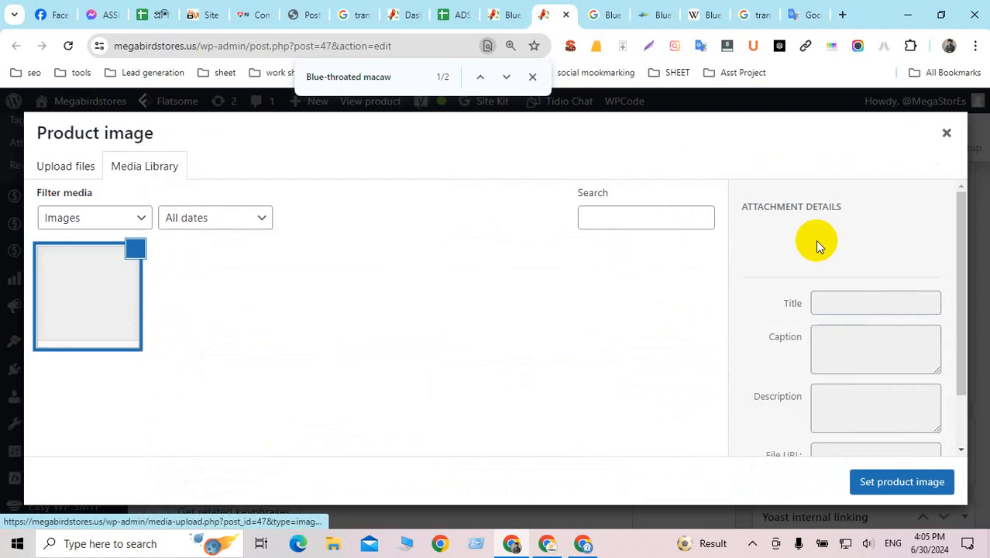
pyautogui.scroll(-1, 802, 288)
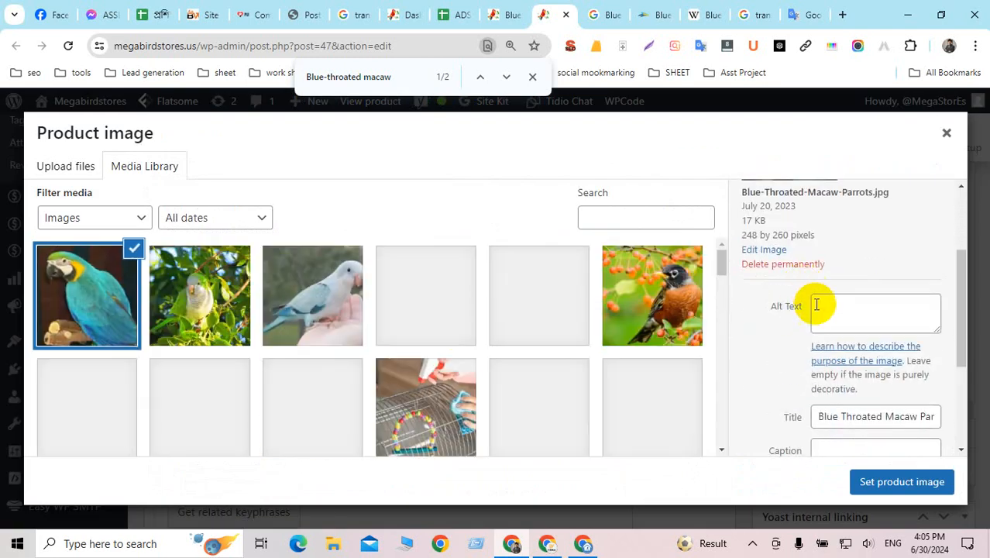
pyautogui.click(817, 305)
pyautogui.hotkey('ctrl', 'v')
pyautogui.scroll(-2, 860, 309)
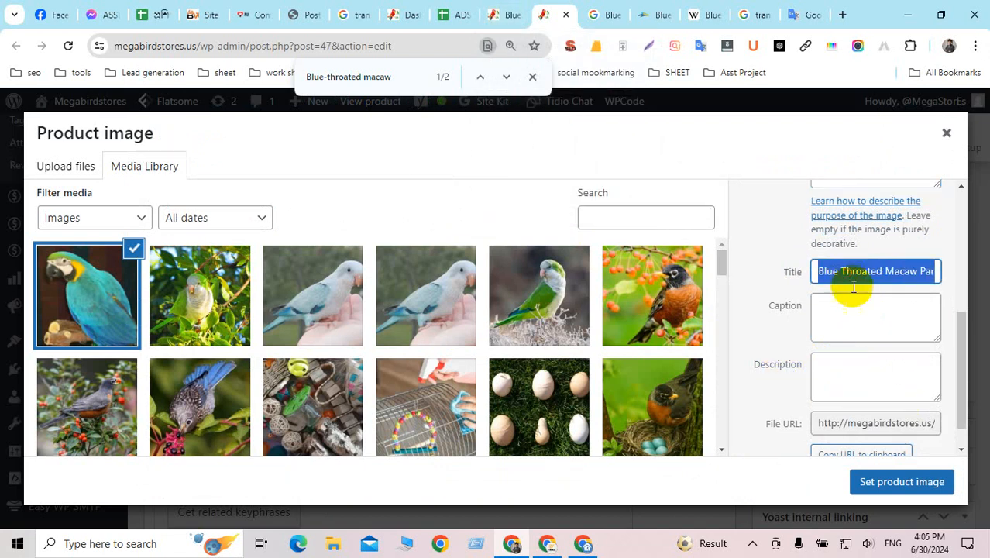
pyautogui.click(902, 481)
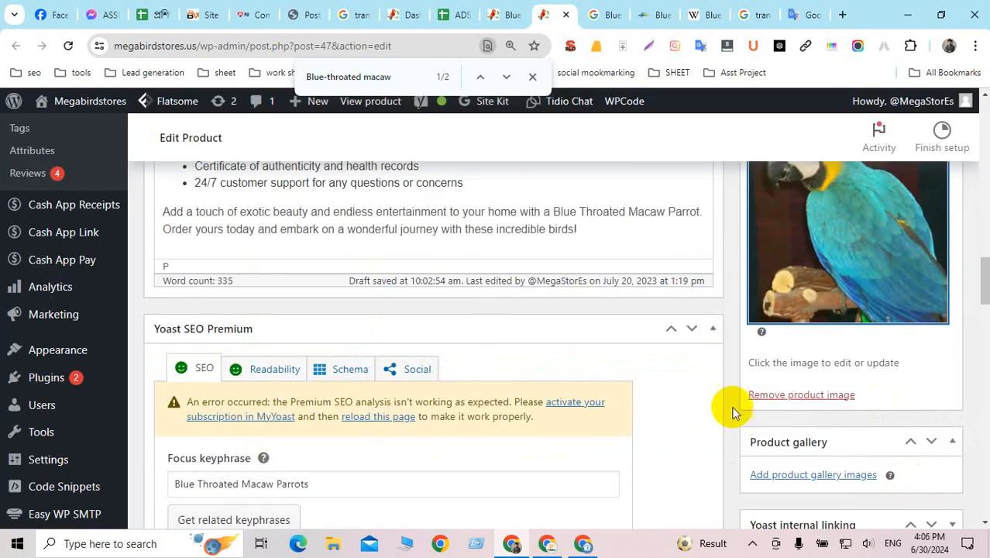
# Update the product and reload its live Blue Throated Macaw Parrots page.
pyautogui.scroll(5, 733, 400)
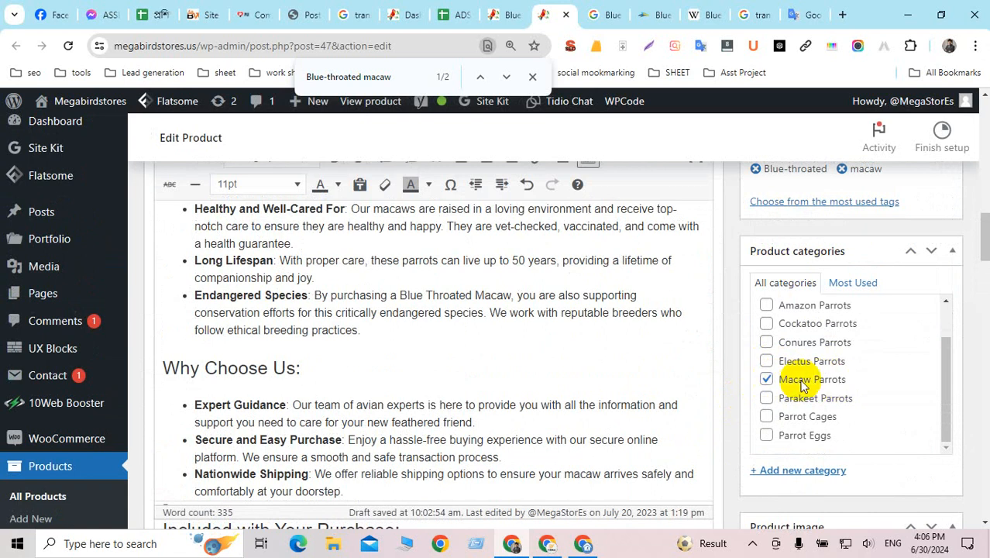
pyautogui.scroll(4, 703, 389)
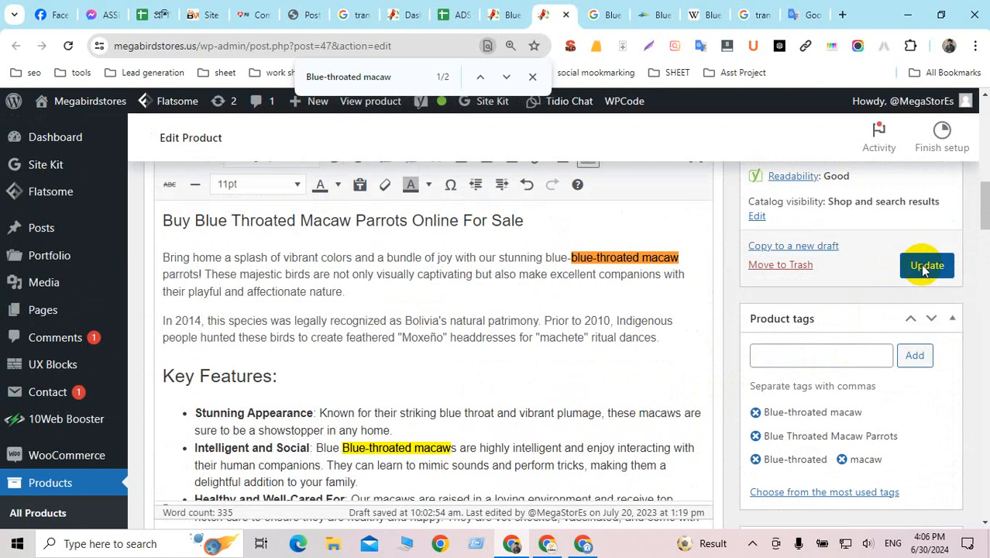
pyautogui.click(923, 267)
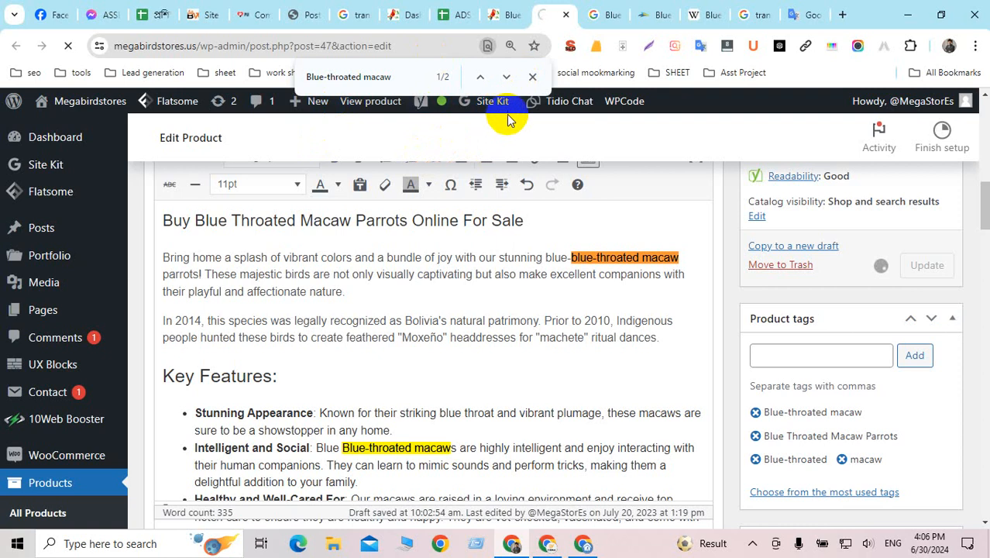
pyautogui.click(507, 16)
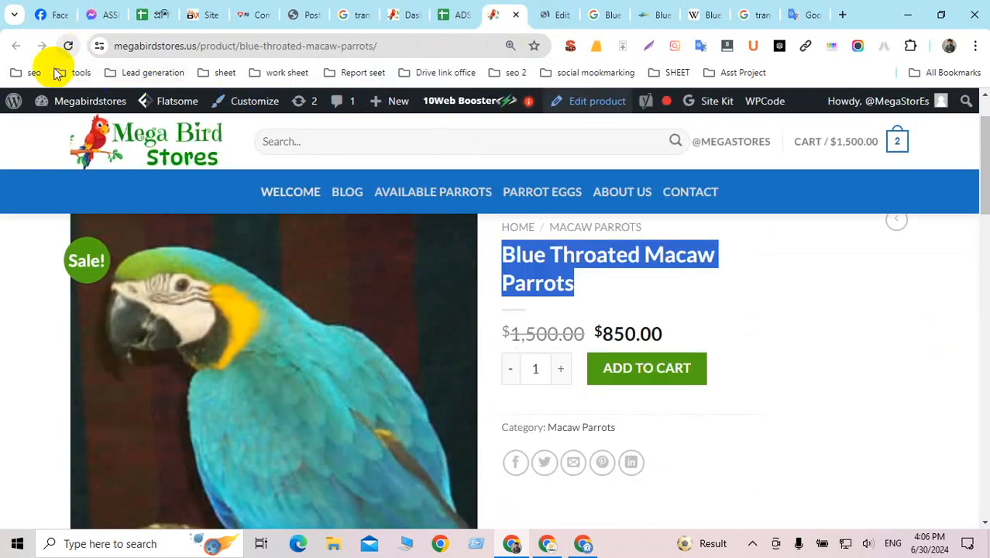
pyautogui.click(68, 47)
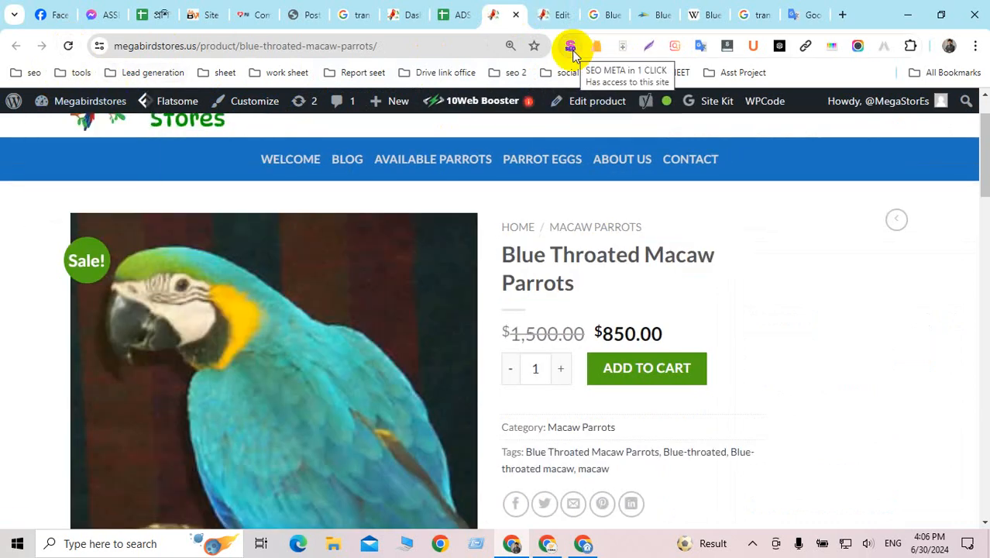
# Copy the live page's meta description from SEO META in 1 CLICK into the product image's description in the media library.
pyautogui.click(571, 48)
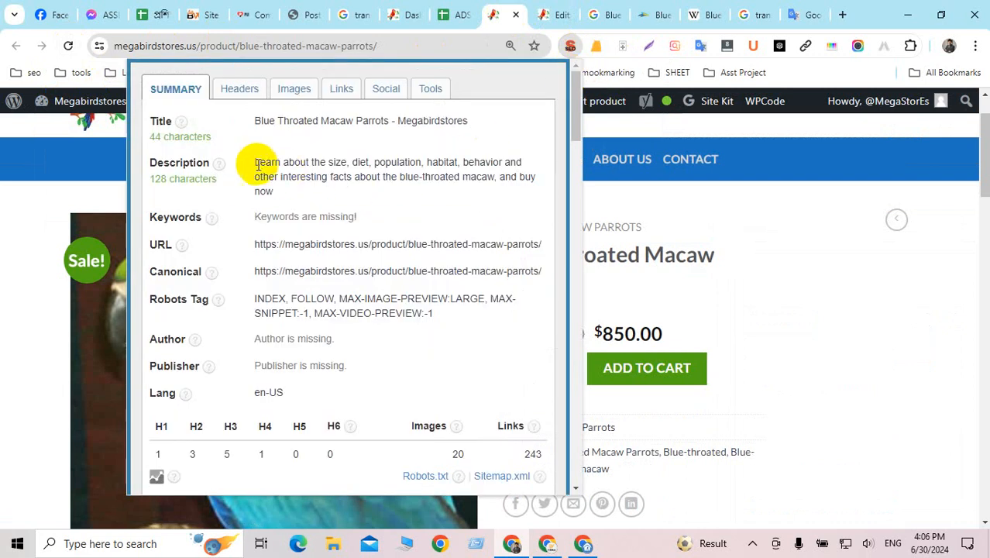
pyautogui.moveTo(252, 168); pyautogui.dragTo(288, 189)
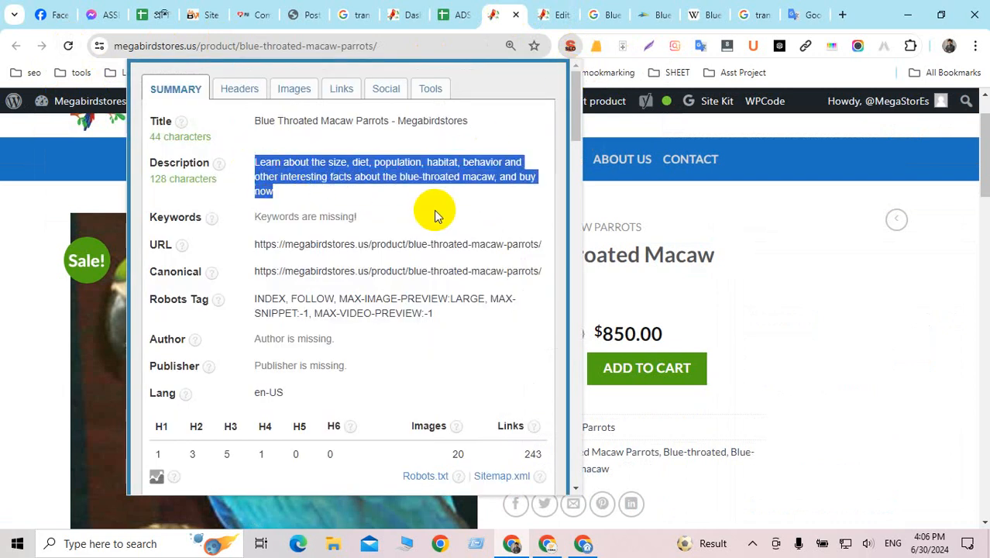
pyautogui.click(559, 17)
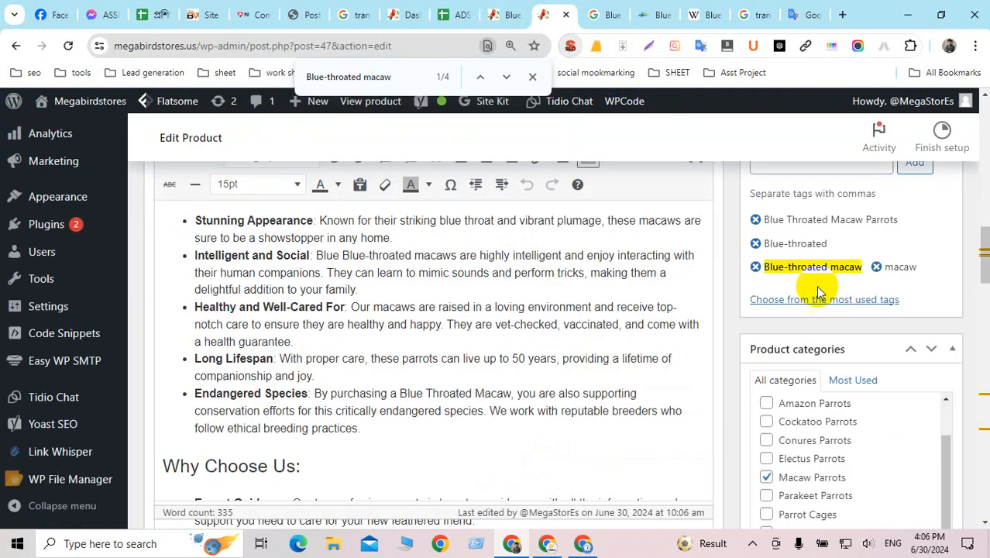
pyautogui.scroll(-7, 816, 285)
pyautogui.click(846, 246)
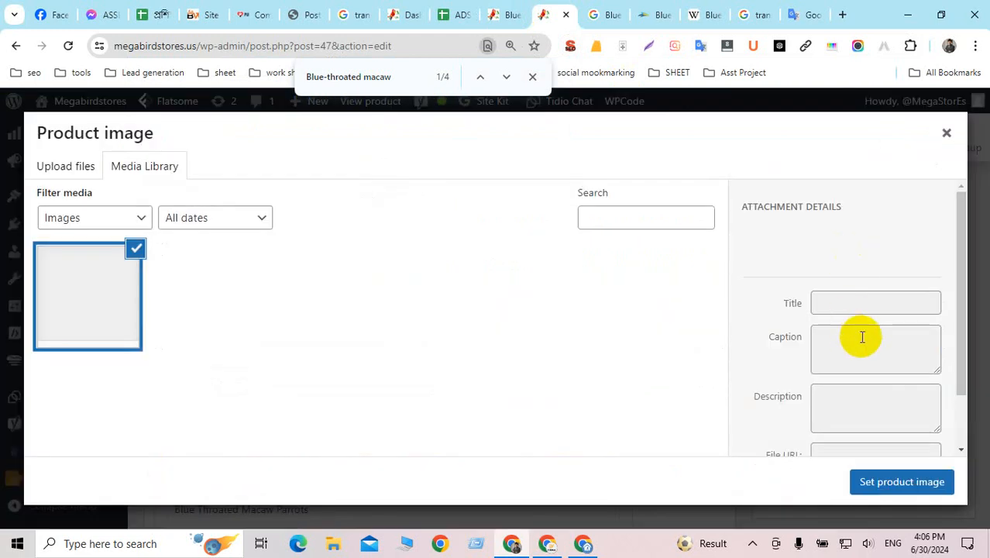
pyautogui.scroll(-2, 861, 336)
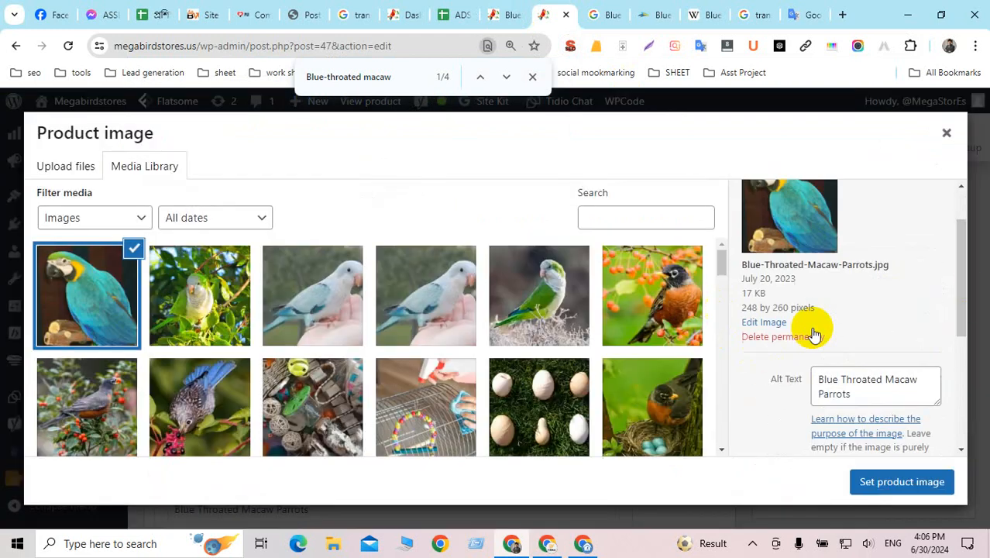
pyautogui.scroll(-3, 844, 372)
pyautogui.click(919, 350)
pyautogui.hotkey('ctrl', 'v')
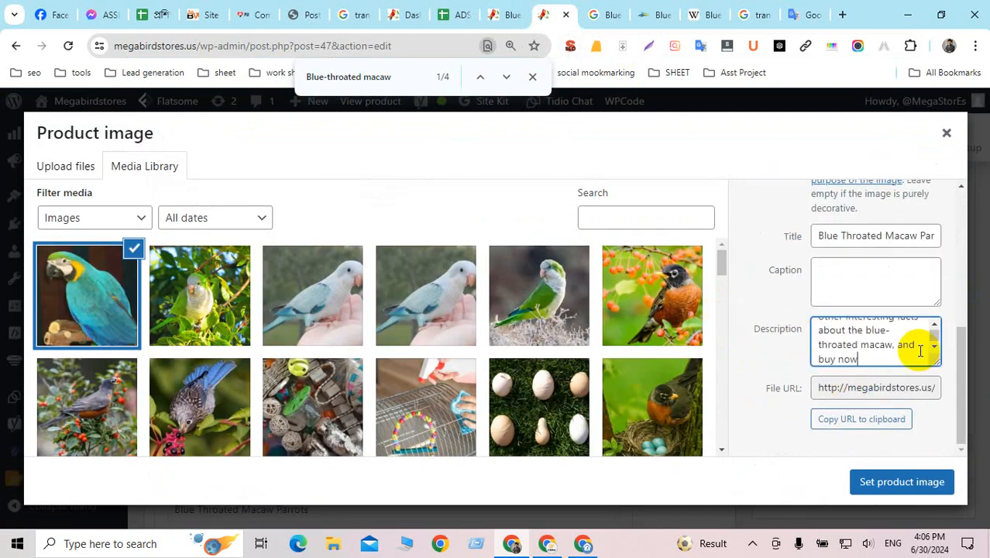
pyautogui.scroll(2, 821, 344)
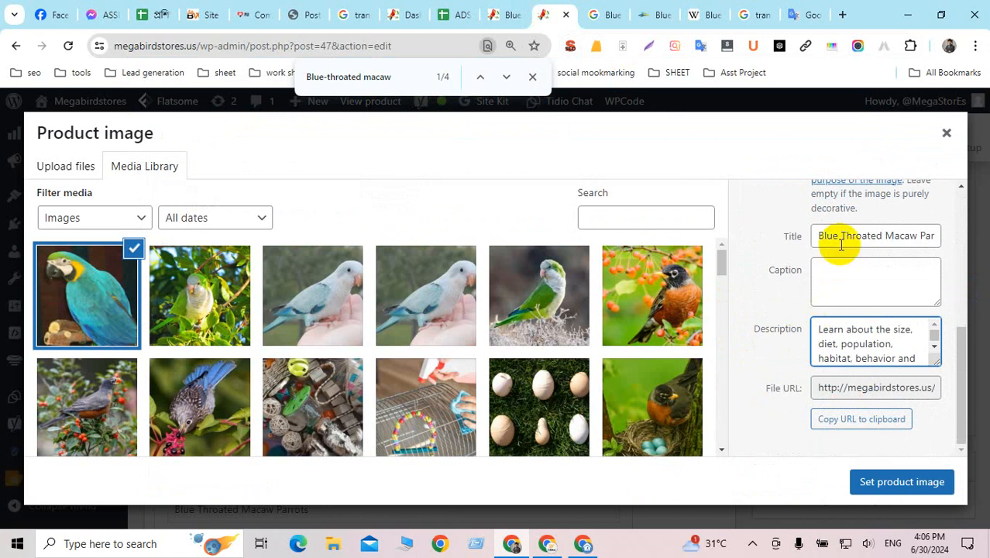
# Replace the product image's title with the slug "blue-throated-macaw-parrots" copied from the live page's URL, and set the product image.
pyautogui.click(511, 14)
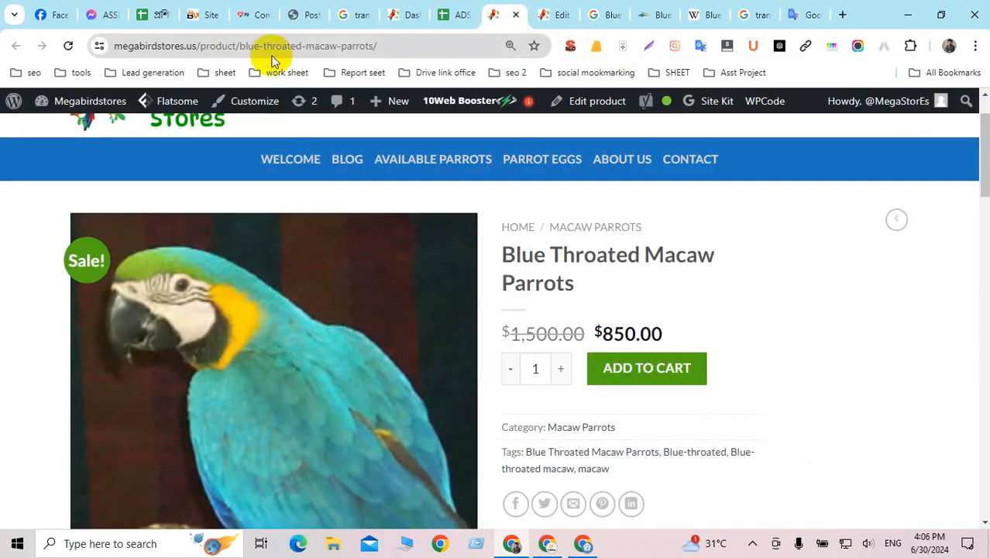
pyautogui.moveTo(240, 48); pyautogui.dragTo(380, 46)
pyautogui.hotkey('ctrl', 'c')
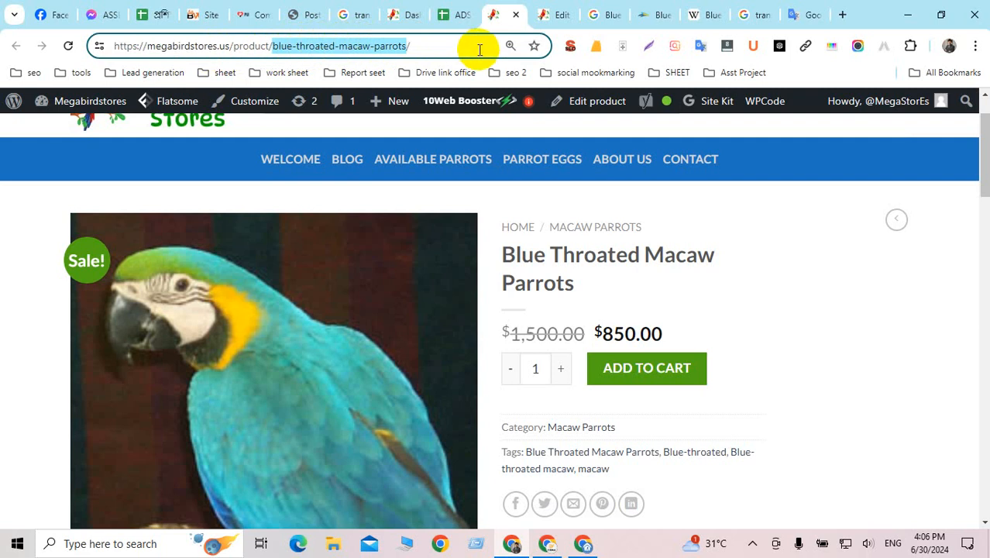
pyautogui.click(562, 15)
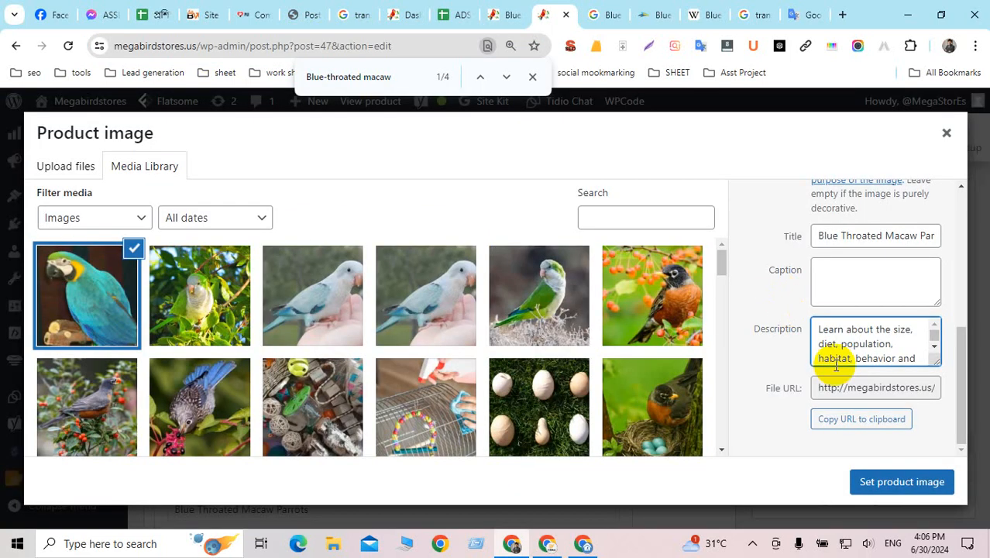
pyautogui.tripleClick(856, 239)
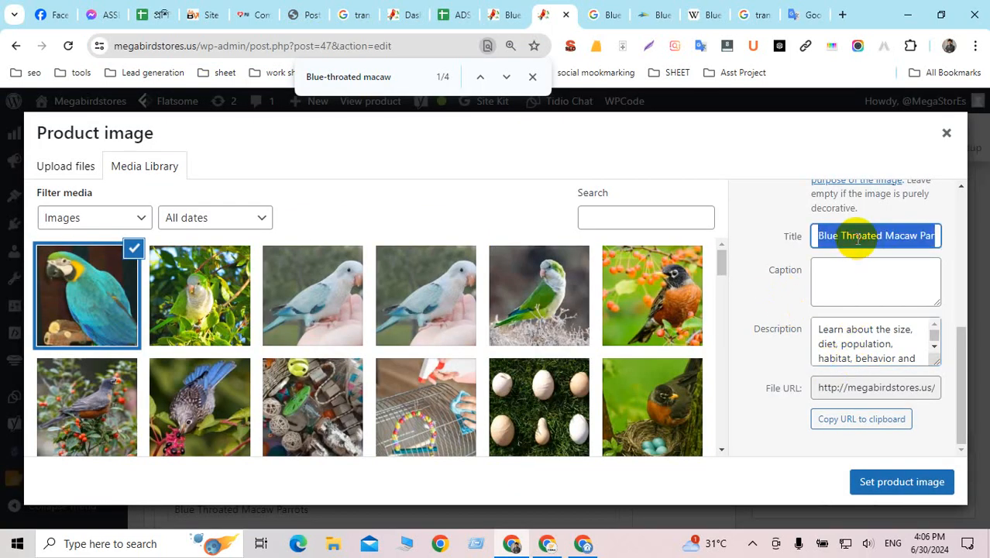
pyautogui.hotkey('ctrl', 'v')
pyautogui.scroll(4, 751, 232)
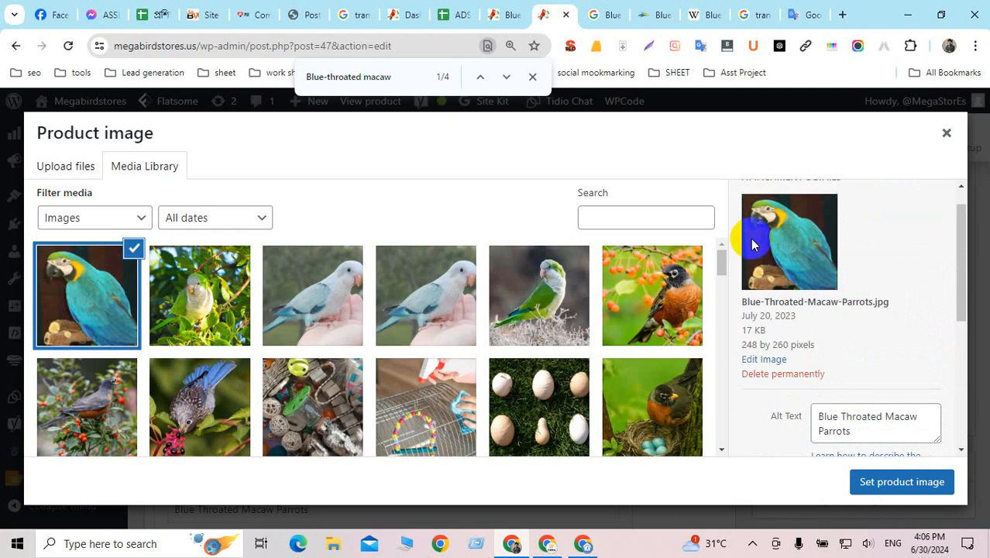
pyautogui.scroll(-4, 891, 420)
pyautogui.click(896, 483)
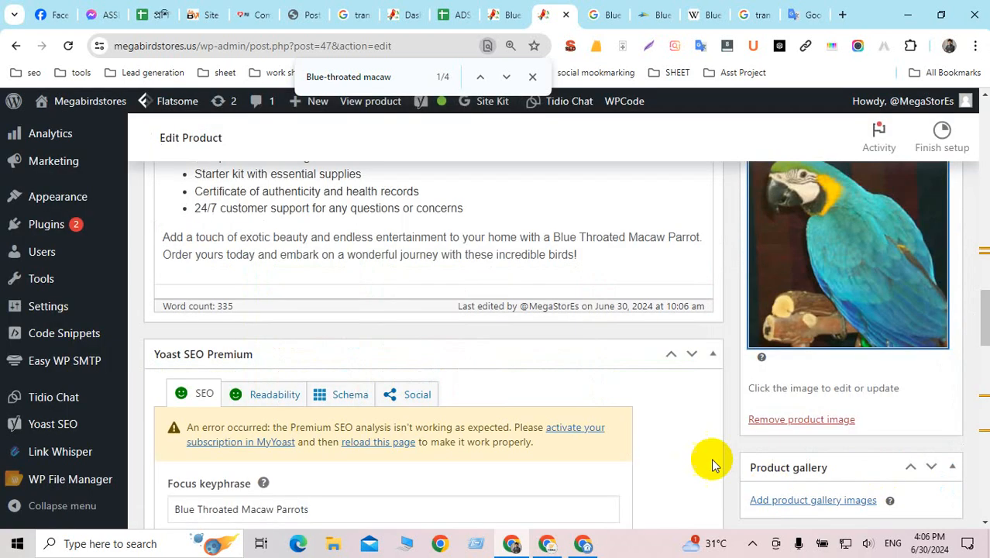
# Review the product's Yoast focus keyphrase, search preview, SEO title, slug and meta description.
pyautogui.scroll(-1, 534, 401)
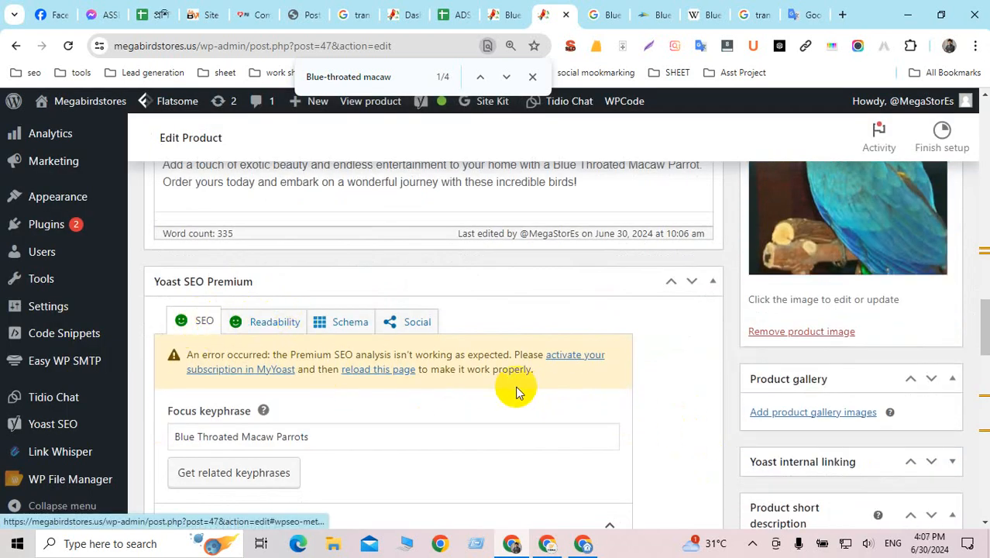
pyautogui.scroll(4, 397, 377)
pyautogui.scroll(-8, 398, 377)
pyautogui.scroll(4, 418, 360)
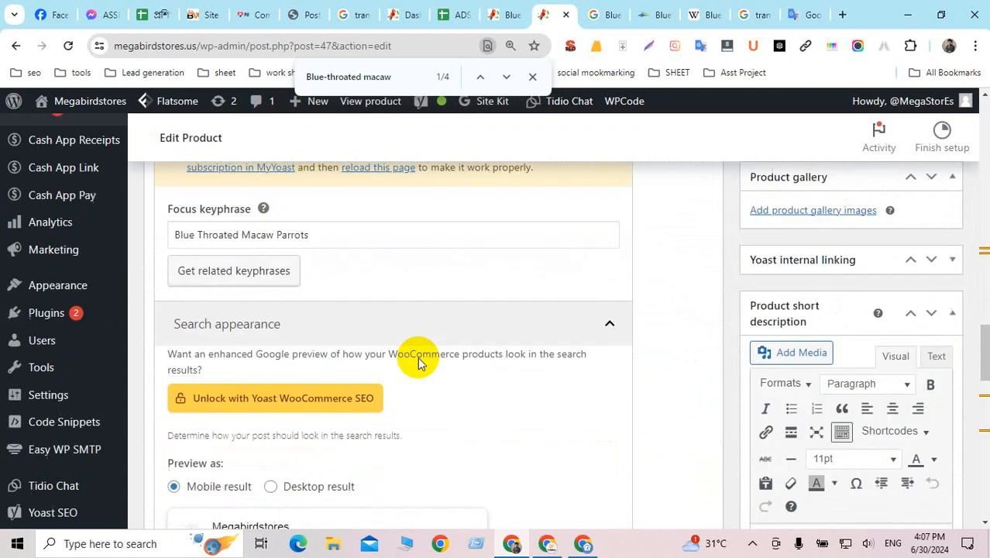
pyautogui.scroll(-10, 303, 323)
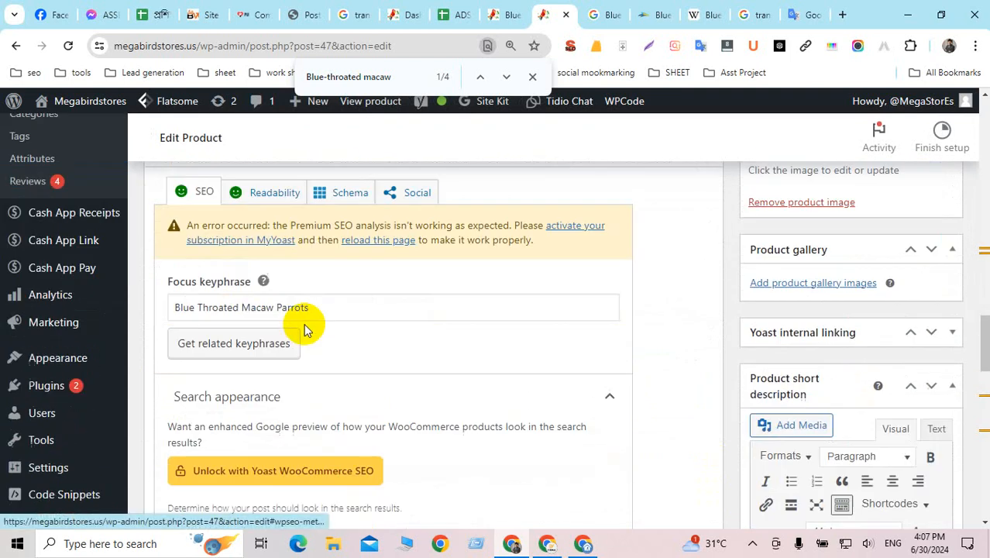
pyautogui.scroll(-2, 307, 325)
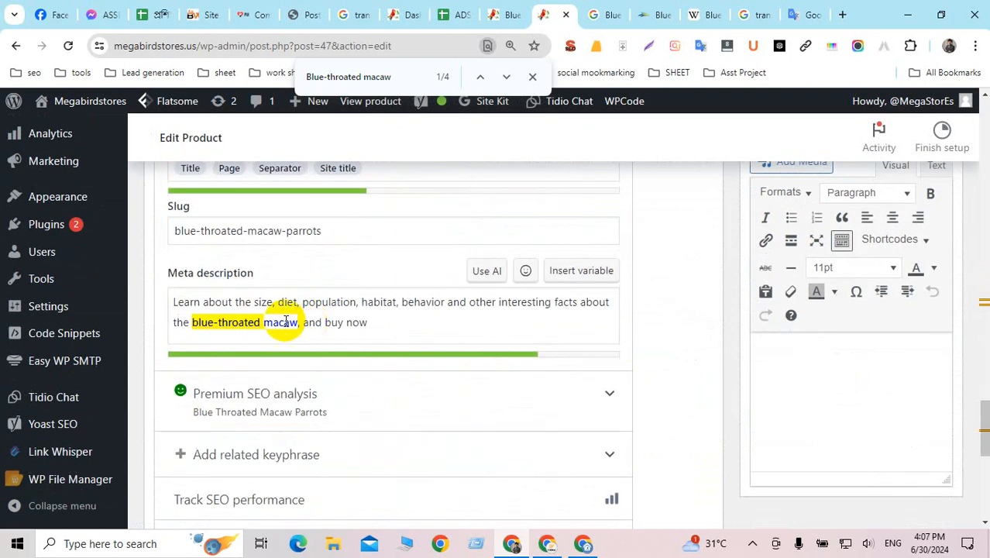
pyautogui.scroll(1, 283, 326)
pyautogui.scroll(2, 348, 244)
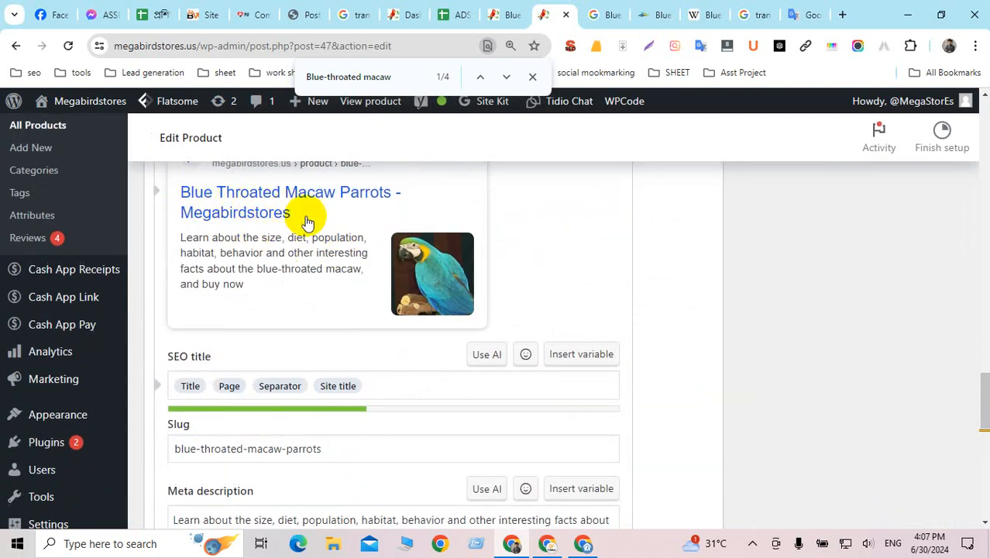
pyautogui.click(444, 266)
pyautogui.scroll(-2, 419, 282)
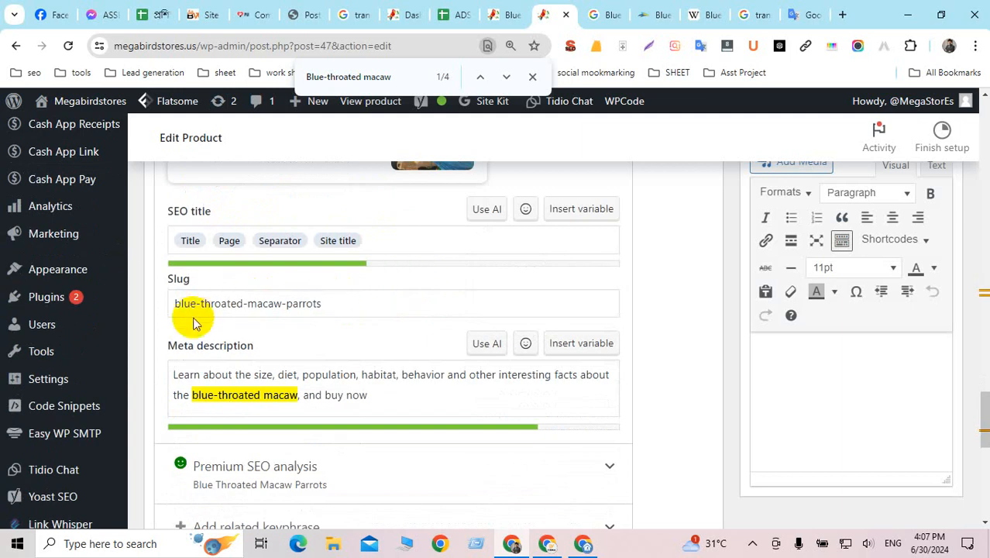
pyautogui.scroll(-1, 195, 303)
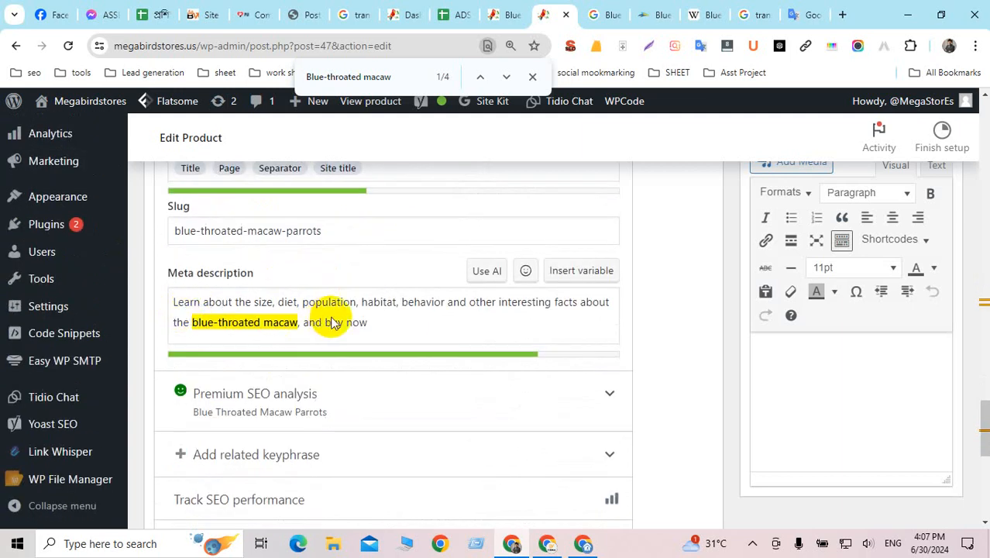
# Expand the Premium SEO analysis for "Blue Throated Macaw Parrots" and examine its listed problems and good results.
pyautogui.scroll(-2, 236, 286)
pyautogui.click(236, 261)
pyautogui.click(333, 280)
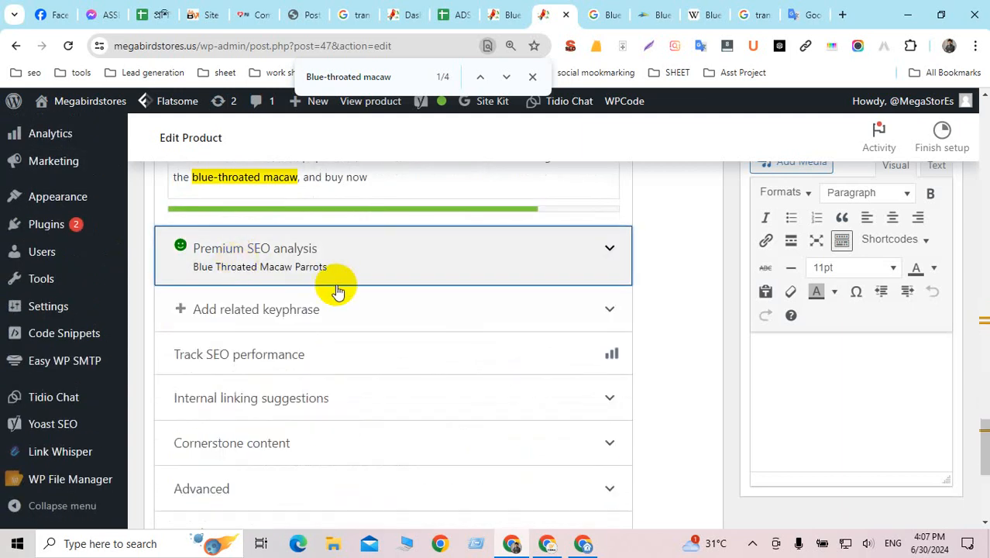
pyautogui.scroll(-2, 336, 291)
pyautogui.scroll(2, 336, 291)
pyautogui.click(380, 267)
pyautogui.scroll(-3, 380, 265)
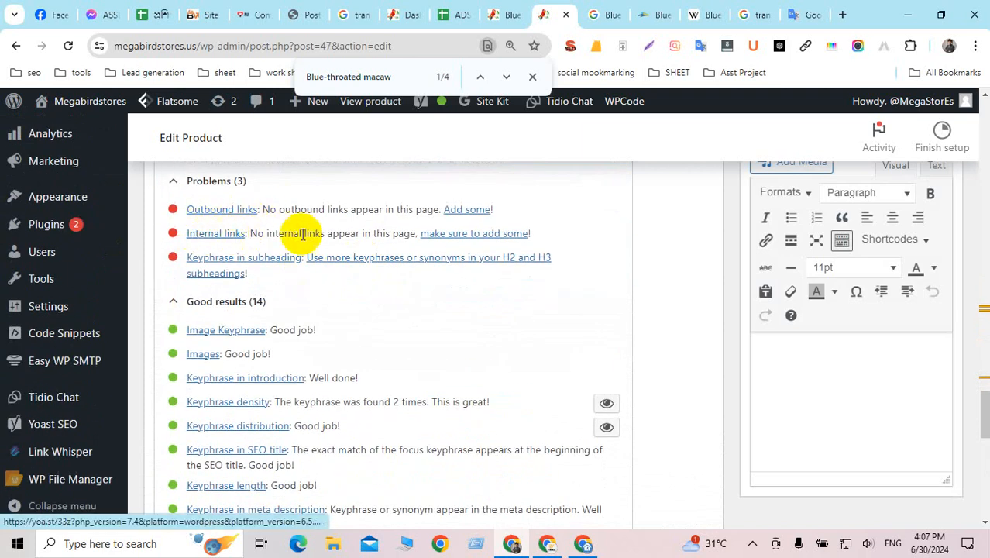
# Find the Yoast internal linking suggestions for the product and copy the link to "How Much is a Macaw Parrot?".
pyautogui.scroll(-10, 449, 302)
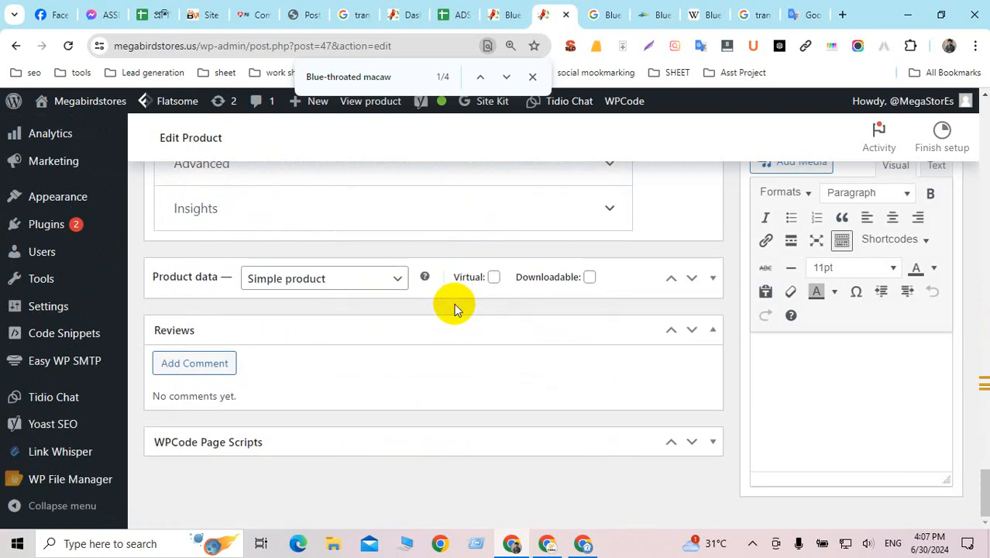
pyautogui.scroll(3, 454, 303)
pyautogui.scroll(-3, 454, 303)
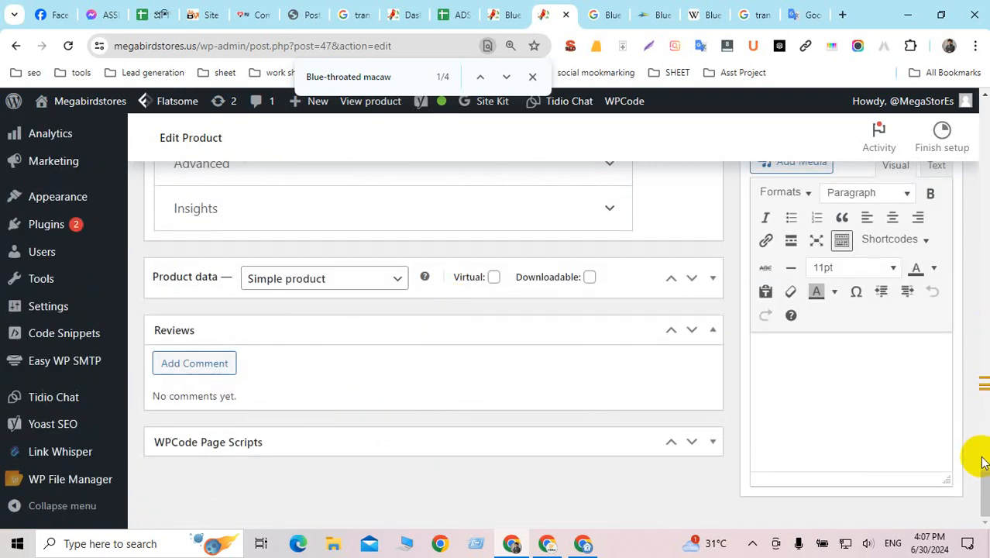
pyautogui.moveTo(983, 480); pyautogui.dragTo(974, 297)
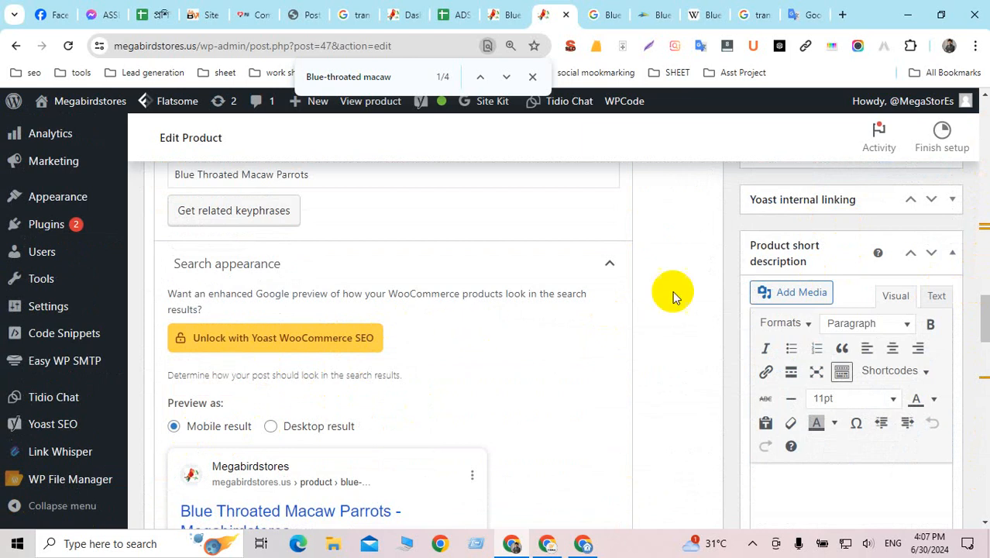
pyautogui.scroll(-2, 846, 199)
pyautogui.scroll(3, 851, 275)
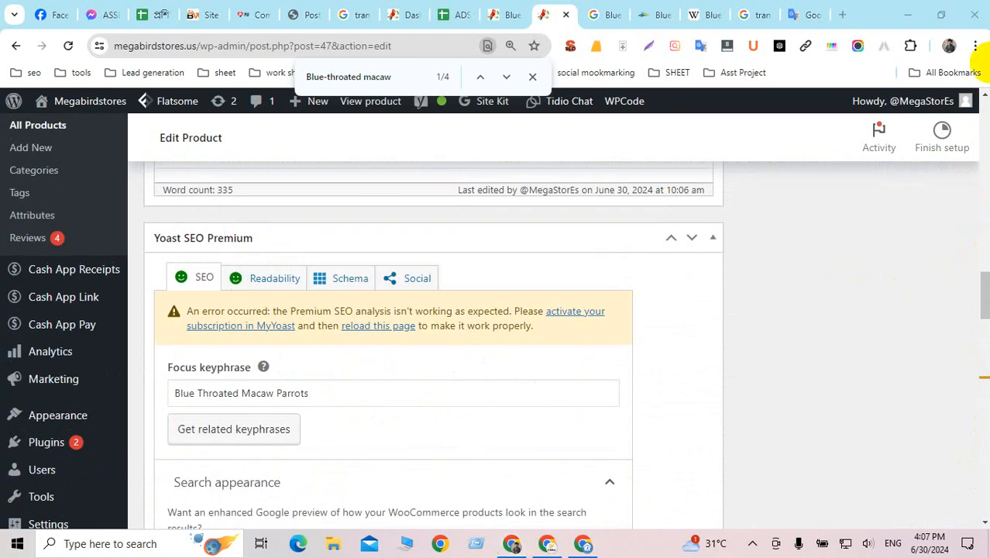
pyautogui.moveTo(983, 277)
pyautogui.mouseDown()
pyautogui.moveTo(968, 35)
pyautogui.moveTo(969, 265)
pyautogui.mouseUp()
pyautogui.scroll(-6, 762, 415)
pyautogui.scroll(-1, 847, 397)
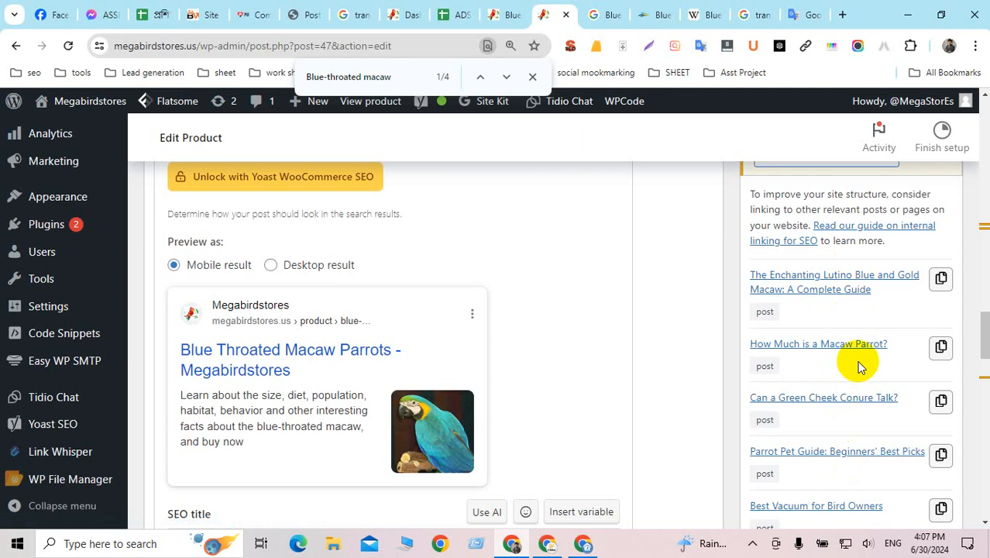
pyautogui.scroll(-2, 852, 362)
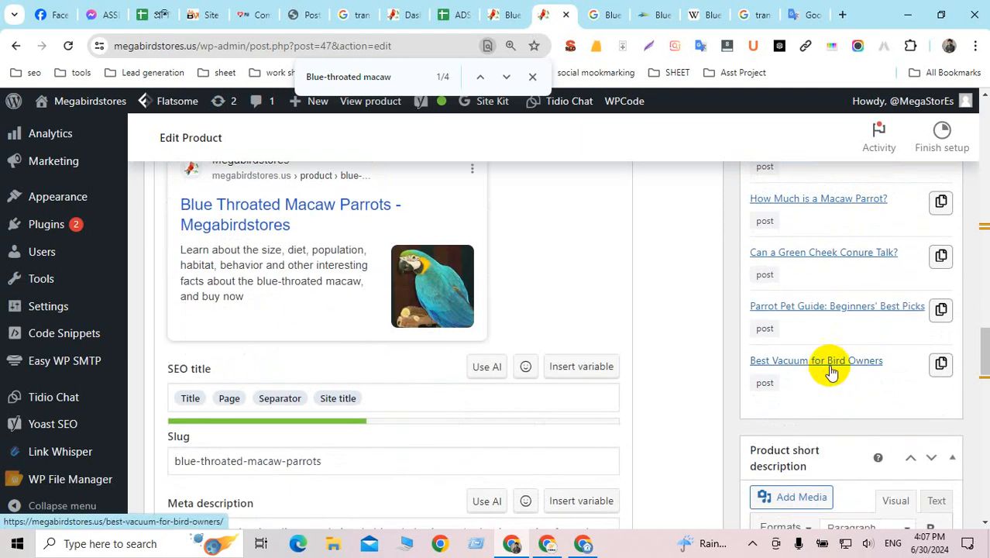
pyautogui.scroll(2, 828, 360)
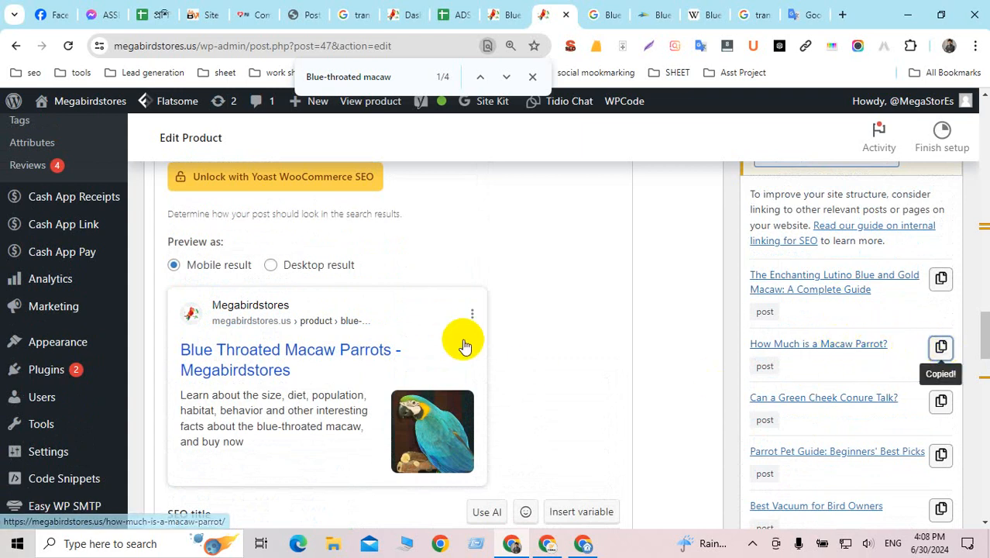
# Shorten the page search term to "macaw" and look through its occurrences in the product description.
pyautogui.scroll(5, 465, 339)
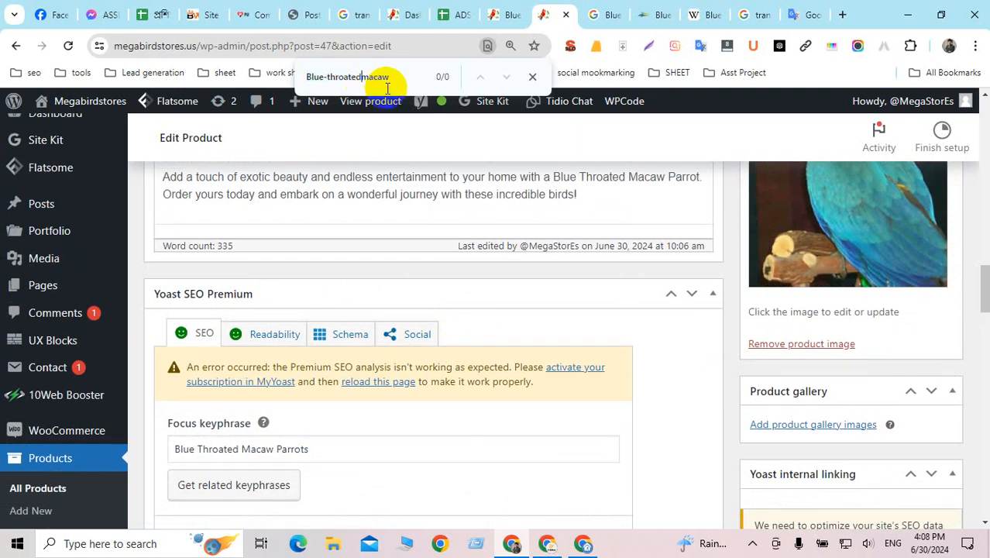
pyautogui.press('BackSpace')
pyautogui.press('BackSpace')
pyautogui.press('BackSpace')
pyautogui.press('BackSpace')
pyautogui.press('BackSpace')
pyautogui.scroll(-4, 523, 308)
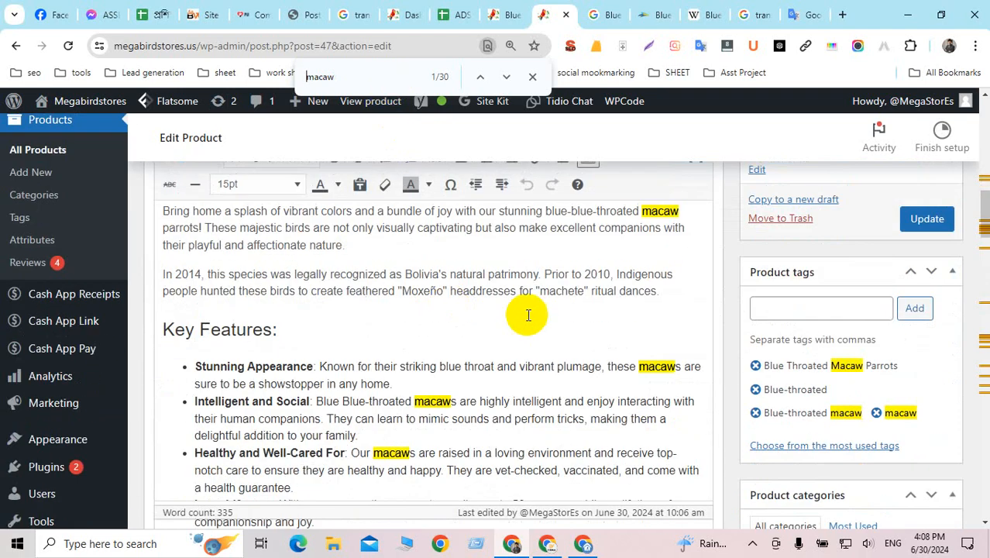
pyautogui.scroll(1, 566, 315)
pyautogui.scroll(-1, 601, 316)
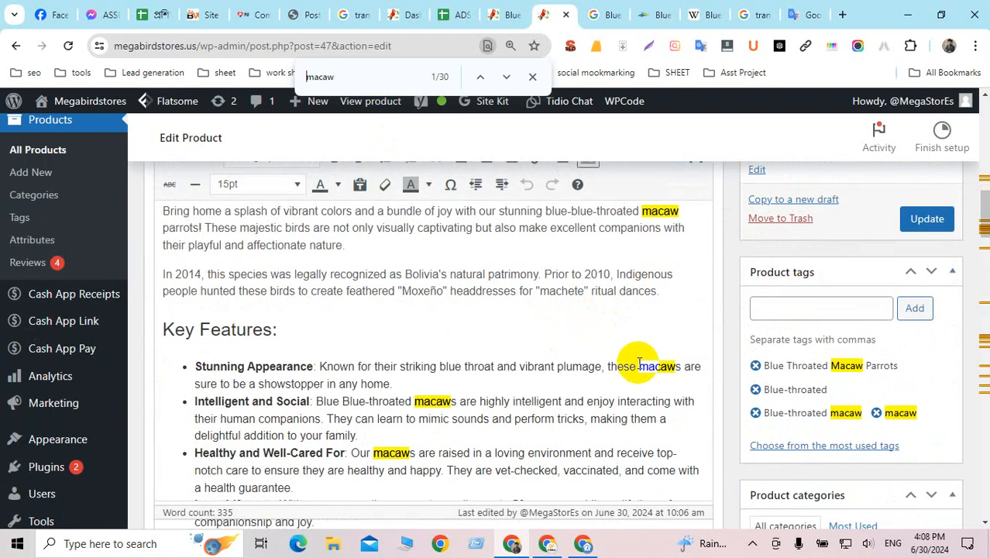
pyautogui.moveTo(640, 372); pyautogui.dragTo(682, 366)
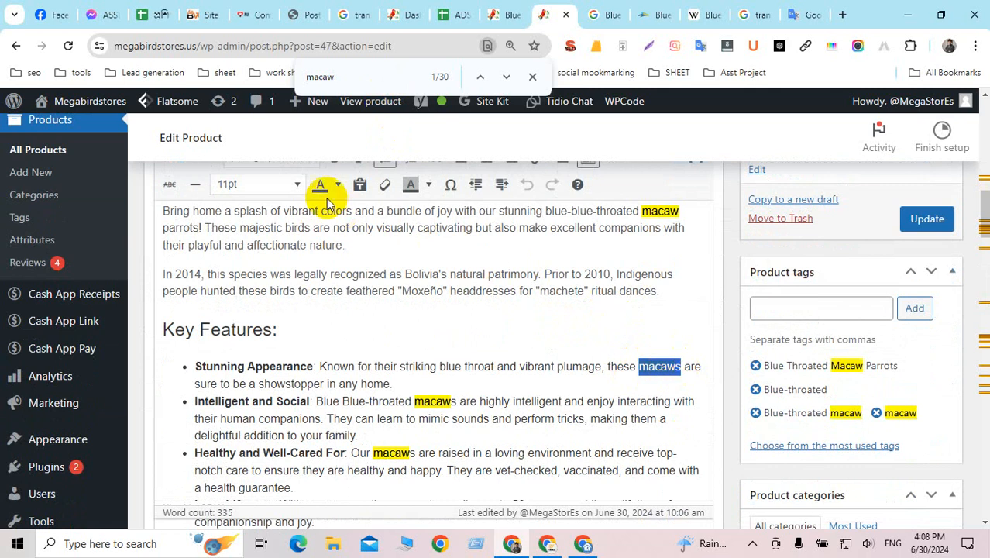
pyautogui.scroll(1, 364, 213)
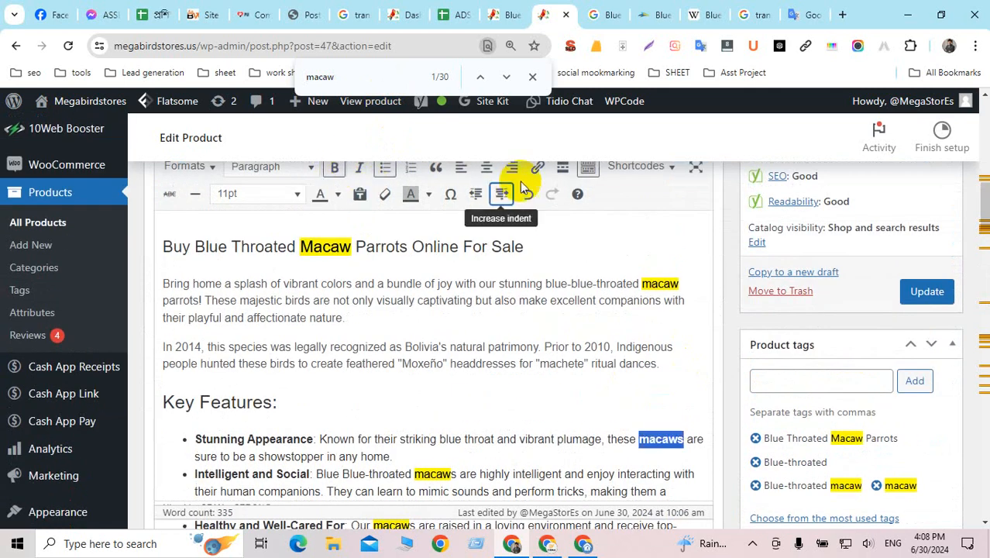
pyautogui.click(537, 166)
pyautogui.write('https://megabirdstores.us/how-much-is-a-macaw-parrot/')
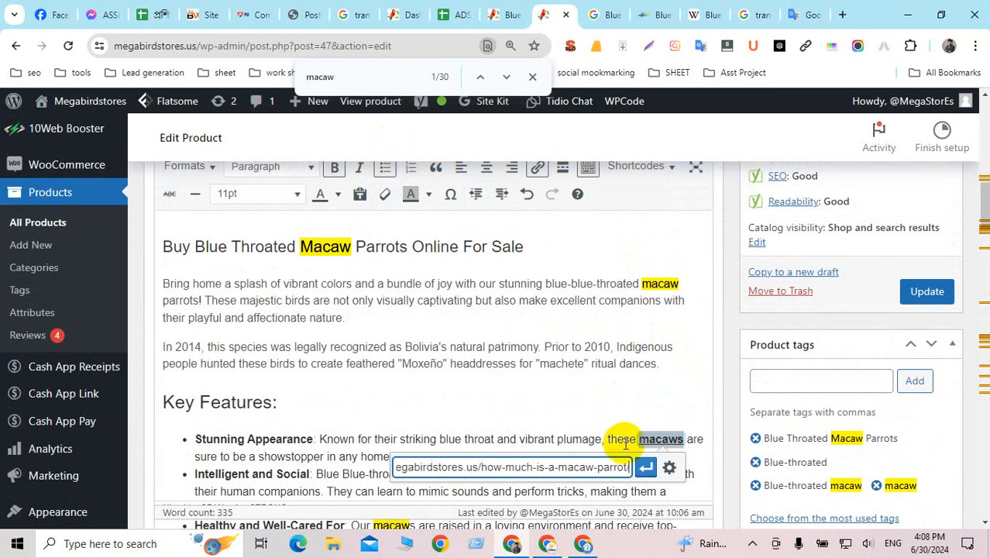
pyautogui.click(669, 467)
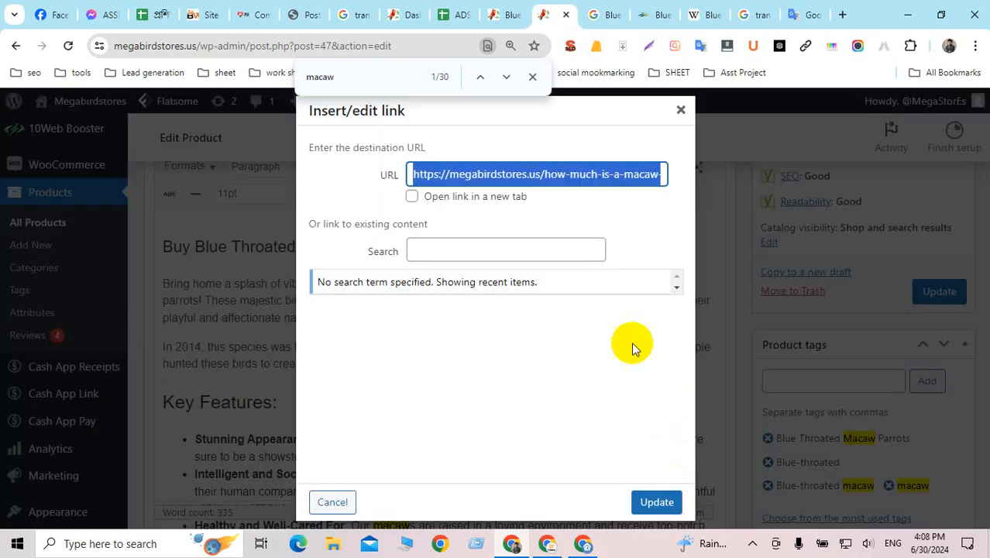
pyautogui.click(411, 196)
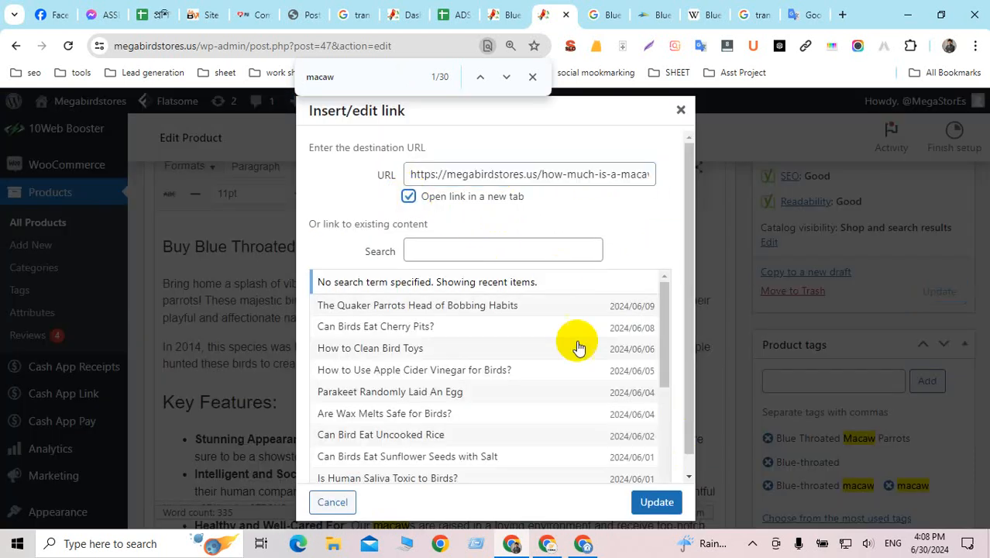
pyautogui.click(656, 502)
pyautogui.click(542, 363)
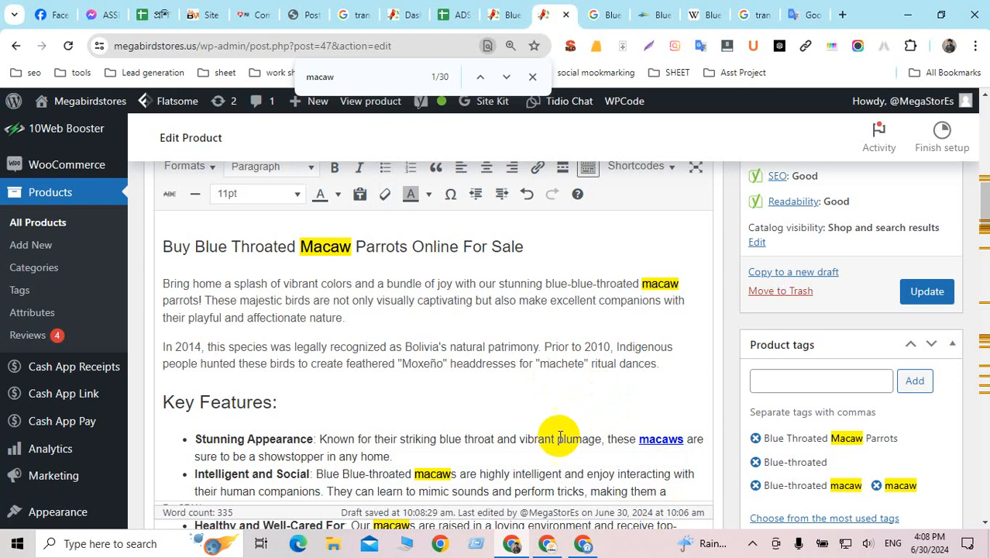
# Check the rest of the product description and Yoast's other internal linking suggestions, including "Can a Green Cheek Conure Talk?".
pyautogui.scroll(-4, 552, 409)
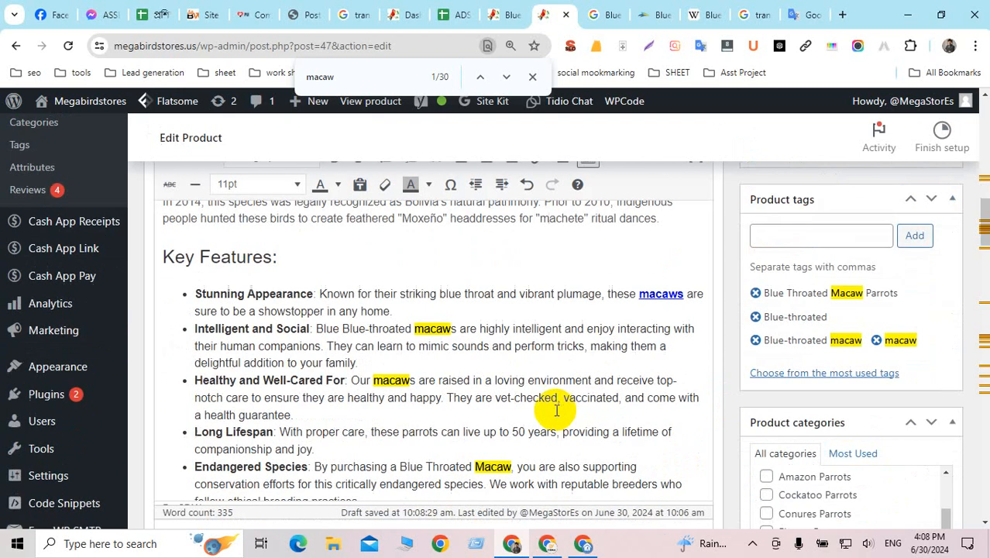
pyautogui.scroll(-5, 526, 363)
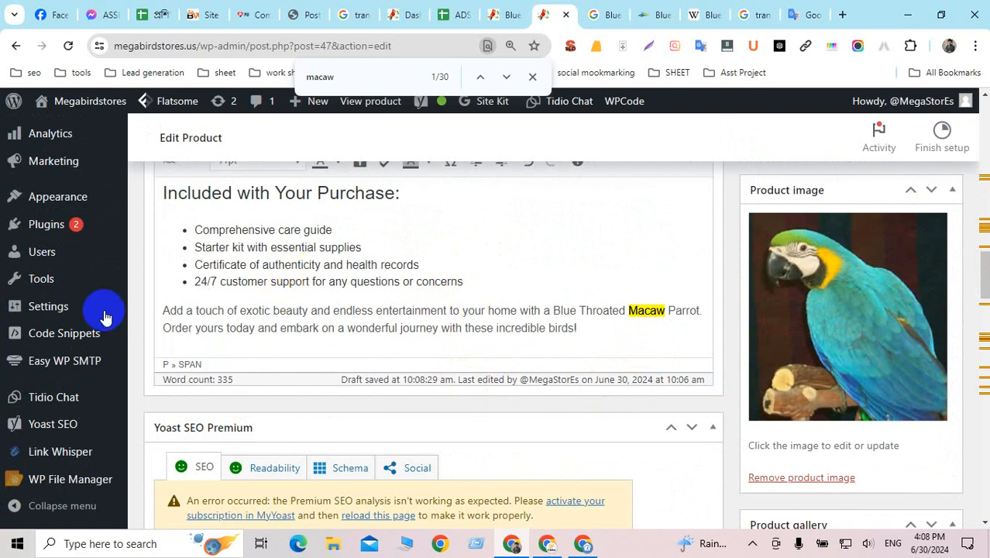
pyautogui.moveTo(106, 318)
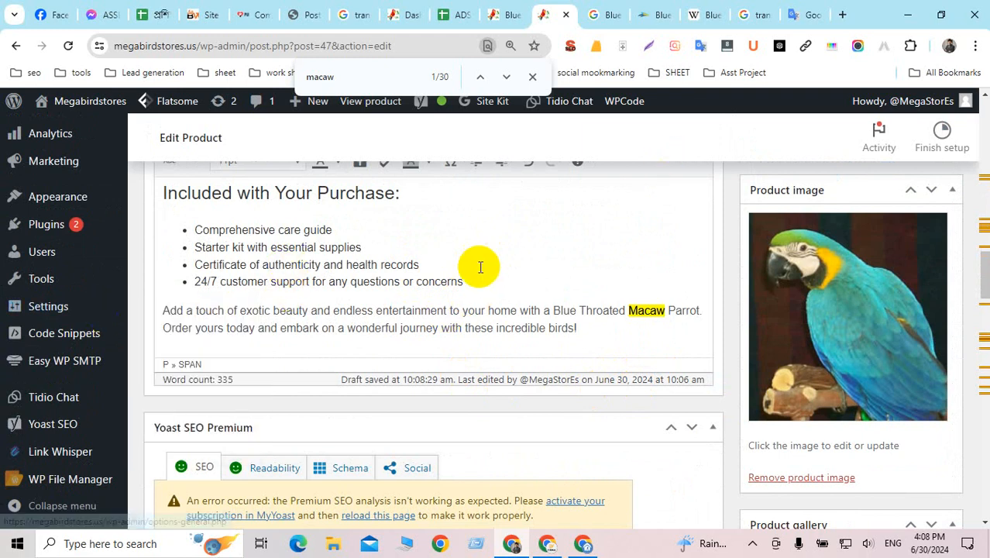
pyautogui.scroll(-10, 652, 387)
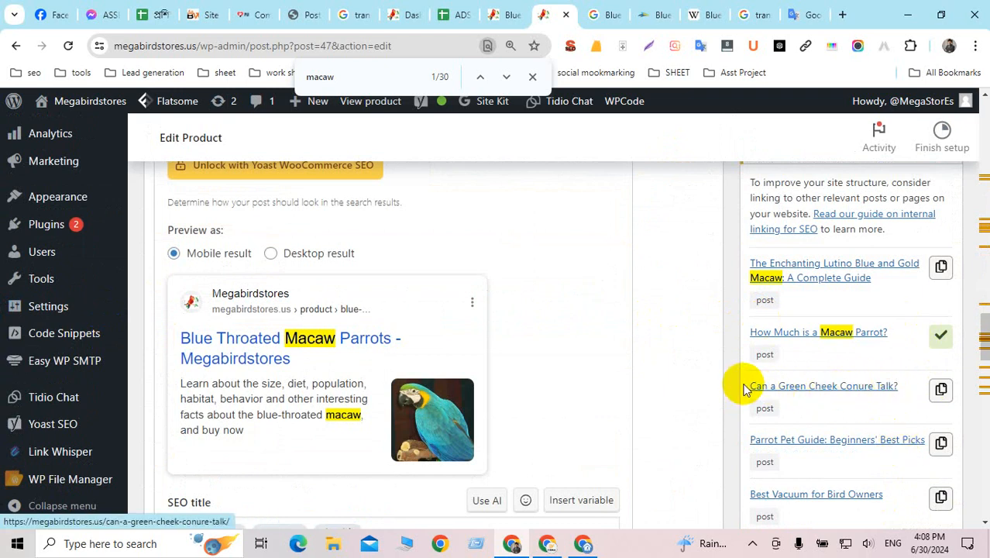
pyautogui.moveTo(743, 388); pyautogui.dragTo(832, 389)
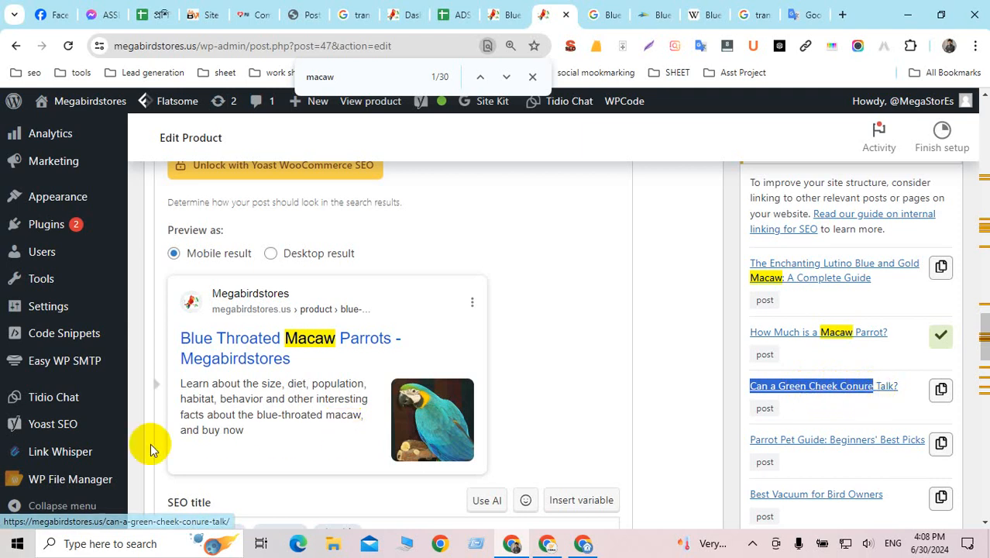
# Open the Link Whisper settings in a new tab and review the available linking options.
pyautogui.moveTo(62, 453)
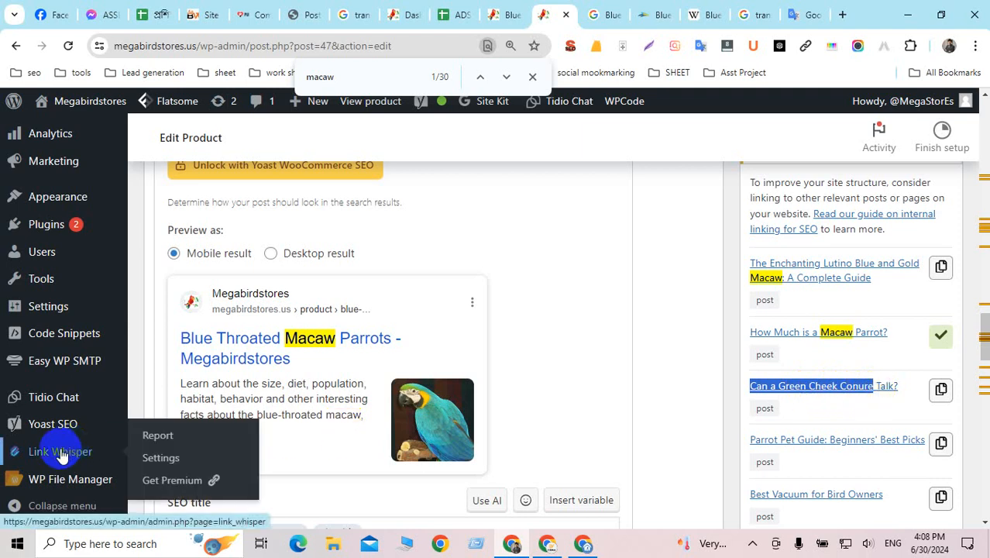
pyautogui.click(161, 462)
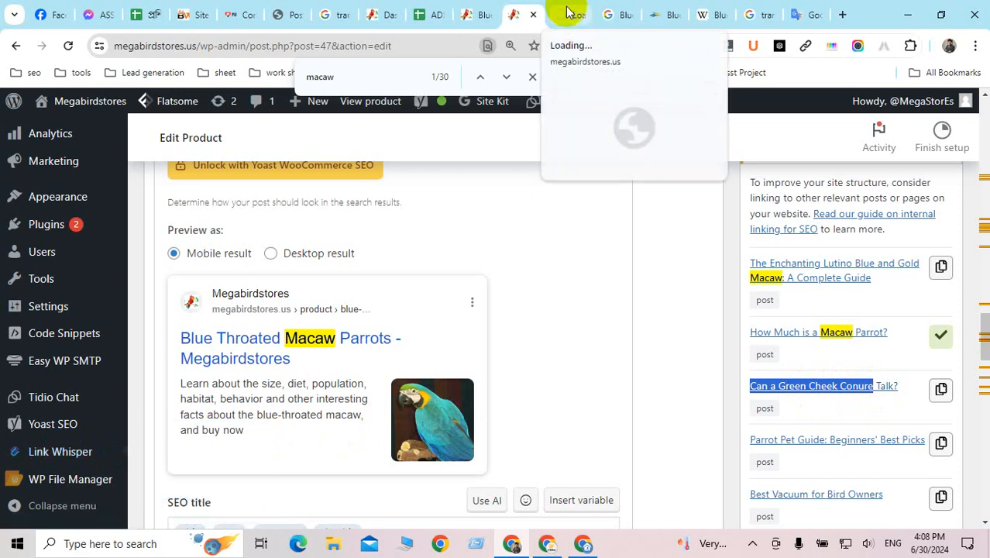
pyautogui.click(566, 16)
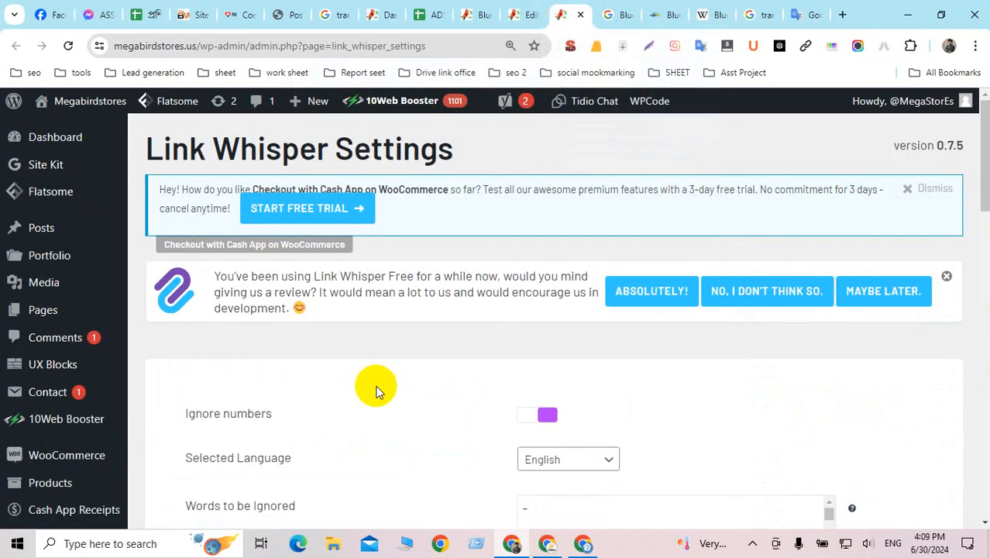
pyautogui.scroll(-4, 409, 373)
pyautogui.scroll(-3, 413, 370)
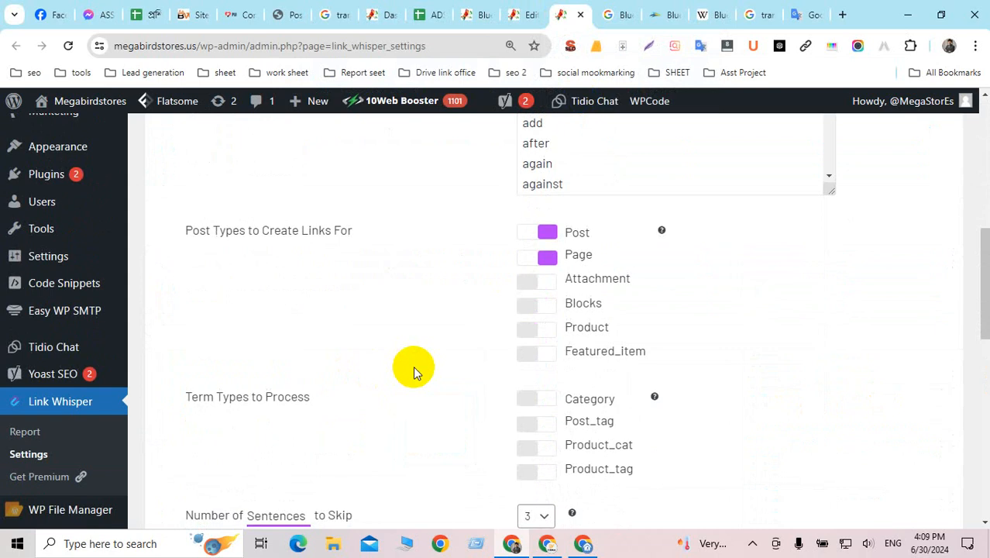
pyautogui.scroll(-2, 536, 336)
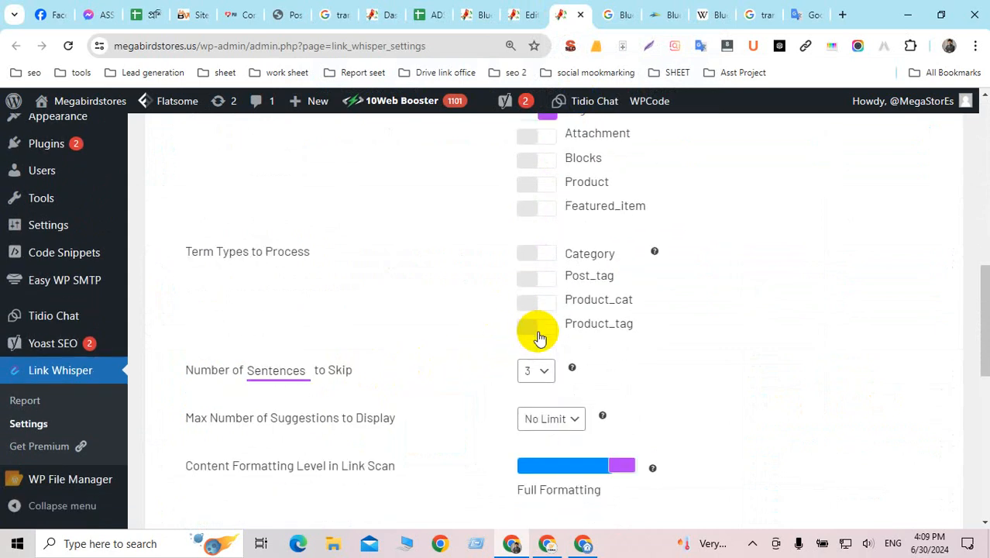
pyautogui.scroll(-3, 540, 337)
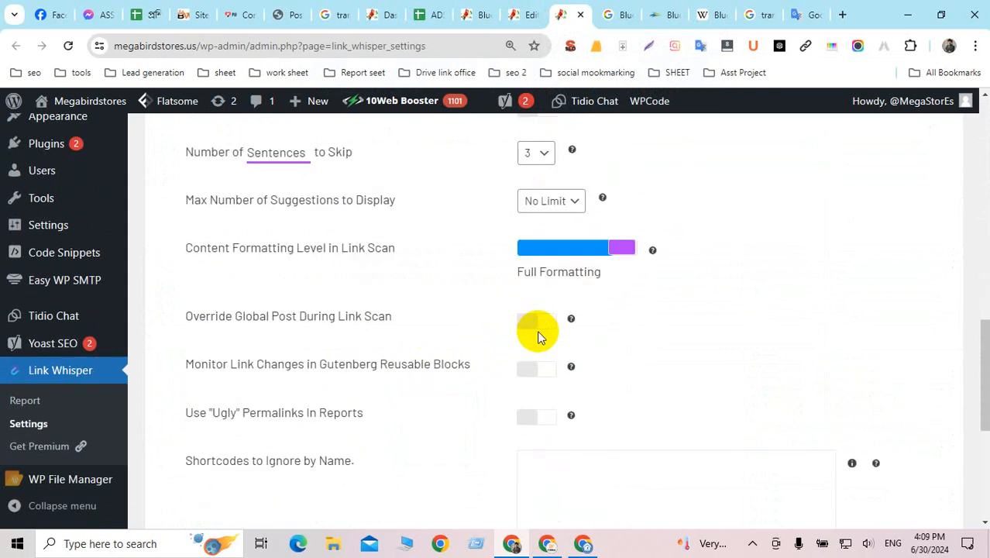
pyautogui.scroll(7, 540, 338)
pyautogui.scroll(5, 538, 333)
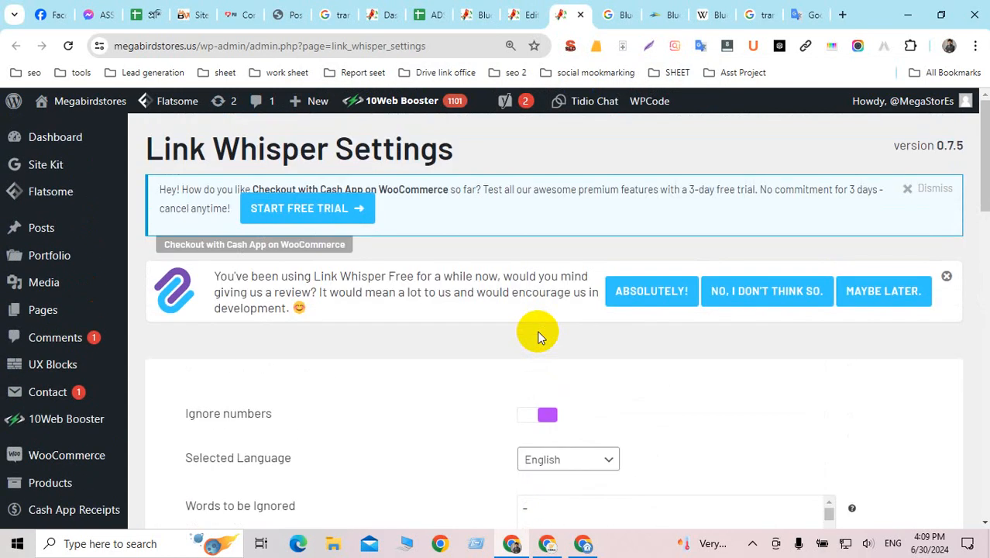
# Enable Product among Link Whisper's post types to create links for, and save the settings.
pyautogui.scroll(-3, 540, 338)
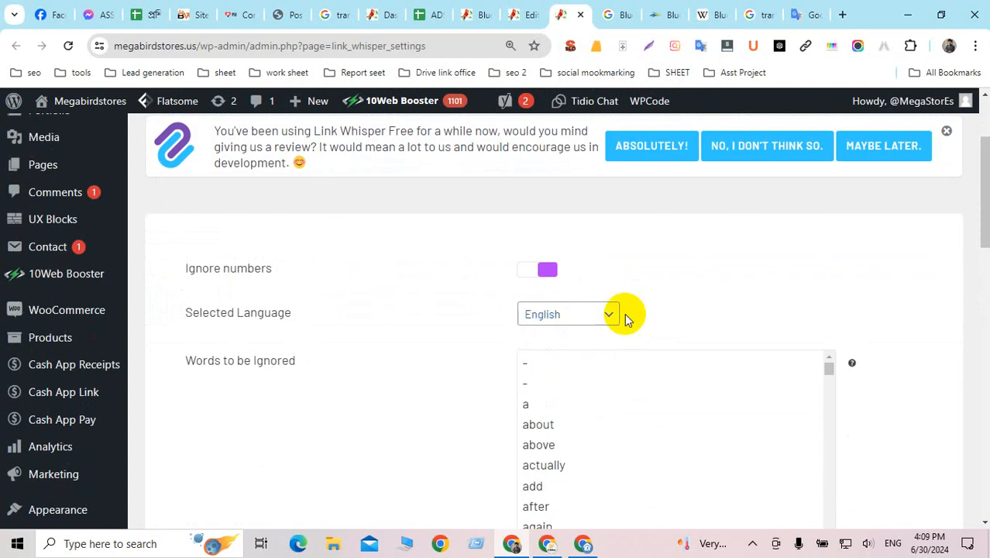
pyautogui.scroll(-2, 640, 318)
pyautogui.scroll(-2, 641, 313)
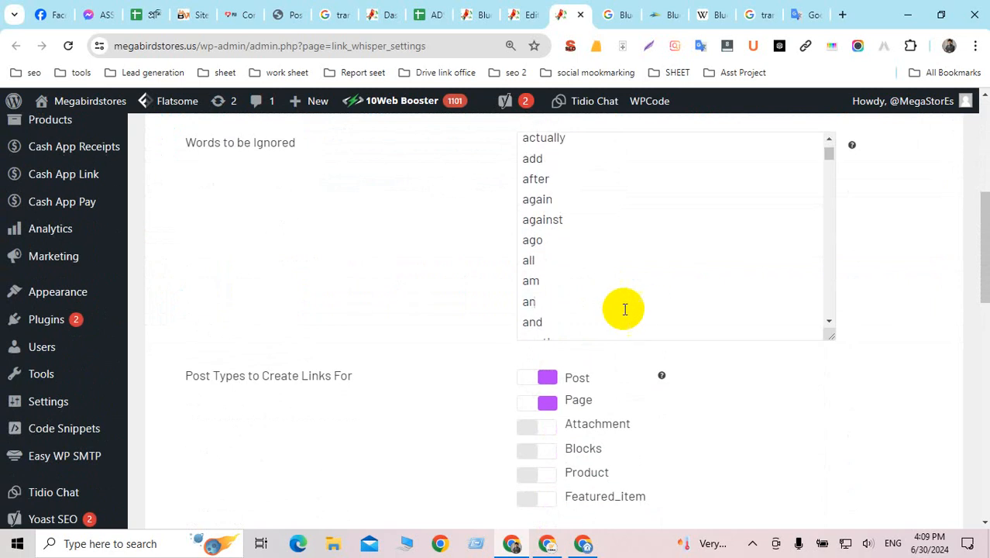
pyautogui.scroll(-2, 470, 323)
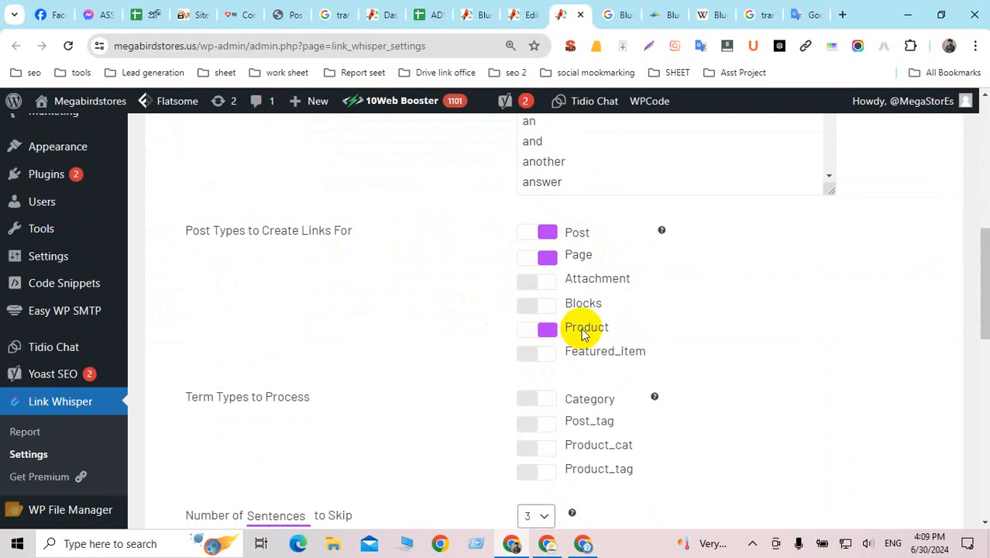
pyautogui.scroll(-8, 581, 329)
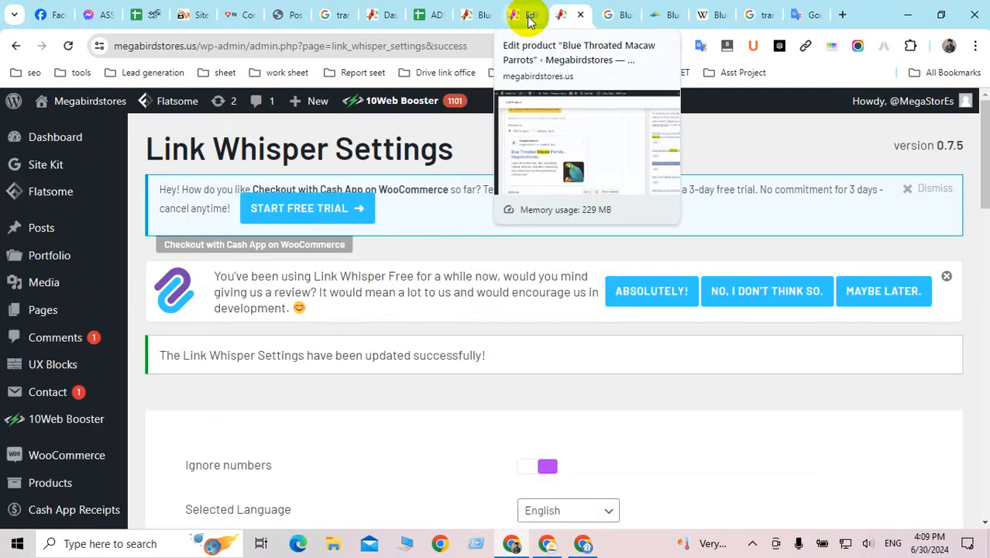
# Return to the Blue Throated Macaw Parrots product editor and update the product.
pyautogui.click(528, 21)
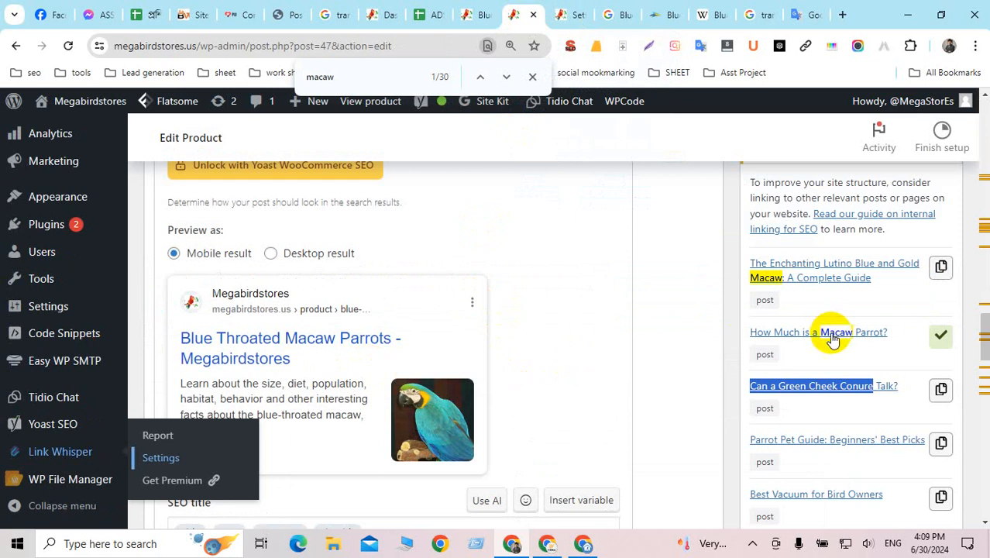
pyautogui.scroll(10, 834, 331)
pyautogui.scroll(3, 851, 320)
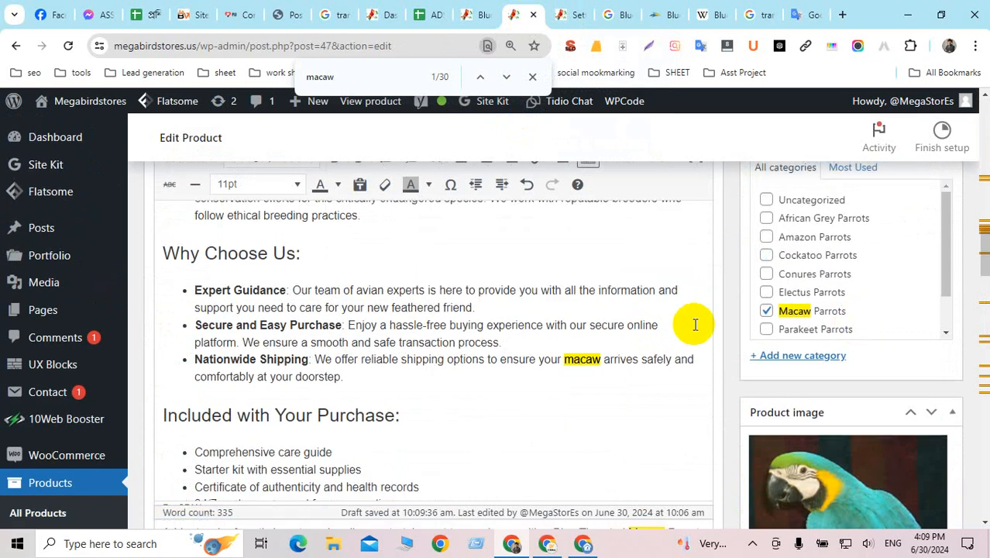
pyautogui.scroll(5, 775, 294)
pyautogui.click(928, 219)
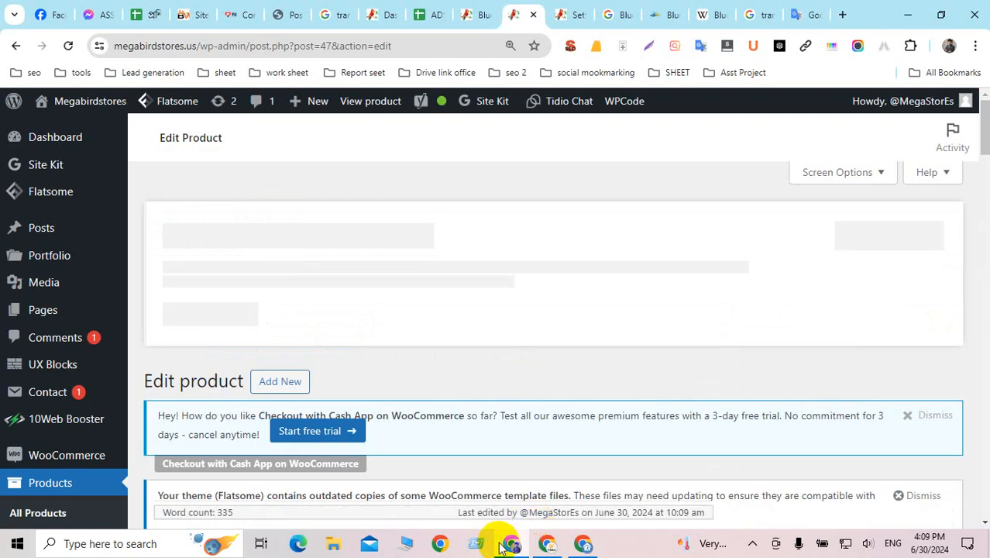
# Check the Link Whisper suggested links for the Blue Throated Macaw Parrots product in its editor.
pyautogui.moveTo(502, 545)
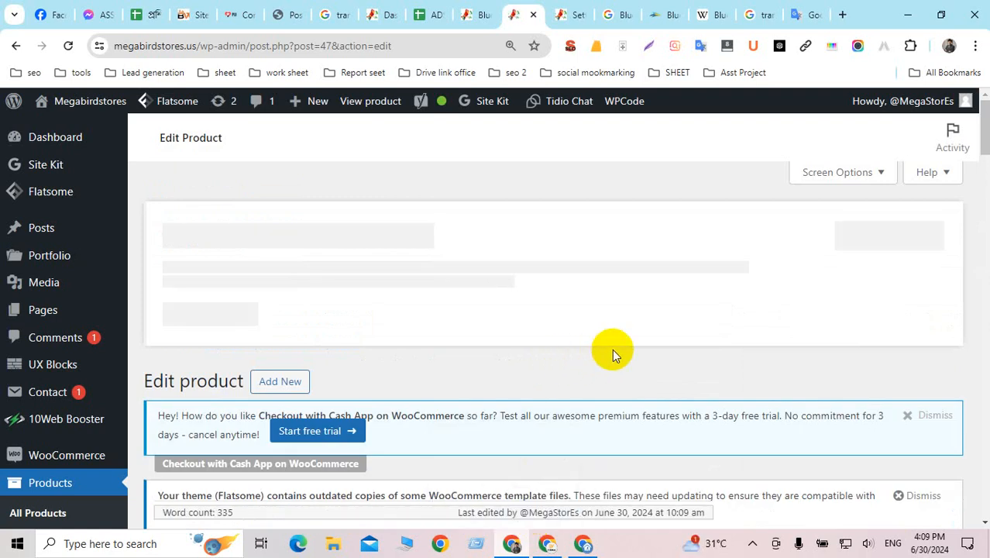
pyautogui.scroll(-10, 472, 374)
pyautogui.scroll(-15, 473, 371)
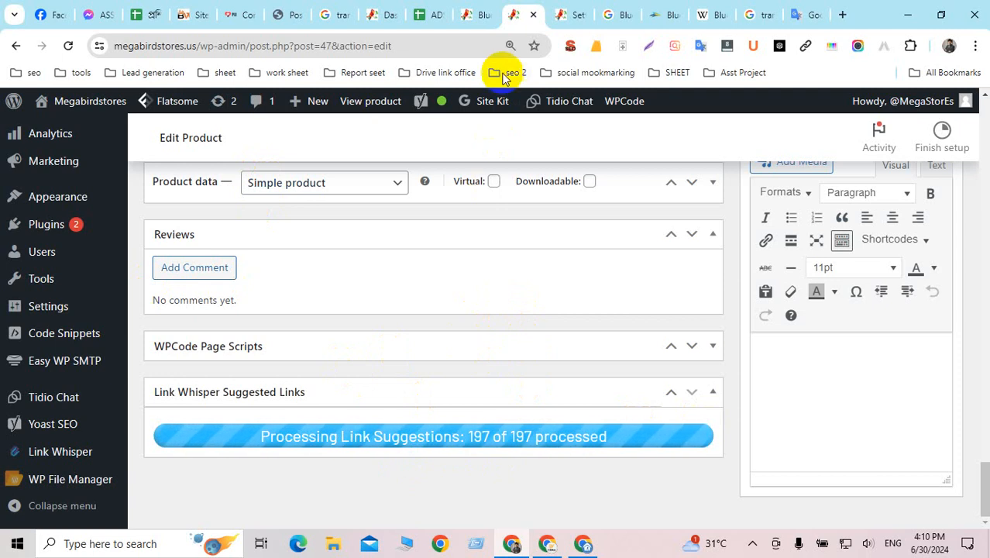
# Reload the live Blue Throated Macaw Parrots product page and look through its content.
pyautogui.moveTo(484, 19)
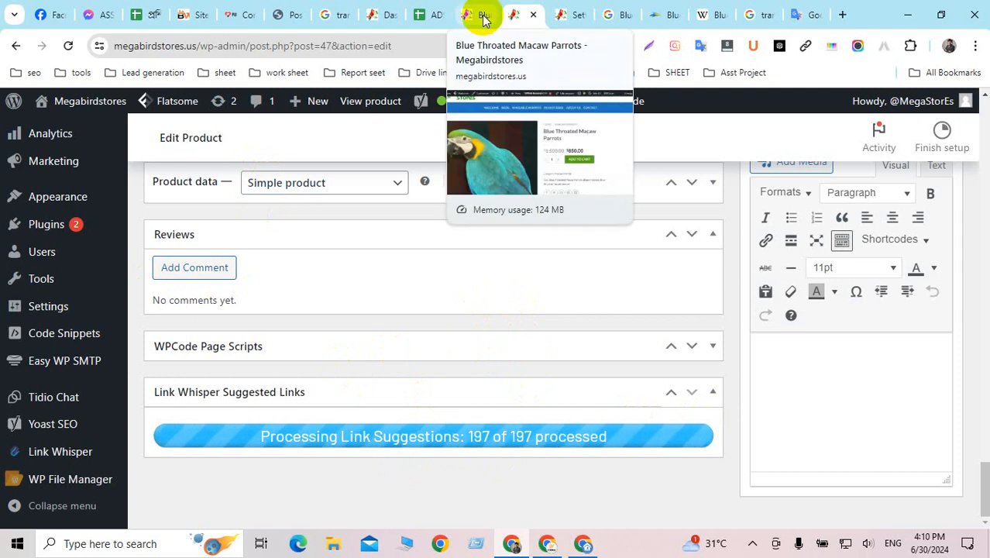
pyautogui.click(480, 15)
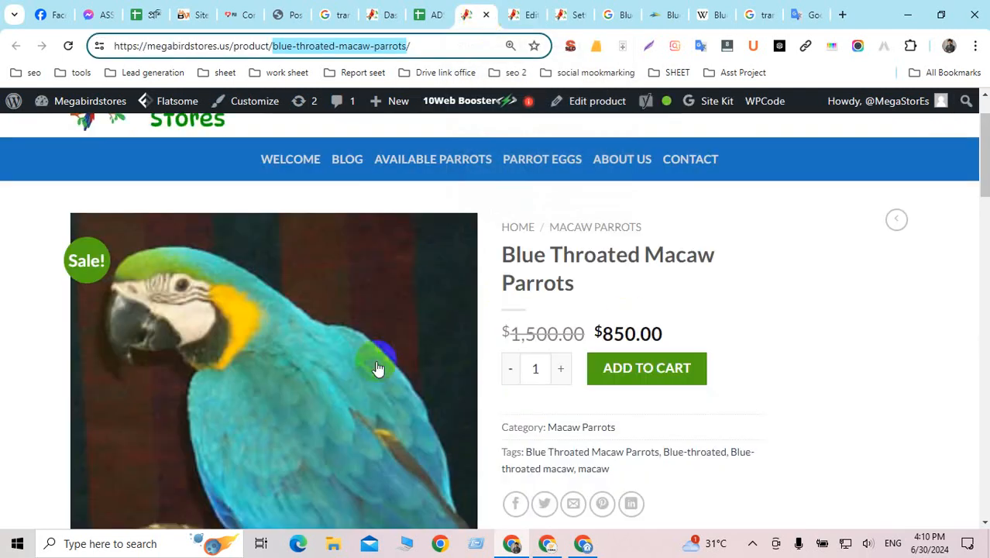
pyautogui.click(69, 48)
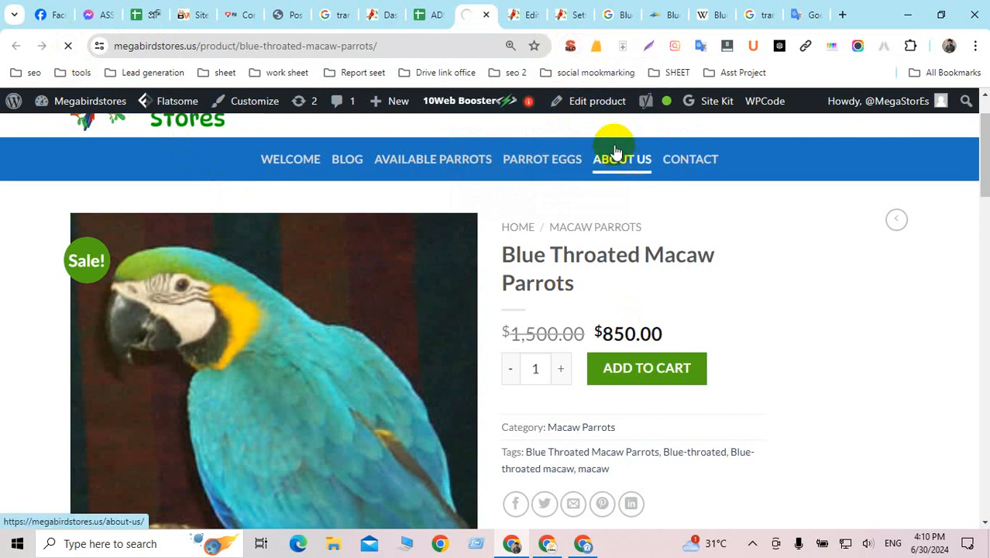
pyautogui.scroll(-5, 464, 259)
pyautogui.scroll(5, 470, 255)
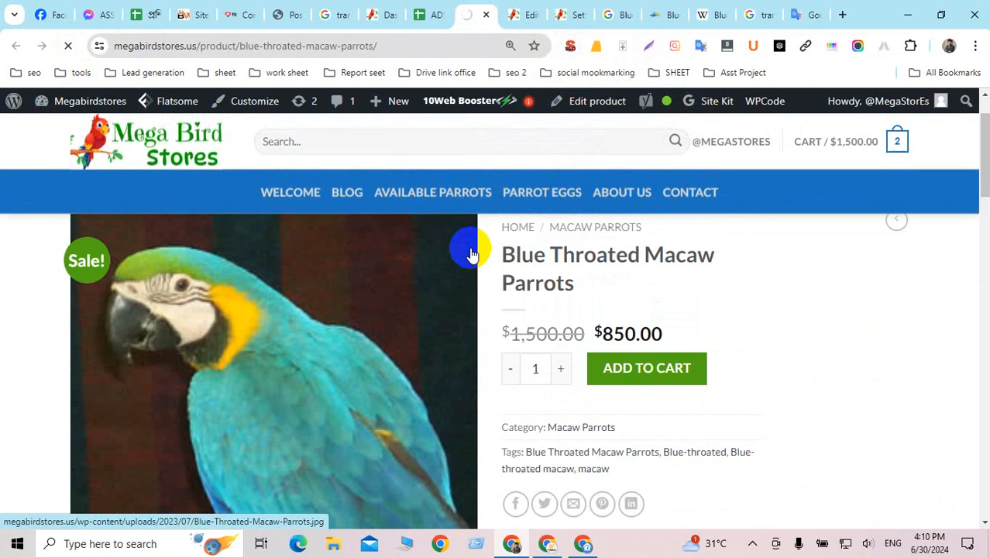
pyautogui.scroll(-5, 473, 256)
pyautogui.scroll(-10, 471, 254)
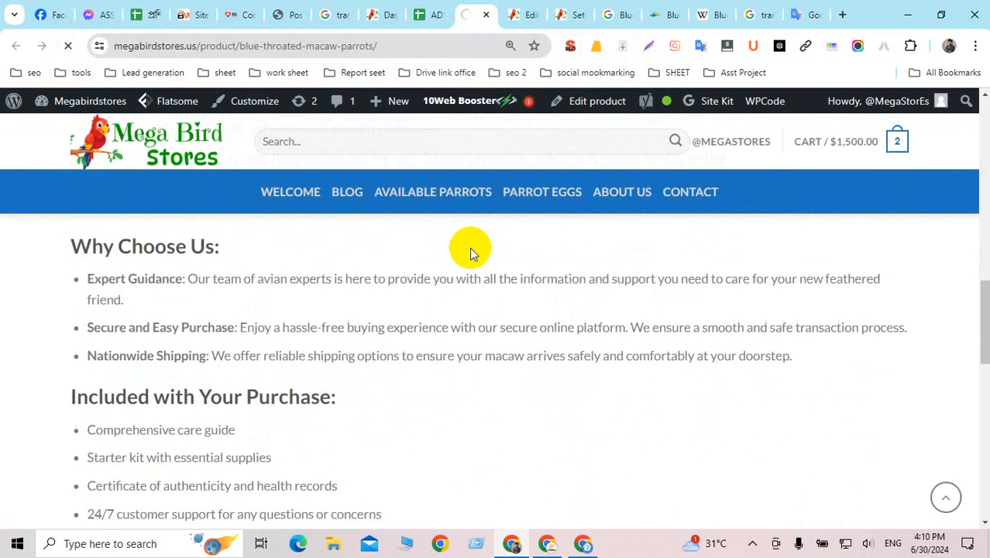
pyautogui.scroll(15, 472, 254)
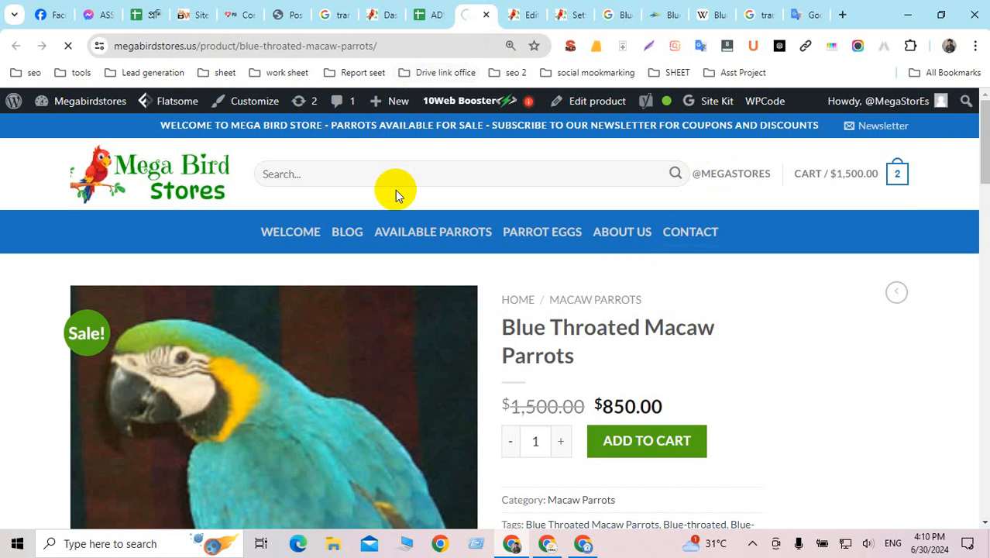
# Check the product page's Google indexing with a site: search for its full URL in a new tab.
pyautogui.click(393, 46)
pyautogui.hotkey('ctrl', 'c')
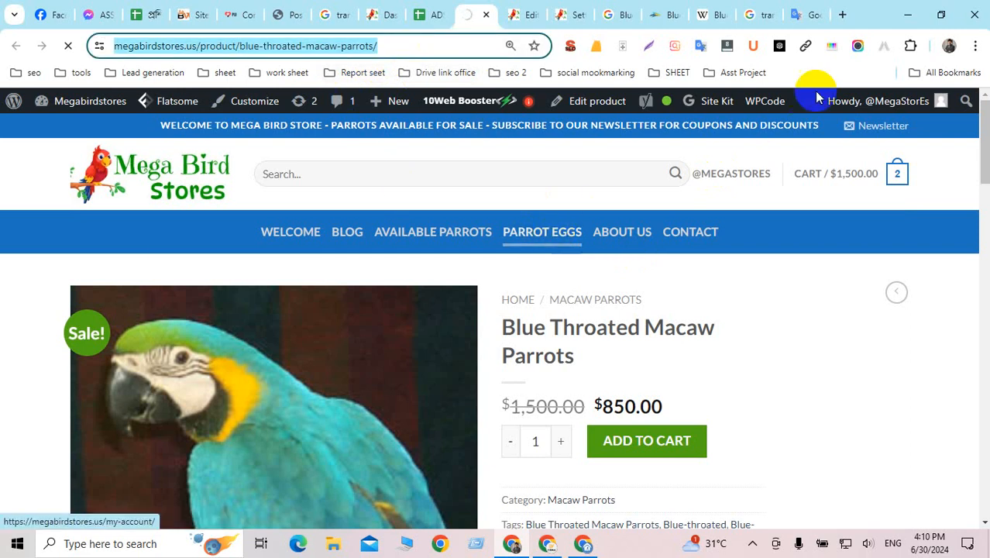
pyautogui.click(843, 15)
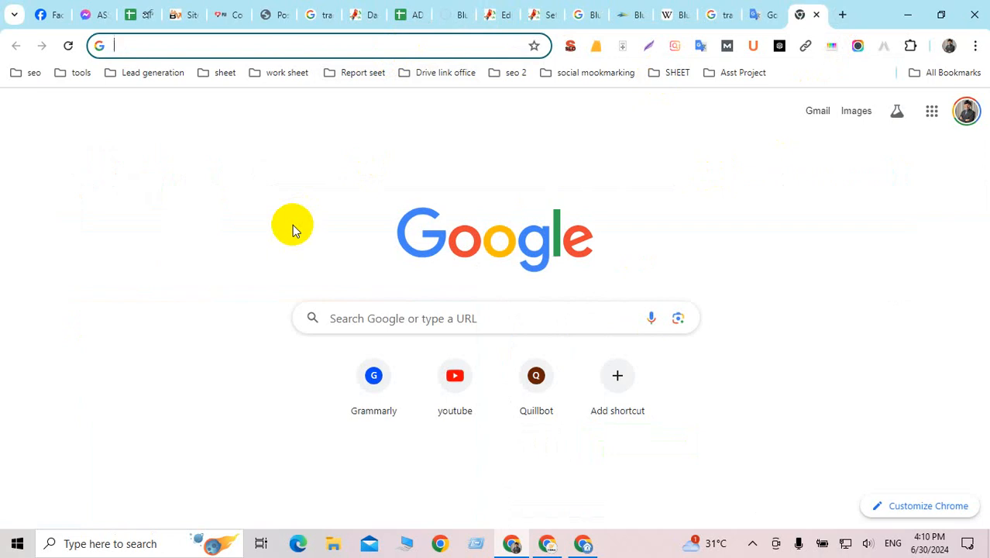
pyautogui.write('site')
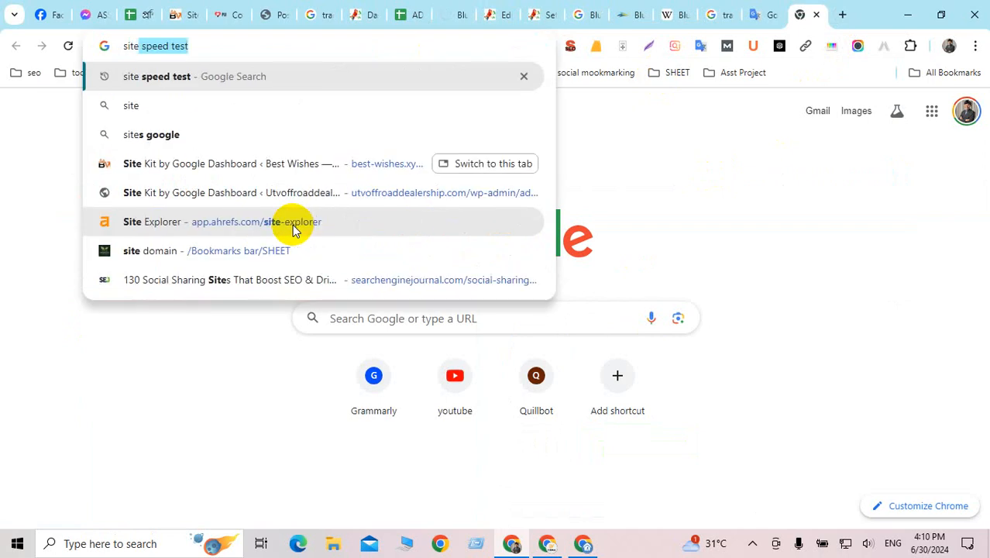
pyautogui.write(':')
pyautogui.hotkey('ctrl', 'v')
pyautogui.press('Return')
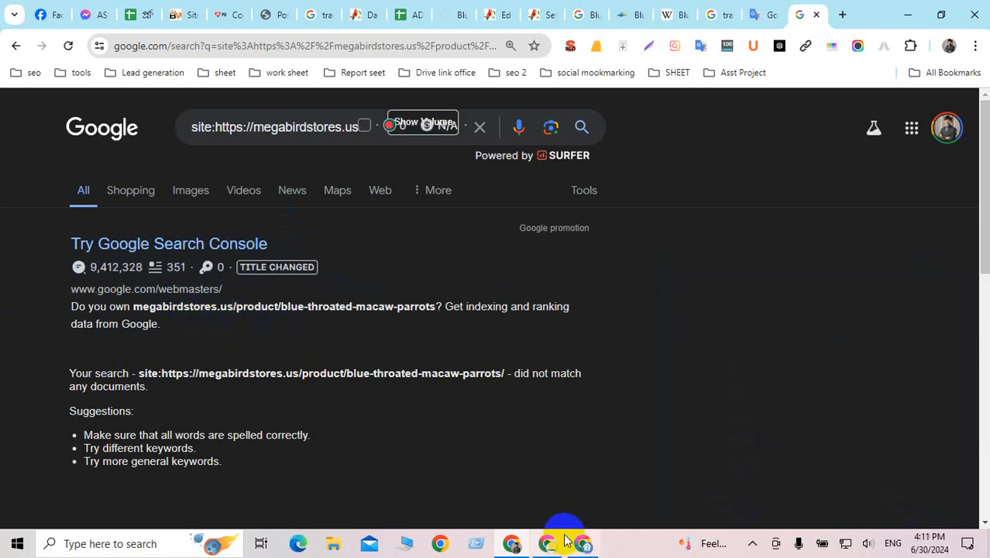
# Review the saved Link Whisper settings, including the enabled post types, and close their tab.
pyautogui.click(542, 15)
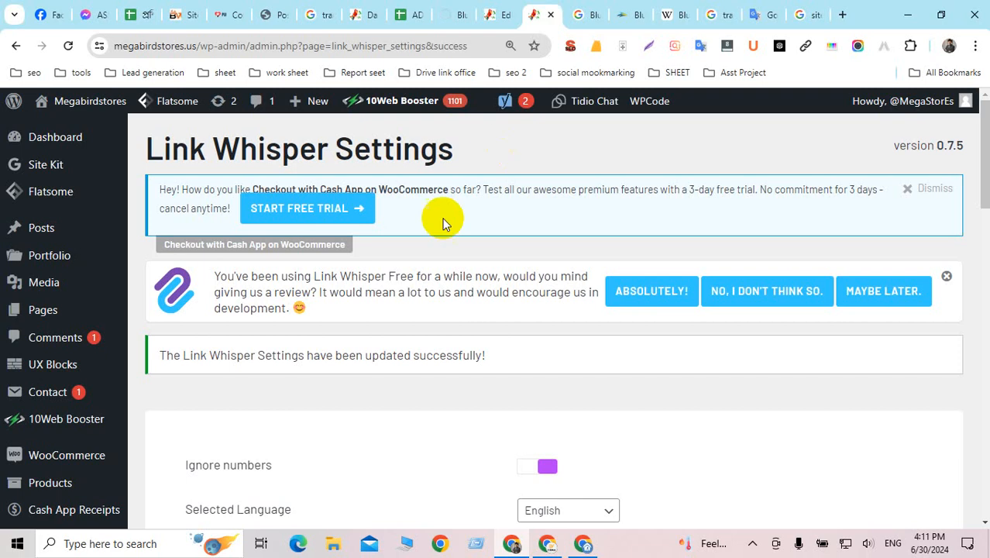
pyautogui.scroll(-10, 442, 224)
pyautogui.scroll(-2, 443, 245)
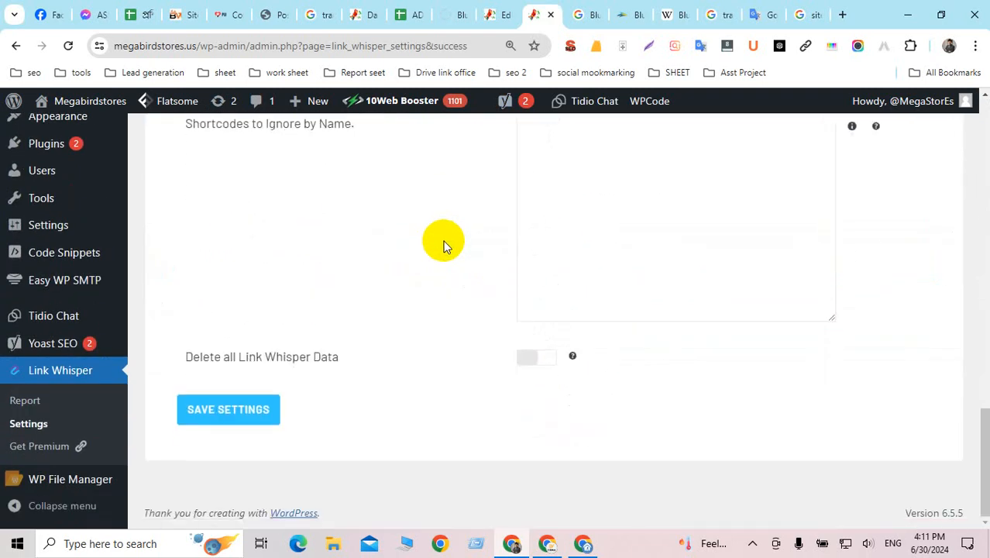
pyautogui.scroll(15, 578, 320)
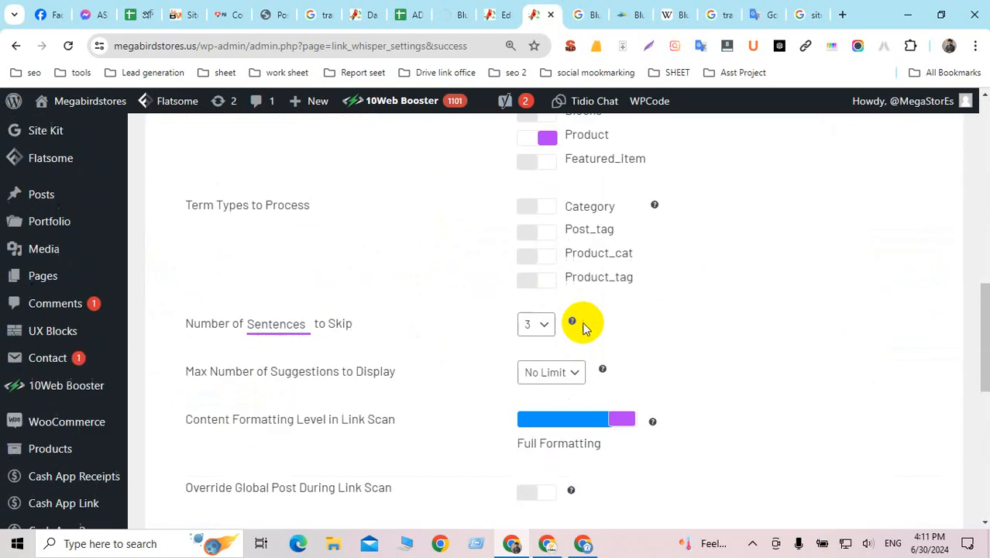
pyautogui.click(550, 15)
# Reload the live product page and close the macaw research, translation search and site: search tabs, keeping Google Translate open.
pyautogui.click(459, 15)
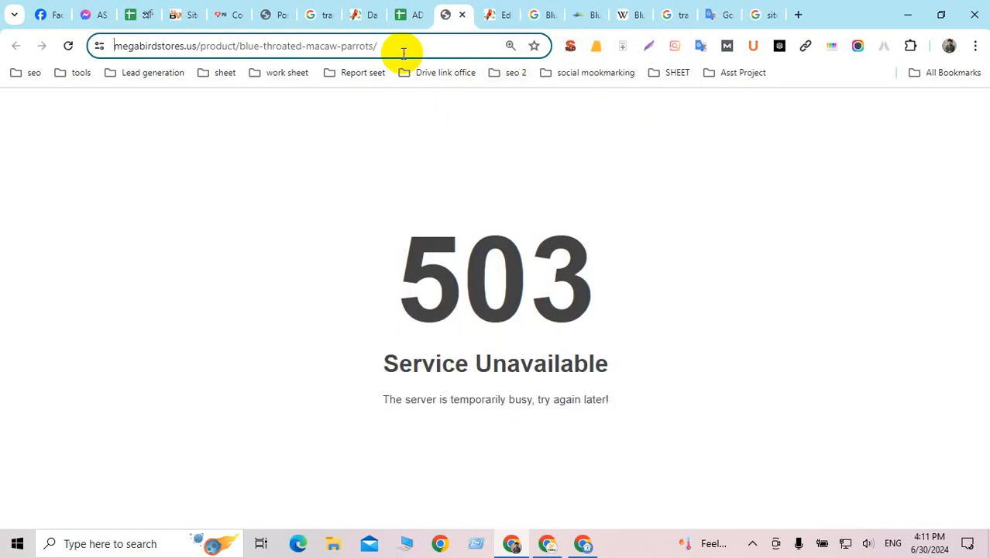
pyautogui.click(68, 45)
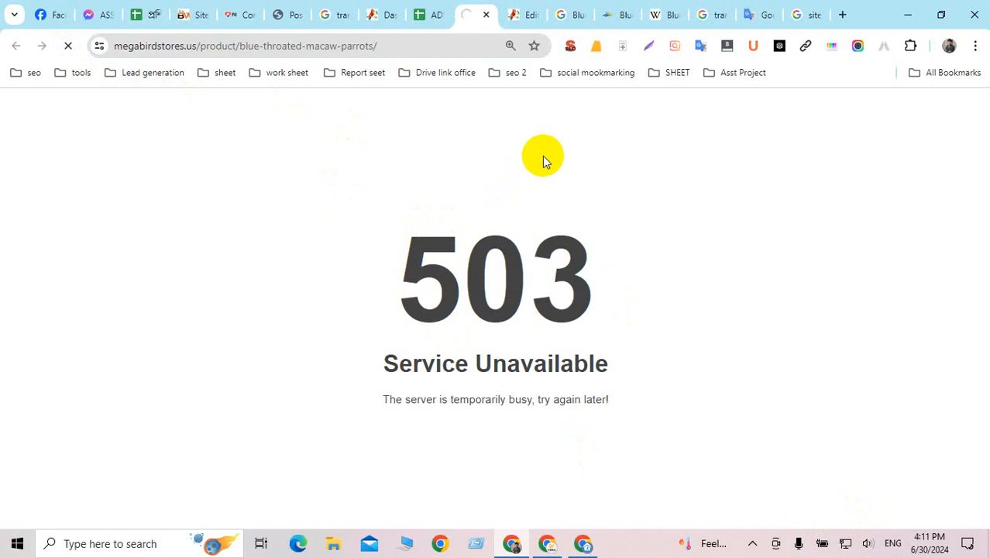
pyautogui.click(580, 16)
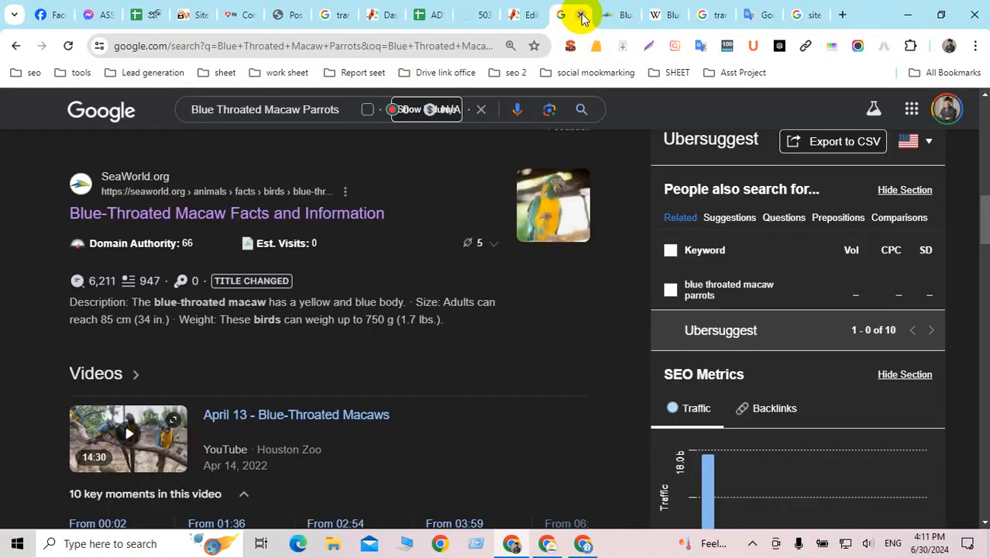
pyautogui.click(581, 16)
pyautogui.click(582, 15)
pyautogui.click(581, 16)
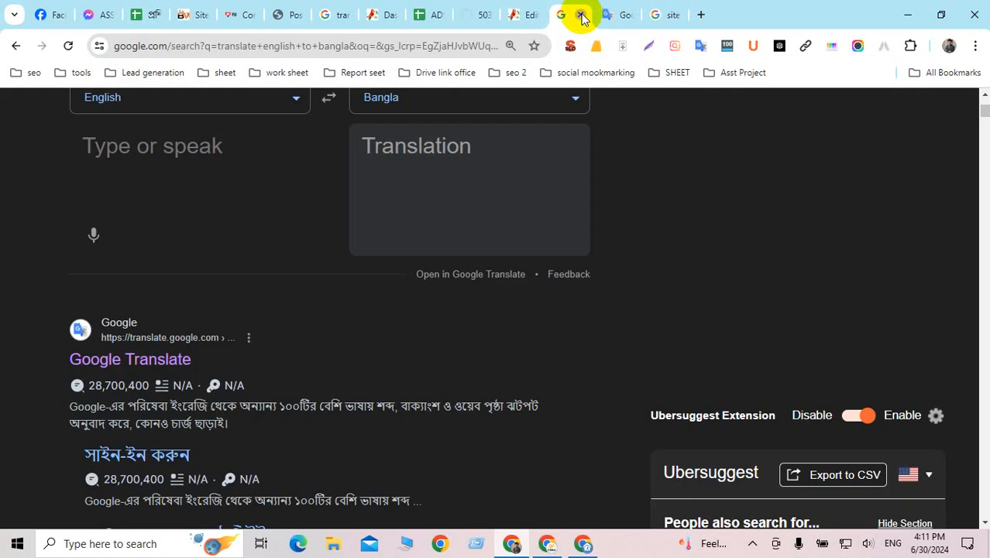
pyautogui.click(580, 16)
pyautogui.click(634, 16)
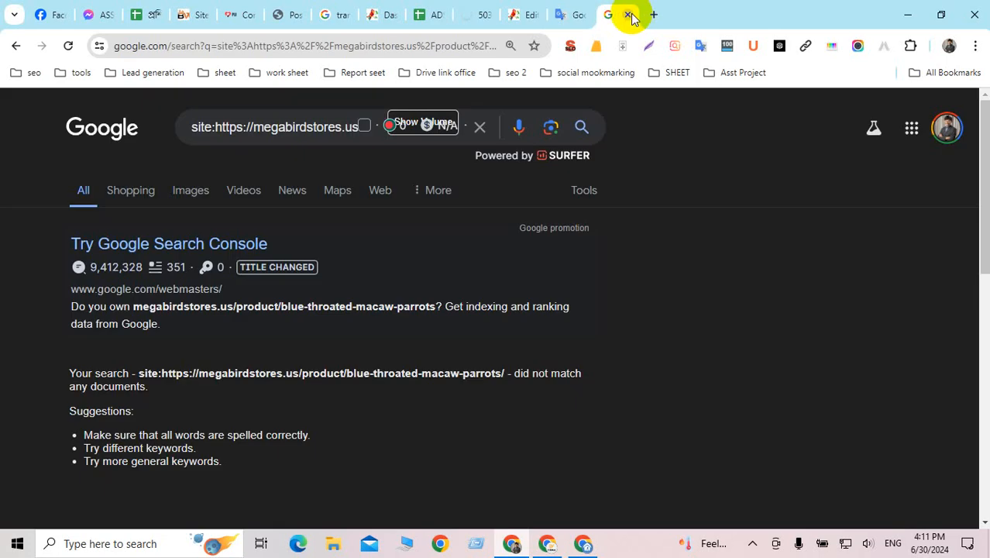
pyautogui.click(628, 17)
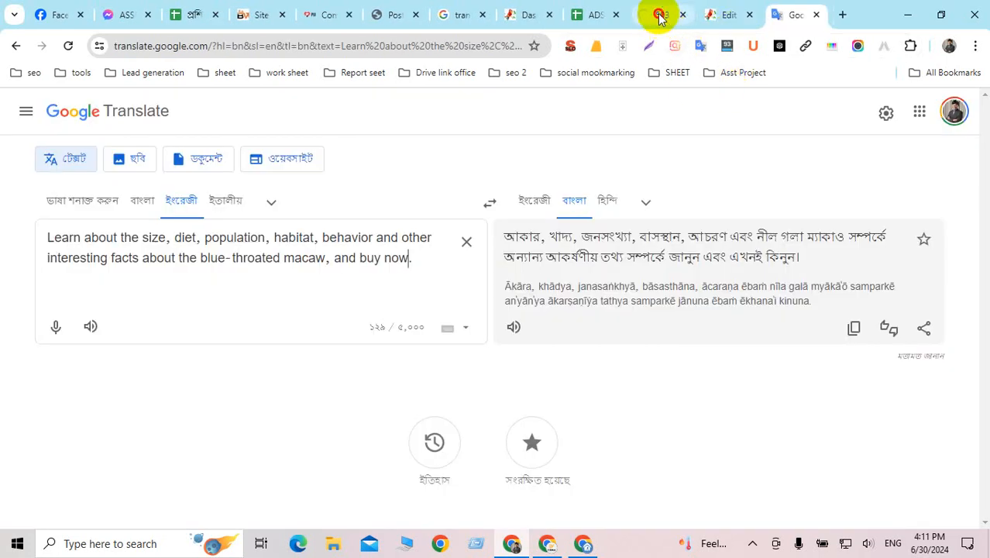
pyautogui.click(659, 16)
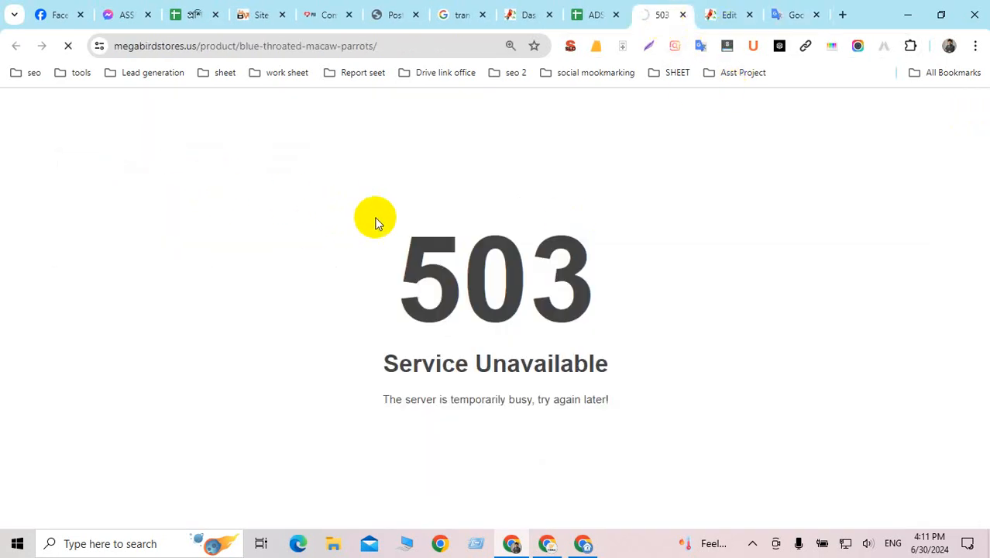
# Try to find the megabirdstores.us property in Google Search Console from the Chrome window that holds Grammarly.
pyautogui.click(584, 543)
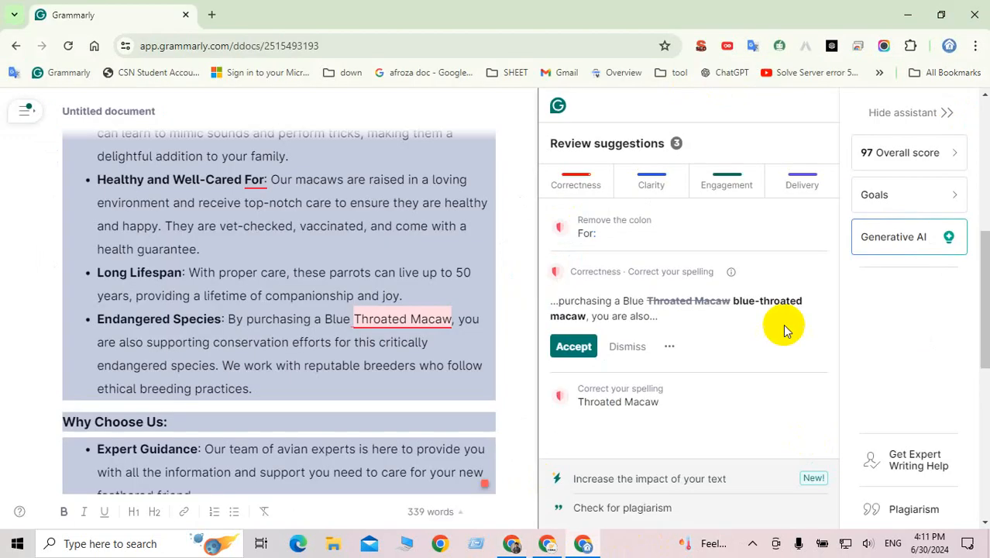
pyautogui.click(214, 16)
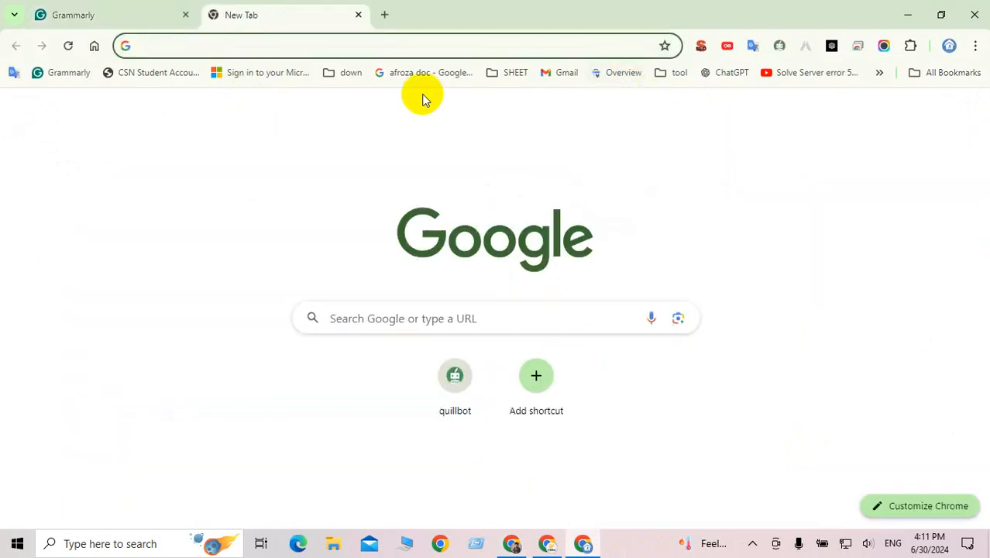
pyautogui.click(607, 72)
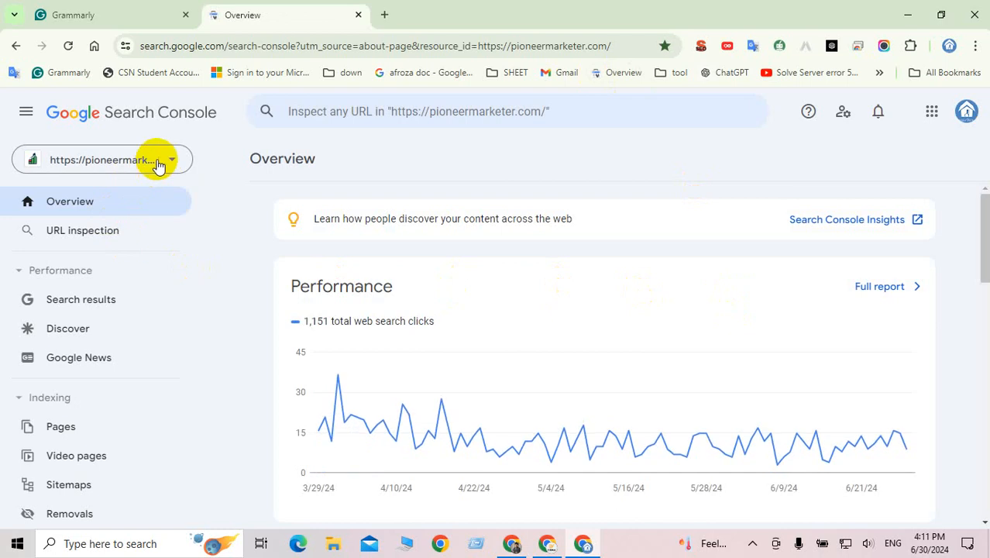
pyautogui.click(162, 160)
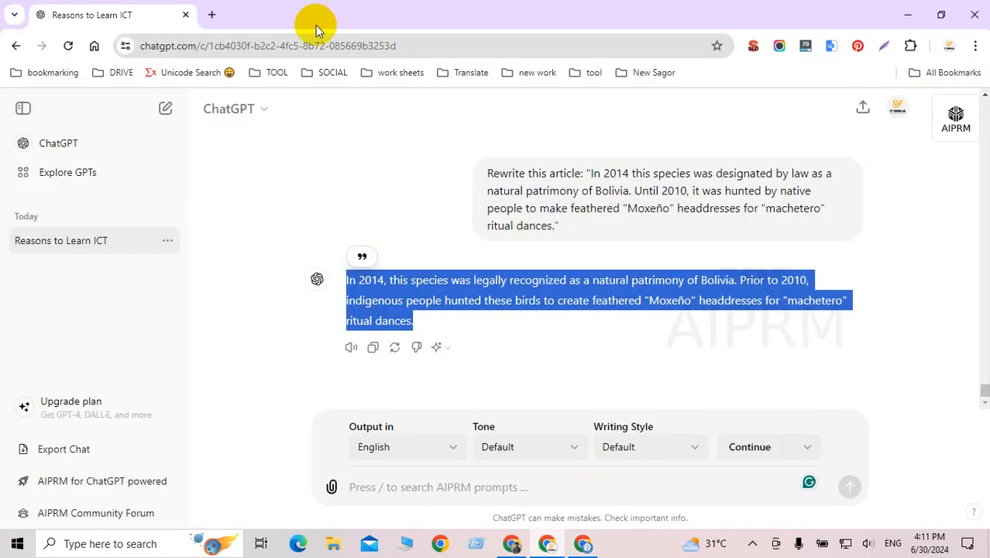
# Search for "google search console" in a new tab of the ChatGPT window and enter Google Search Console.
pyautogui.click(213, 14)
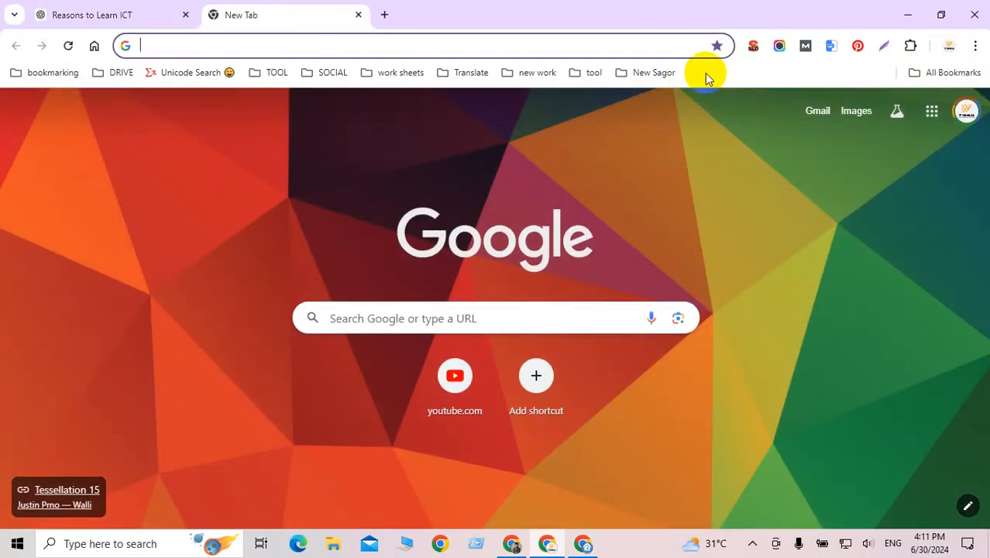
pyautogui.write('google s')
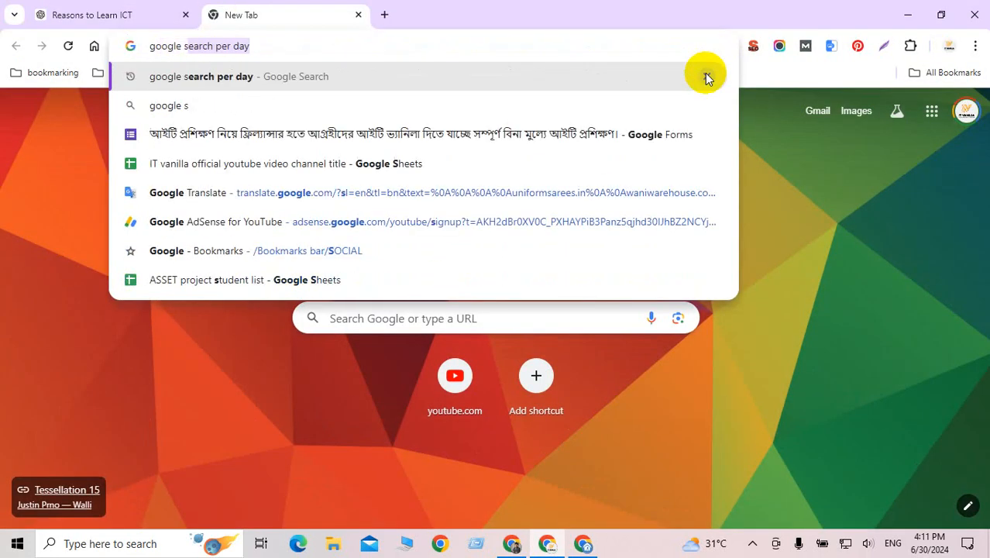
pyautogui.write('ea')
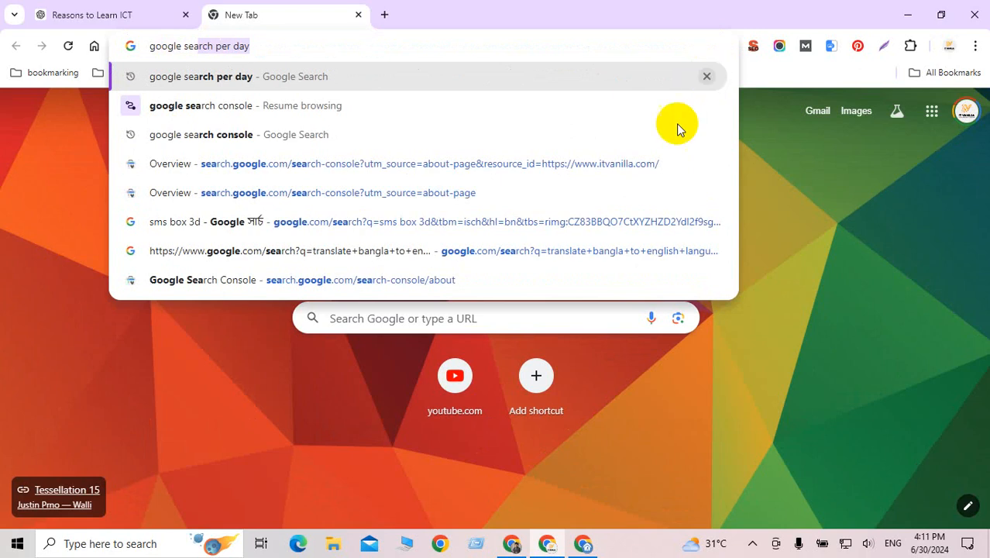
pyautogui.click(274, 137)
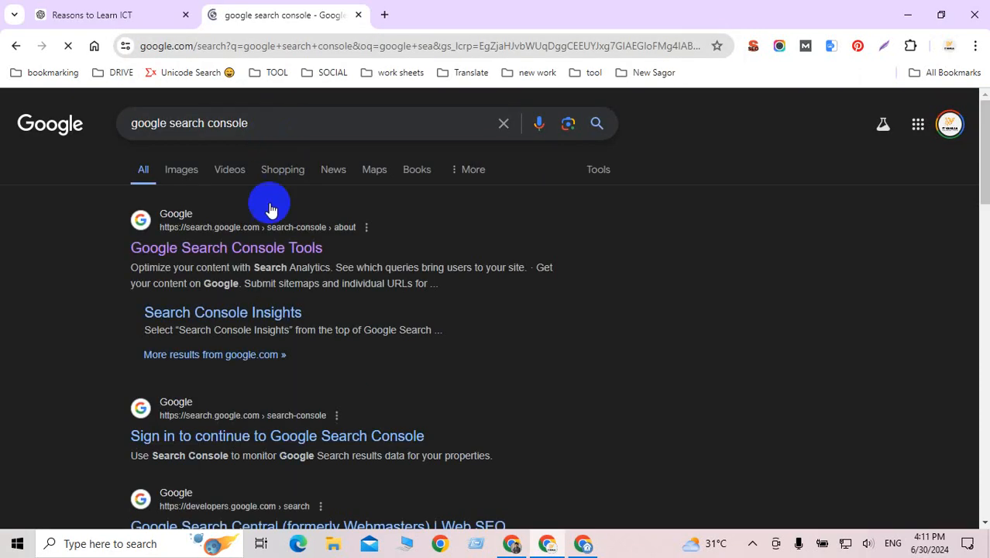
pyautogui.click(206, 245)
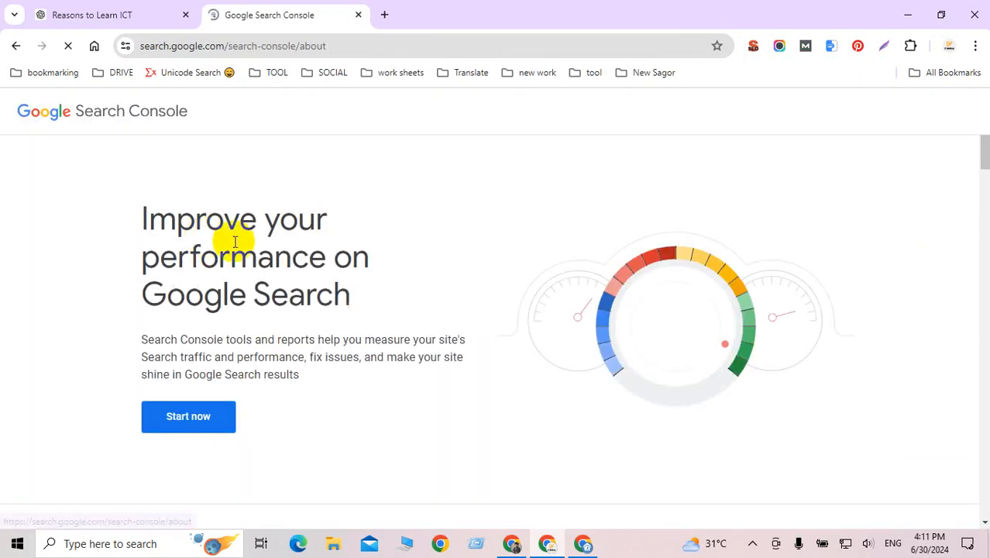
pyautogui.click(194, 422)
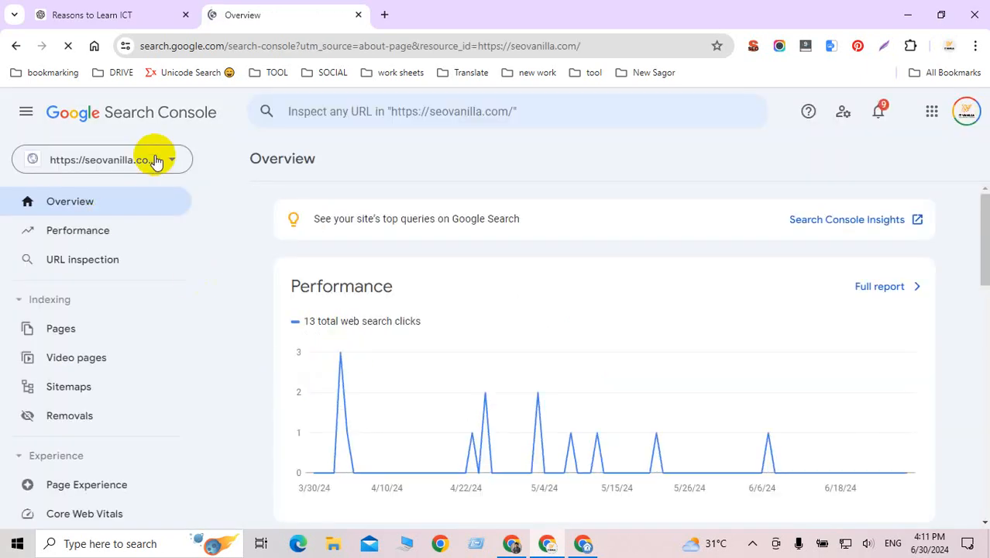
pyautogui.click(155, 160)
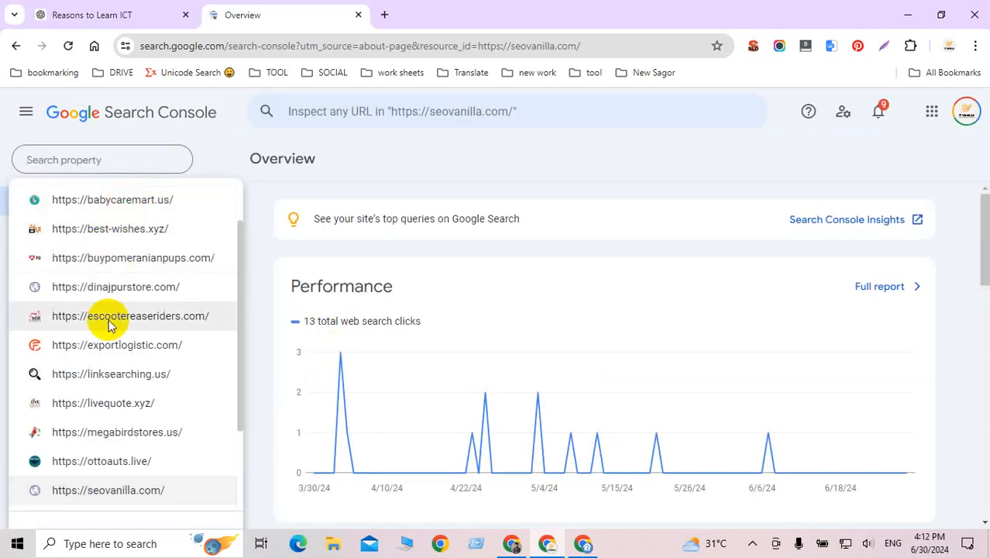
pyautogui.click(121, 435)
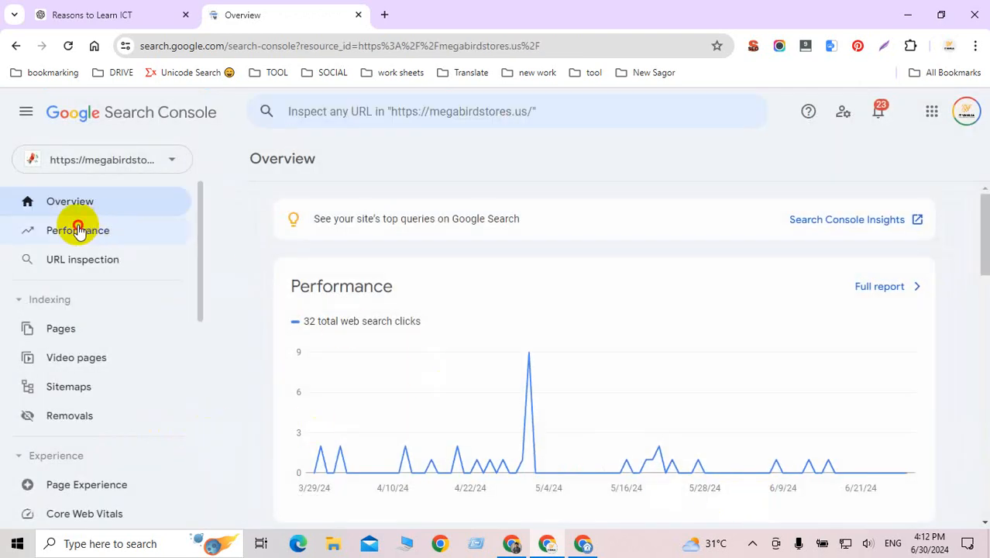
pyautogui.click(78, 229)
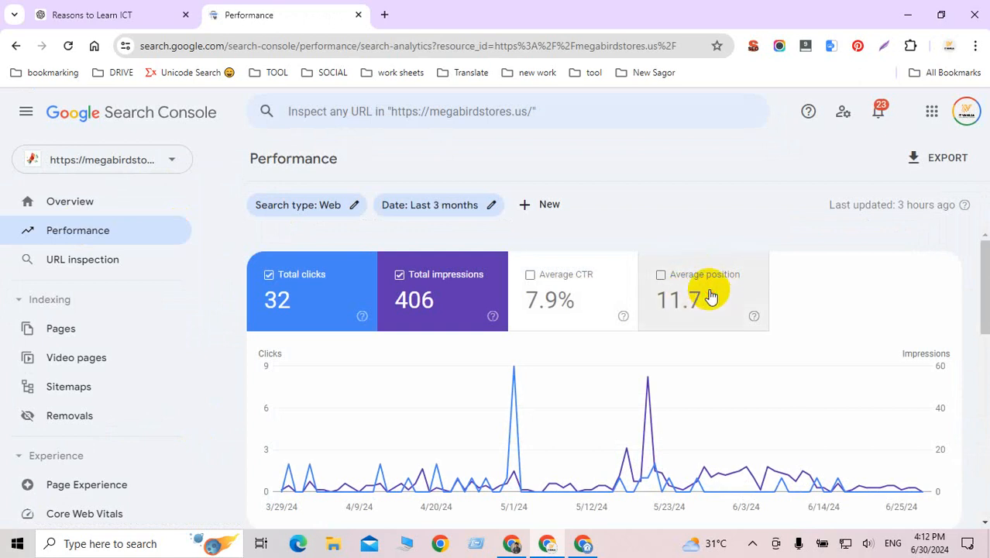
# Add average position and average CTR to the Performance chart and review the metrics.
pyautogui.click(711, 296)
pyautogui.click(552, 294)
pyautogui.scroll(-2, 629, 363)
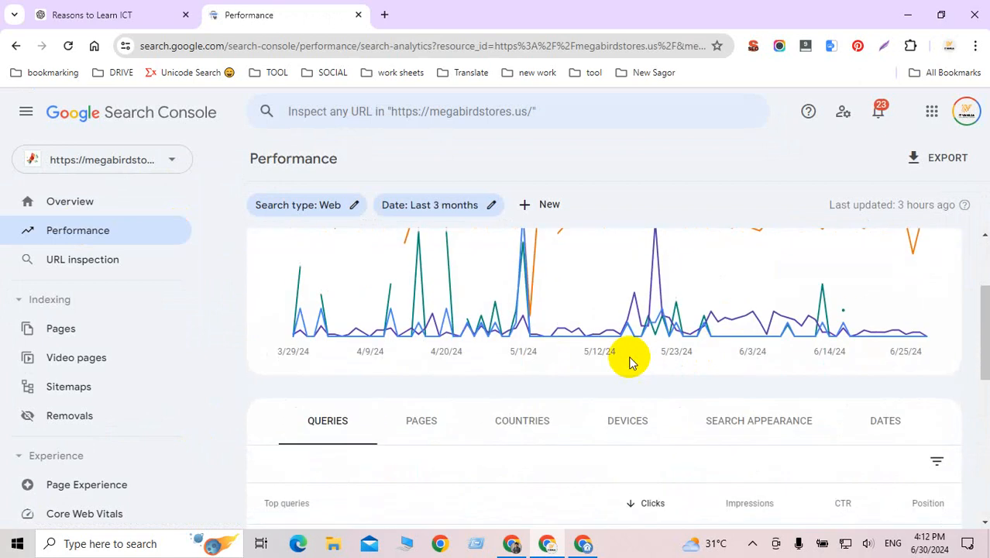
pyautogui.scroll(2, 526, 318)
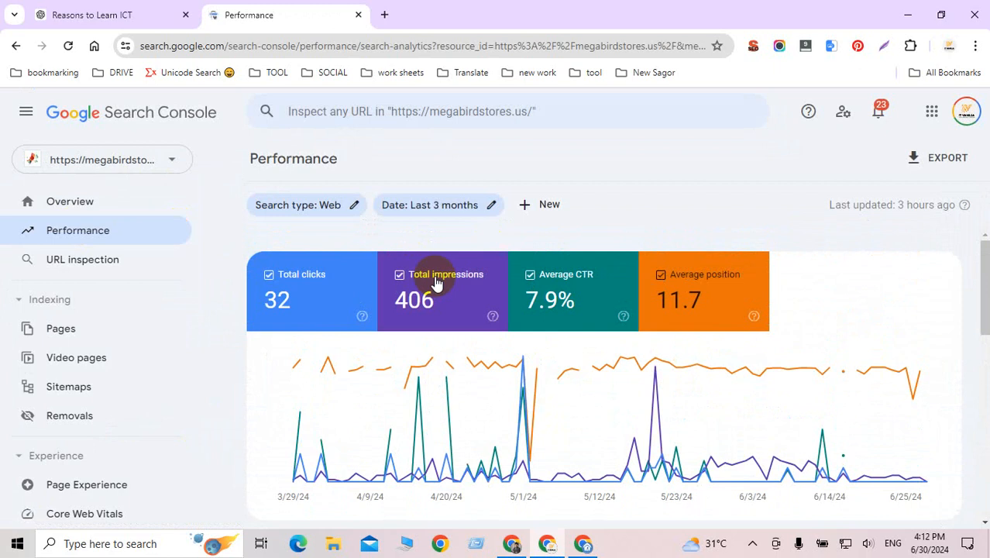
pyautogui.click(66, 266)
pyautogui.write('https://megabirdstores.us/product/blue-throated-macaw-parrots/')
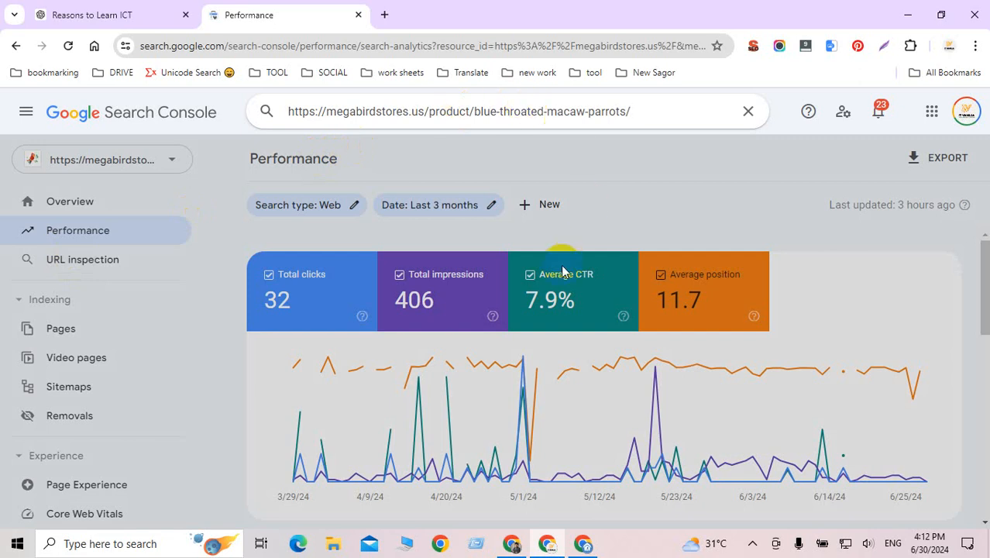
pyautogui.press('Return')
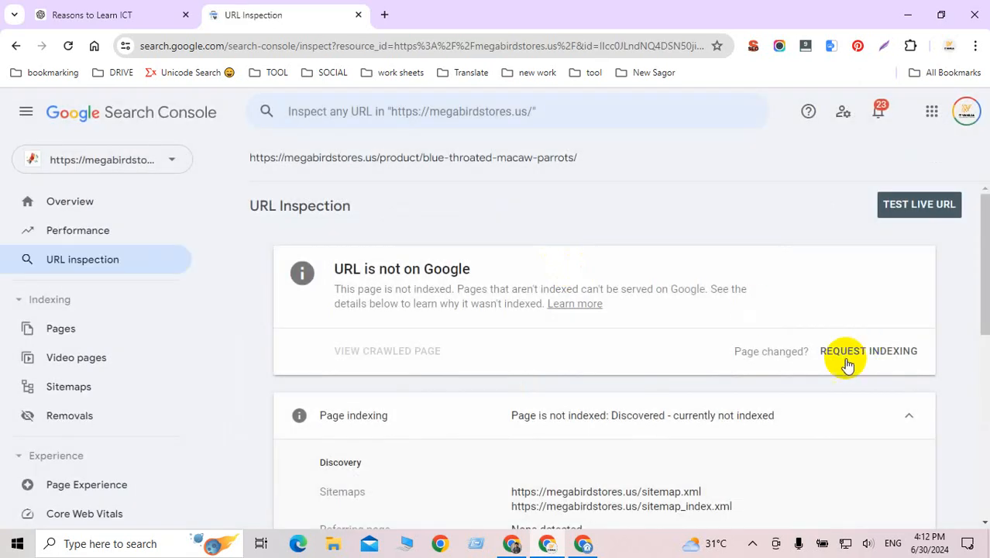
# Review the sitemaps listed for the inspected product URL and request its indexing.
pyautogui.scroll(-2, 757, 381)
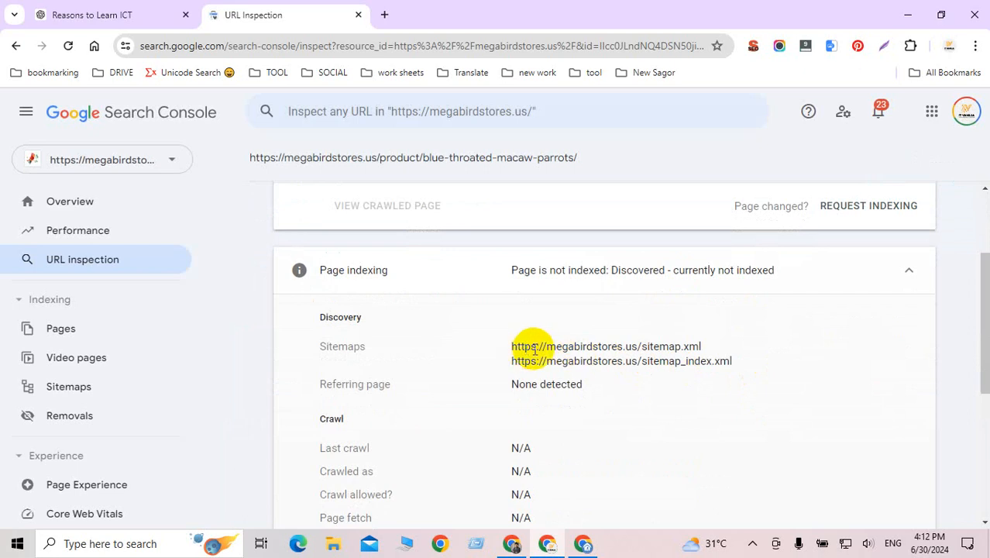
pyautogui.moveTo(747, 365); pyautogui.dragTo(500, 336)
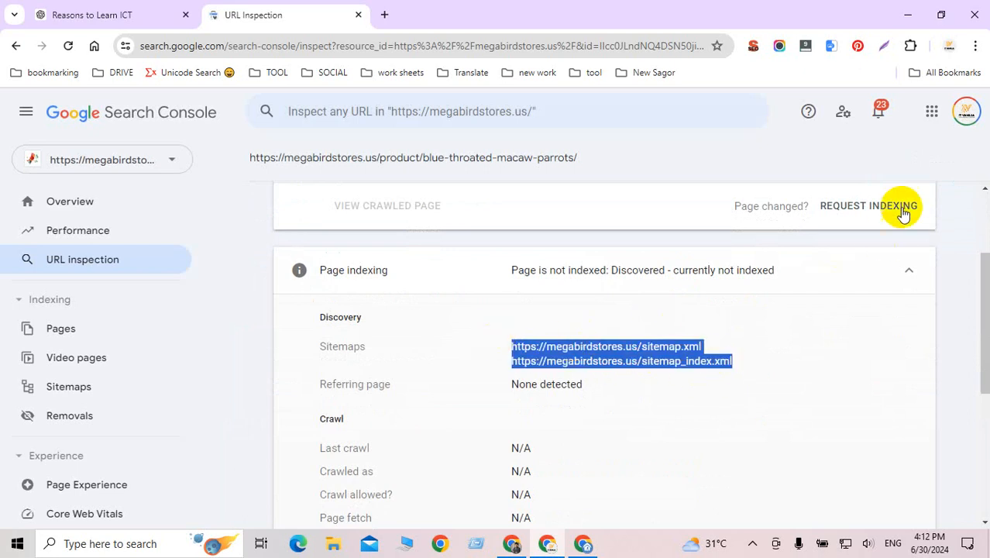
pyautogui.click(872, 209)
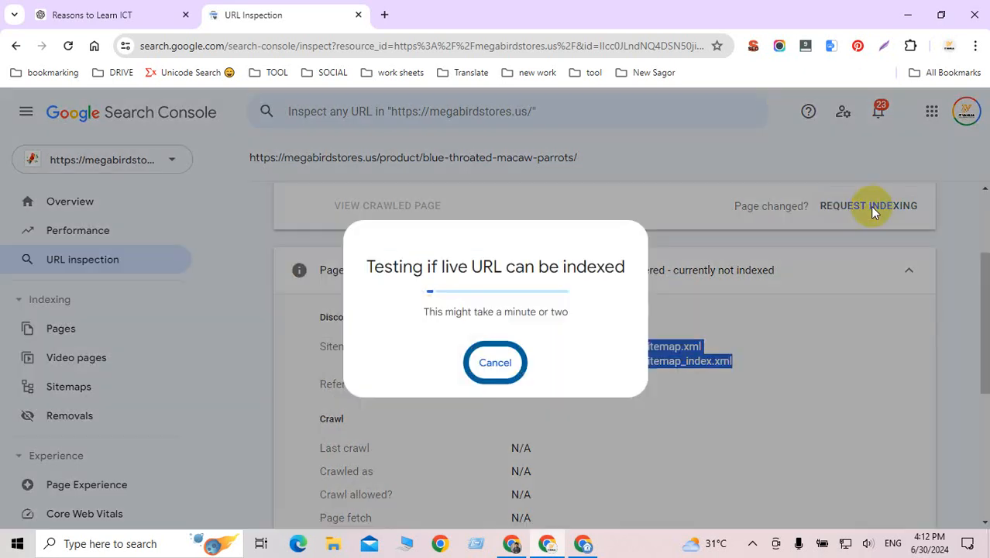
pyautogui.click(511, 546)
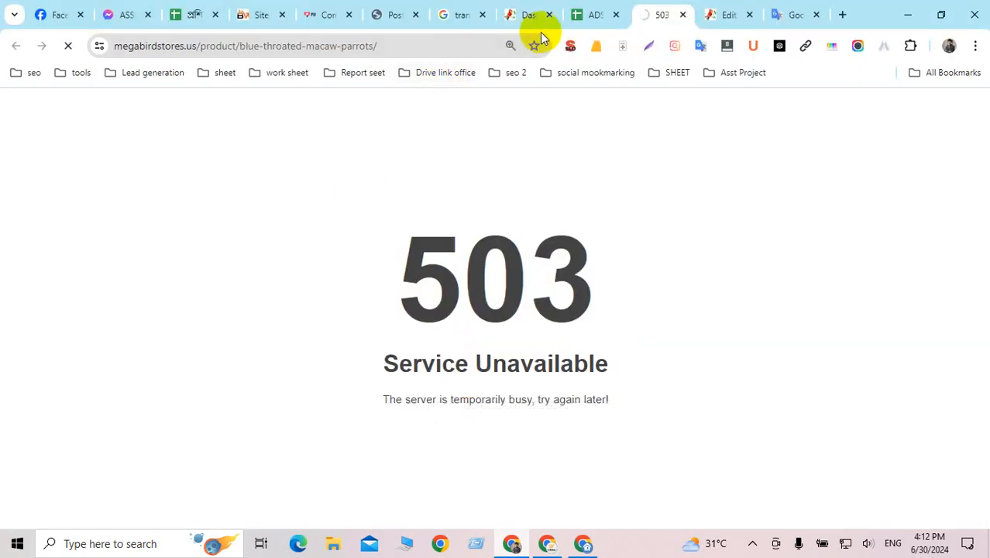
pyautogui.click(548, 544)
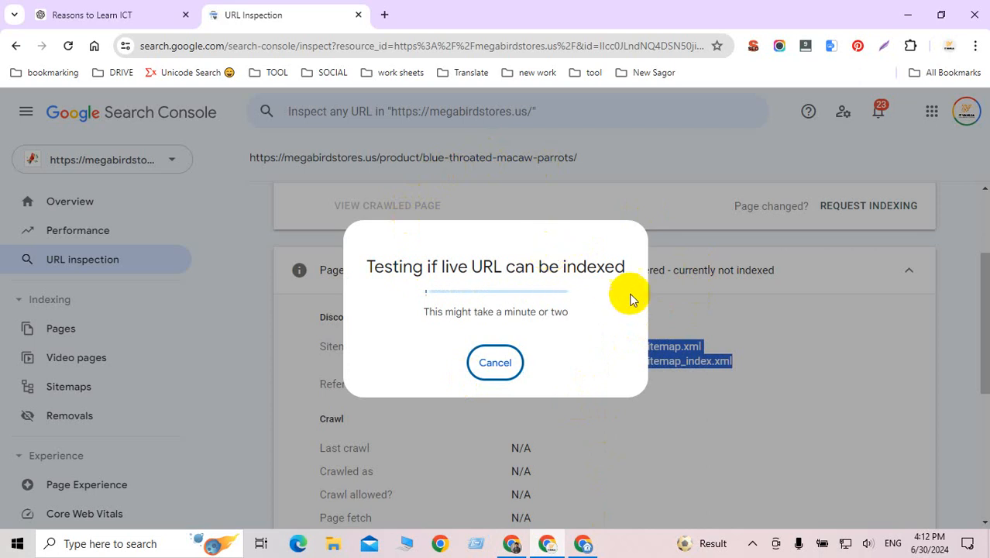
# Switch to the live Blue Throated Macaw Parrots page and review its meta title and description with the SEO extension.
pyautogui.click(531, 541)
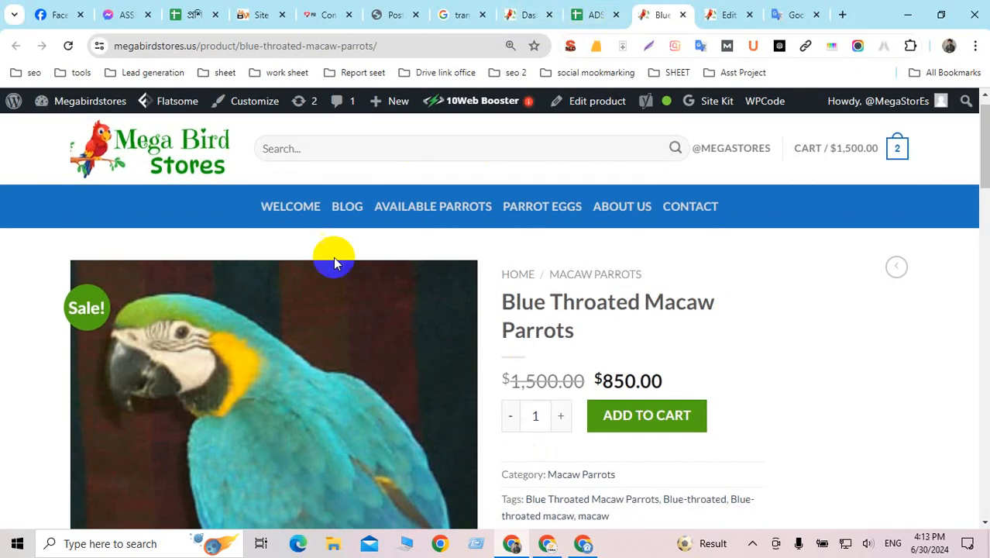
pyautogui.click(569, 47)
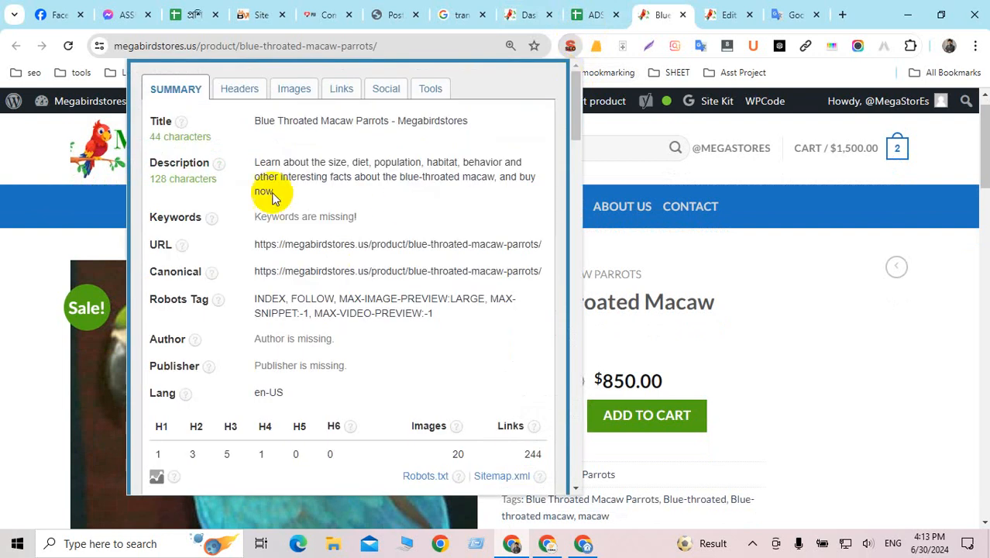
pyautogui.moveTo(254, 121); pyautogui.dragTo(464, 122)
pyautogui.moveTo(252, 162); pyautogui.dragTo(293, 203)
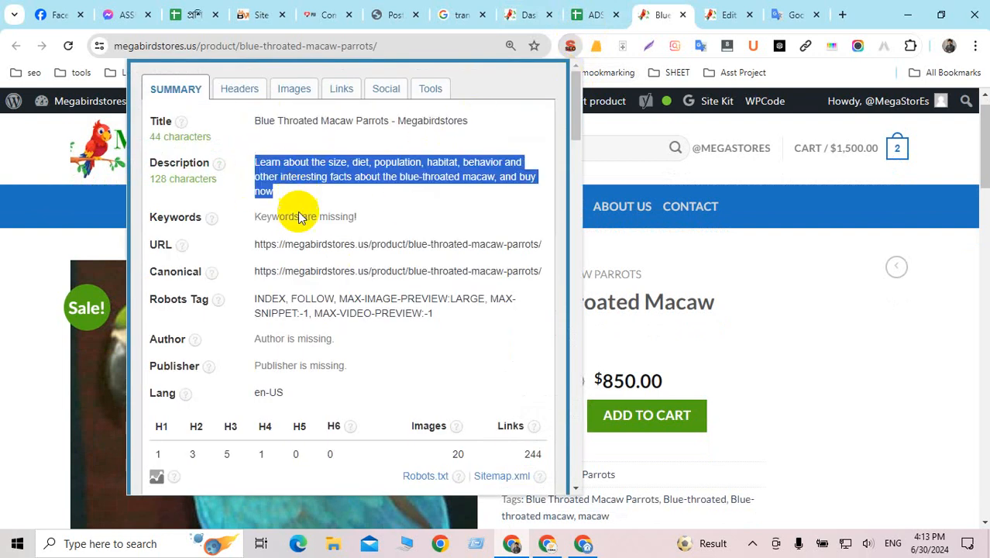
# Examine the page's header structure in the SEO extension, especially the level of the "Buy Blue Throated Macaw Parrots Online For Sale" heading.
pyautogui.click(240, 89)
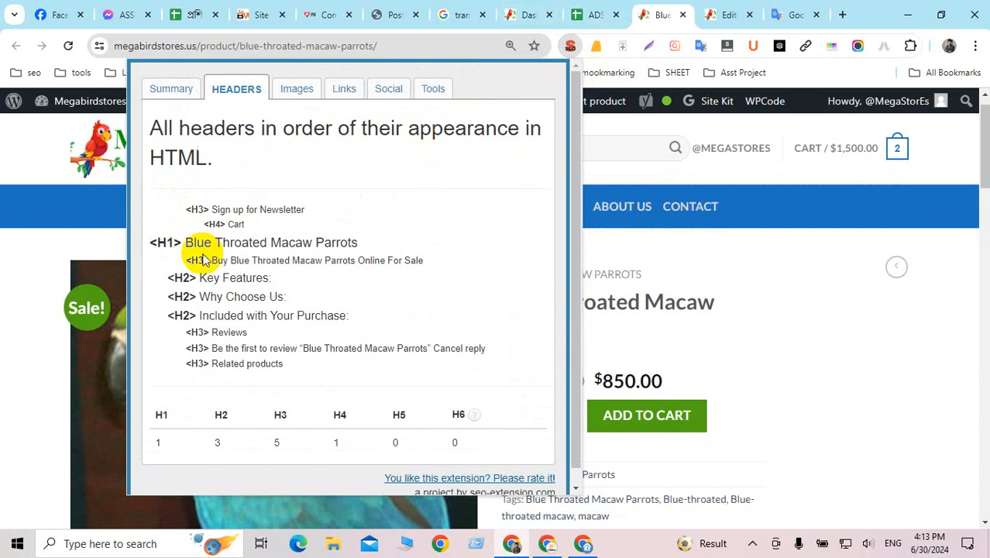
pyautogui.moveTo(200, 261); pyautogui.dragTo(347, 284)
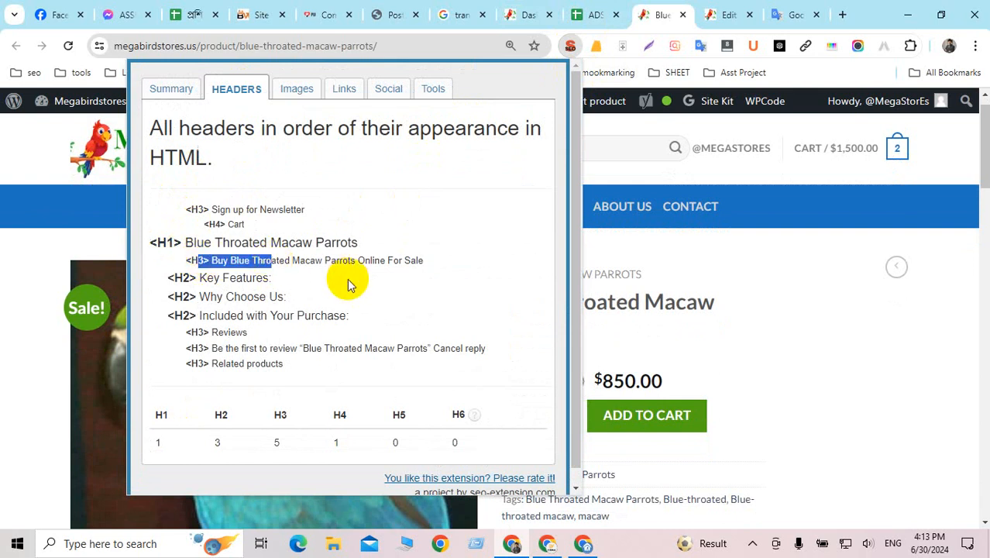
pyautogui.click(223, 263)
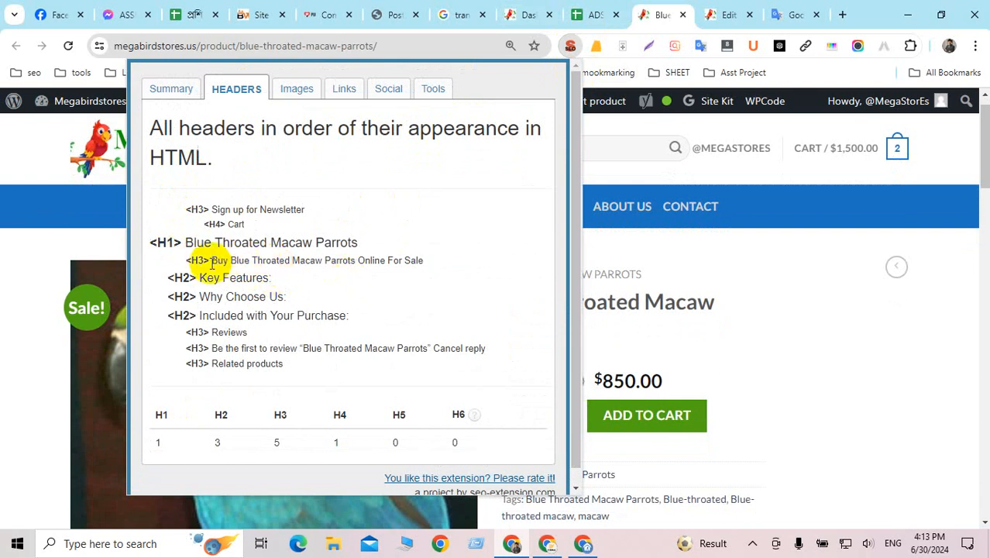
pyautogui.moveTo(212, 262); pyautogui.dragTo(327, 265)
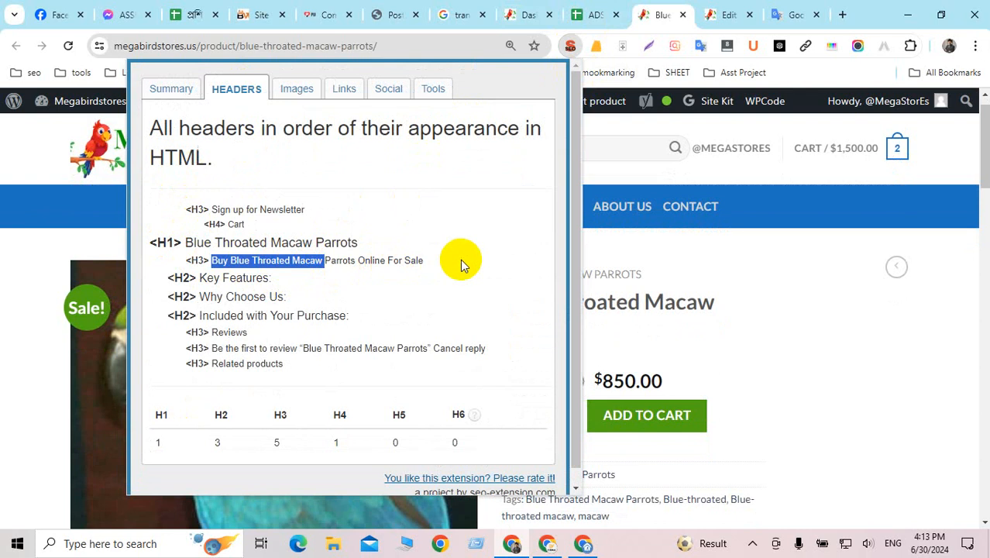
pyautogui.moveTo(437, 261); pyautogui.dragTo(250, 261)
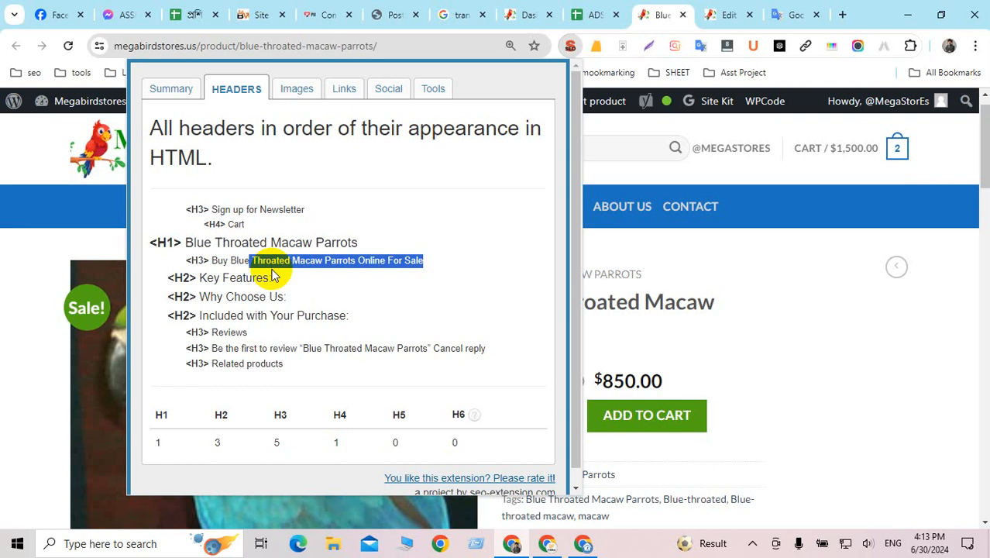
pyautogui.moveTo(217, 261); pyautogui.dragTo(306, 261)
pyautogui.moveTo(431, 264); pyautogui.dragTo(165, 246)
pyautogui.click(442, 232)
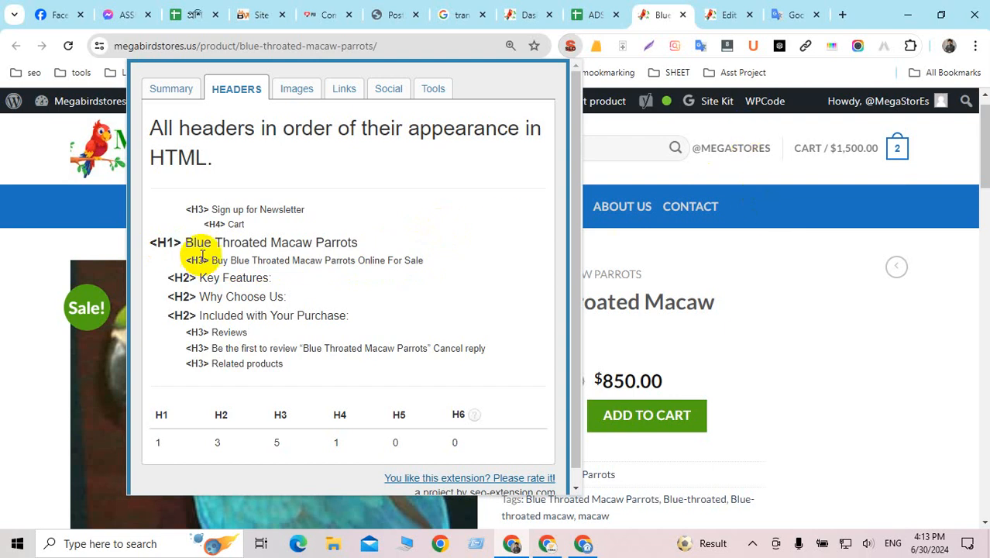
pyautogui.moveTo(210, 260); pyautogui.dragTo(317, 259)
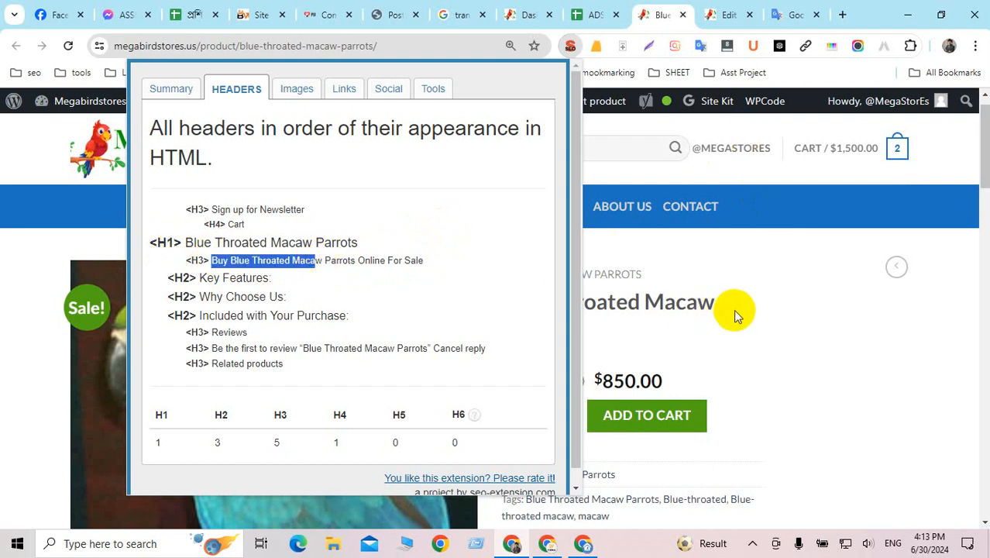
pyautogui.click(933, 355)
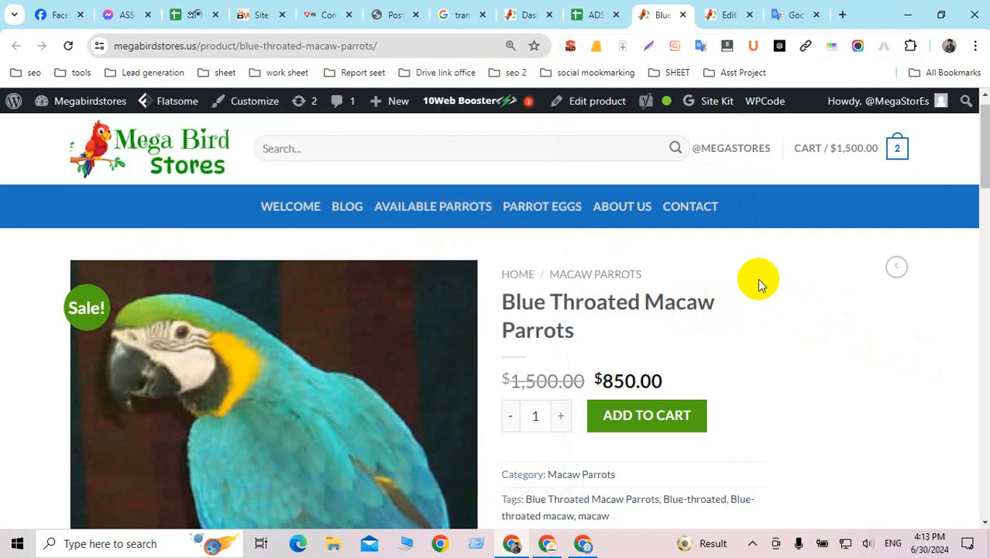
# In the product editor, change the "Buy Blue Throated Macaw Parrots Online For Sale" heading in the product description to Heading 2.
pyautogui.click(729, 16)
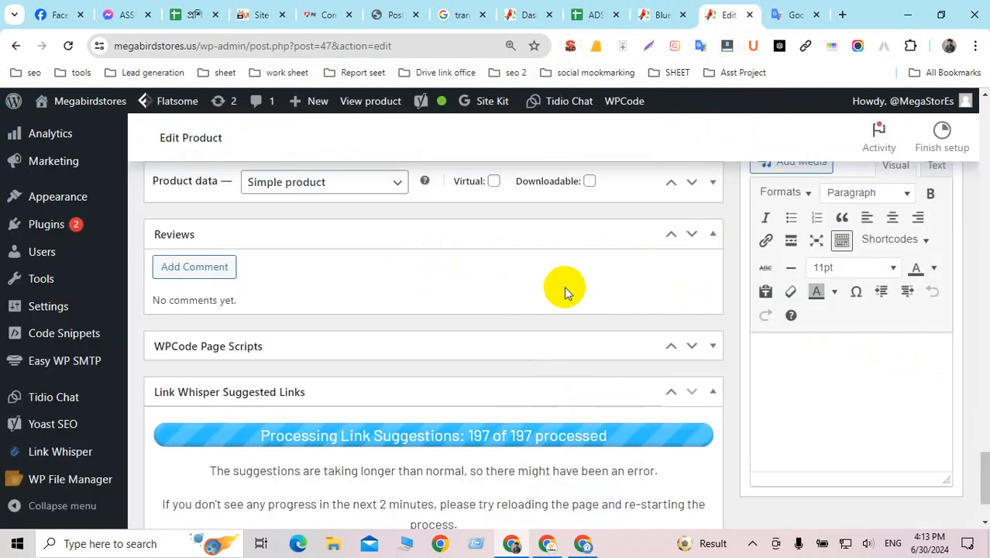
pyautogui.scroll(15, 563, 290)
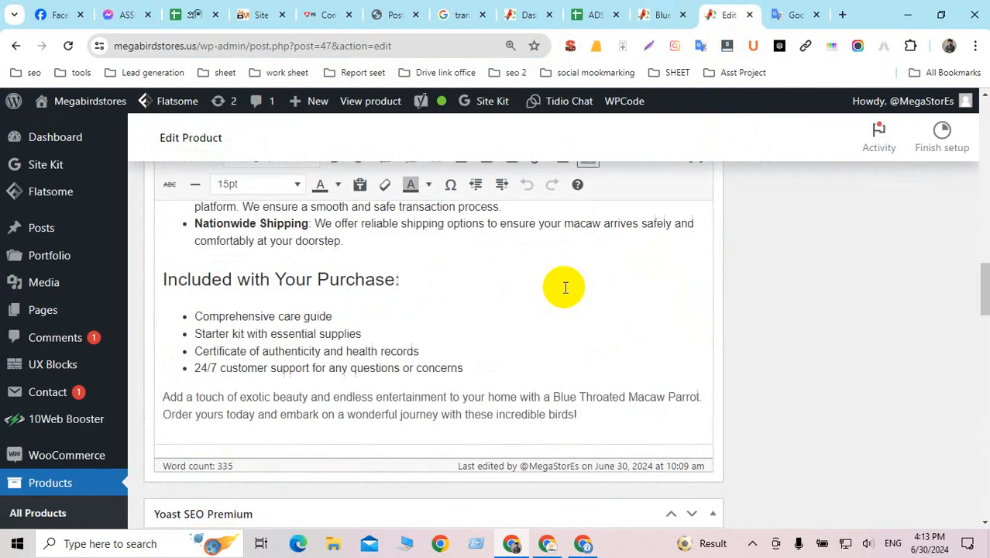
pyautogui.scroll(10, 564, 288)
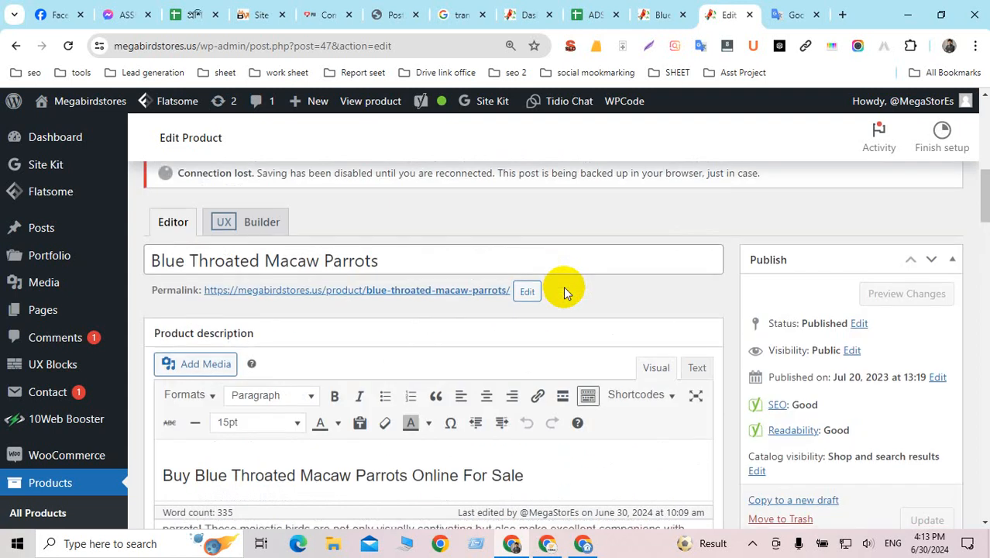
pyautogui.scroll(-2, 566, 291)
pyautogui.click(277, 332)
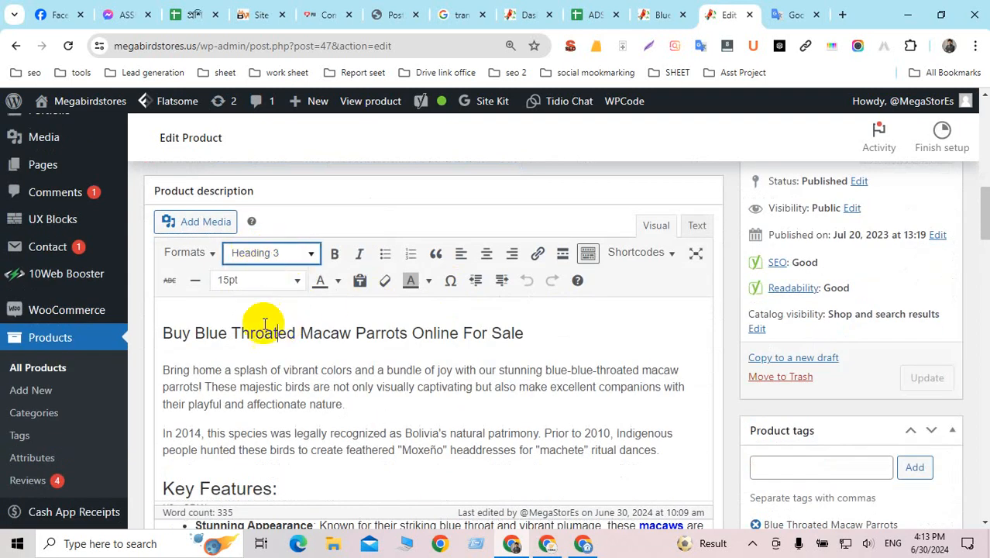
pyautogui.tripleClick(259, 334)
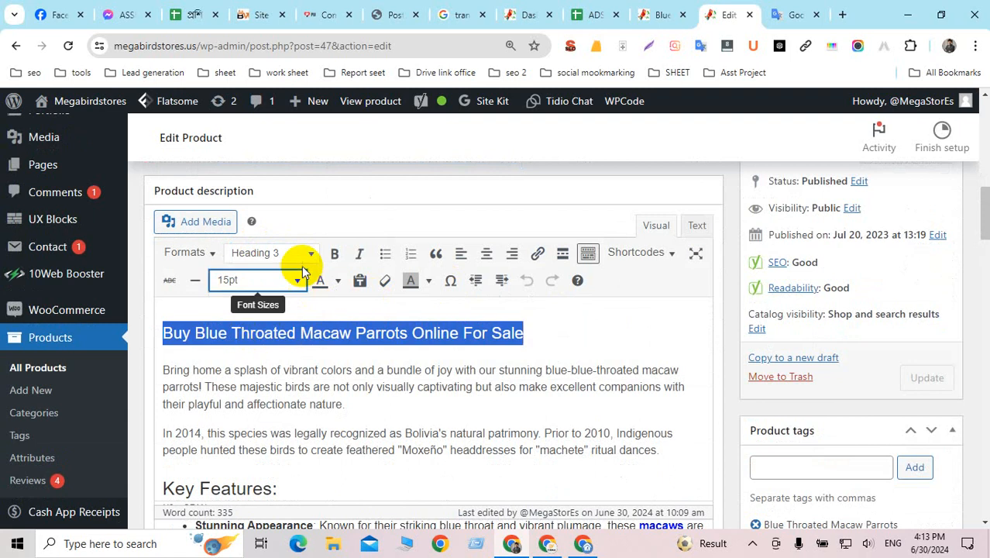
pyautogui.click(302, 254)
pyautogui.click(255, 337)
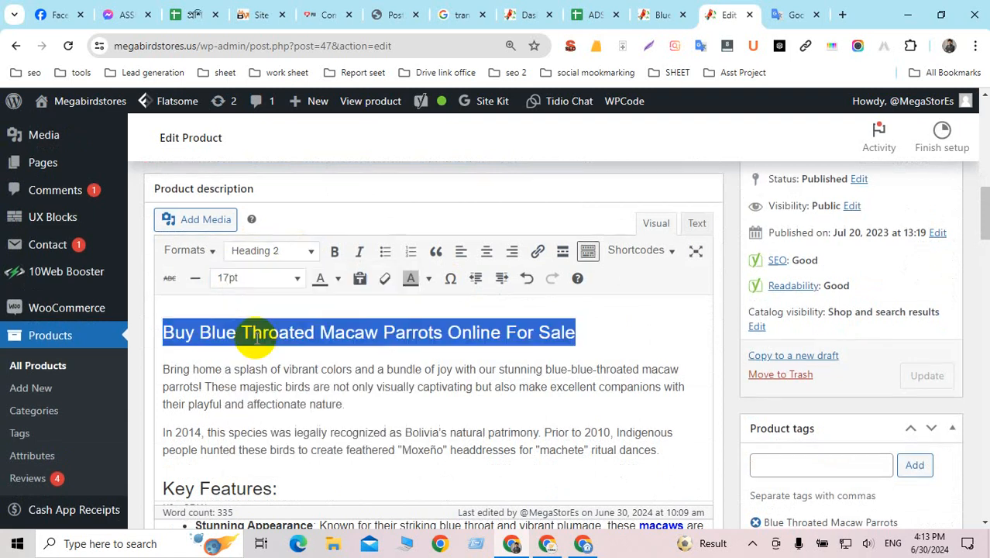
pyautogui.click(350, 356)
pyautogui.scroll(-6, 894, 368)
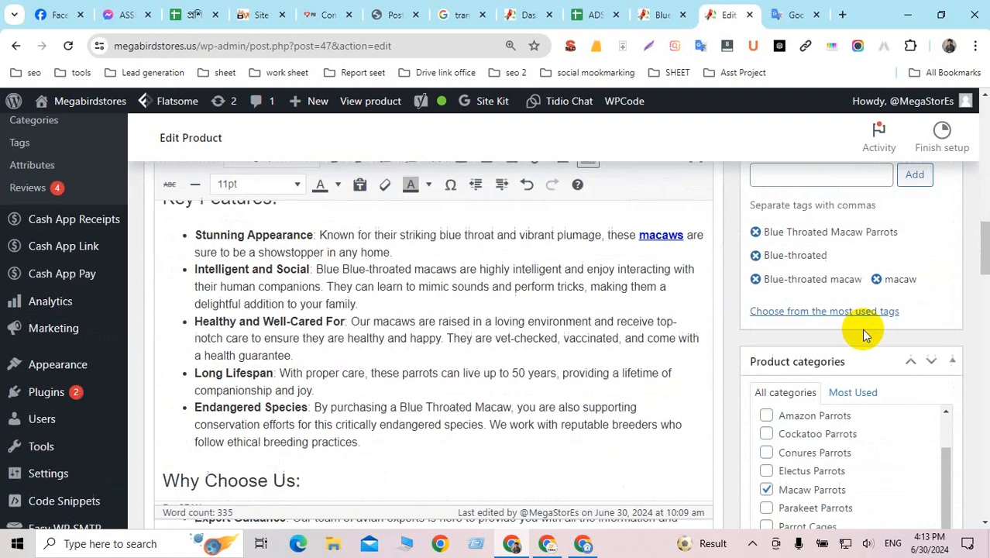
pyautogui.scroll(8, 894, 368)
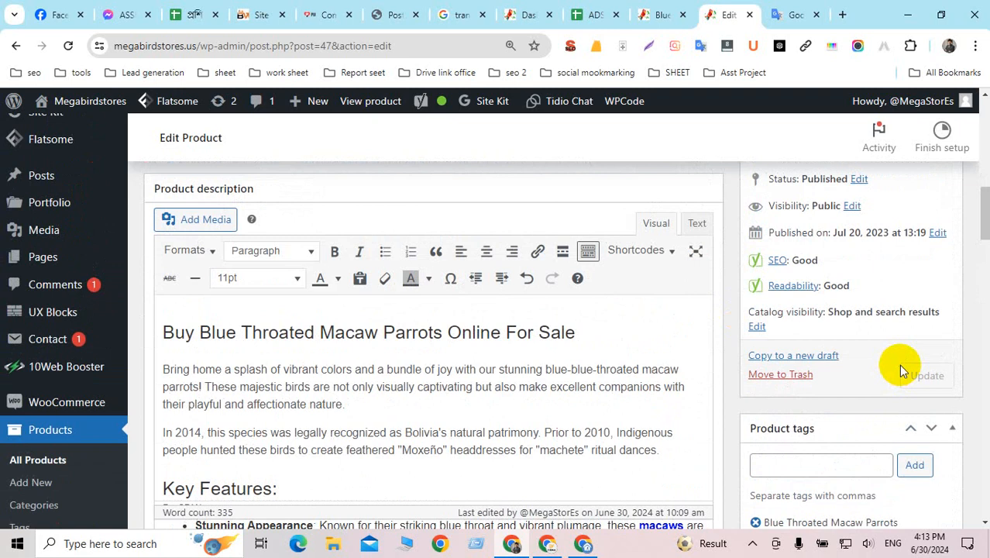
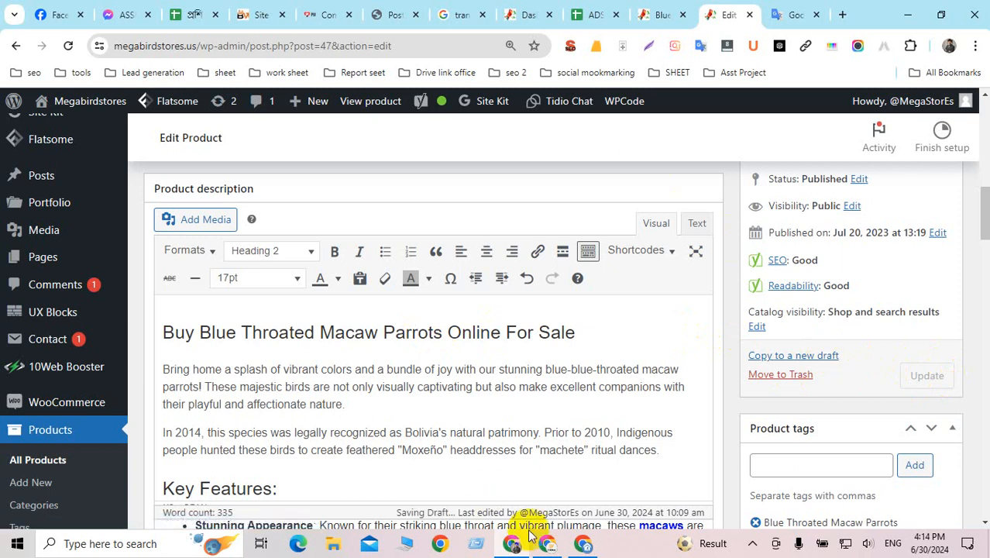
# Return to Search Console, dismiss the indexing request confirmation and run a live test of the product URL.
pyautogui.click(547, 544)
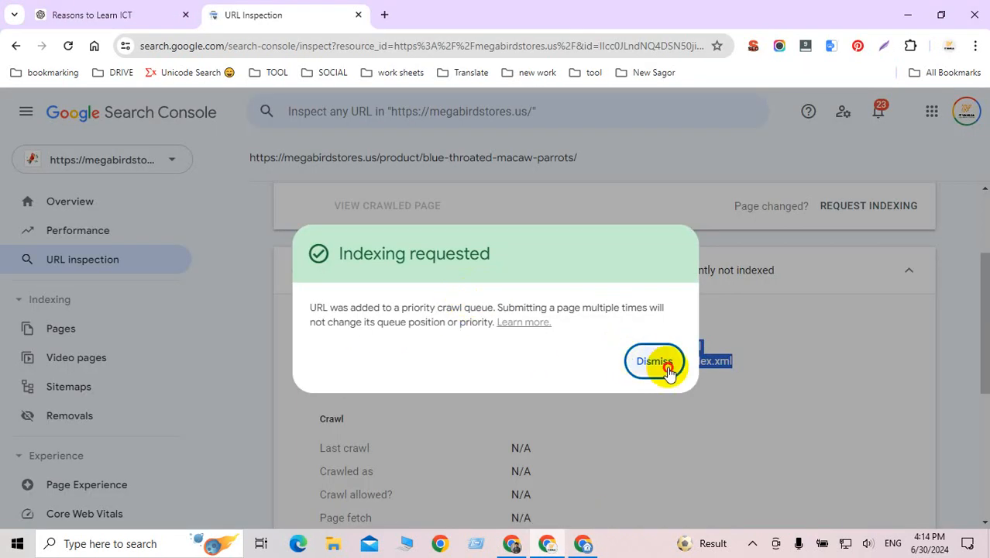
pyautogui.click(659, 361)
pyautogui.scroll(2, 889, 274)
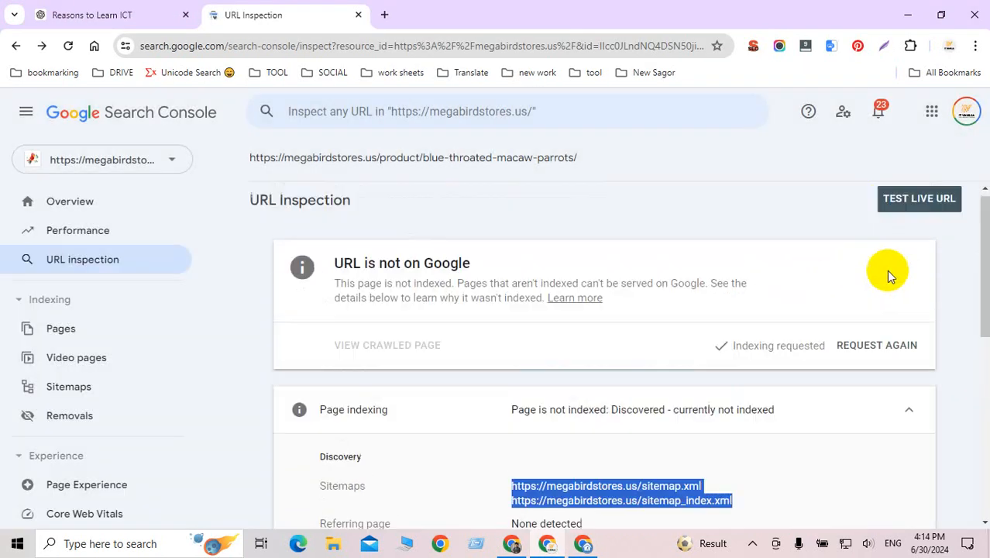
pyautogui.click(907, 203)
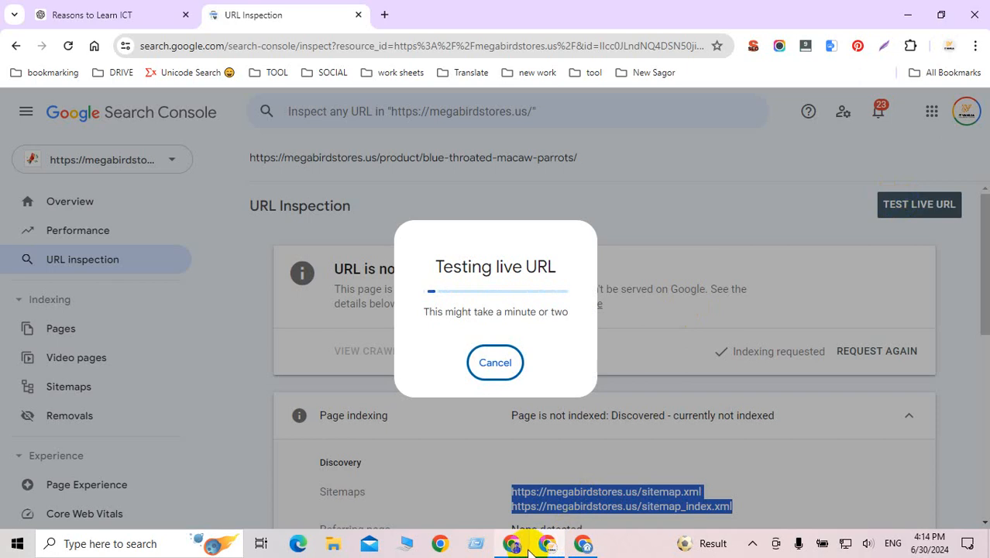
# Switch to the keyword sheet and enter a search volume of 0 for the keyword "Blue-throated macaw".
pyautogui.click(526, 456)
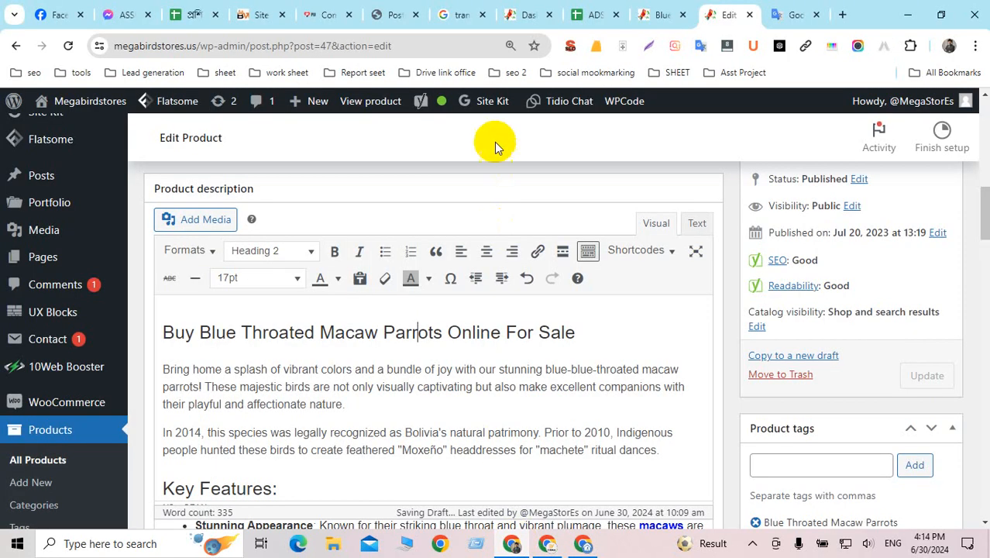
pyautogui.click(587, 16)
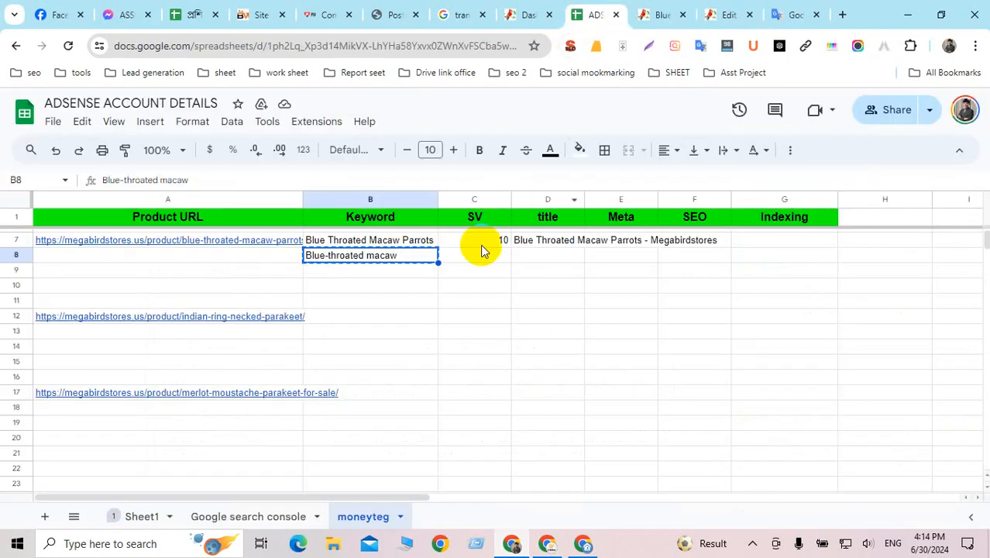
pyautogui.click(378, 275)
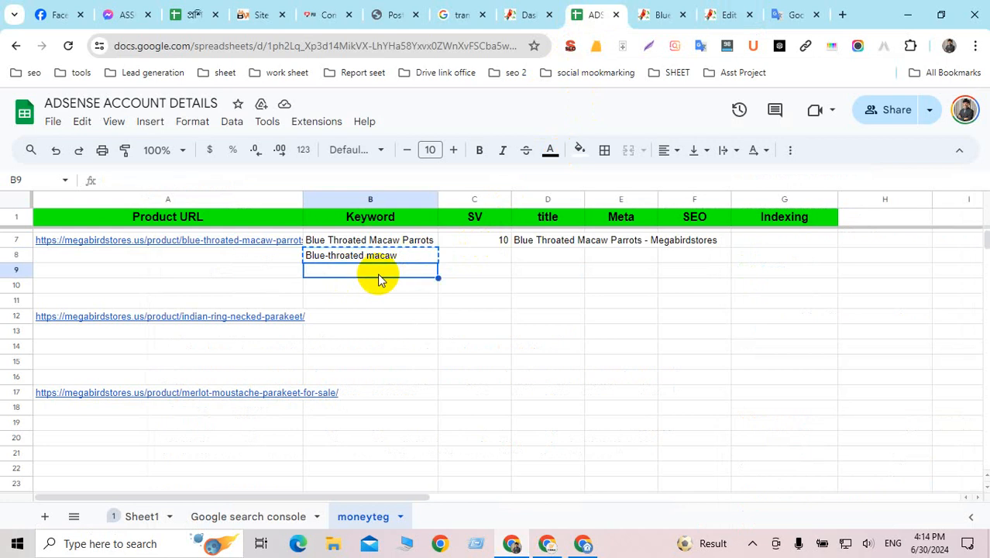
pyautogui.click(496, 259)
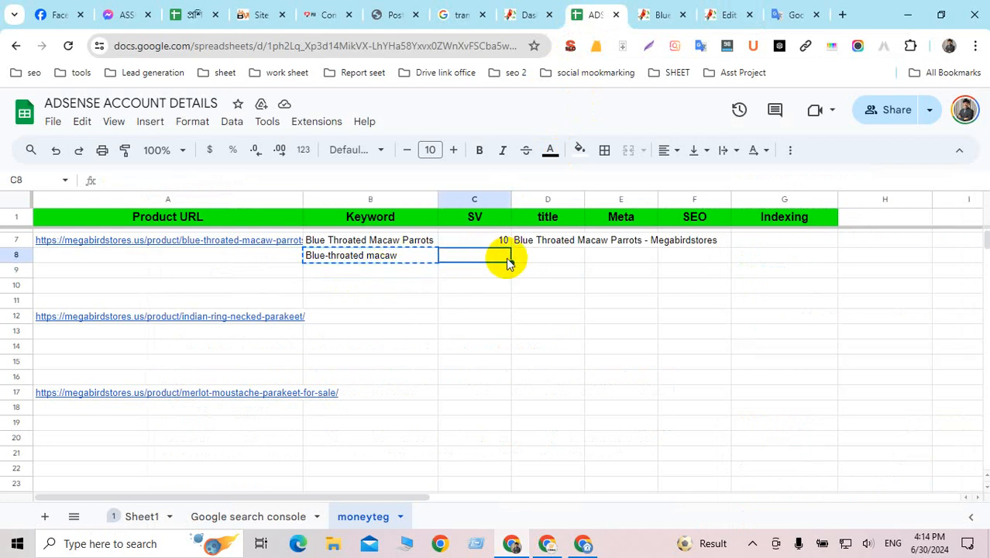
pyautogui.write('0')
pyautogui.click(541, 255)
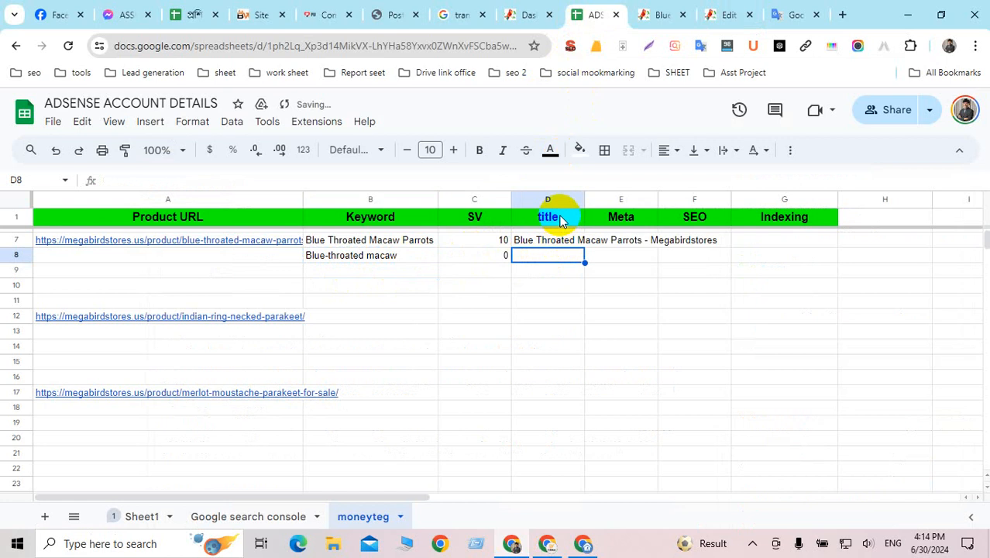
# Set the text wrapping of the Blue Throated Macaw product's title cell to Clip.
pyautogui.click(552, 241)
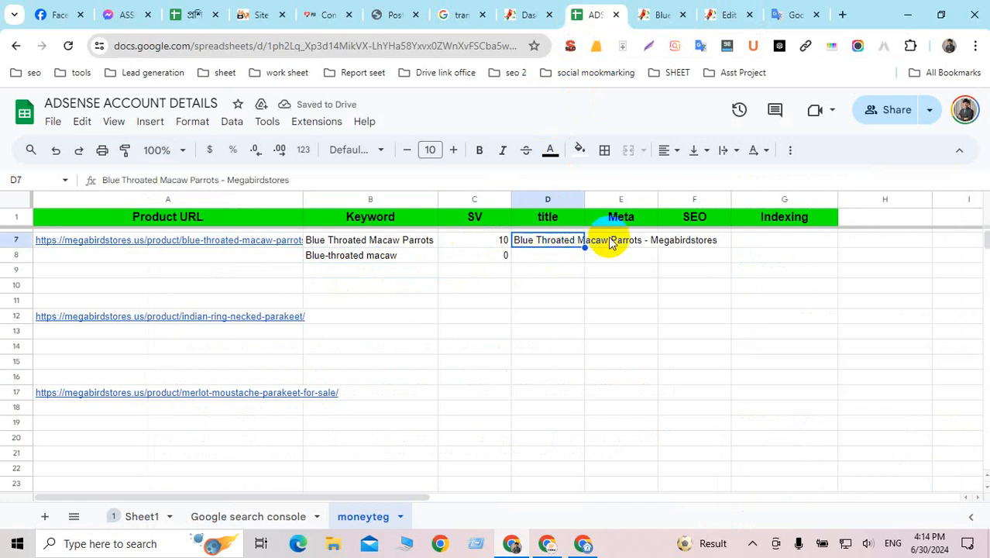
pyautogui.click(617, 241)
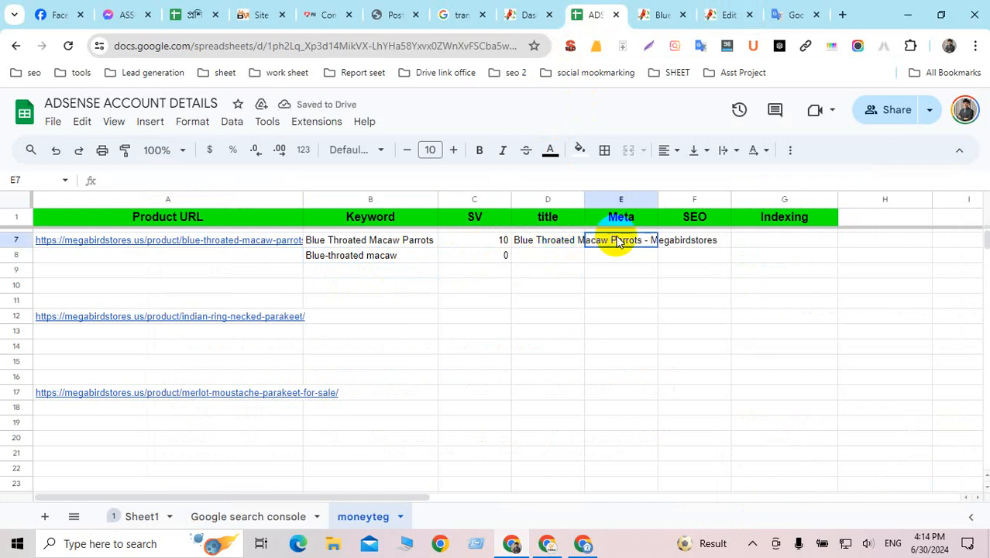
pyautogui.click(565, 242)
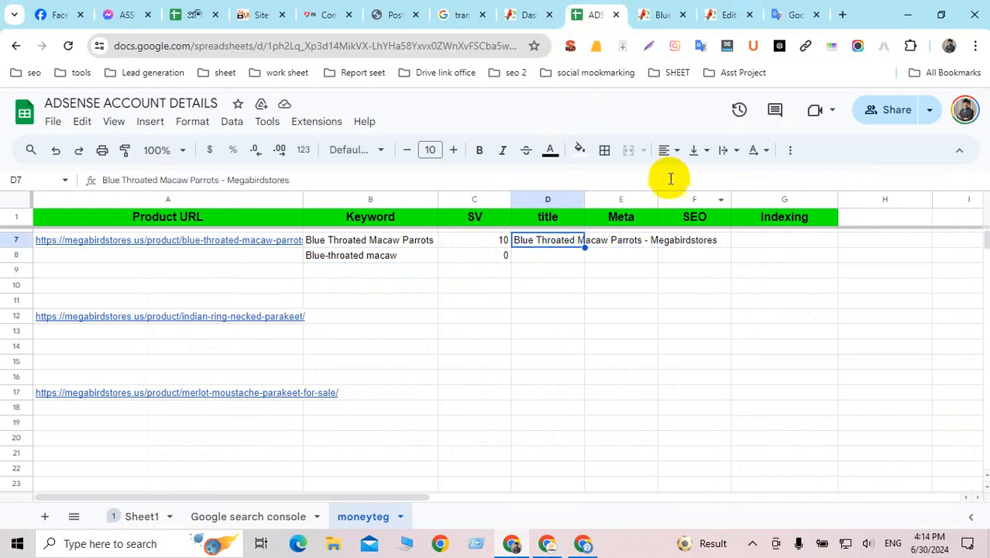
pyautogui.click(728, 150)
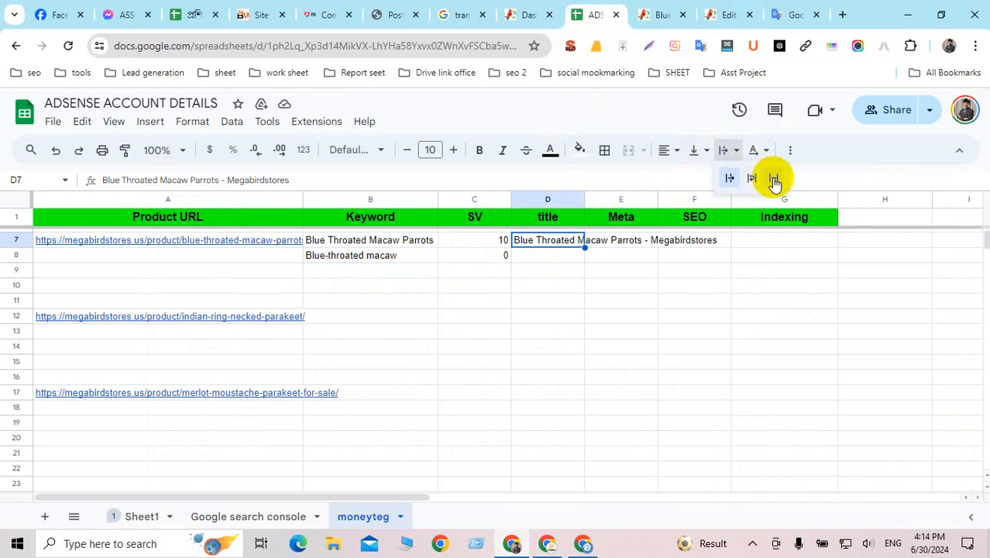
pyautogui.click(773, 179)
# Copy the live product page's meta description from the SEO extension into the product's Meta cell as unformatted text, and clip the overflow.
pyautogui.click(614, 245)
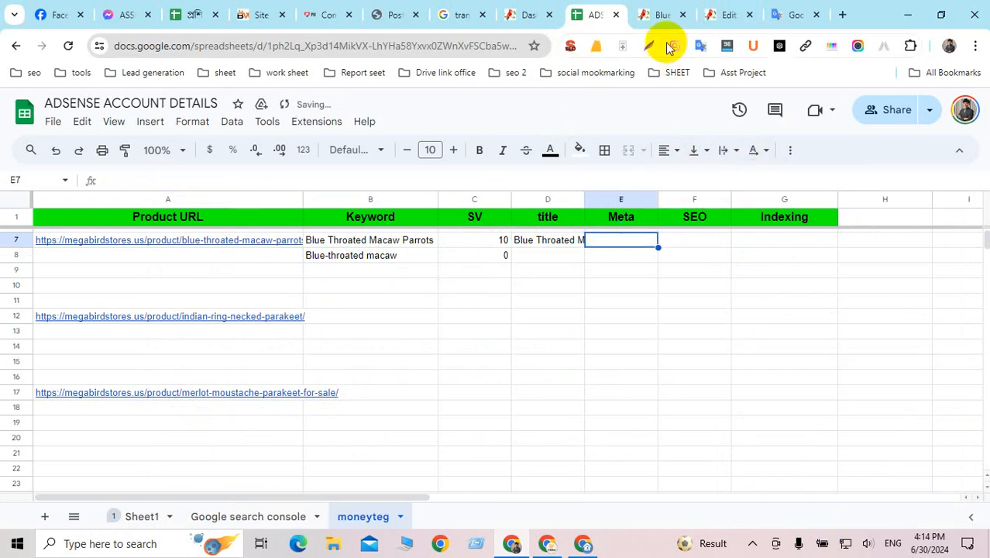
pyautogui.click(656, 15)
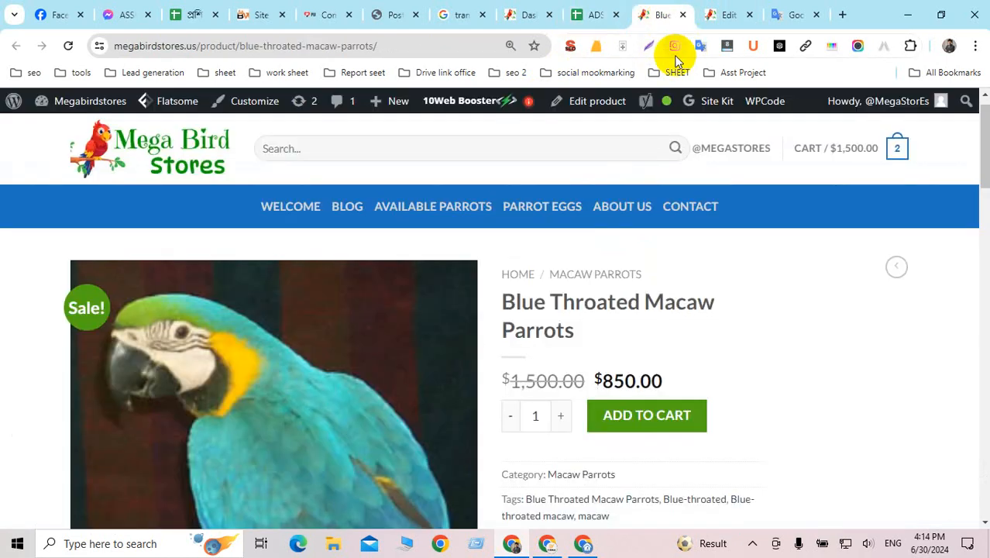
pyautogui.click(595, 46)
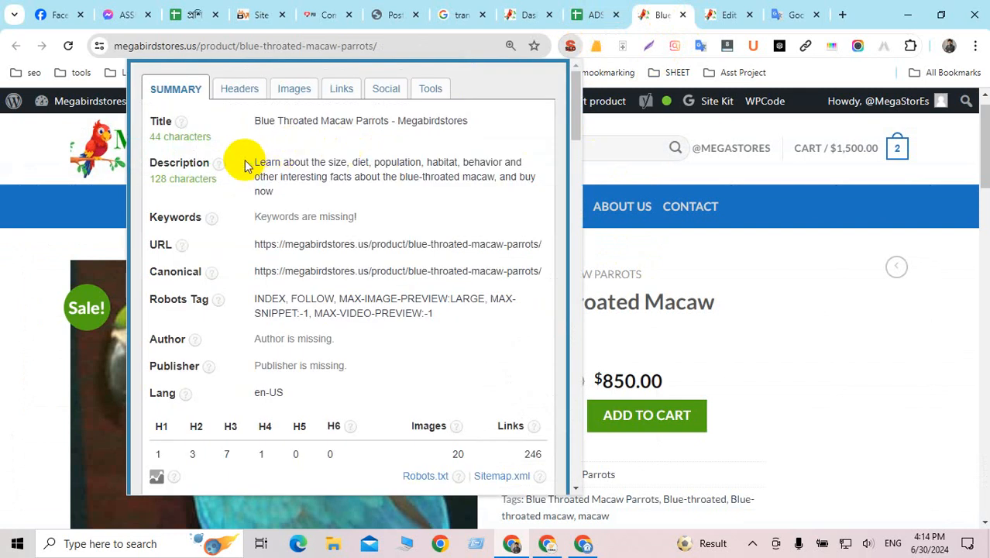
pyautogui.moveTo(258, 165); pyautogui.dragTo(305, 193)
pyautogui.hotkey('ctrl', 'c')
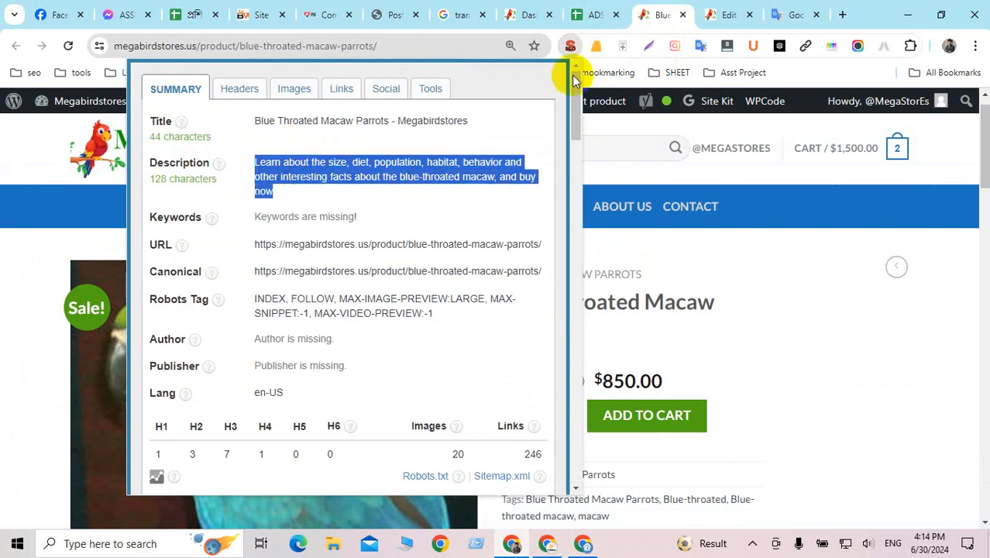
pyautogui.click(596, 8)
pyautogui.hotkey('ctrl', 'v')
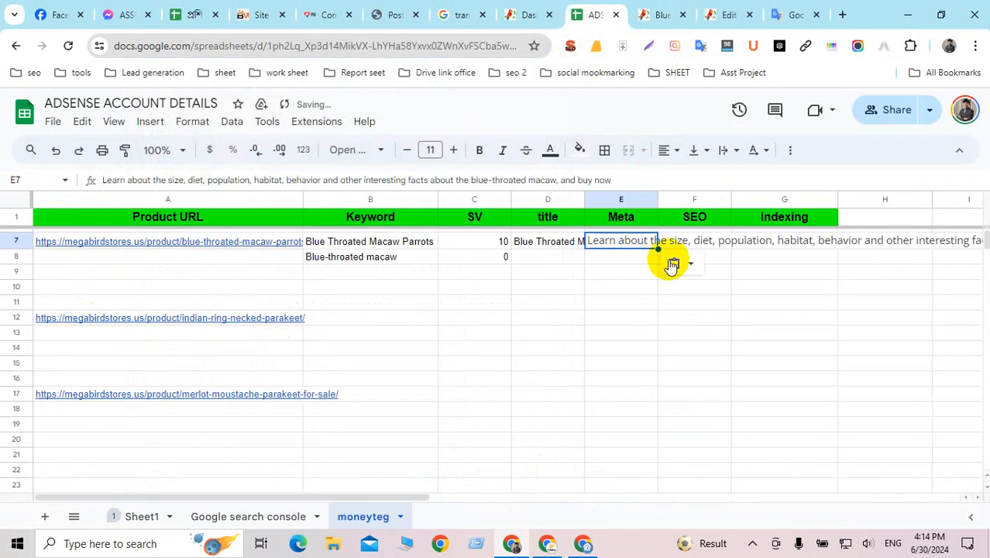
pyautogui.click(687, 265)
pyautogui.click(716, 298)
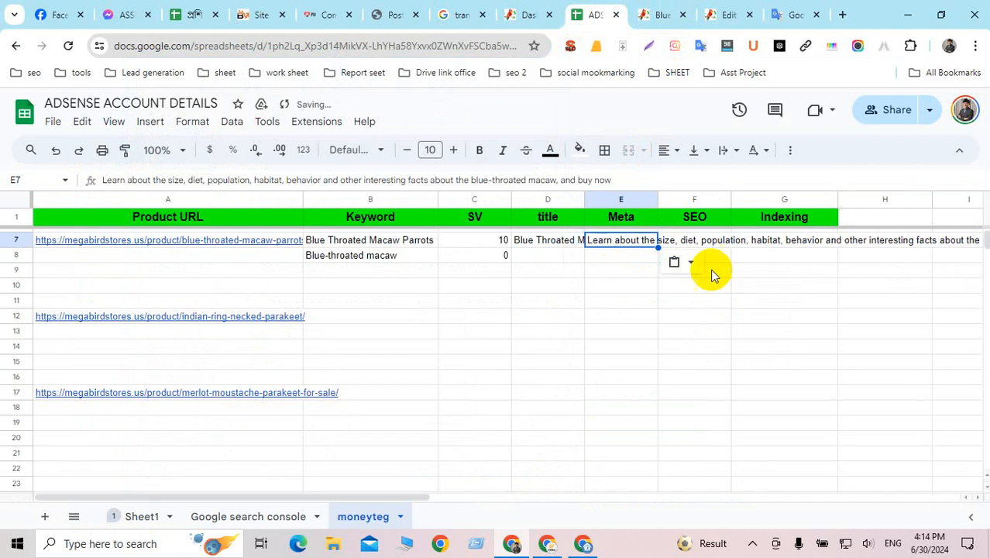
pyautogui.click(735, 151)
pyautogui.click(776, 181)
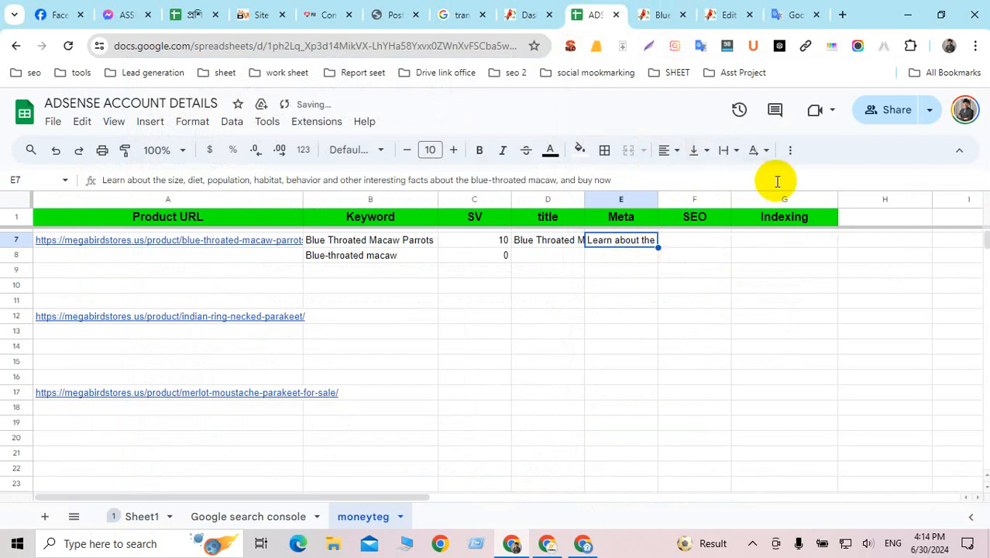
# Enter "ok" in both the SEO and Indexing columns of the Blue Throated Macaw row.
pyautogui.click(725, 244)
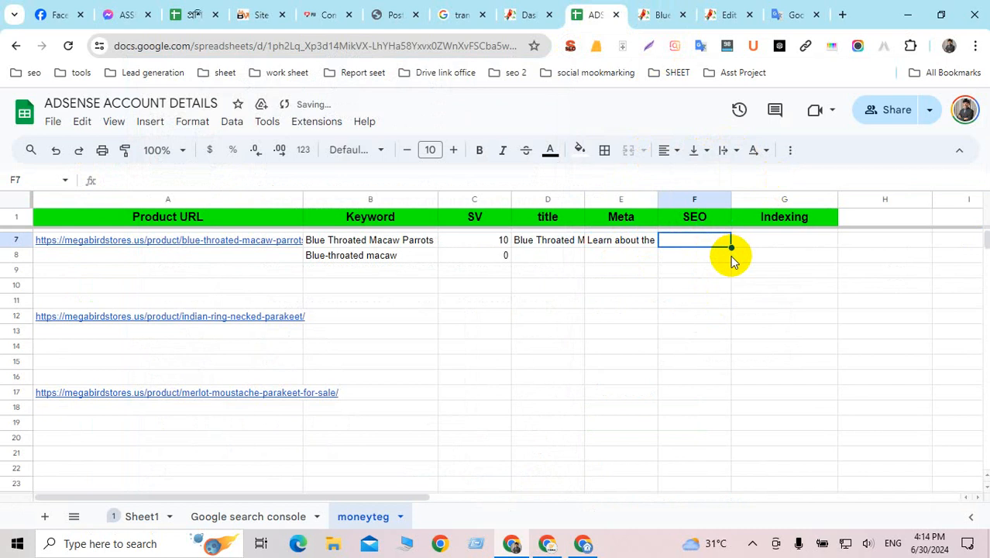
pyautogui.write('ok')
pyautogui.click(765, 241)
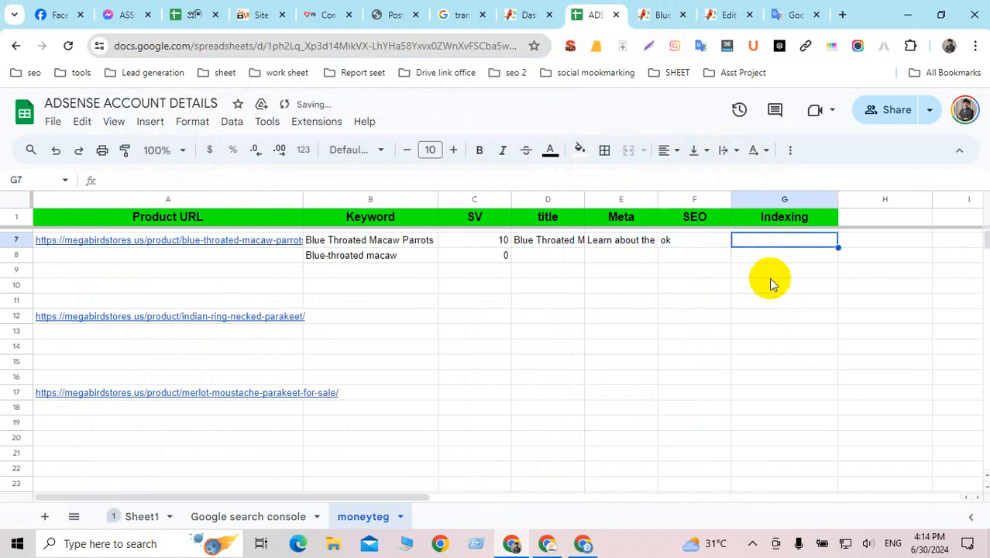
pyautogui.write('ok')
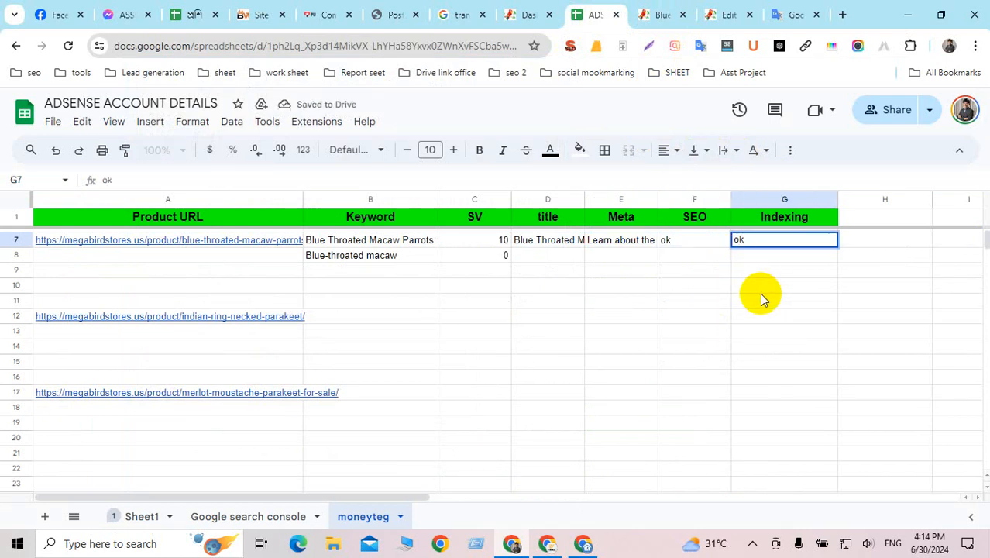
pyautogui.click(778, 260)
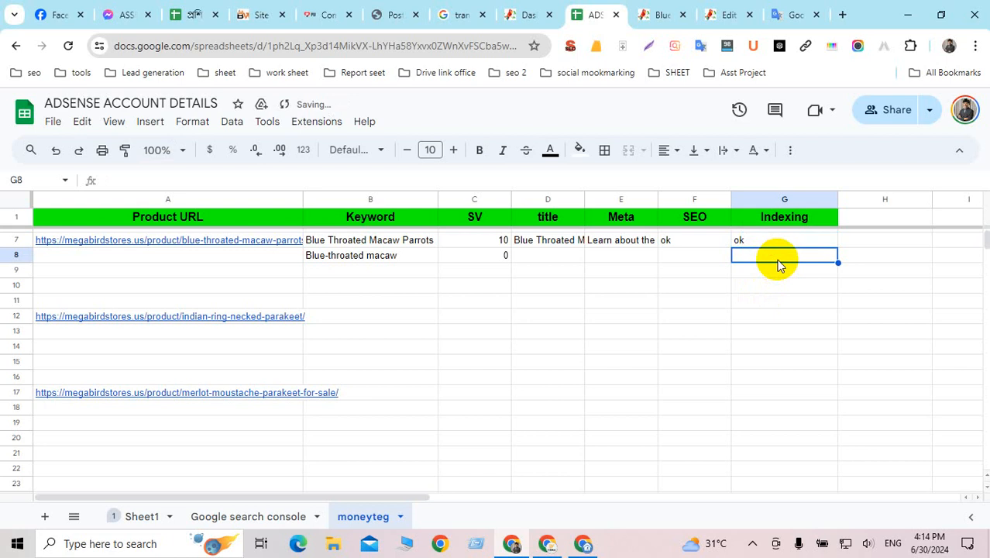
# Replace the Indexing status in the Blue Throated Macaw row with "Requested".
pyautogui.click(770, 240)
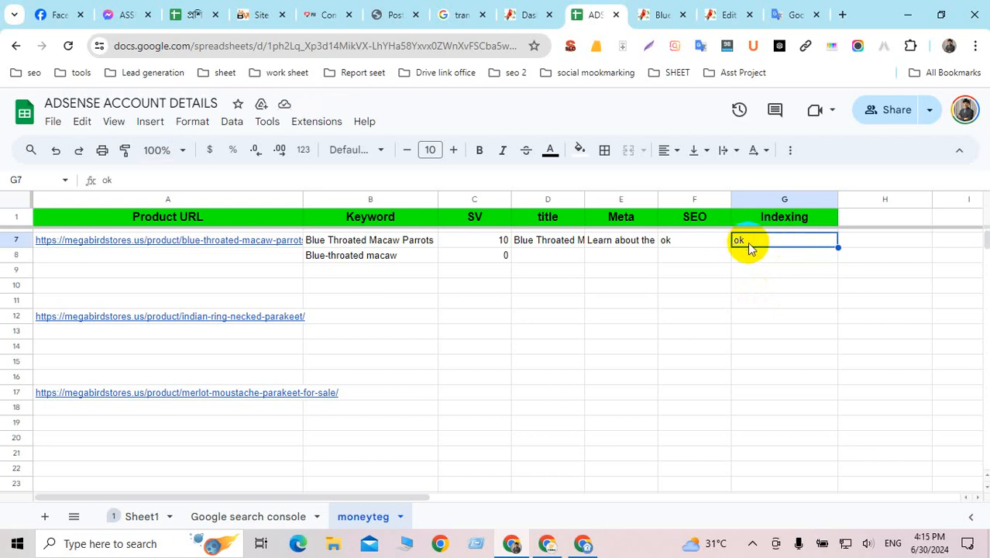
pyautogui.write('Re')
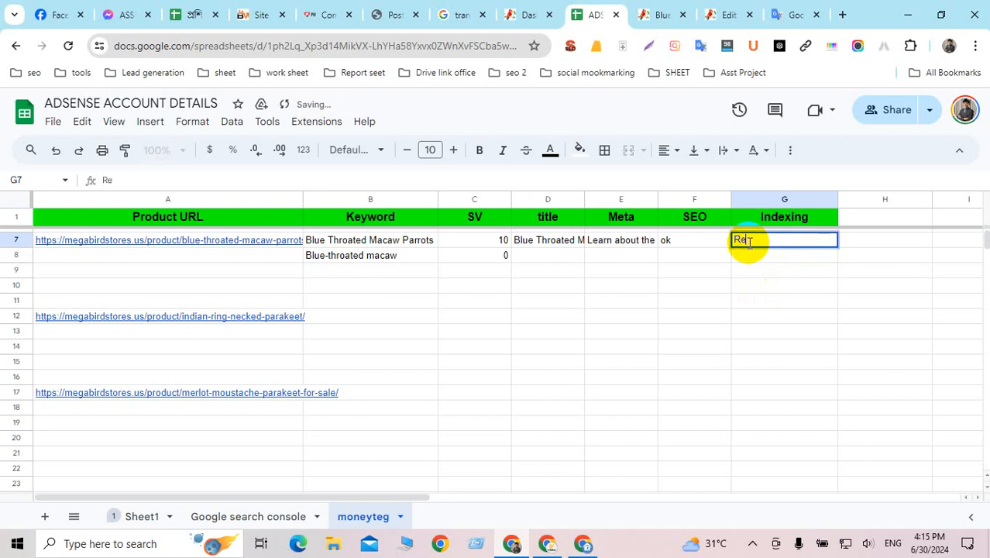
pyautogui.write('est')
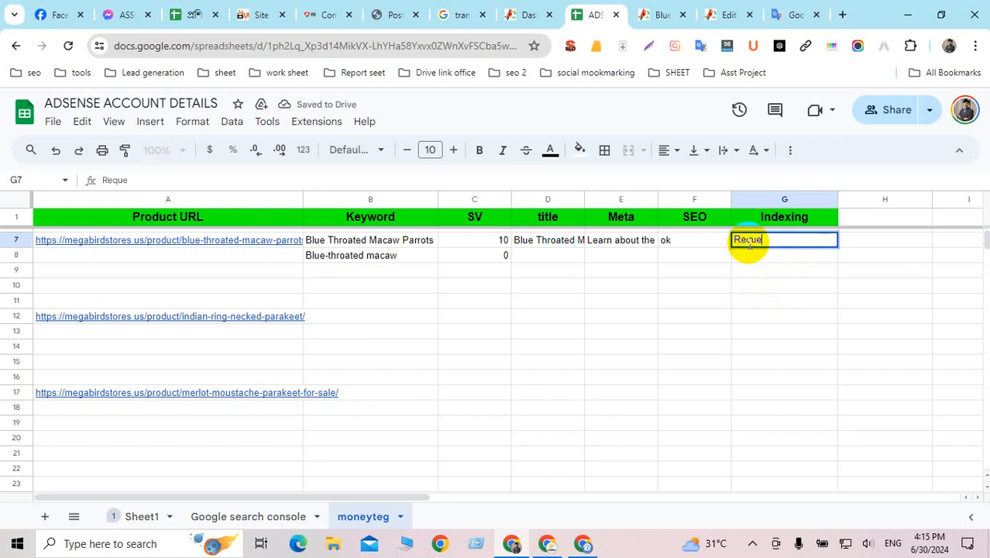
pyautogui.click(873, 244)
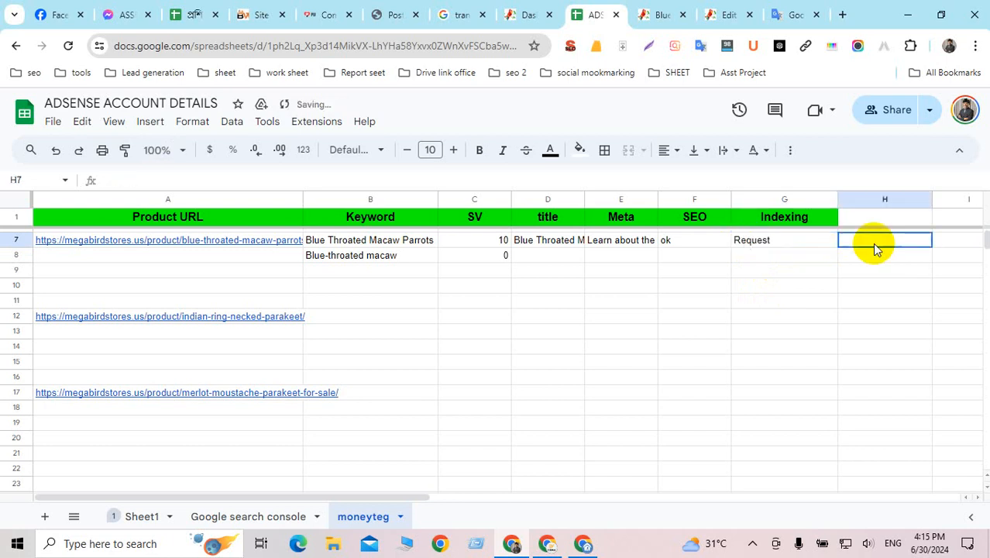
pyautogui.click(784, 246)
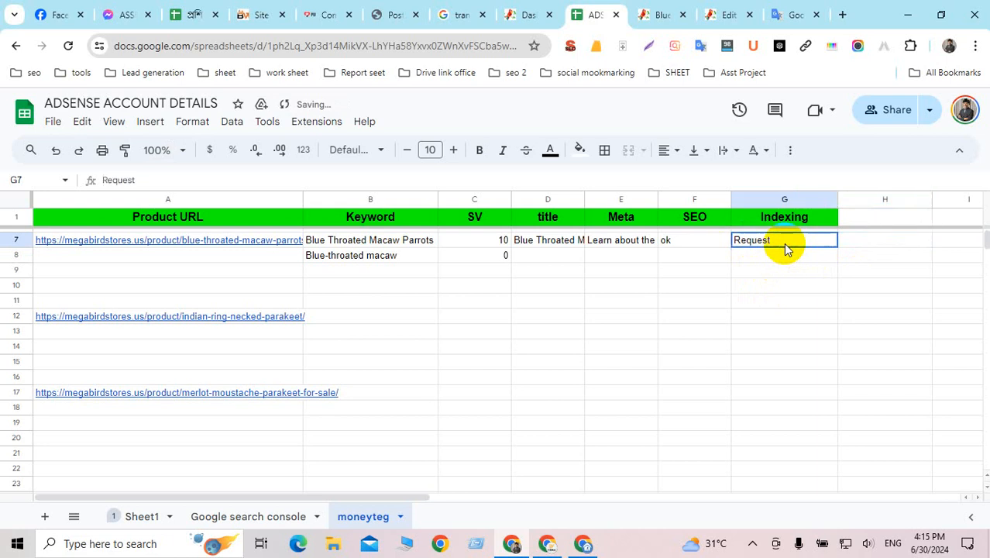
pyautogui.click(183, 184)
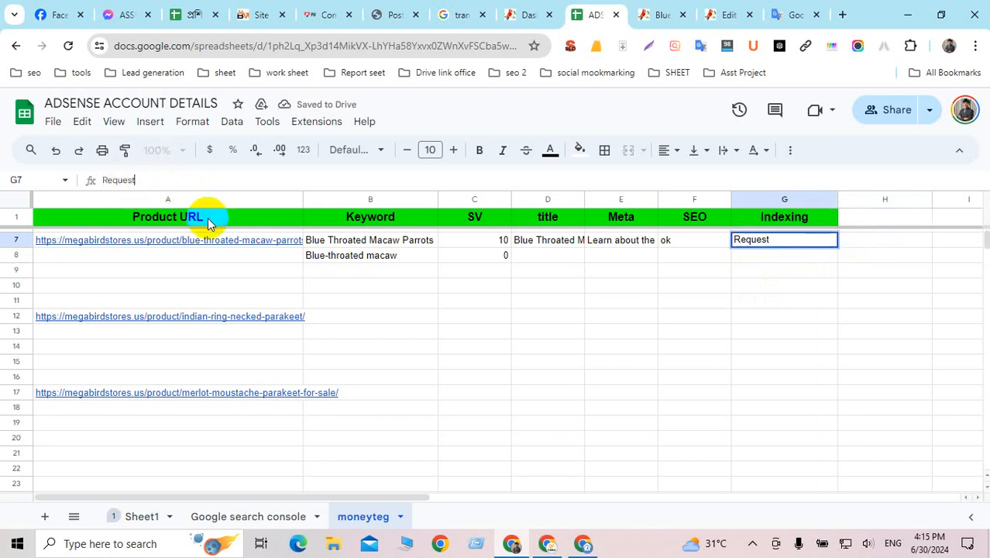
pyautogui.write('ed')
pyautogui.click(632, 317)
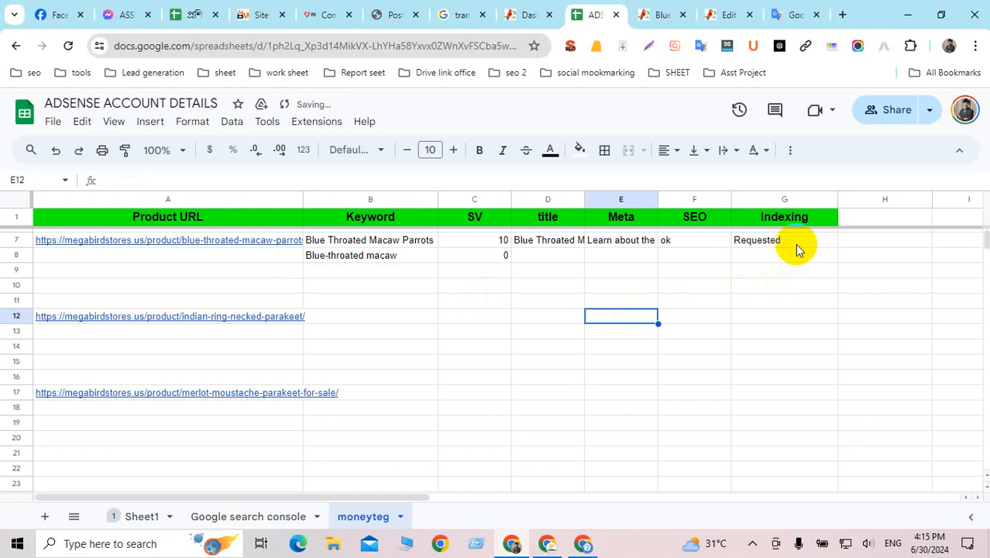
pyautogui.moveTo(794, 242); pyautogui.dragTo(298, 245)
pyautogui.click(727, 318)
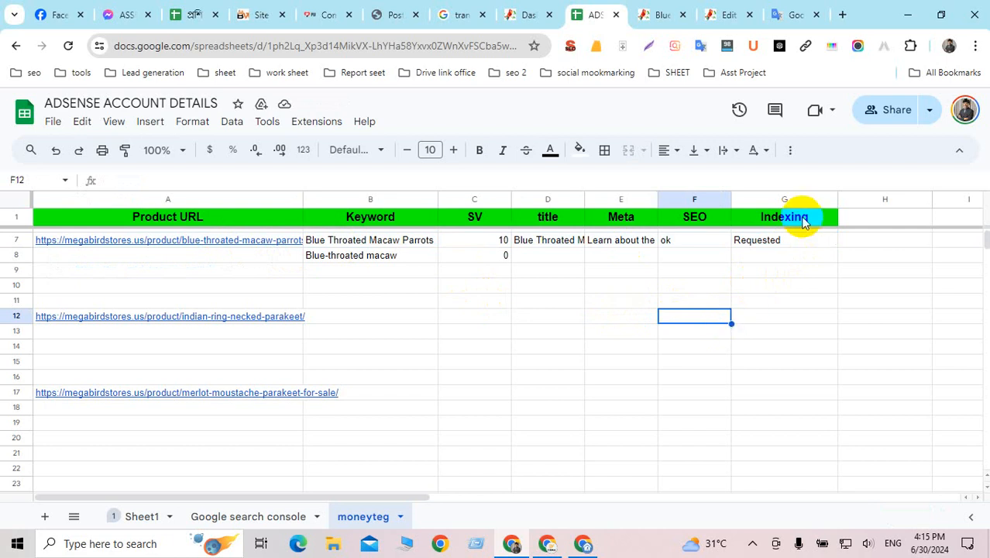
# Minimize the keyword sheet and Search Console browser windows to return to the desktop.
pyautogui.click(908, 21)
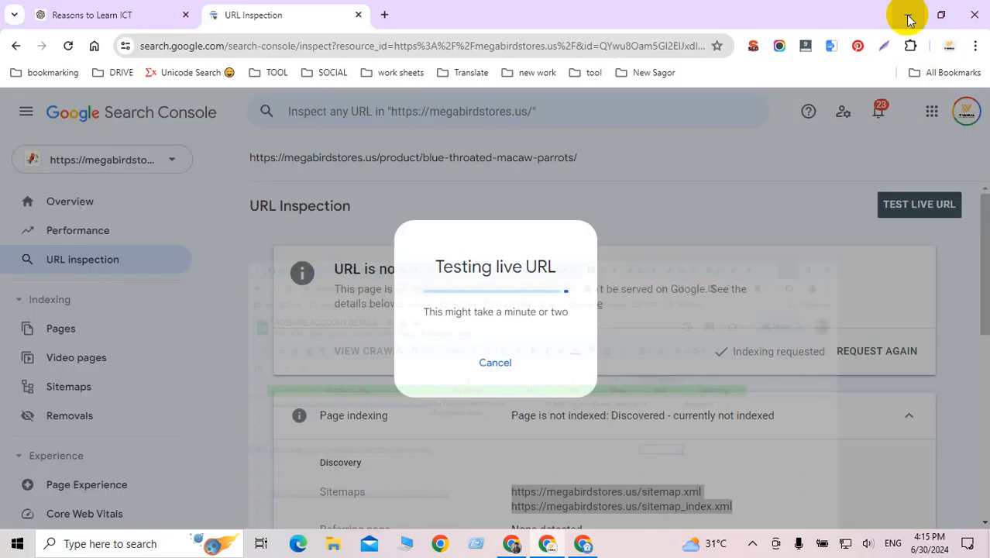
pyautogui.click(908, 20)
pyautogui.click(907, 20)
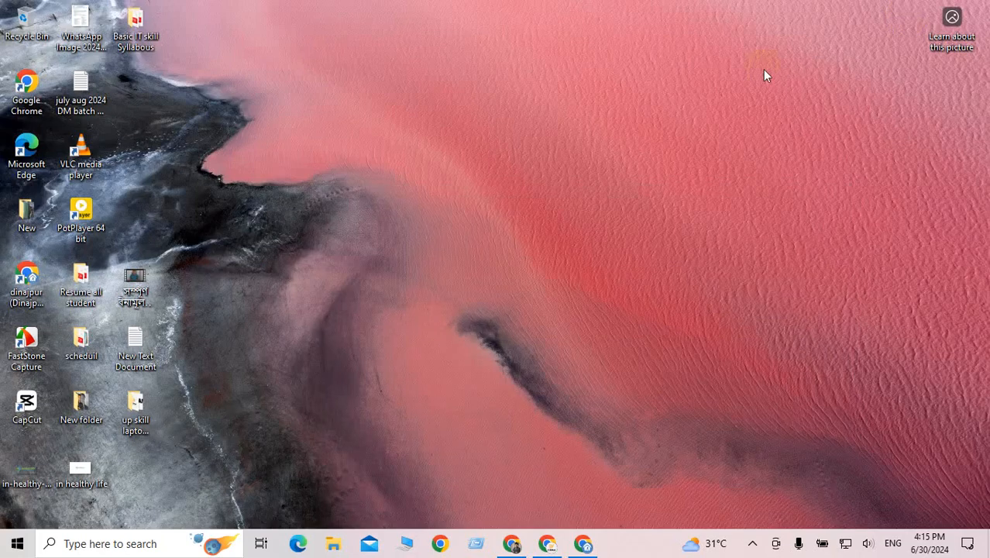
pyautogui.rightClick(515, 141)
pyautogui.click(451, 184)
pyautogui.rightClick(449, 138)
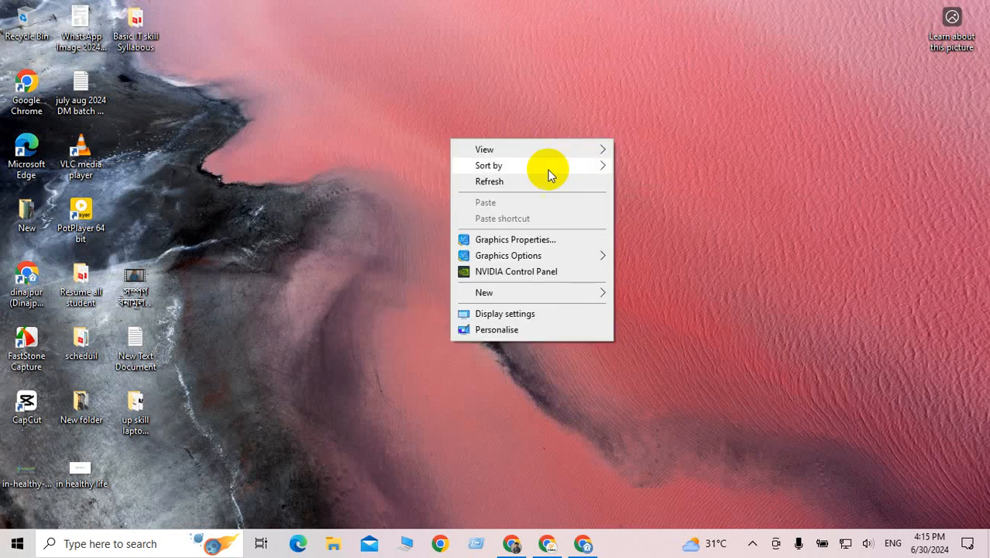
pyautogui.click(515, 184)
pyautogui.rightClick(501, 143)
pyautogui.click(574, 184)
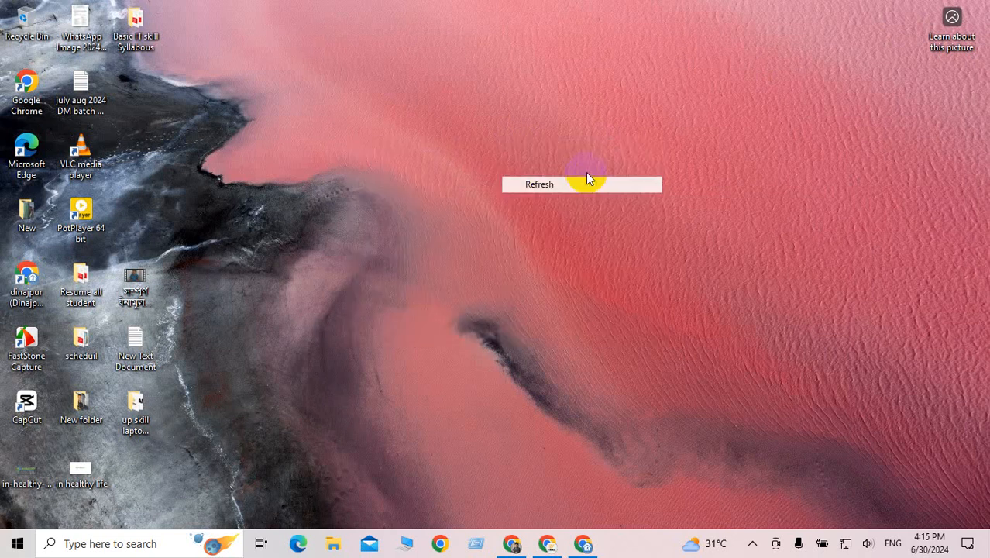
pyautogui.rightClick(486, 141)
pyautogui.click(548, 183)
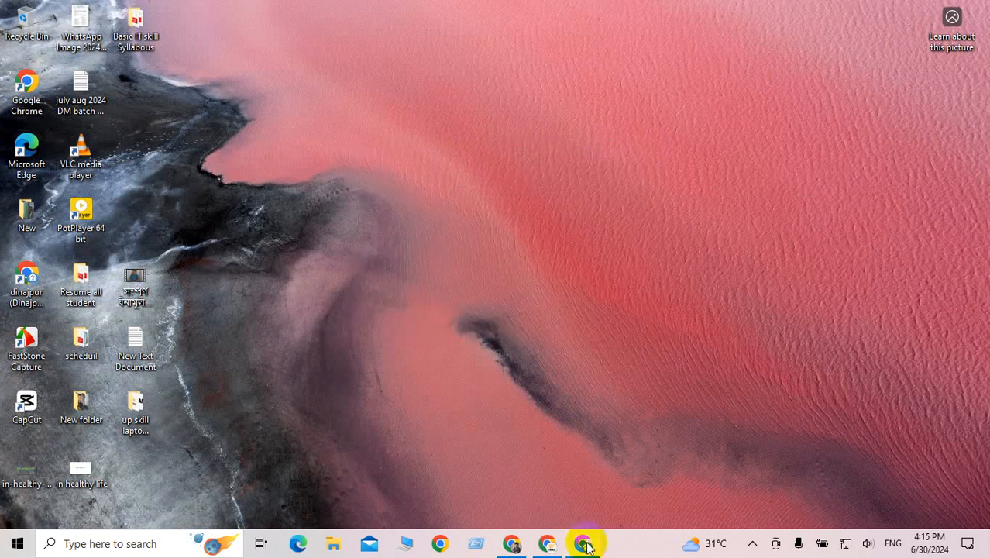